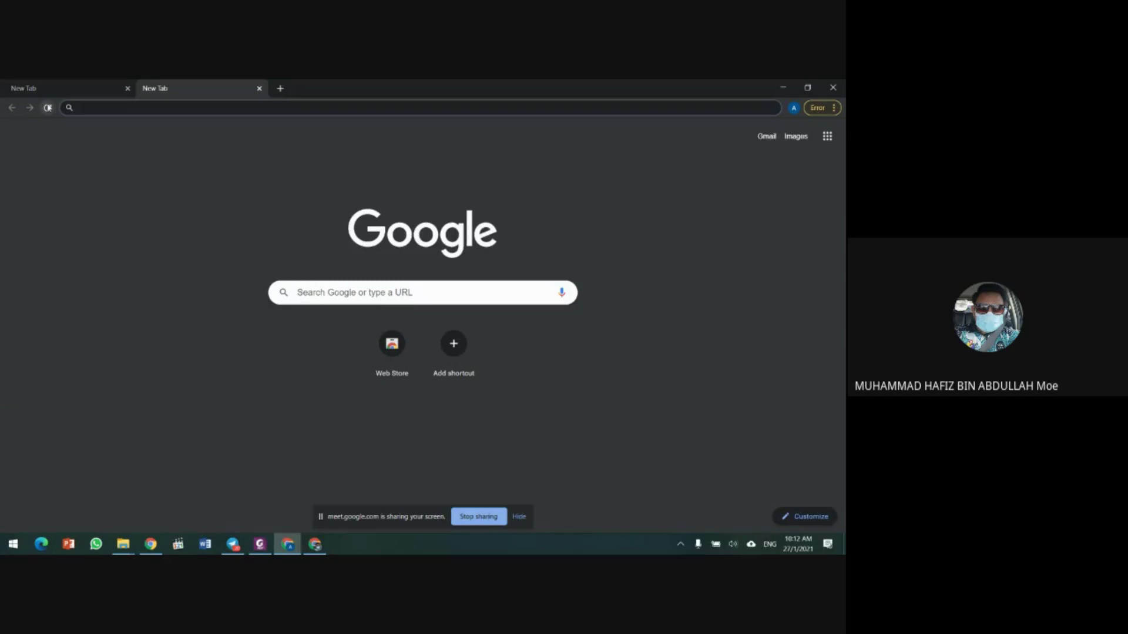
Step: Search Google for "canva for education" and open the Canva for Education page
{"action": "left_click", "coordinate": [343, 291]}
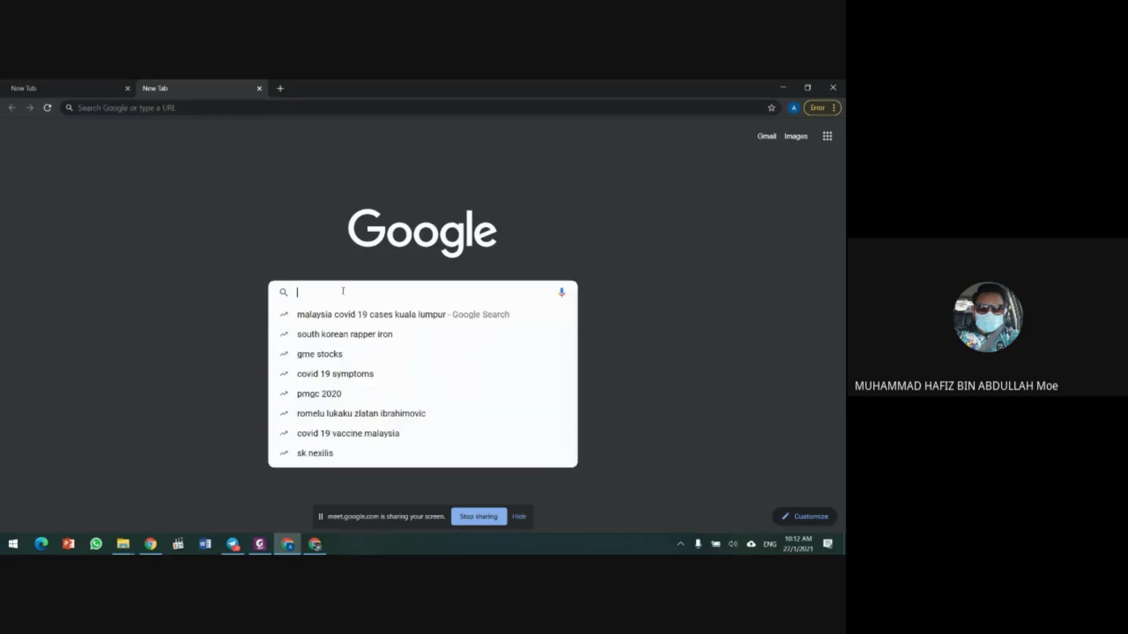
{"action": "type", "text": "canva fo"}
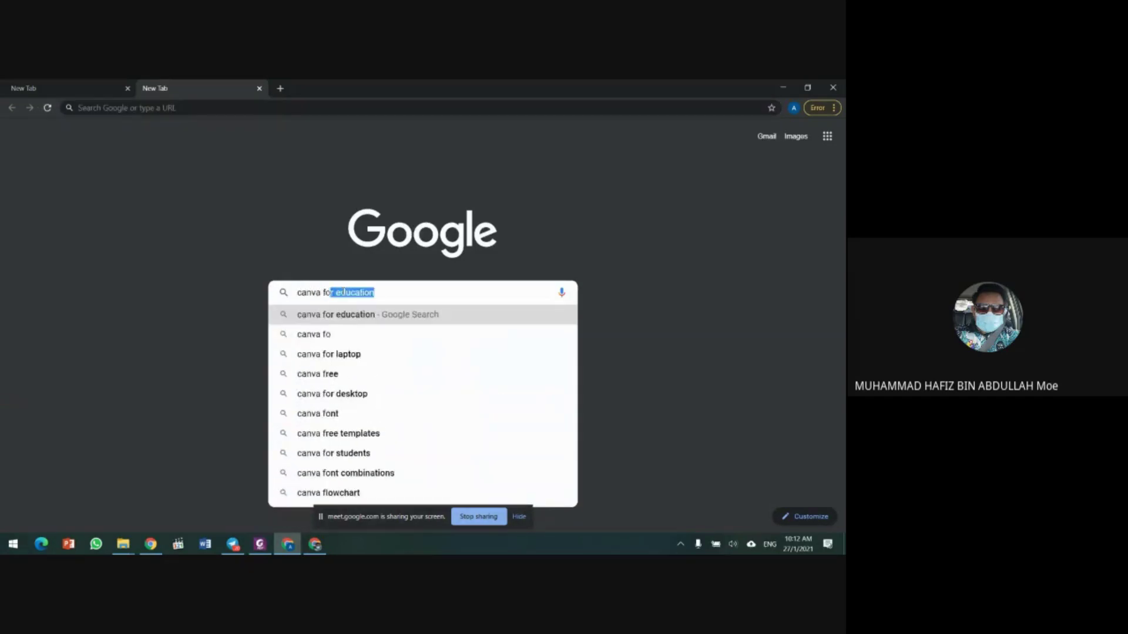
{"action": "type", "text": "r e"}
{"action": "key", "text": "End"}
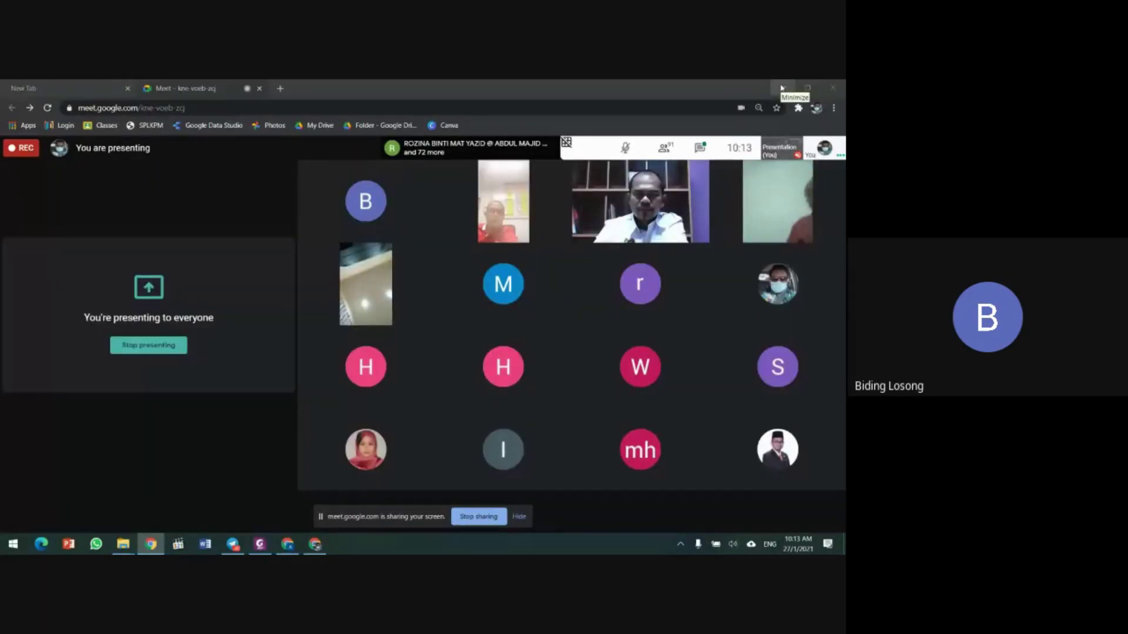
Step: Check the Google Meet call window and return to the Canva for Education page
{"action": "left_click", "coordinate": [782, 89]}
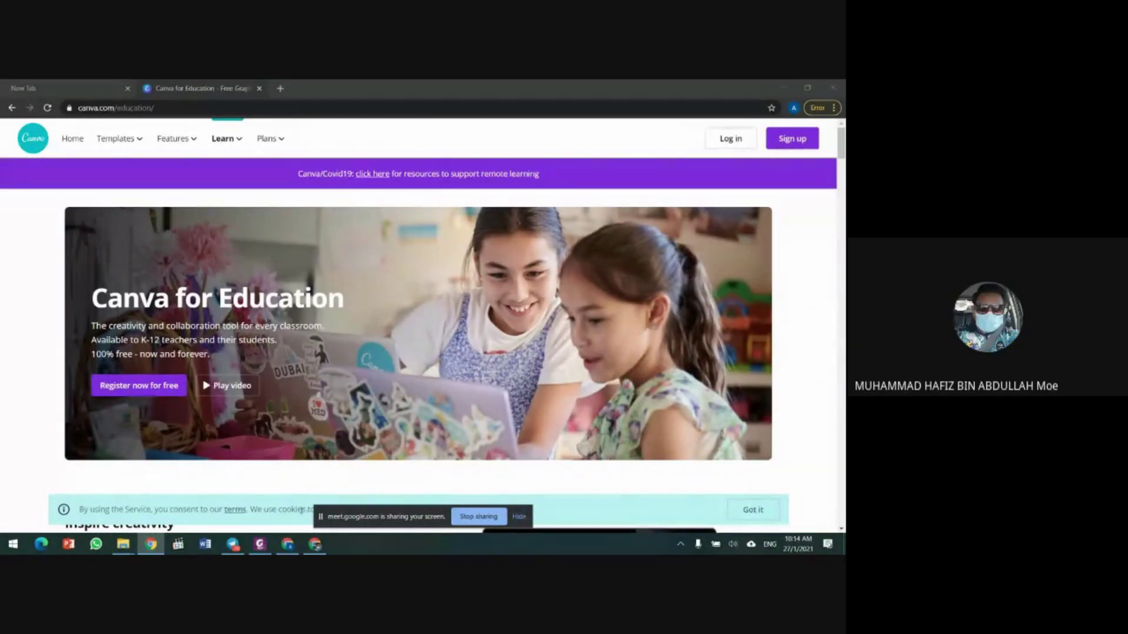
{"action": "left_click", "coordinate": [319, 549]}
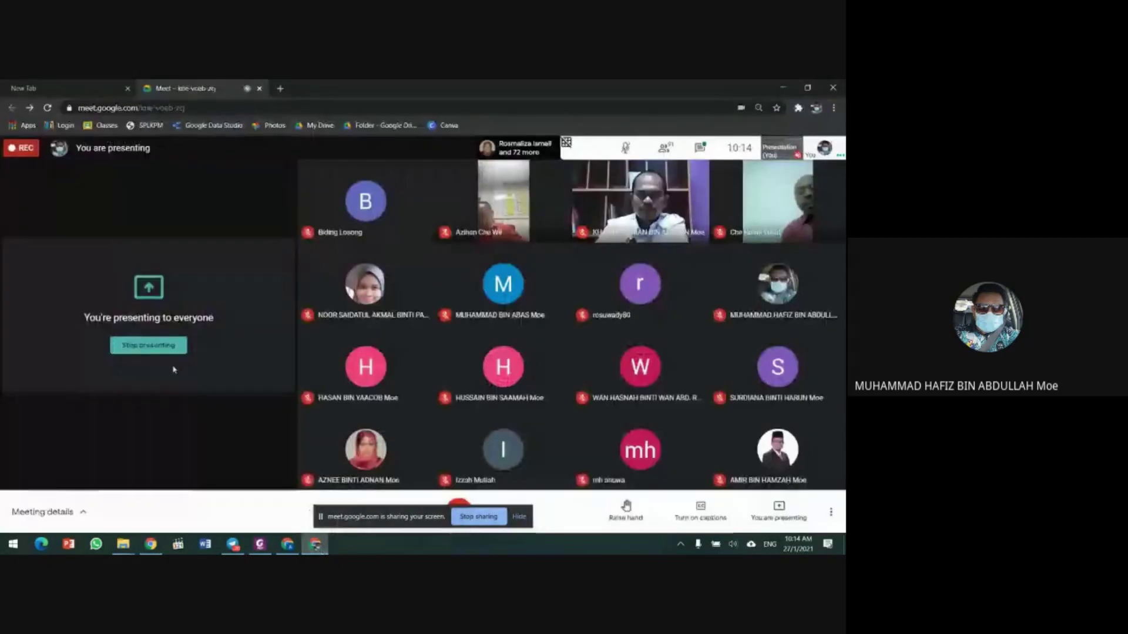
{"action": "left_click", "coordinate": [784, 87]}
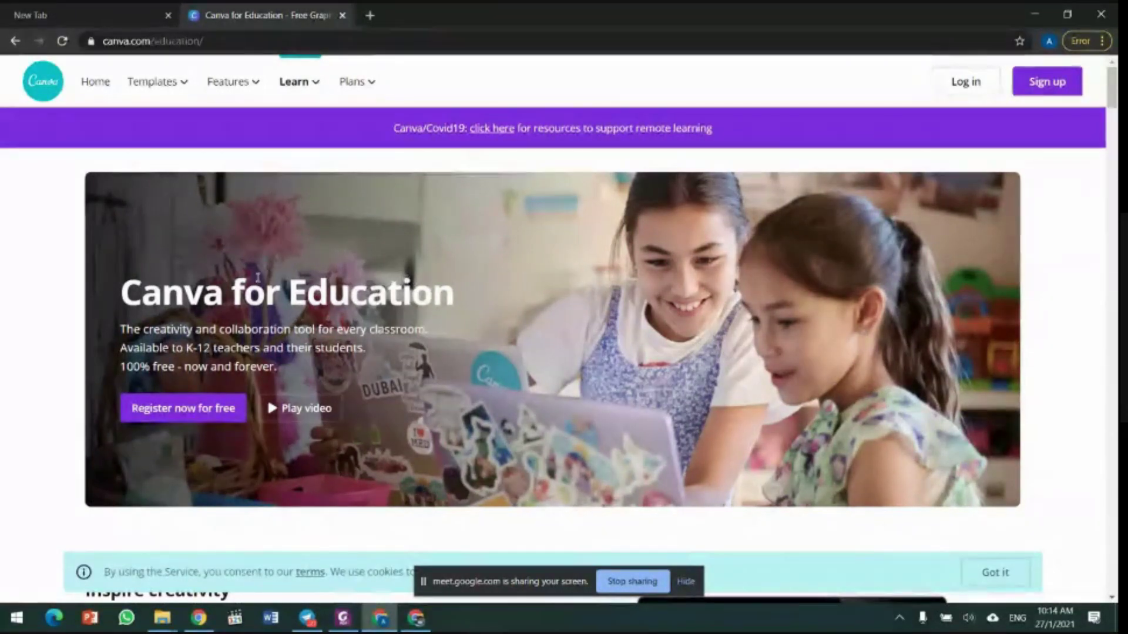
Step: Start the free registration for Canva for Education
{"action": "scroll", "coordinate": [258, 294], "scroll_direction": "down", "scroll_amount": 2}
{"action": "scroll", "coordinate": [176, 376], "scroll_direction": "up", "scroll_amount": 2}
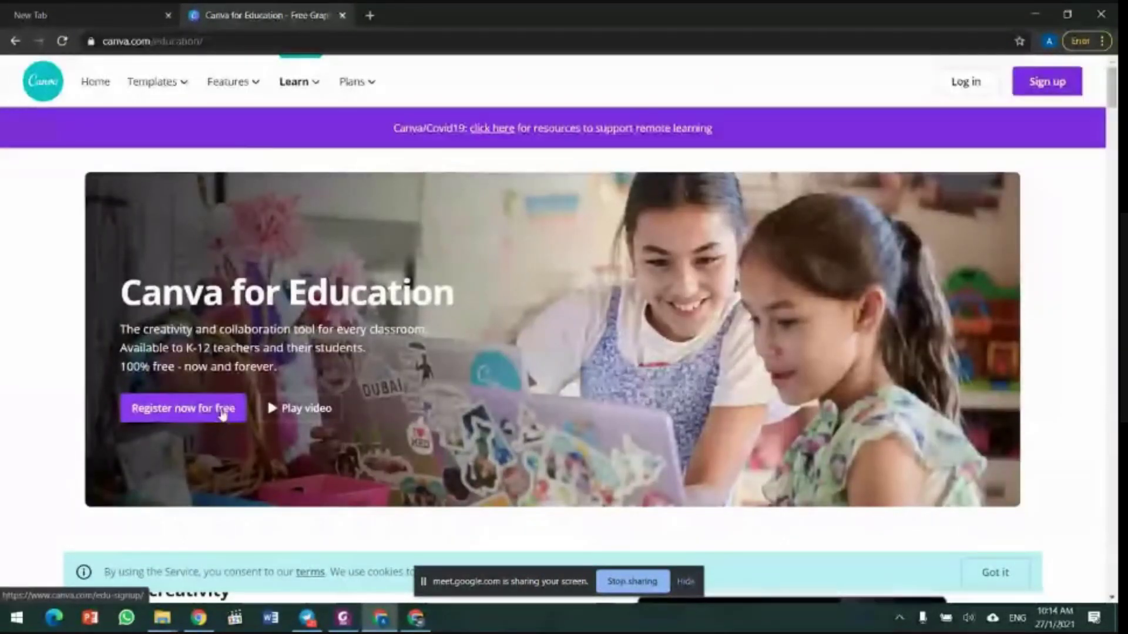
{"action": "left_click", "coordinate": [222, 415]}
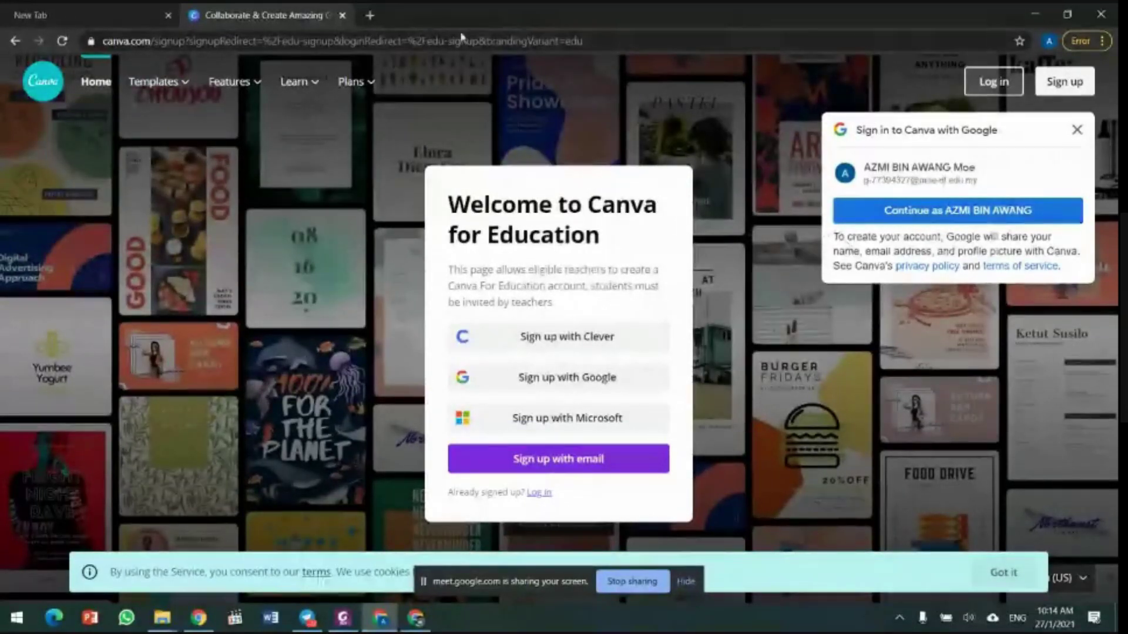
Step: Sign up for Canva for Education with Google, using the teacher's existing moe-dl.edu.my account
{"action": "mouse_move", "coordinate": [294, 82]}
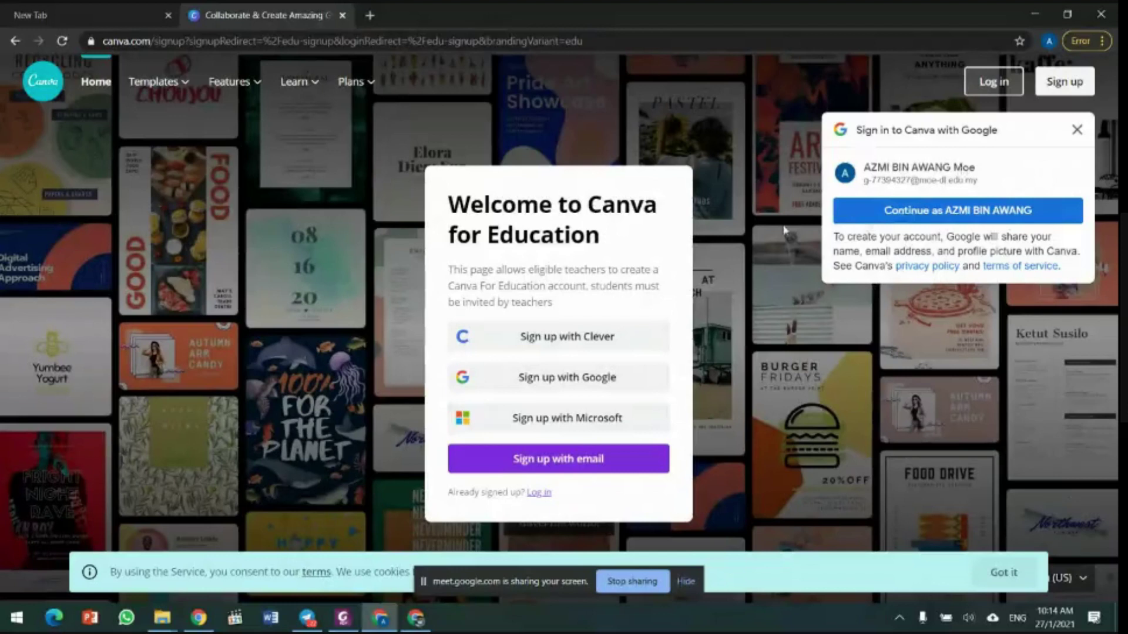
{"action": "left_click", "coordinate": [626, 387]}
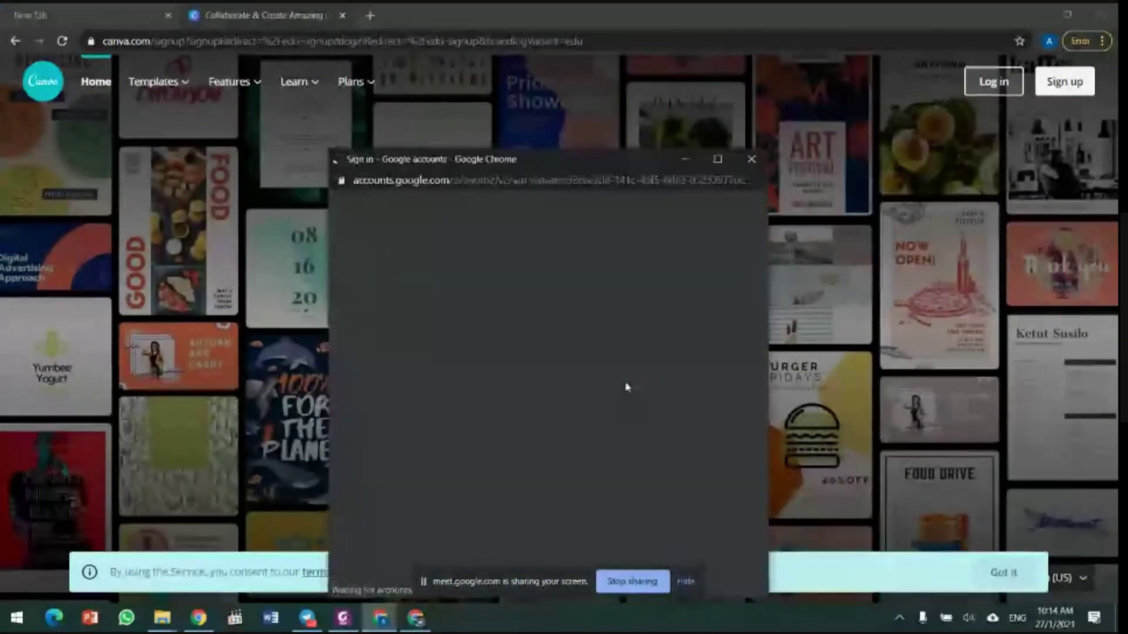
{"action": "scroll", "coordinate": [582, 385], "scroll_direction": "down", "scroll_amount": 1}
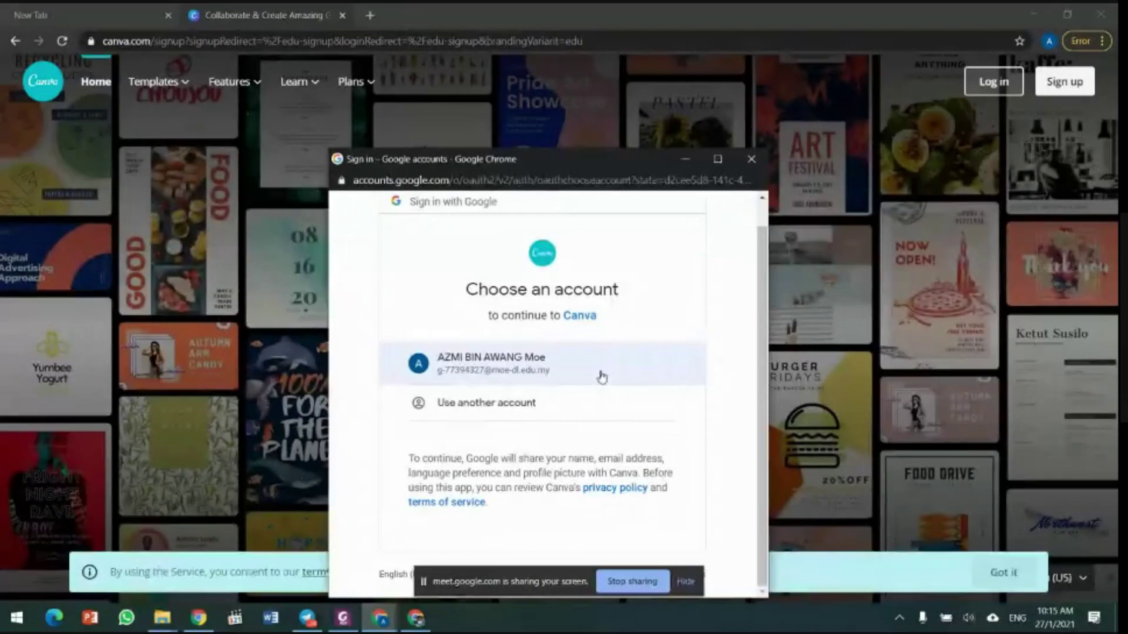
{"action": "left_click_drag", "start_coordinate": [603, 172], "coordinate": [591, 96]}
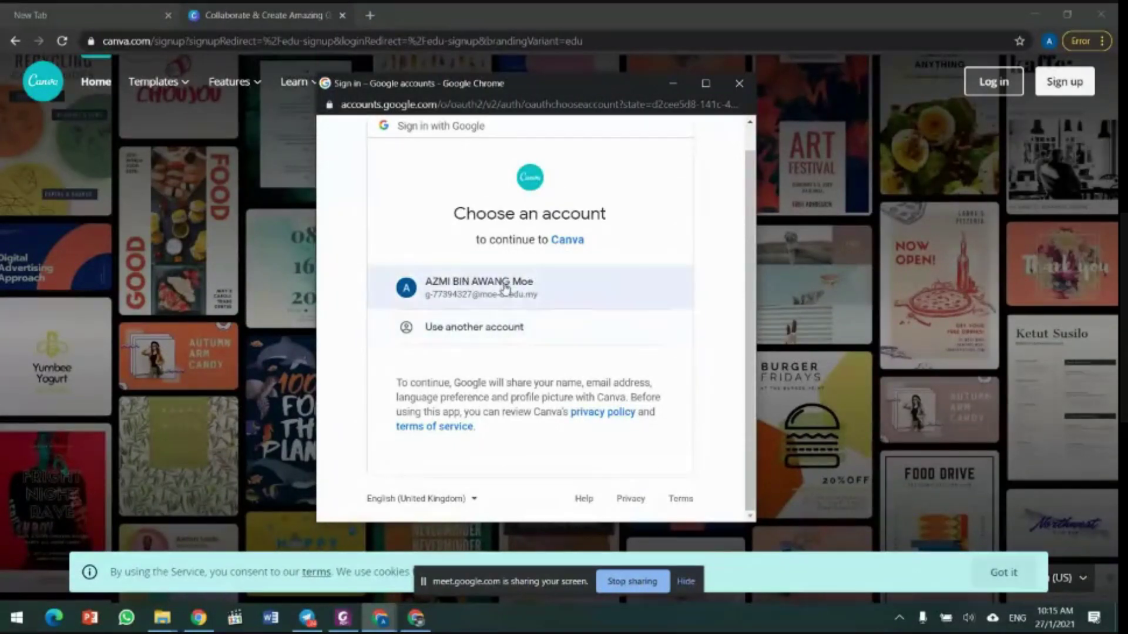
{"action": "left_click", "coordinate": [505, 287]}
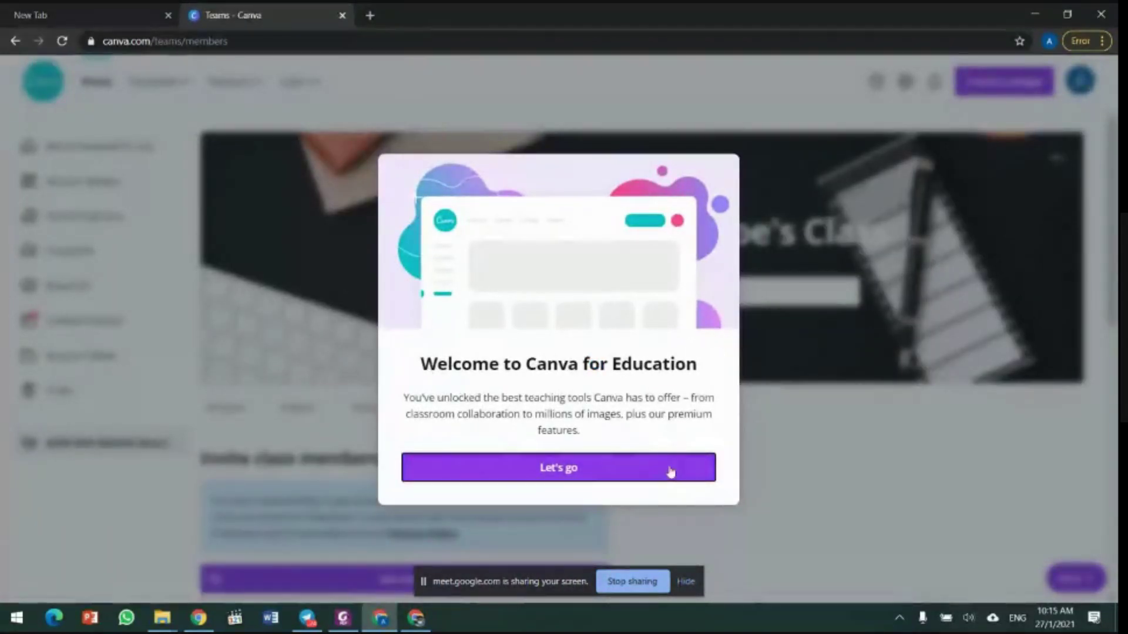
Step: Proceed past the Canva for Education welcome message and postpone inviting class members
{"action": "left_click", "coordinate": [669, 474]}
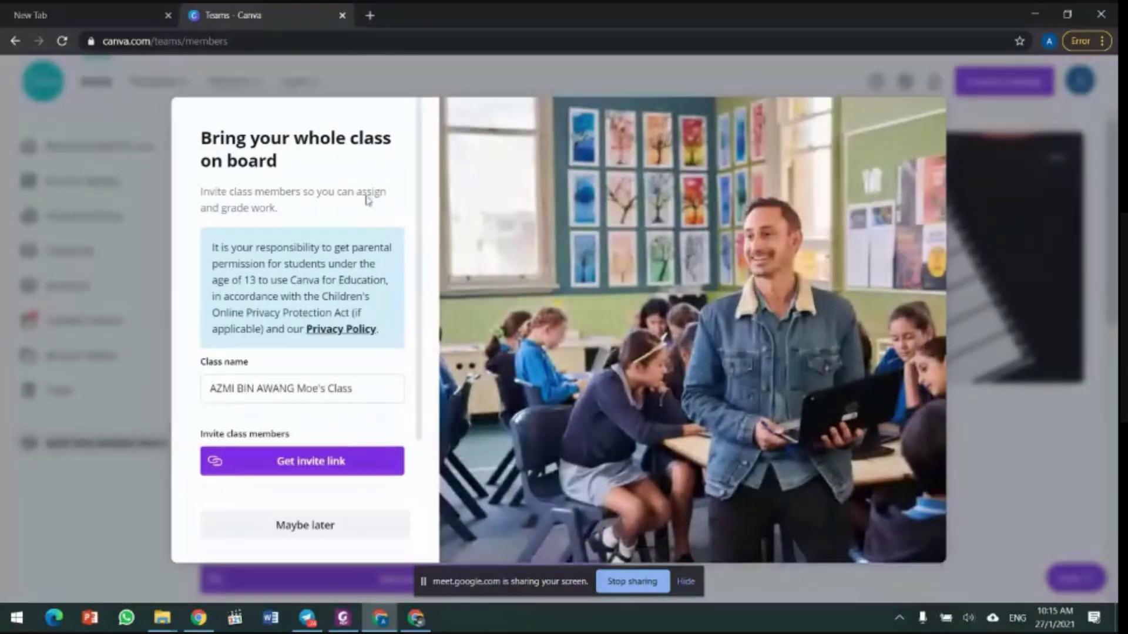
{"action": "scroll", "coordinate": [392, 258], "scroll_direction": "down", "scroll_amount": 1}
{"action": "scroll", "coordinate": [382, 244], "scroll_direction": "down", "scroll_amount": 1}
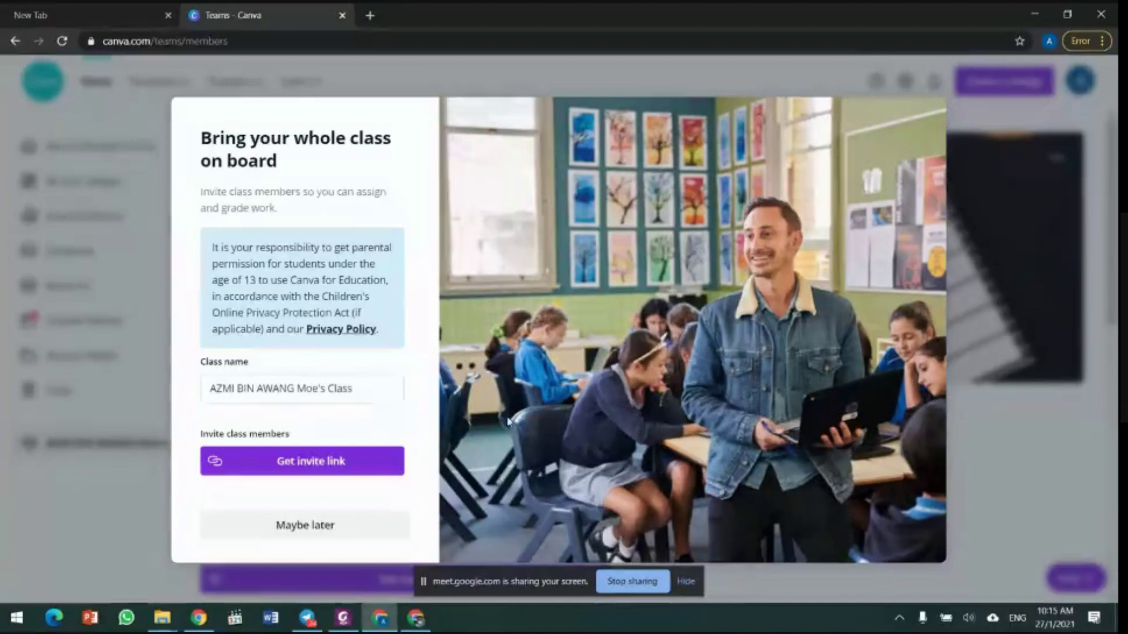
{"action": "left_click", "coordinate": [345, 531]}
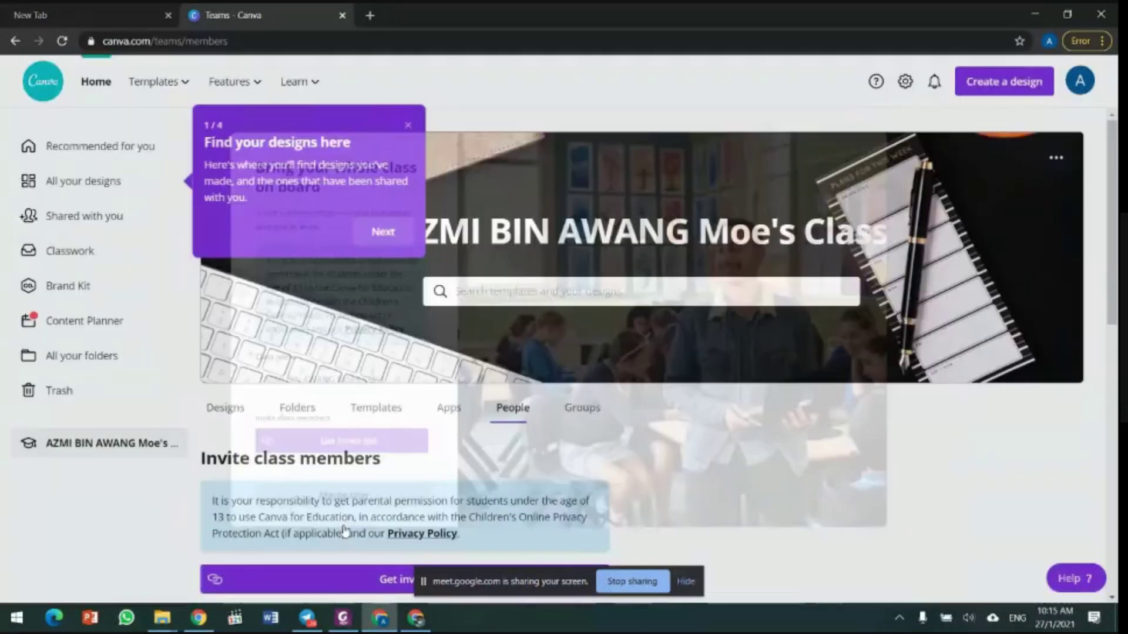
Step: Examine the class People page, including the invite link, Google Classroom import and e-mail invitation options
{"action": "scroll", "coordinate": [717, 422], "scroll_direction": "down", "scroll_amount": 3}
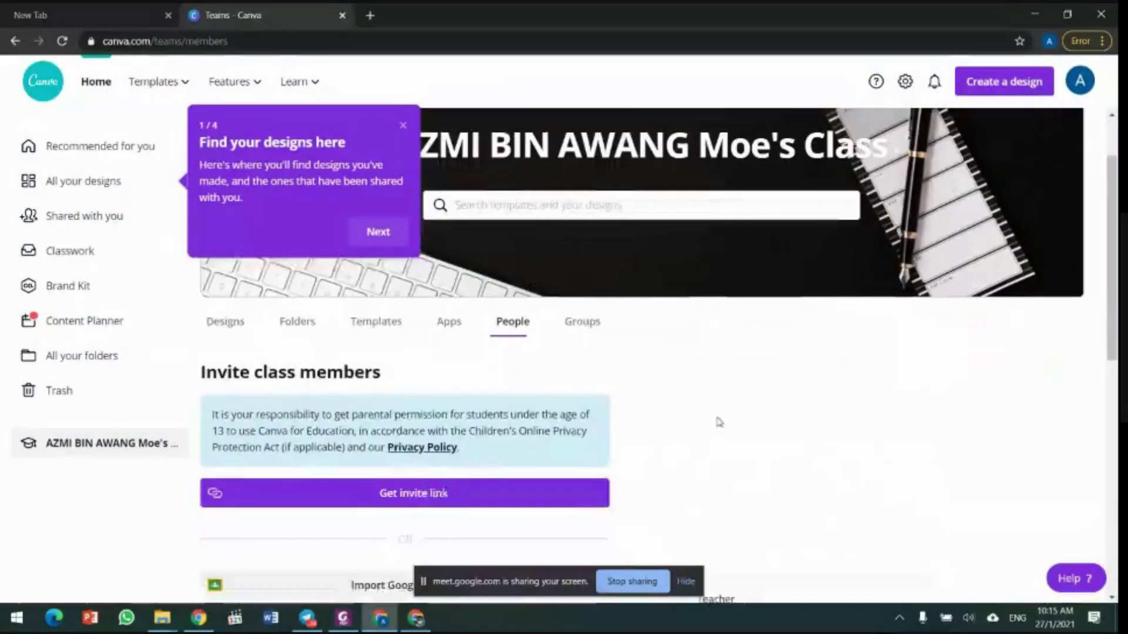
{"action": "scroll", "coordinate": [718, 422], "scroll_direction": "up", "scroll_amount": 3}
{"action": "scroll", "coordinate": [719, 418], "scroll_direction": "down", "scroll_amount": 5}
{"action": "scroll", "coordinate": [712, 413], "scroll_direction": "up", "scroll_amount": 5}
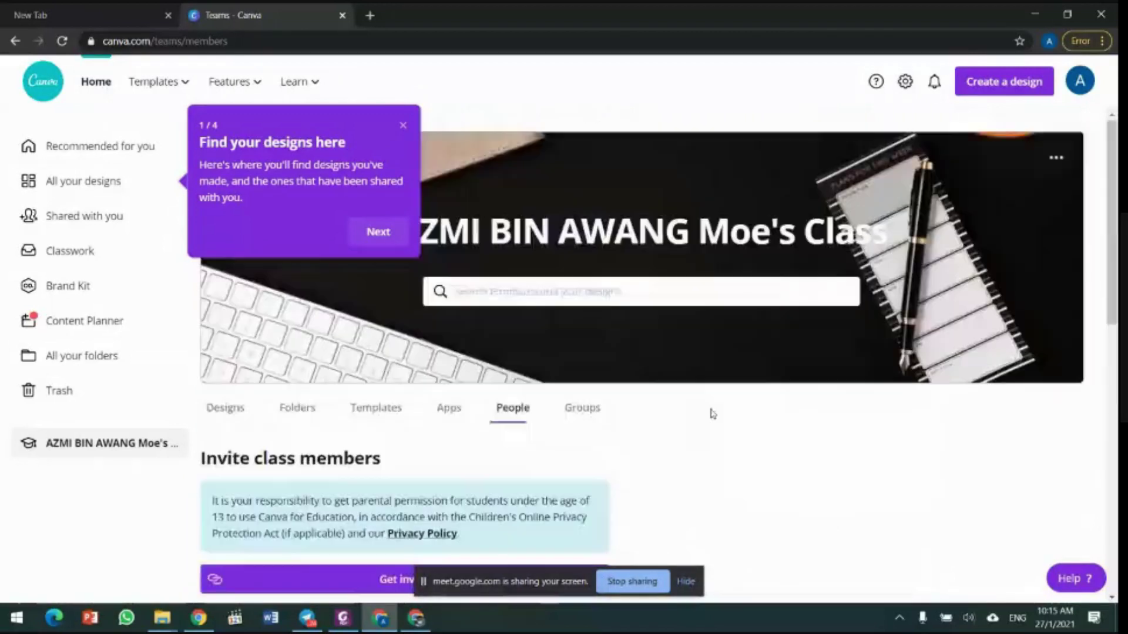
{"action": "scroll", "coordinate": [637, 361], "scroll_direction": "down", "scroll_amount": 5}
{"action": "scroll", "coordinate": [662, 328], "scroll_direction": "up", "scroll_amount": 5}
{"action": "scroll", "coordinate": [599, 345], "scroll_direction": "down", "scroll_amount": 5}
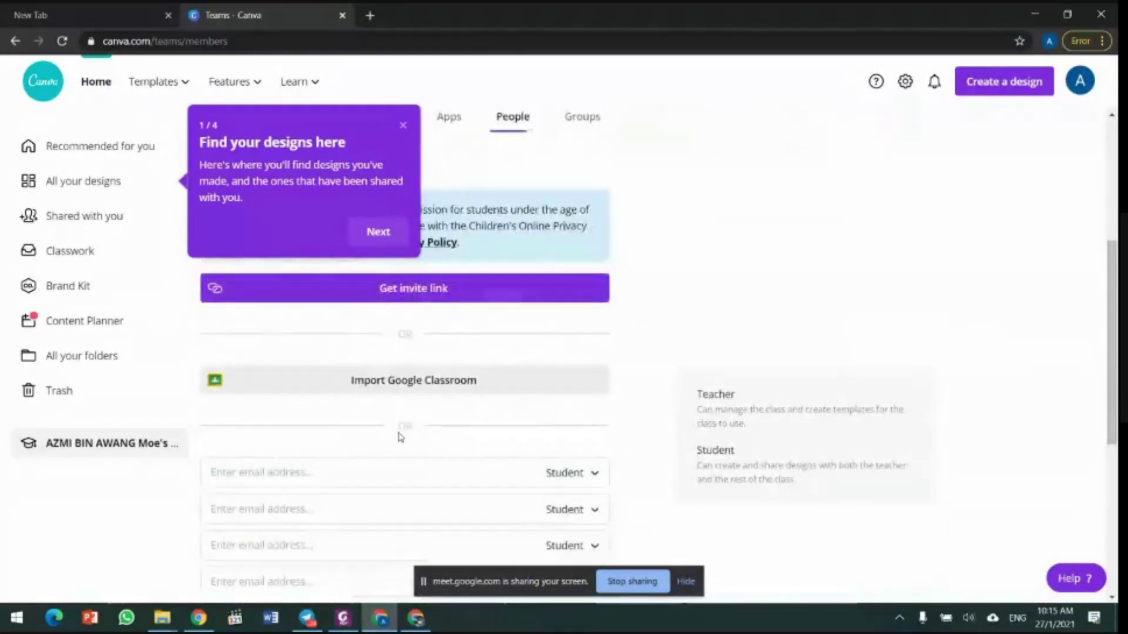
{"action": "scroll", "coordinate": [650, 332], "scroll_direction": "down", "scroll_amount": 4}
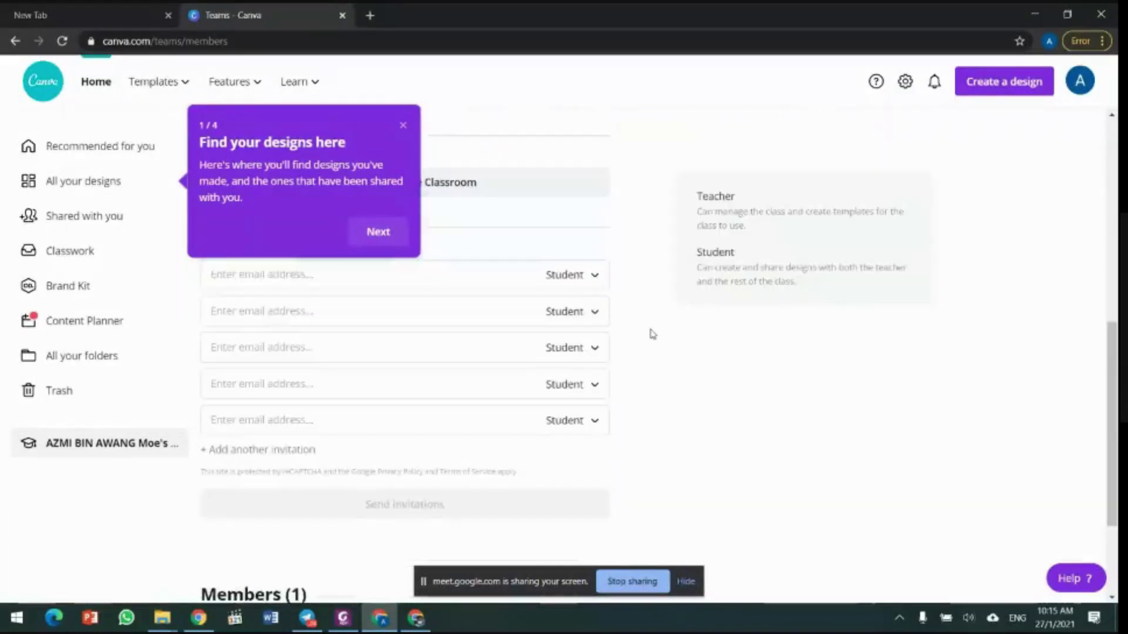
{"action": "scroll", "coordinate": [654, 346], "scroll_direction": "down", "scroll_amount": 3}
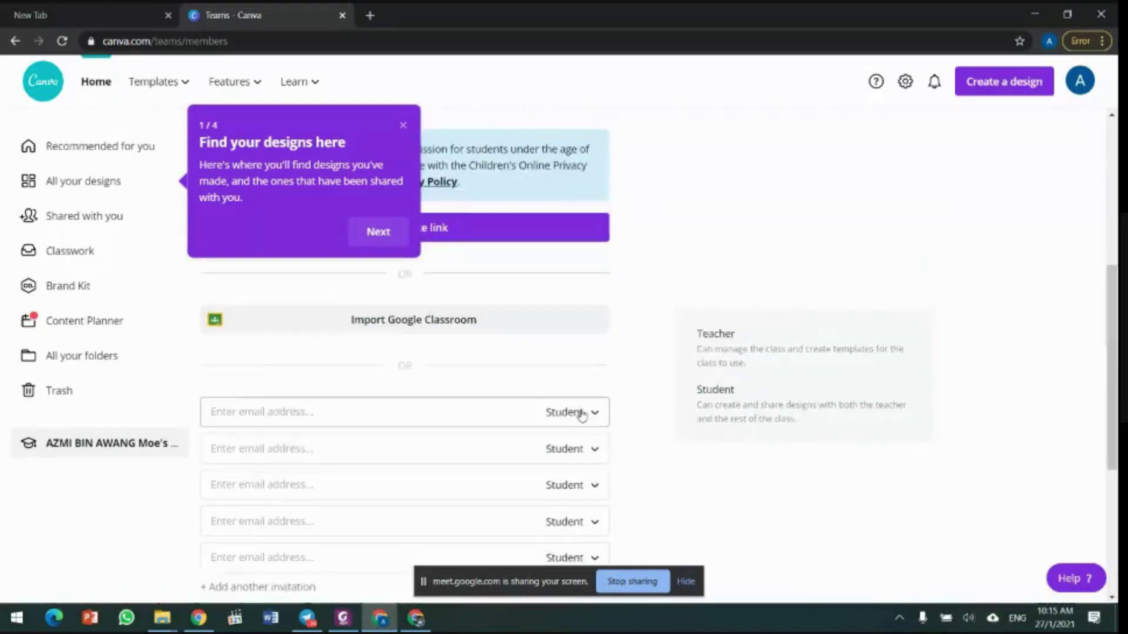
{"action": "scroll", "coordinate": [582, 414], "scroll_direction": "up", "scroll_amount": 1}
{"action": "scroll", "coordinate": [581, 414], "scroll_direction": "up", "scroll_amount": 4}
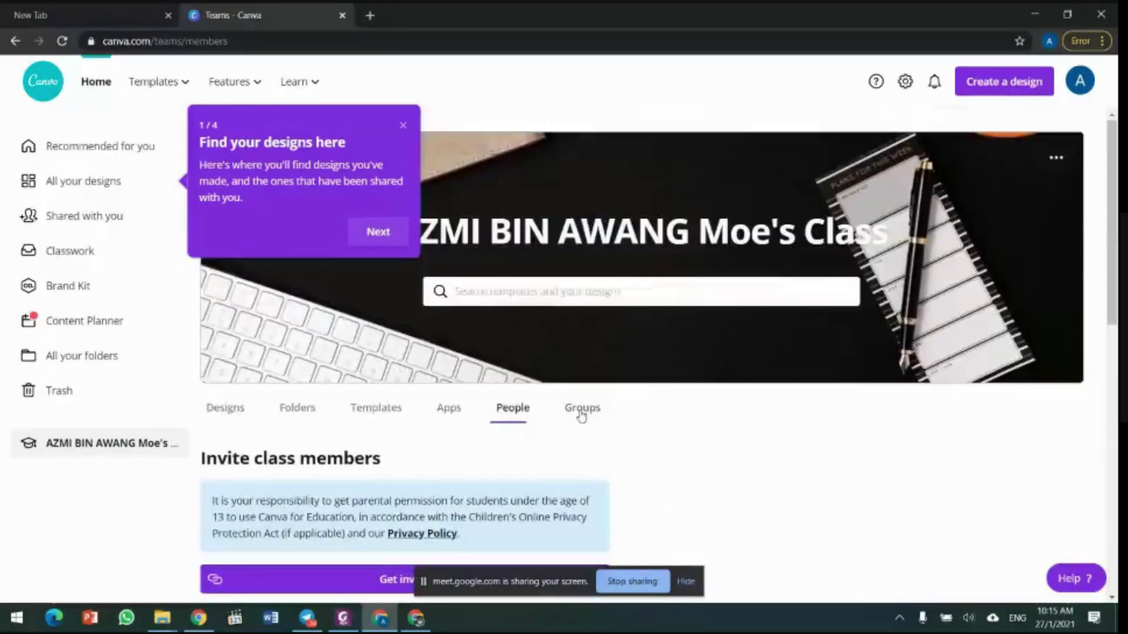
{"action": "scroll", "coordinate": [646, 400], "scroll_direction": "down", "scroll_amount": 2}
{"action": "scroll", "coordinate": [553, 329], "scroll_direction": "up", "scroll_amount": 2}
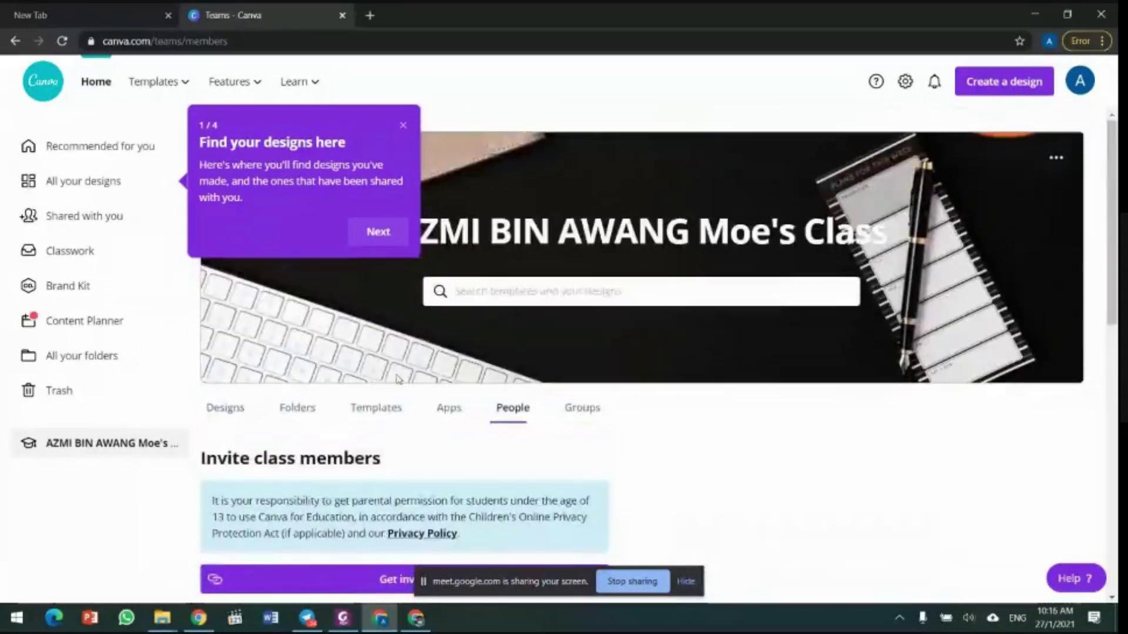
Step: Close the "Find your designs here" tour tip and go to the Recommended for you page
{"action": "left_click", "coordinate": [403, 126]}
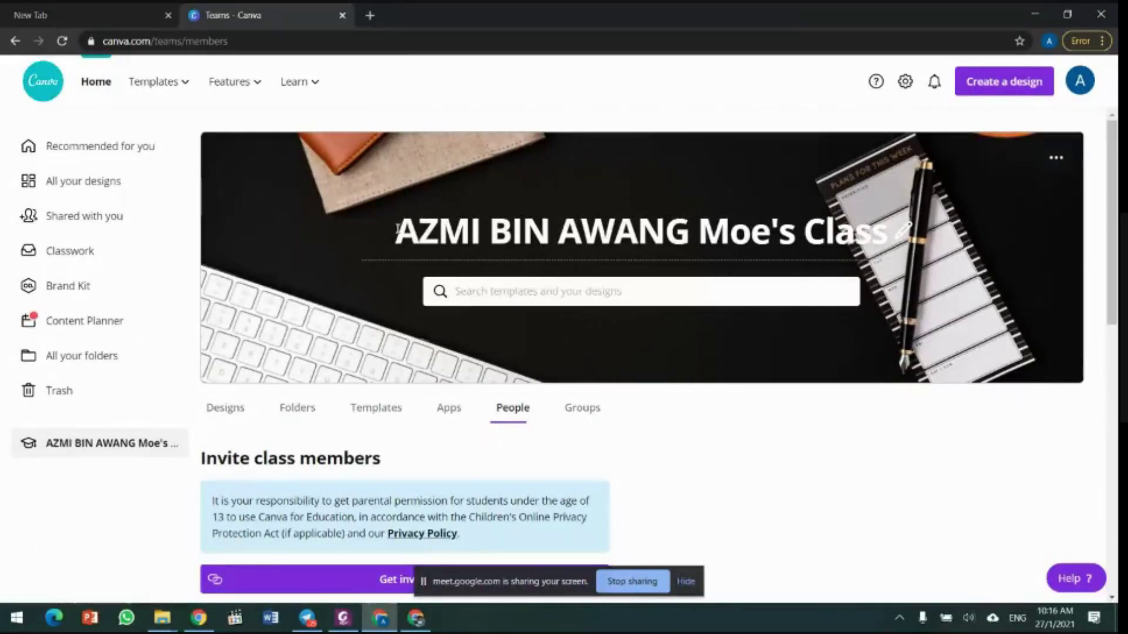
{"action": "left_click", "coordinate": [137, 159]}
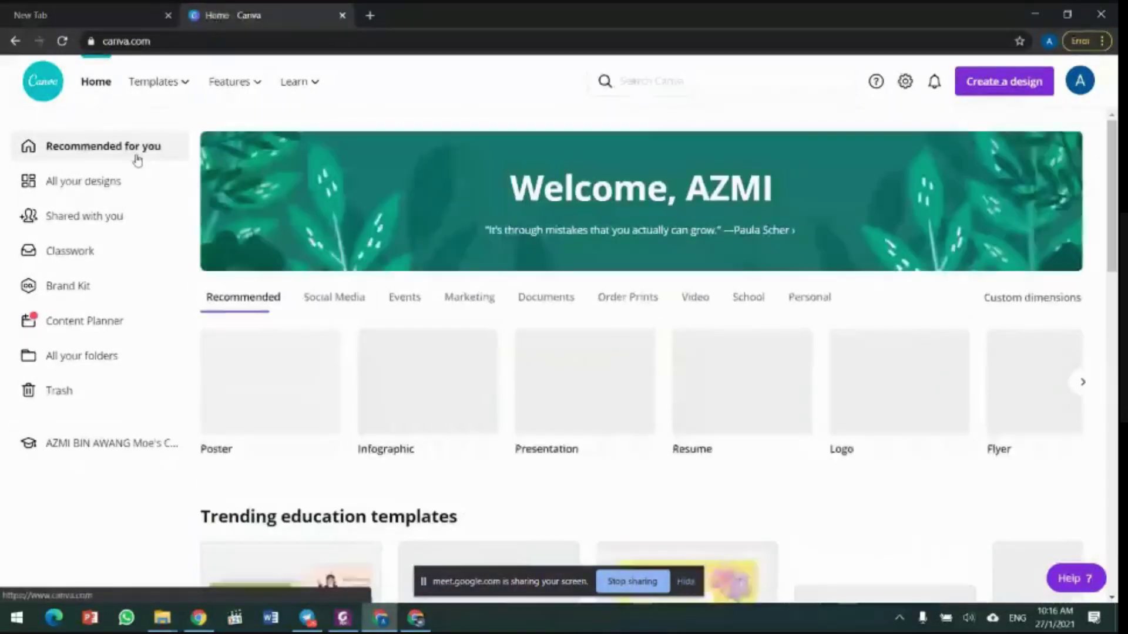
{"action": "scroll", "coordinate": [693, 461], "scroll_direction": "down", "scroll_amount": 3}
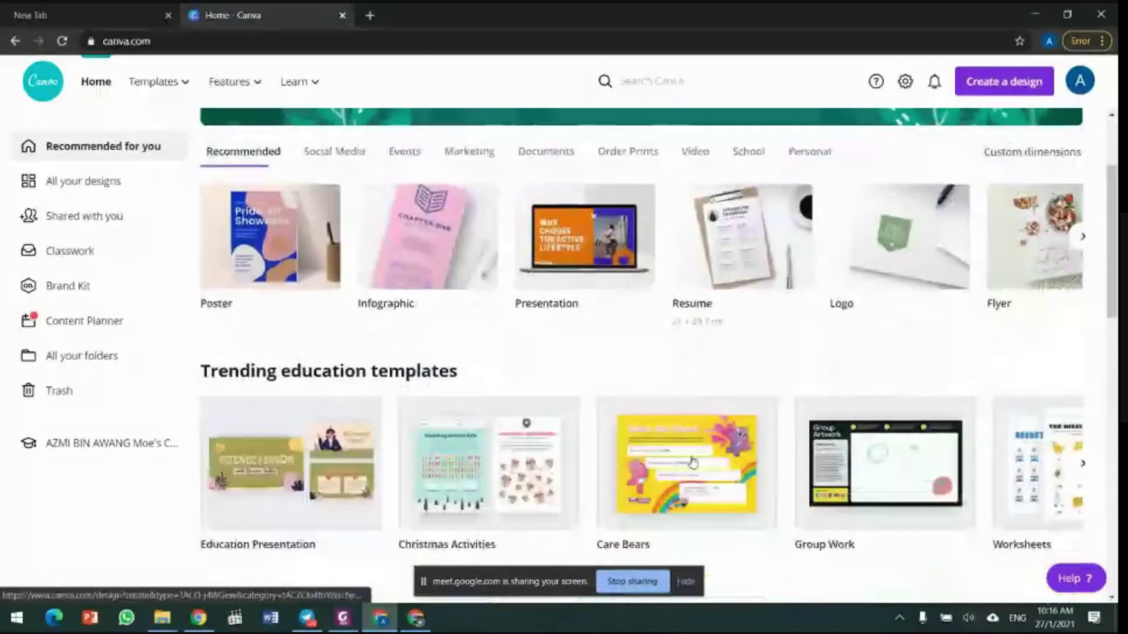
{"action": "scroll", "coordinate": [712, 433], "scroll_direction": "up", "scroll_amount": 1}
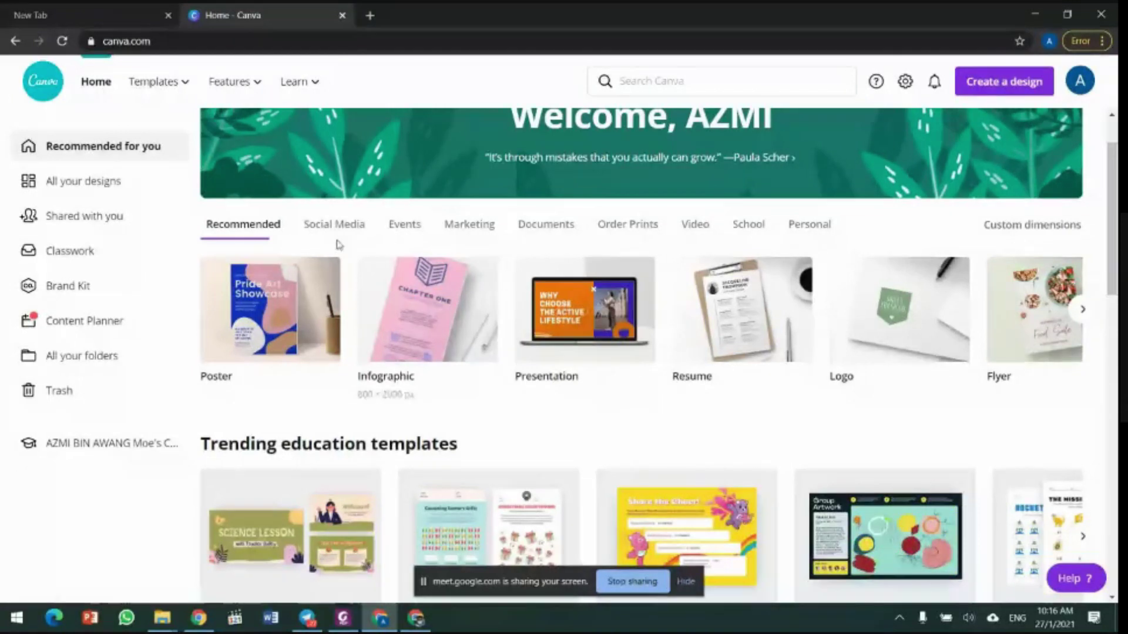
{"action": "left_click", "coordinate": [105, 181]}
{"action": "left_click", "coordinate": [121, 154]}
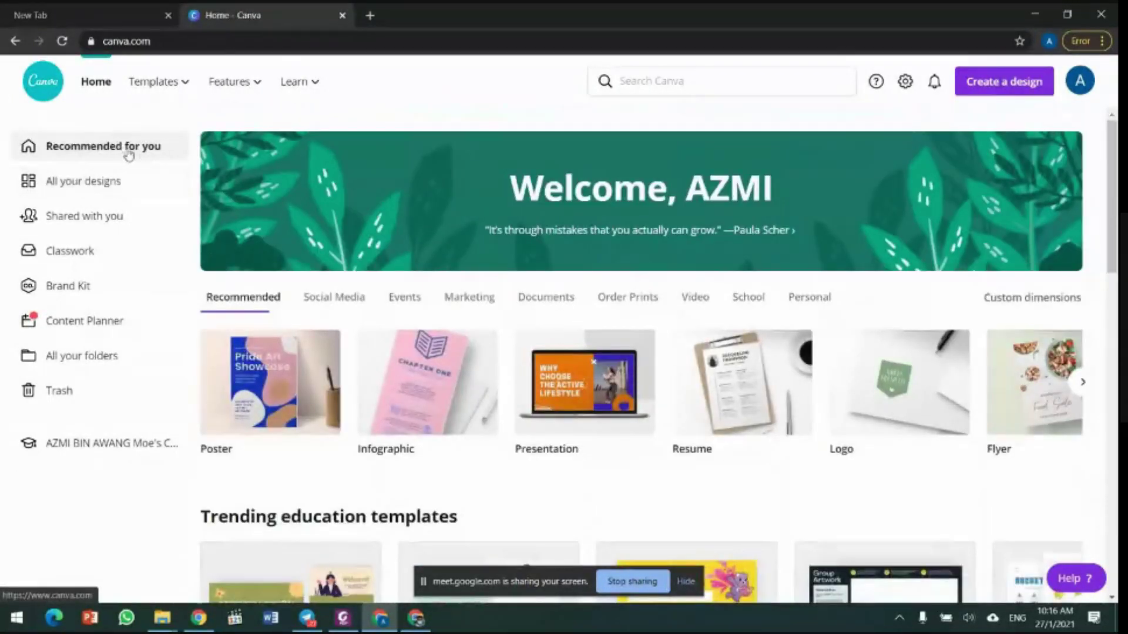
Step: Browse the recommended education templates, including presentations, infographics, and English and science worksheets
{"action": "scroll", "coordinate": [705, 315], "scroll_direction": "down", "scroll_amount": 10}
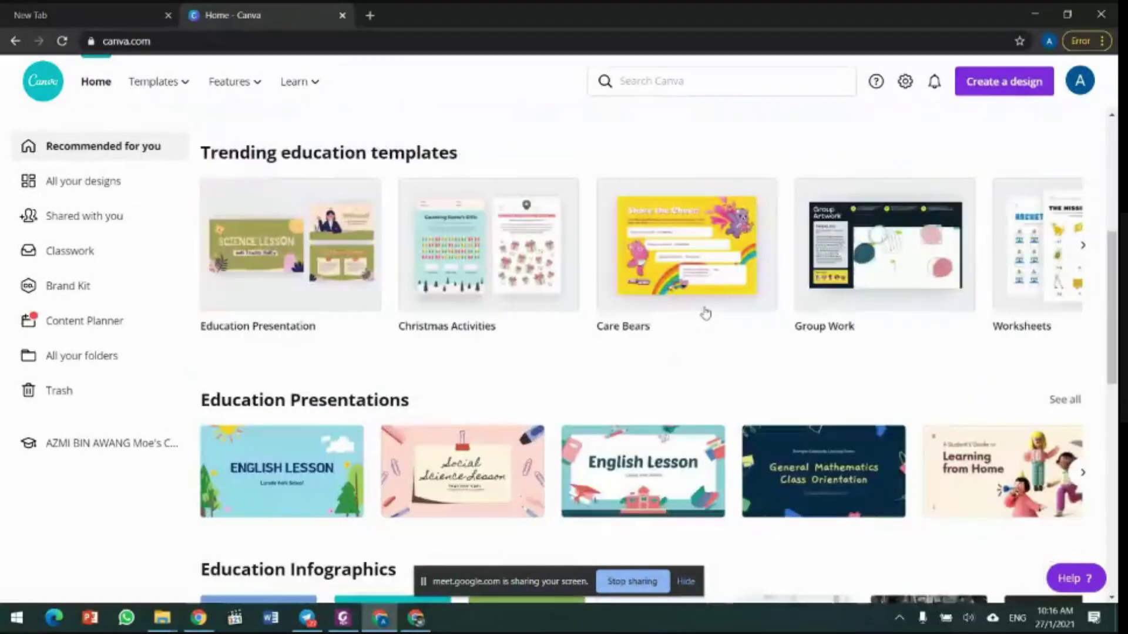
{"action": "scroll", "coordinate": [705, 313], "scroll_direction": "down", "scroll_amount": 15}
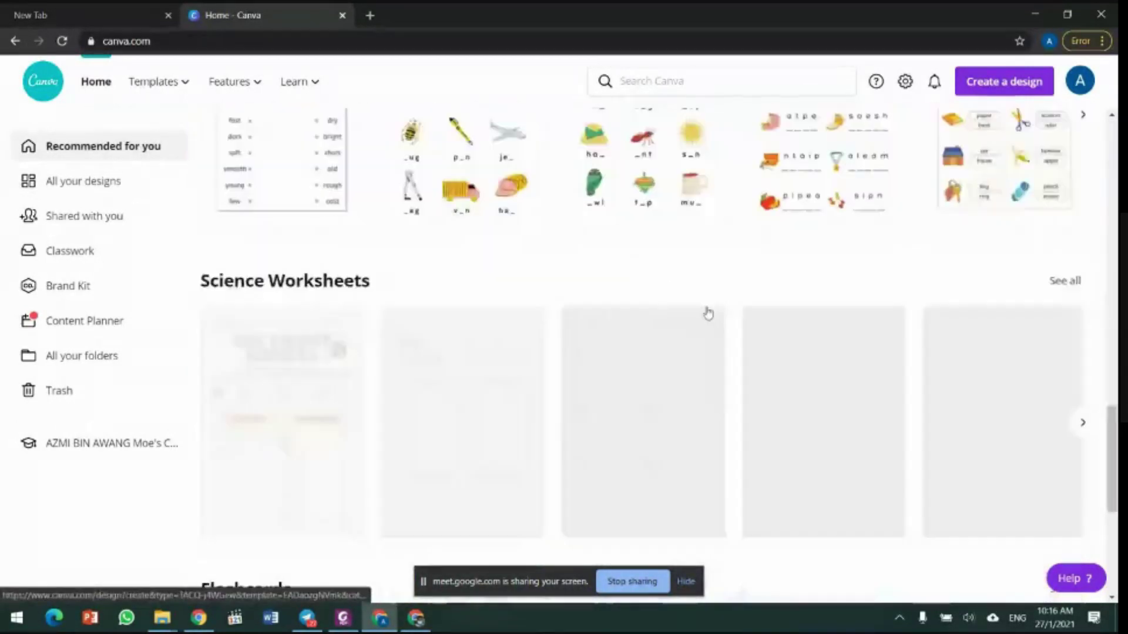
{"action": "scroll", "coordinate": [709, 314], "scroll_direction": "up", "scroll_amount": 10}
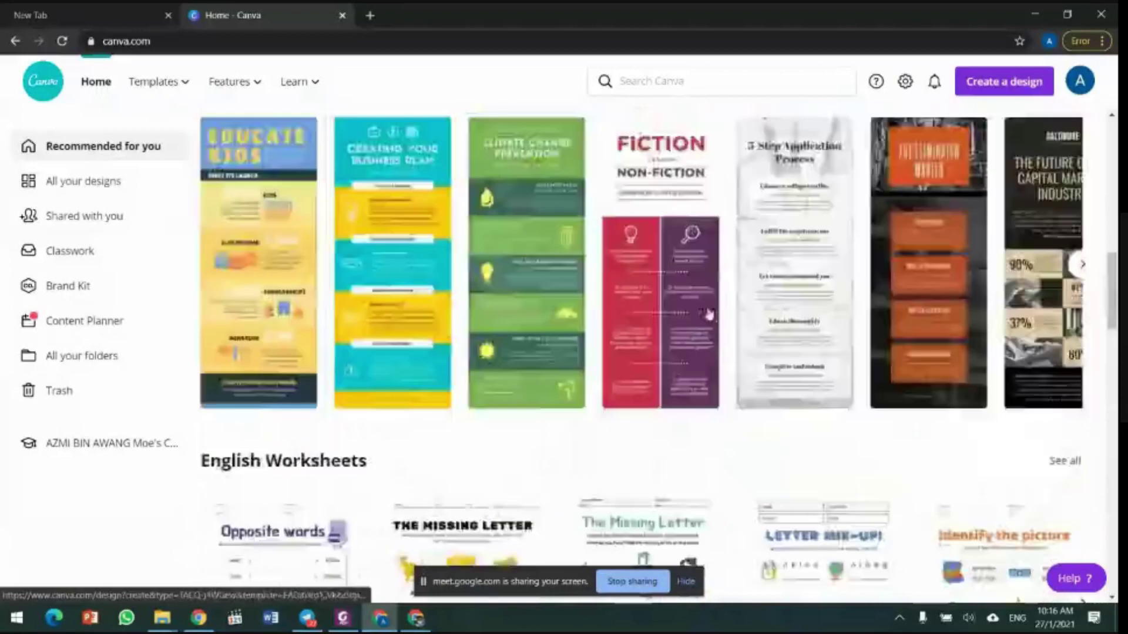
{"action": "scroll", "coordinate": [709, 314], "scroll_direction": "up", "scroll_amount": 14}
{"action": "scroll", "coordinate": [709, 315], "scroll_direction": "down", "scroll_amount": 12}
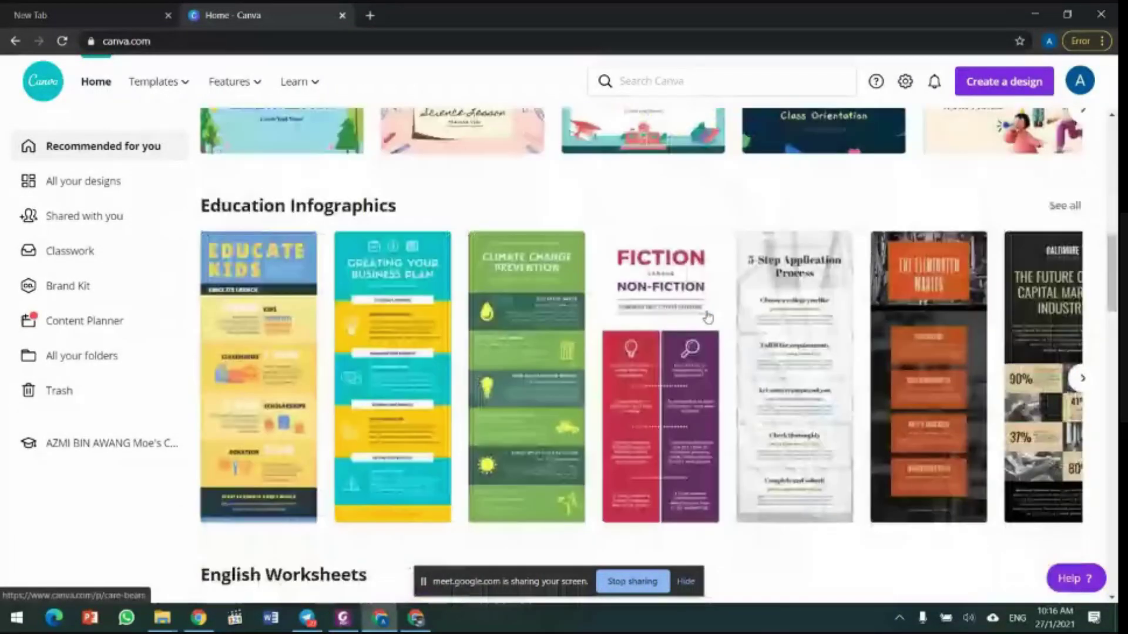
{"action": "scroll", "coordinate": [709, 318], "scroll_direction": "down", "scroll_amount": 6}
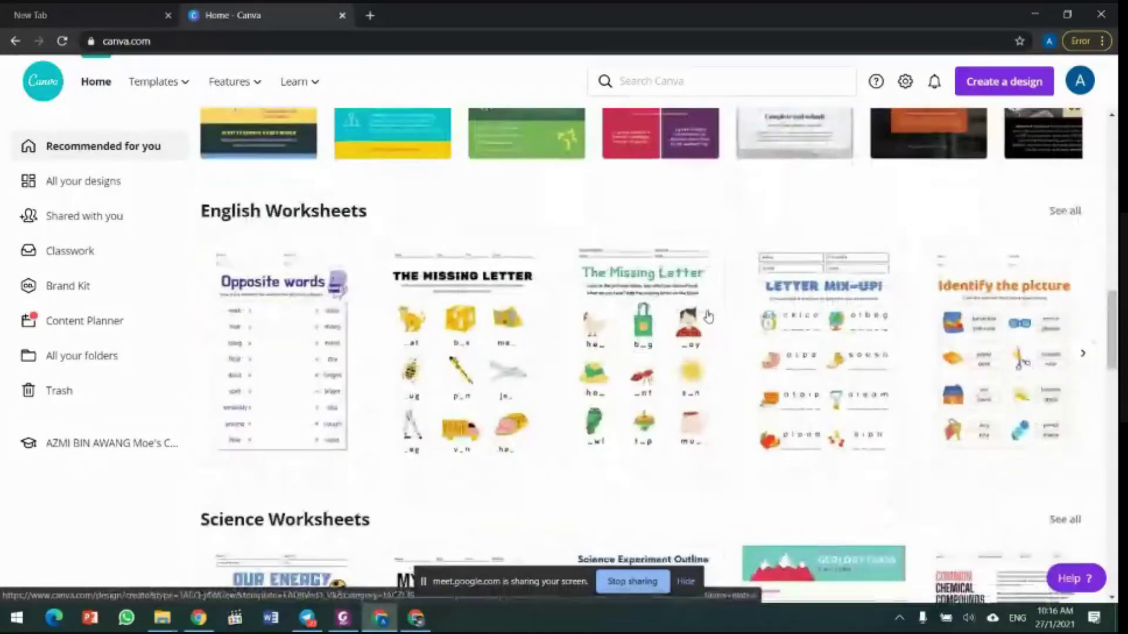
{"action": "left_click", "coordinate": [1084, 355]}
{"action": "left_click", "coordinate": [1085, 356]}
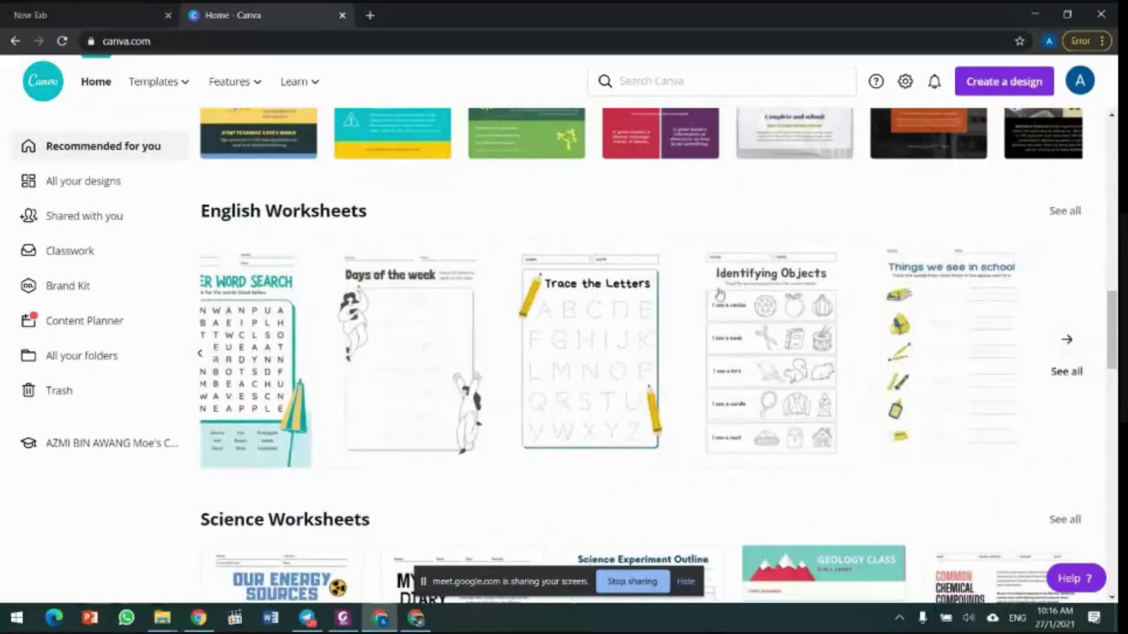
{"action": "scroll", "coordinate": [712, 342], "scroll_direction": "down", "scroll_amount": 10}
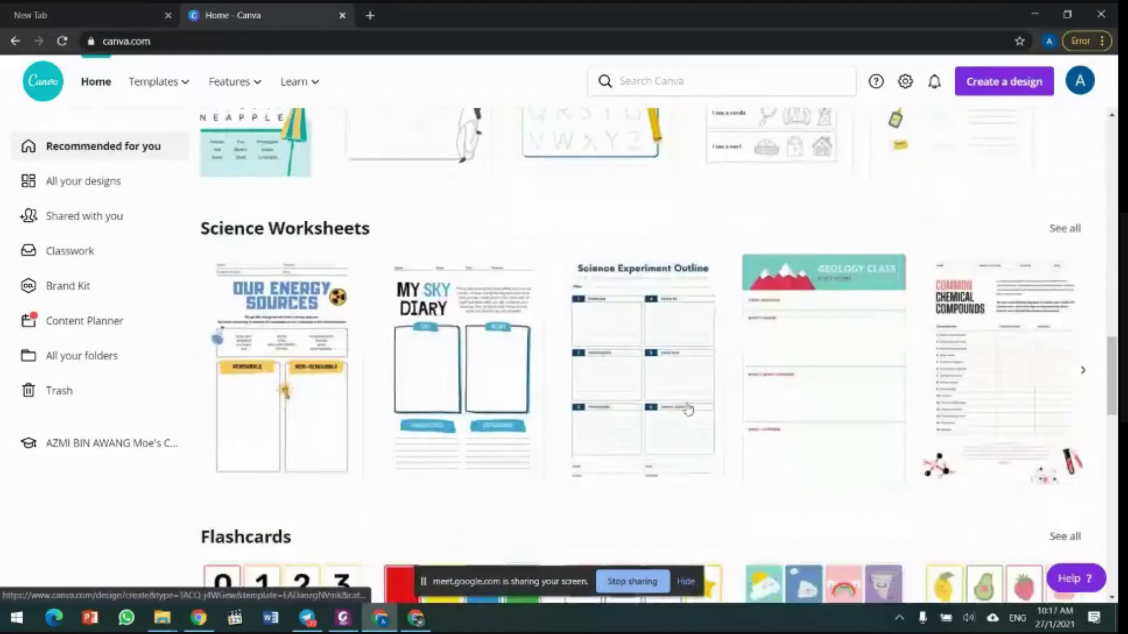
Step: Browse the flashcard, Google Classroom header and math worksheet templates, and view more of the education infographics
{"action": "scroll", "coordinate": [589, 323], "scroll_direction": "down", "scroll_amount": 4}
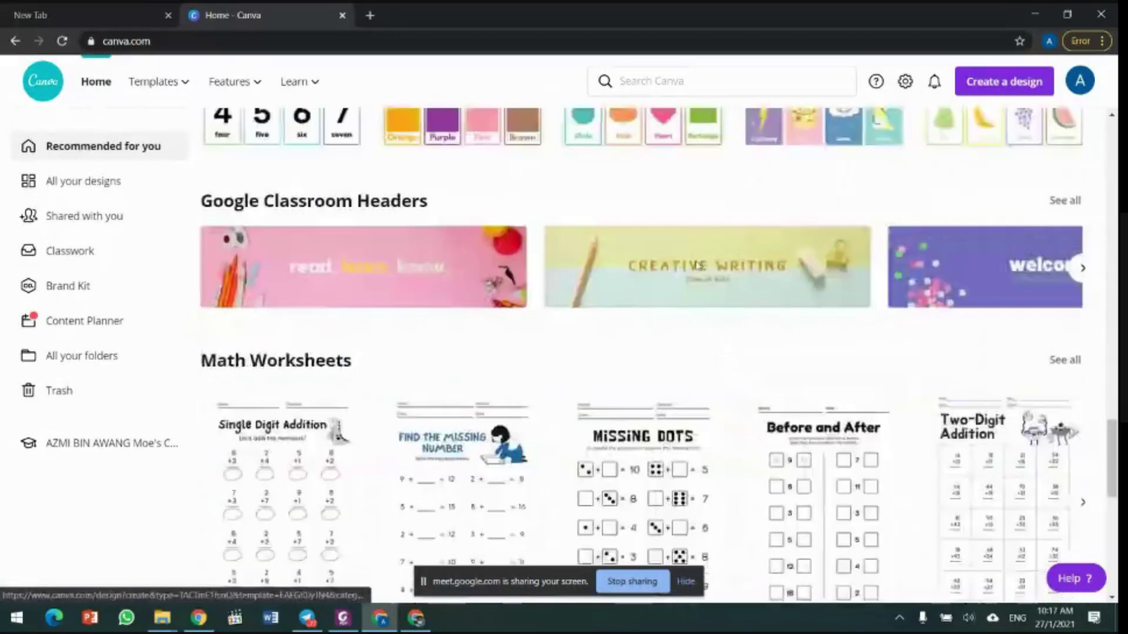
{"action": "scroll", "coordinate": [717, 306], "scroll_direction": "up", "scroll_amount": 12}
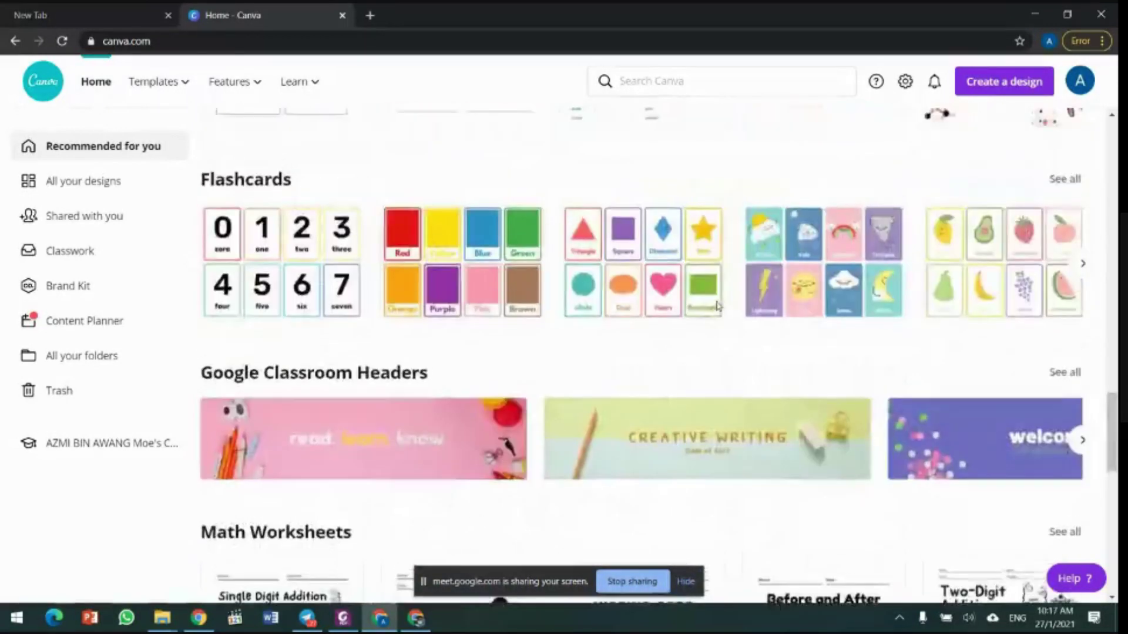
{"action": "scroll", "coordinate": [717, 305], "scroll_direction": "up", "scroll_amount": 5}
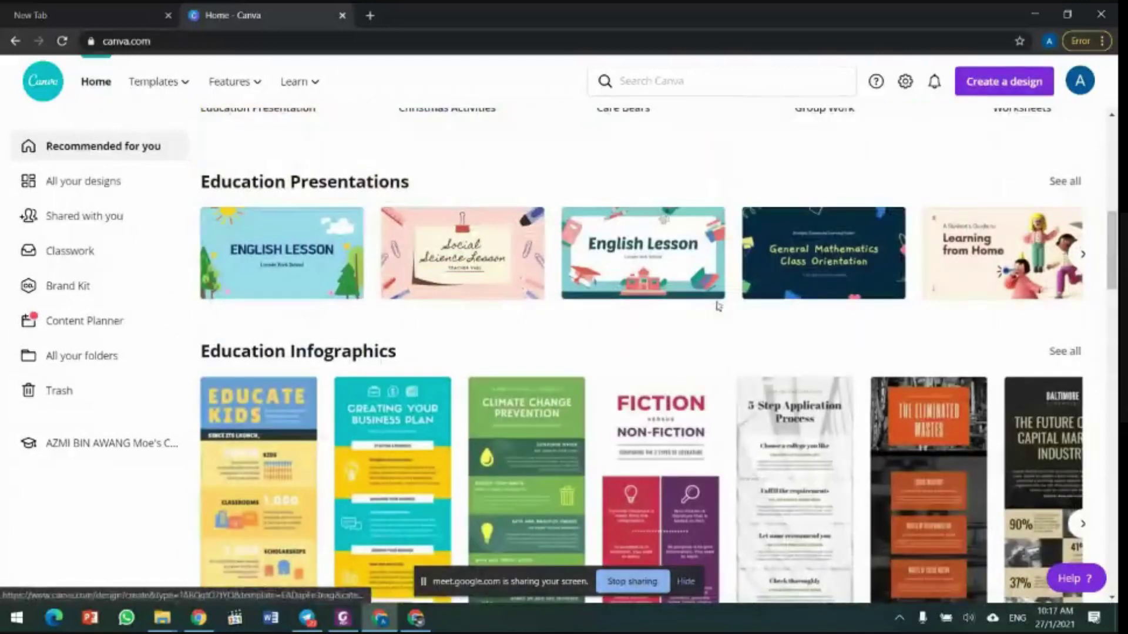
{"action": "scroll", "coordinate": [717, 307], "scroll_direction": "down", "scroll_amount": 5}
{"action": "scroll", "coordinate": [723, 302], "scroll_direction": "up", "scroll_amount": 3}
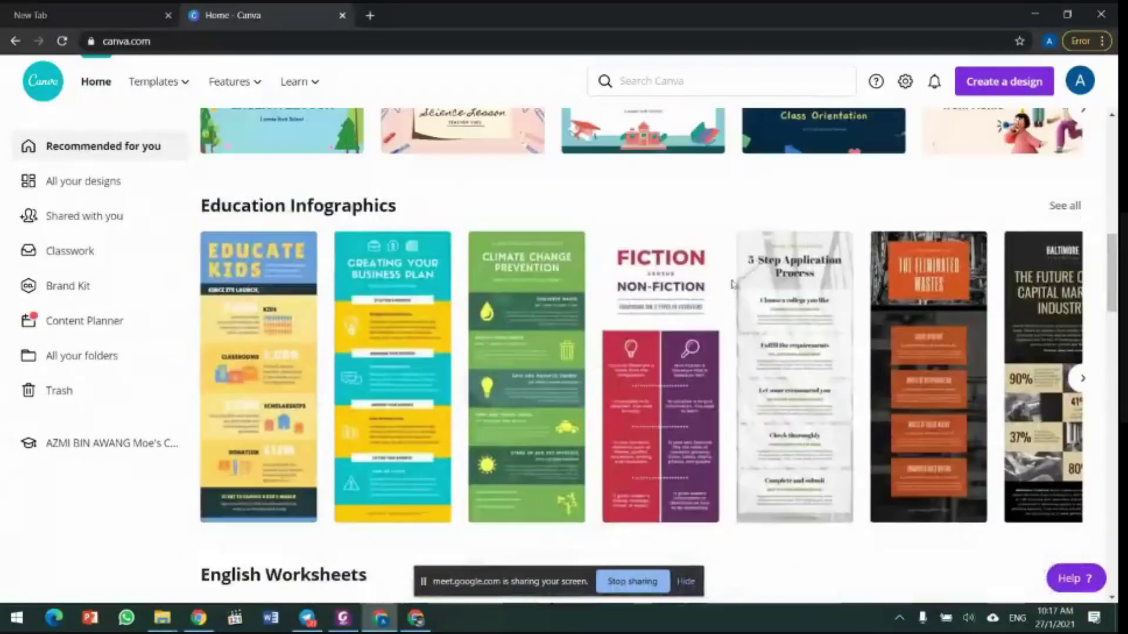
{"action": "left_click", "coordinate": [1081, 379]}
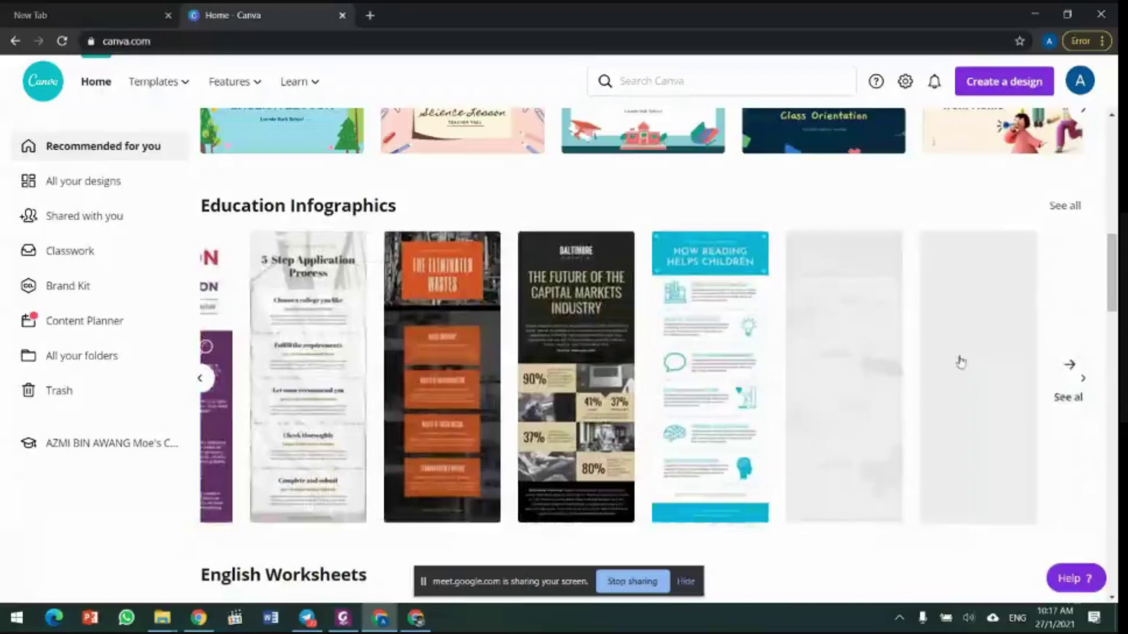
Step: Examine the lesson plan, class schedule, art worksheet, online whiteboard, mind map, bubble map and poster templates
{"action": "scroll", "coordinate": [783, 330], "scroll_direction": "down", "scroll_amount": 20}
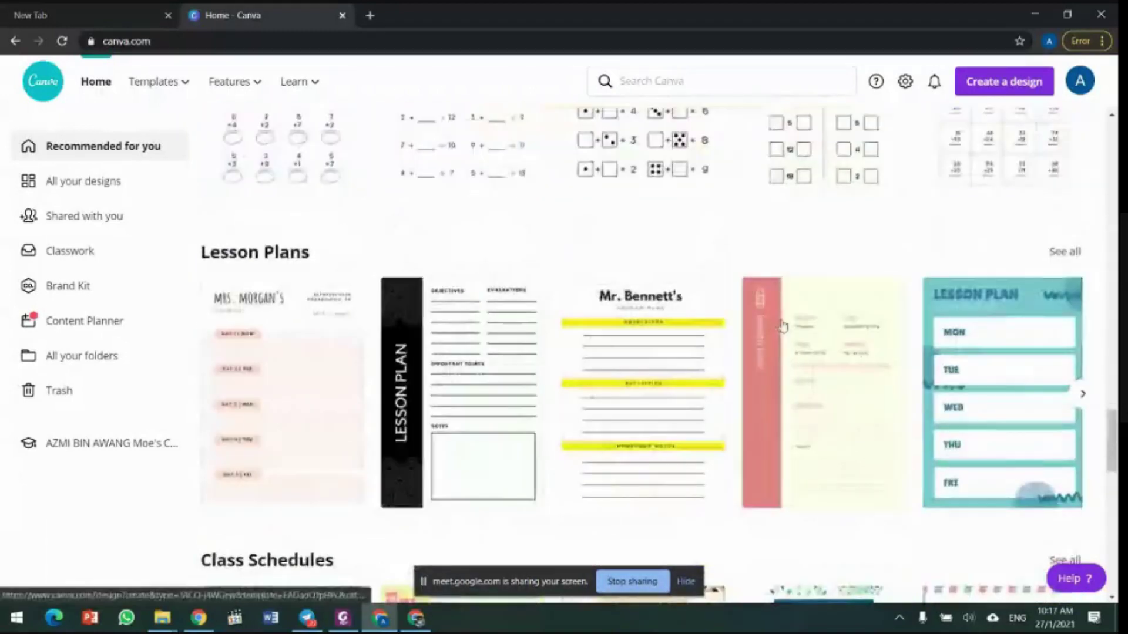
{"action": "scroll", "coordinate": [698, 386], "scroll_direction": "down", "scroll_amount": 7}
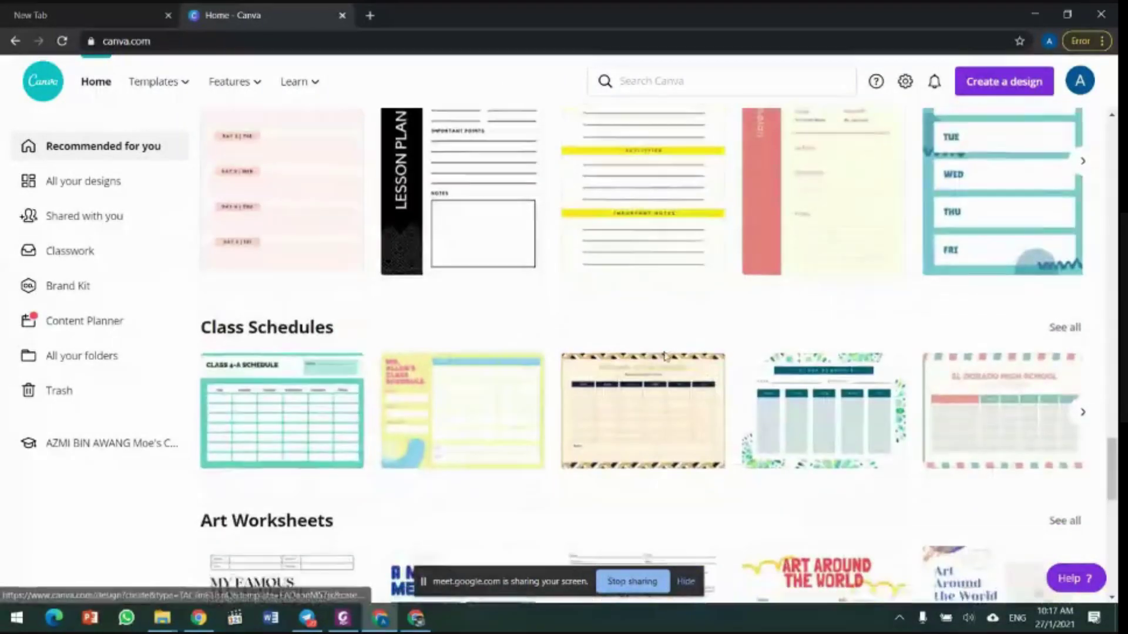
{"action": "scroll", "coordinate": [415, 263], "scroll_direction": "down", "scroll_amount": 3}
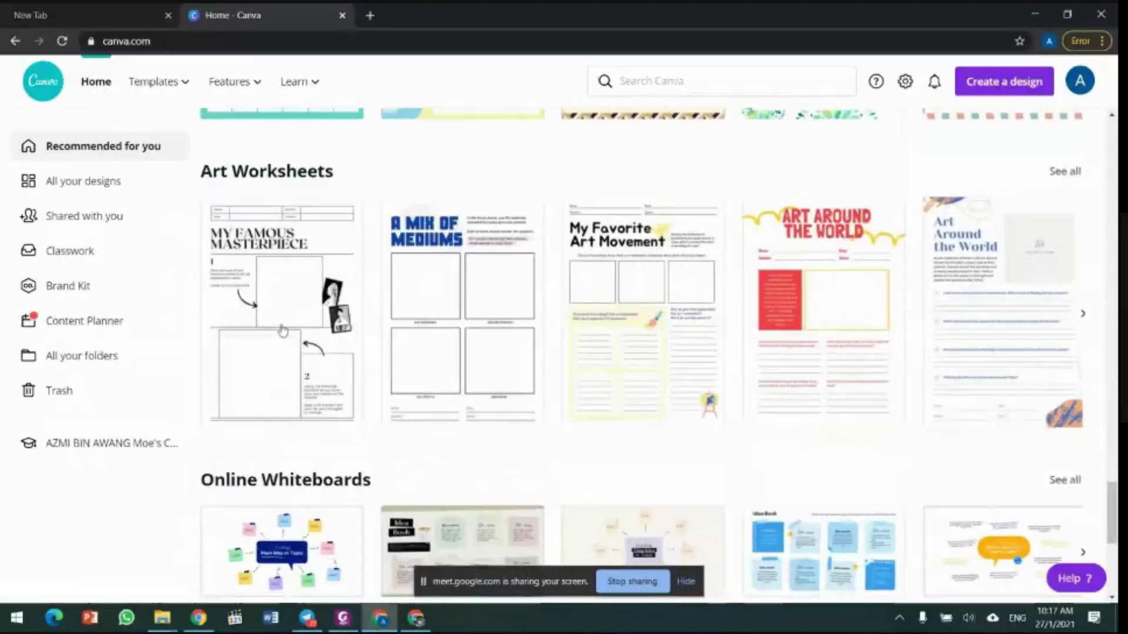
{"action": "scroll", "coordinate": [665, 308], "scroll_direction": "down", "scroll_amount": 3}
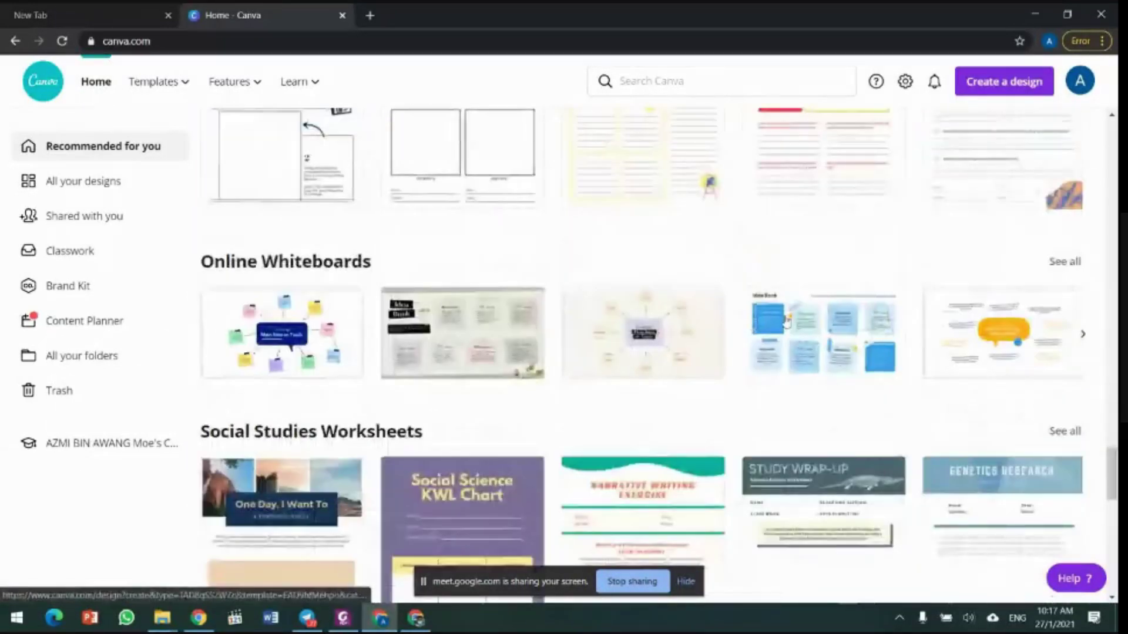
{"action": "scroll", "coordinate": [787, 324], "scroll_direction": "down", "scroll_amount": 3}
{"action": "scroll", "coordinate": [733, 329], "scroll_direction": "down", "scroll_amount": 12}
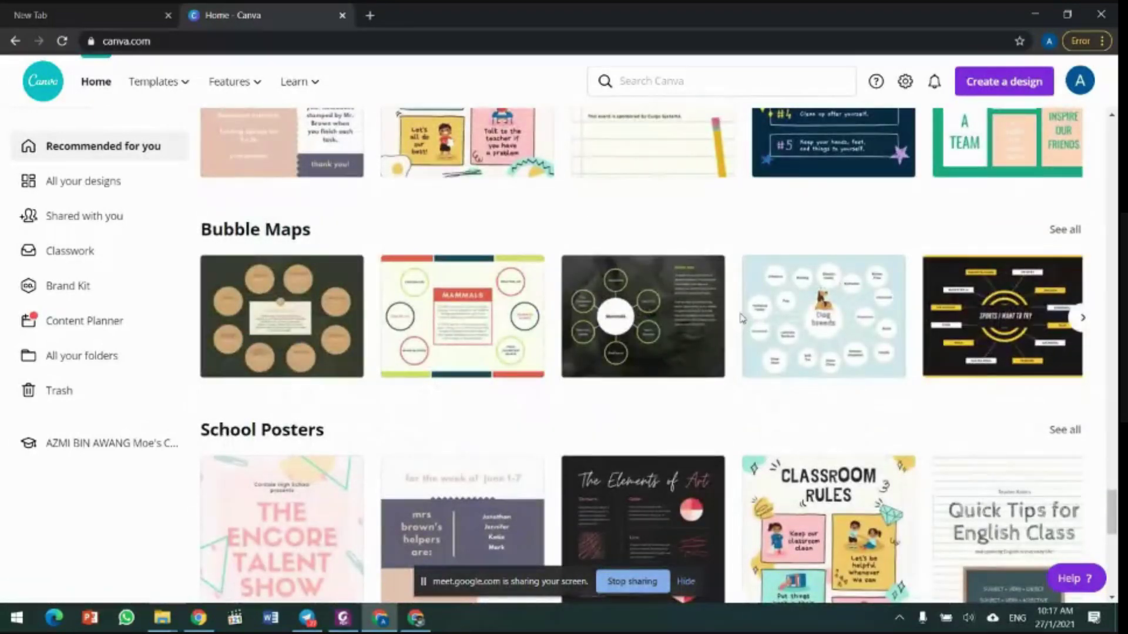
{"action": "scroll", "coordinate": [741, 318], "scroll_direction": "up", "scroll_amount": 6}
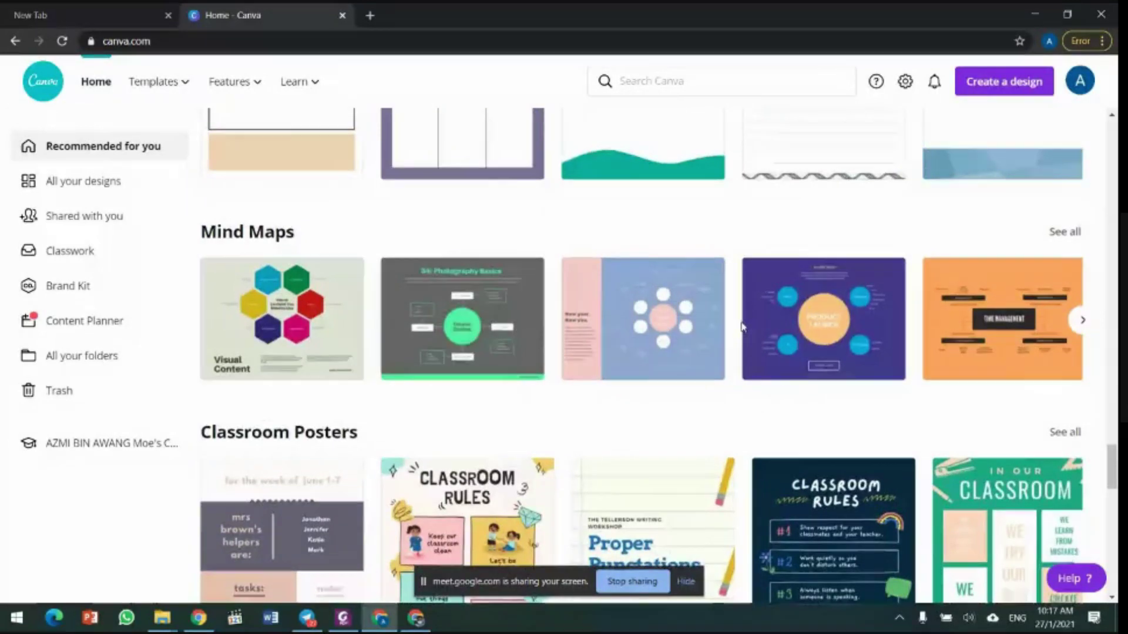
{"action": "scroll", "coordinate": [744, 326], "scroll_direction": "down", "scroll_amount": 5}
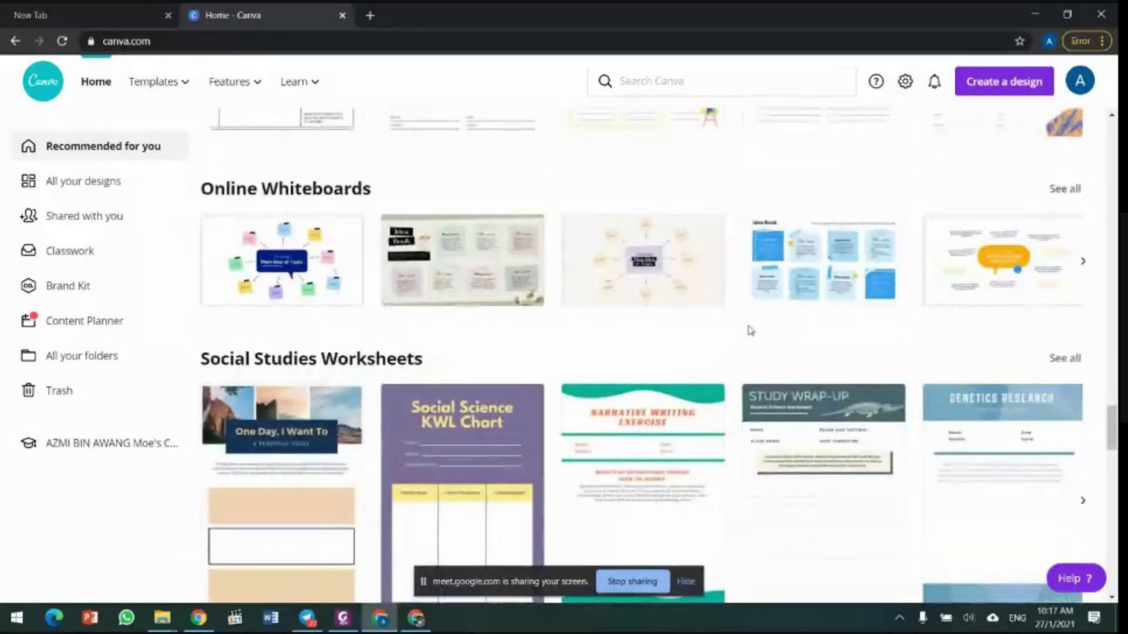
{"action": "scroll", "coordinate": [752, 329], "scroll_direction": "down", "scroll_amount": 5}
{"action": "scroll", "coordinate": [752, 328], "scroll_direction": "up", "scroll_amount": 5}
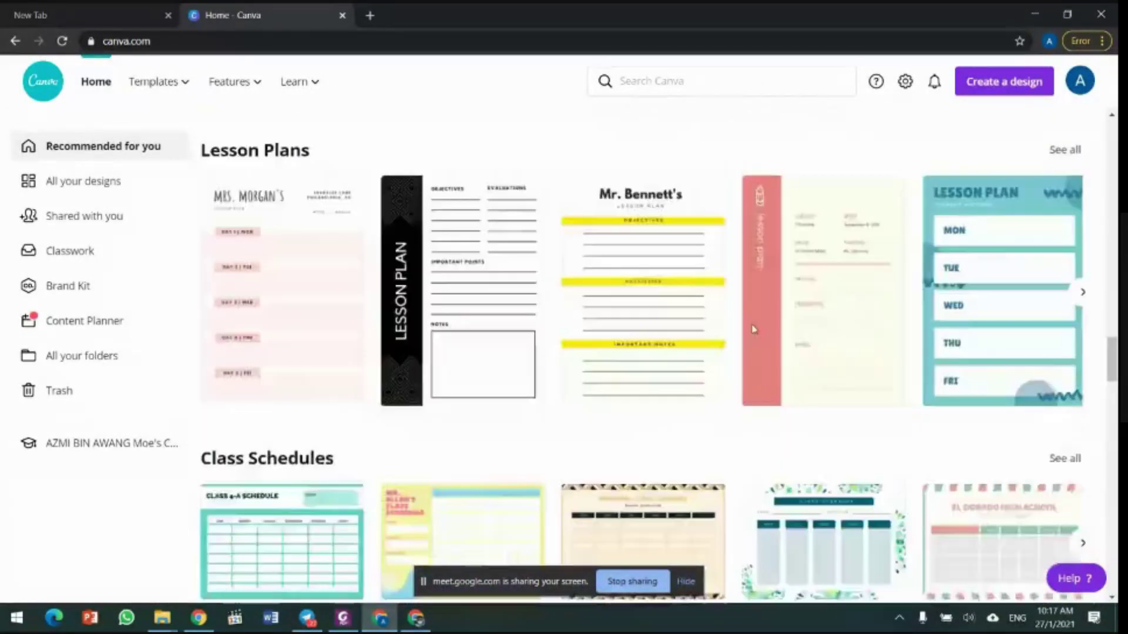
{"action": "scroll", "coordinate": [764, 317], "scroll_direction": "down", "scroll_amount": 20}
{"action": "scroll", "coordinate": [777, 306], "scroll_direction": "up", "scroll_amount": 6}
{"action": "scroll", "coordinate": [776, 307], "scroll_direction": "up", "scroll_amount": 15}
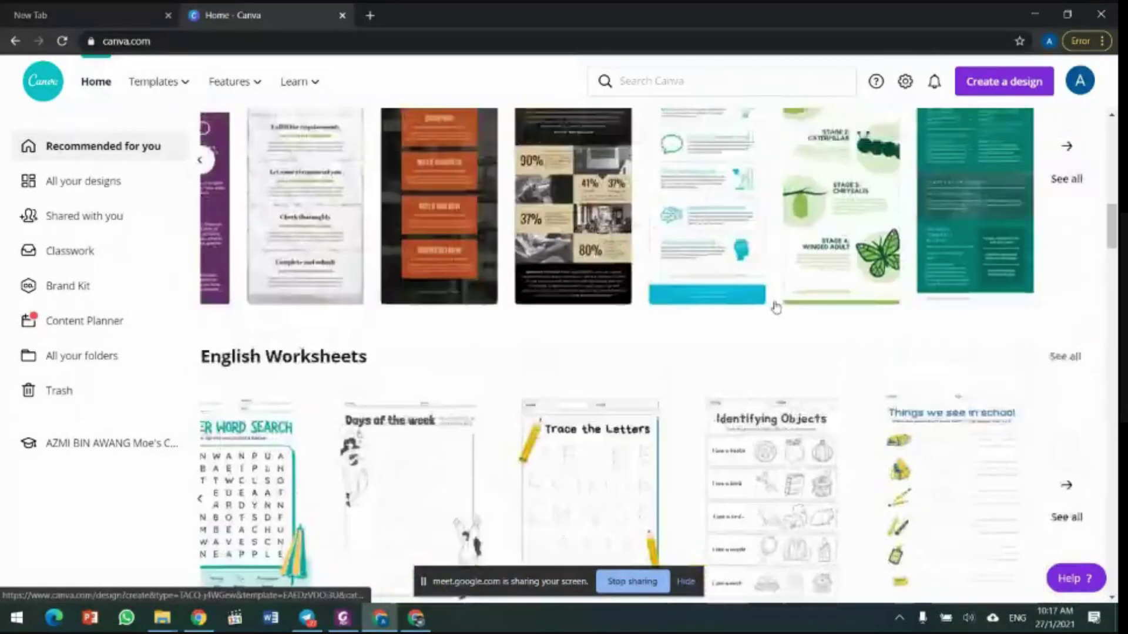
Step: Create a new blank Presentation design from the recommended design types
{"action": "scroll", "coordinate": [774, 311], "scroll_direction": "down", "scroll_amount": 4}
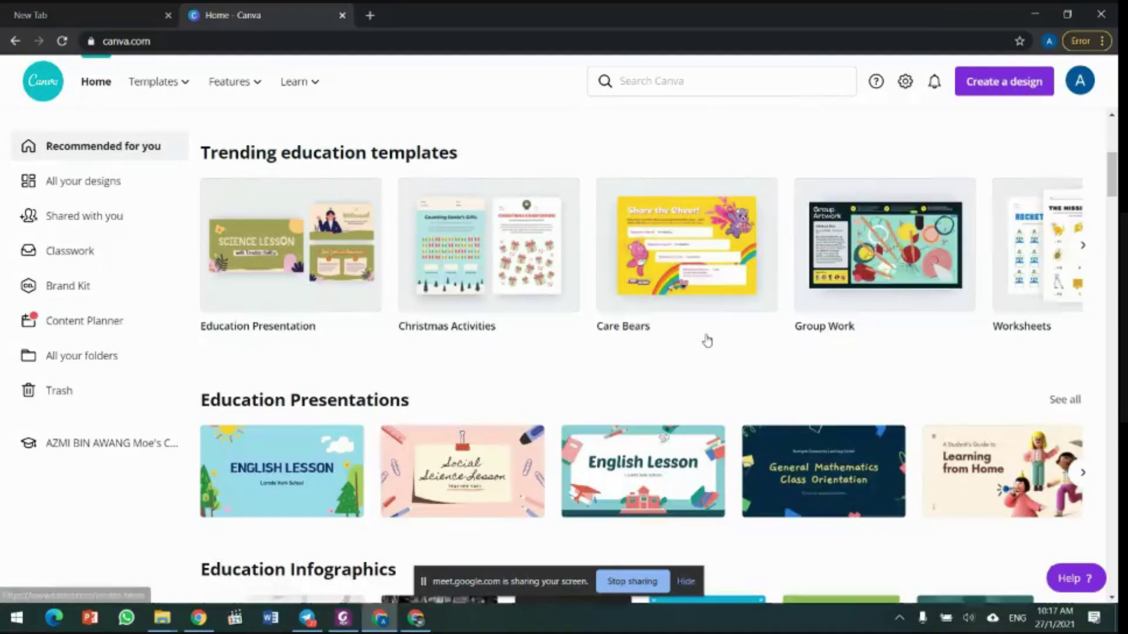
{"action": "scroll", "coordinate": [707, 337], "scroll_direction": "up", "scroll_amount": 4}
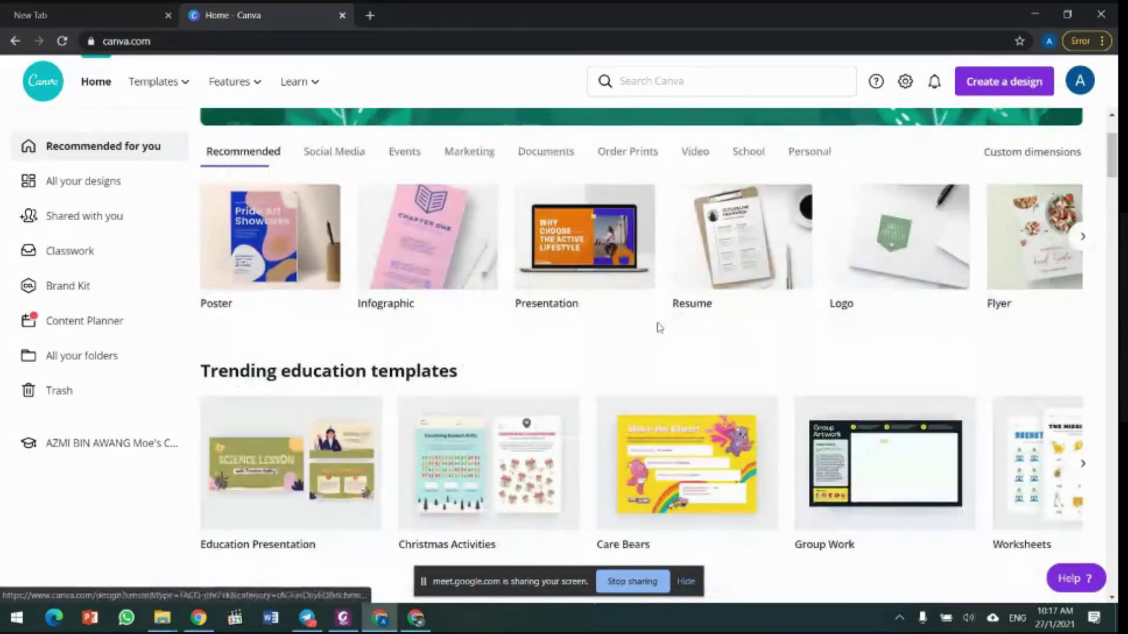
{"action": "left_click", "coordinate": [580, 240]}
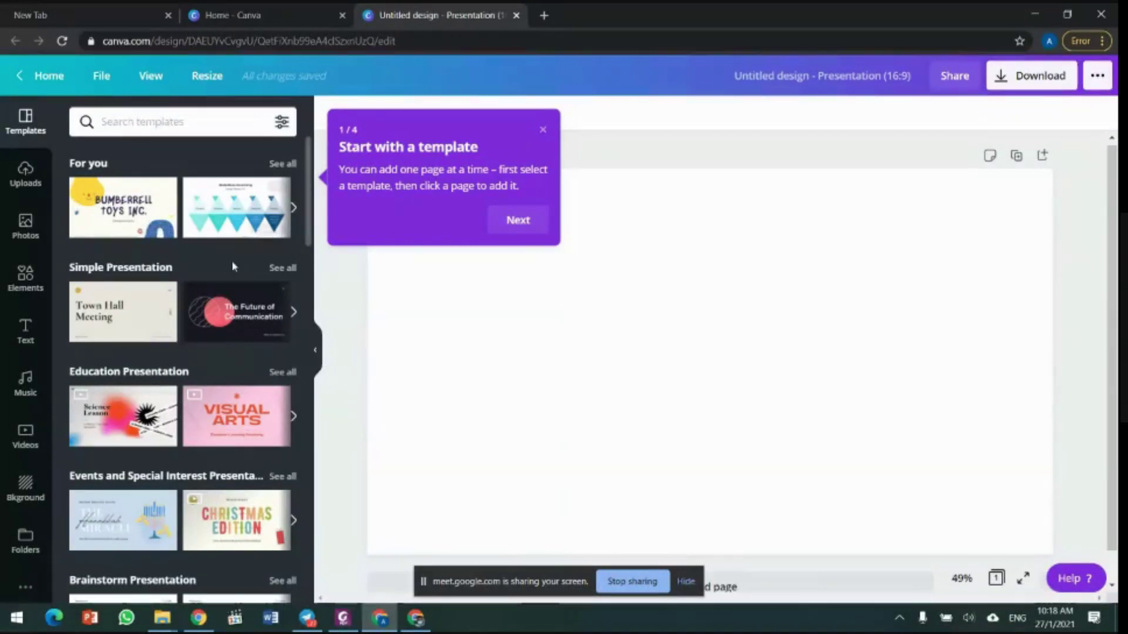
Step: Browse the presentation templates by category, from brainstorm and marketing to product presentations, and on to the full list of results
{"action": "scroll", "coordinate": [241, 254], "scroll_direction": "down", "scroll_amount": 3}
{"action": "scroll", "coordinate": [241, 255], "scroll_direction": "down", "scroll_amount": 3}
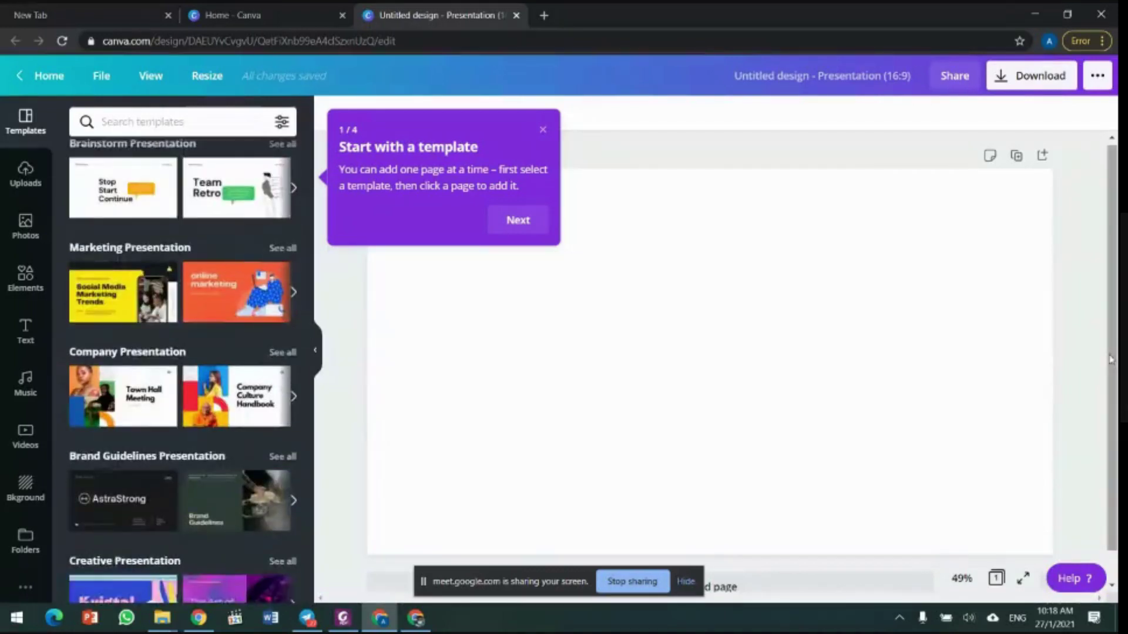
{"action": "scroll", "coordinate": [257, 226], "scroll_direction": "down", "scroll_amount": 2}
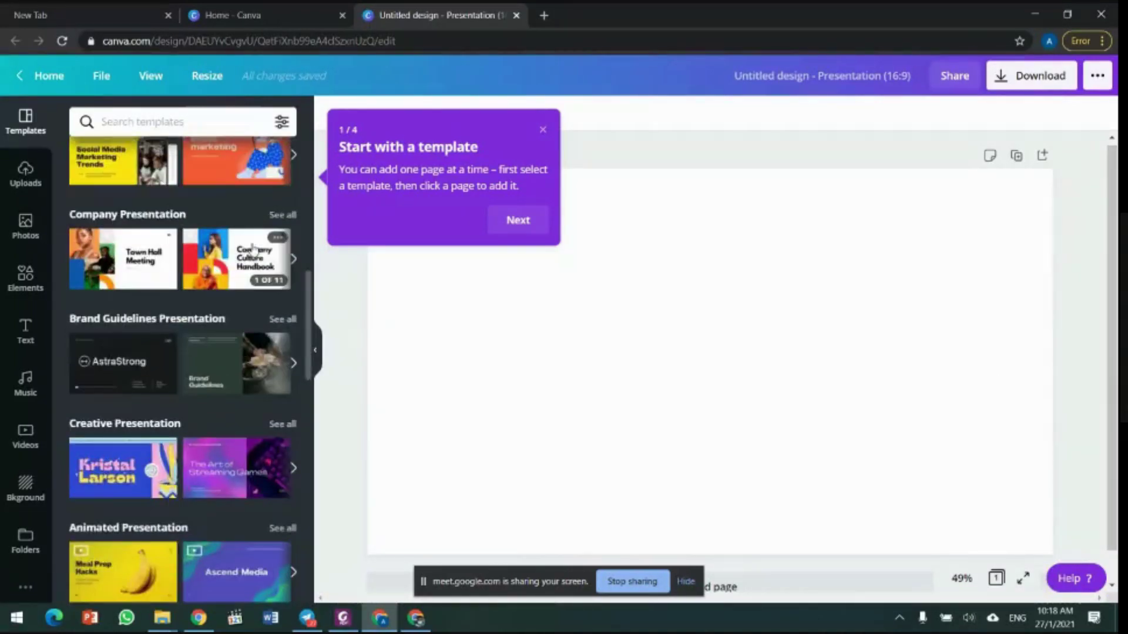
{"action": "scroll", "coordinate": [253, 240], "scroll_direction": "up", "scroll_amount": 5}
{"action": "scroll", "coordinate": [251, 255], "scroll_direction": "down", "scroll_amount": 7}
{"action": "scroll", "coordinate": [249, 254], "scroll_direction": "down", "scroll_amount": 15}
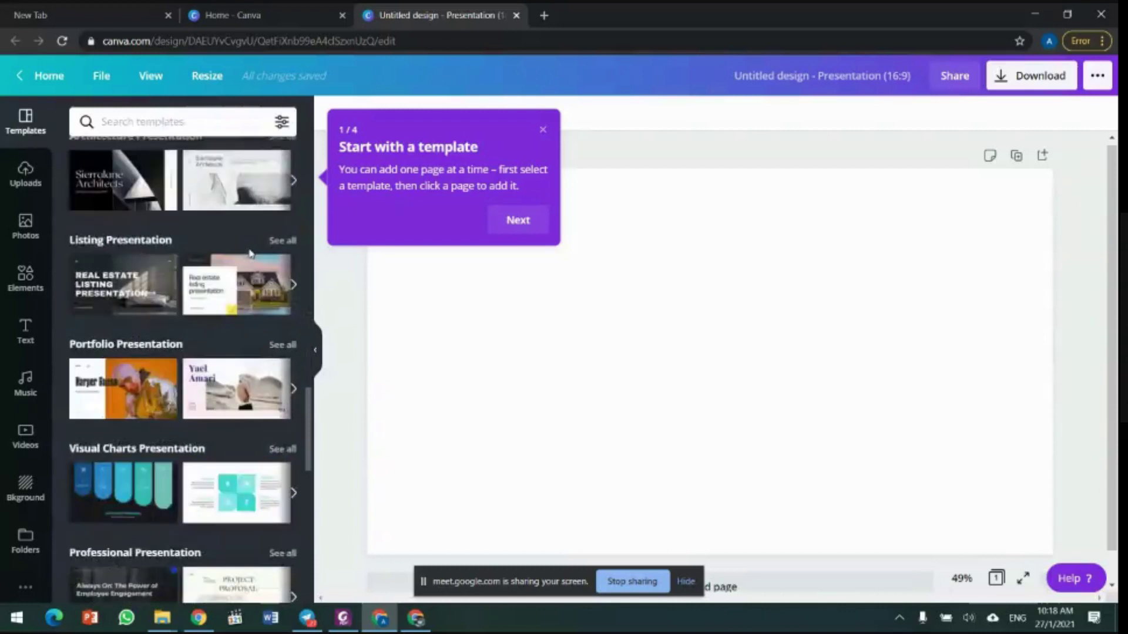
{"action": "scroll", "coordinate": [246, 270], "scroll_direction": "down", "scroll_amount": 10}
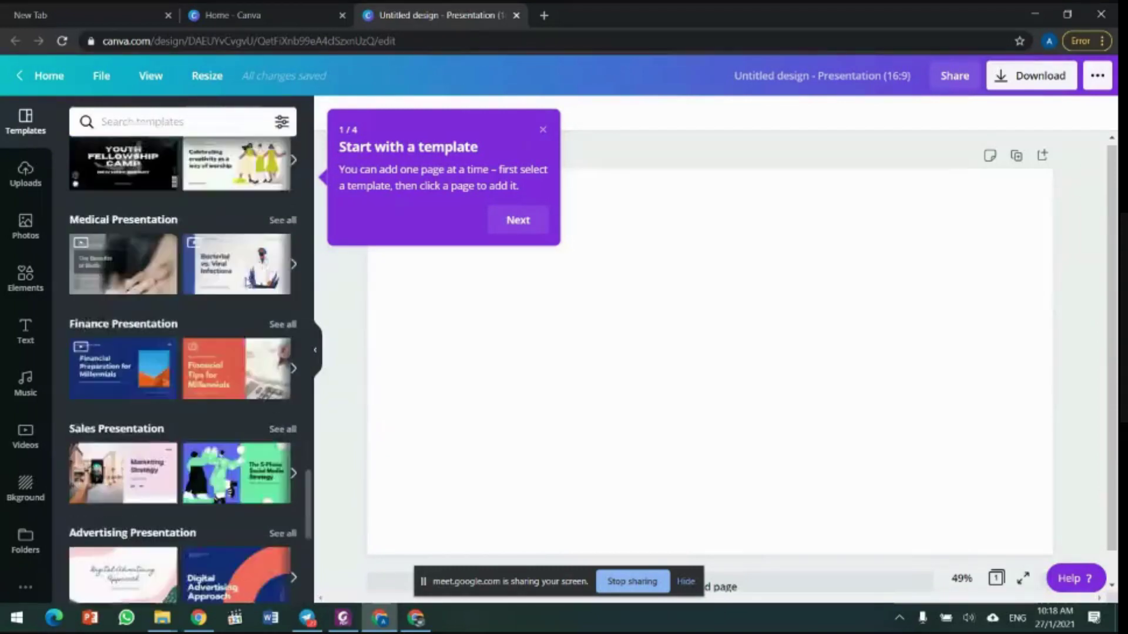
{"action": "scroll", "coordinate": [247, 279], "scroll_direction": "up", "scroll_amount": 6}
{"action": "scroll", "coordinate": [248, 273], "scroll_direction": "up", "scroll_amount": 20}
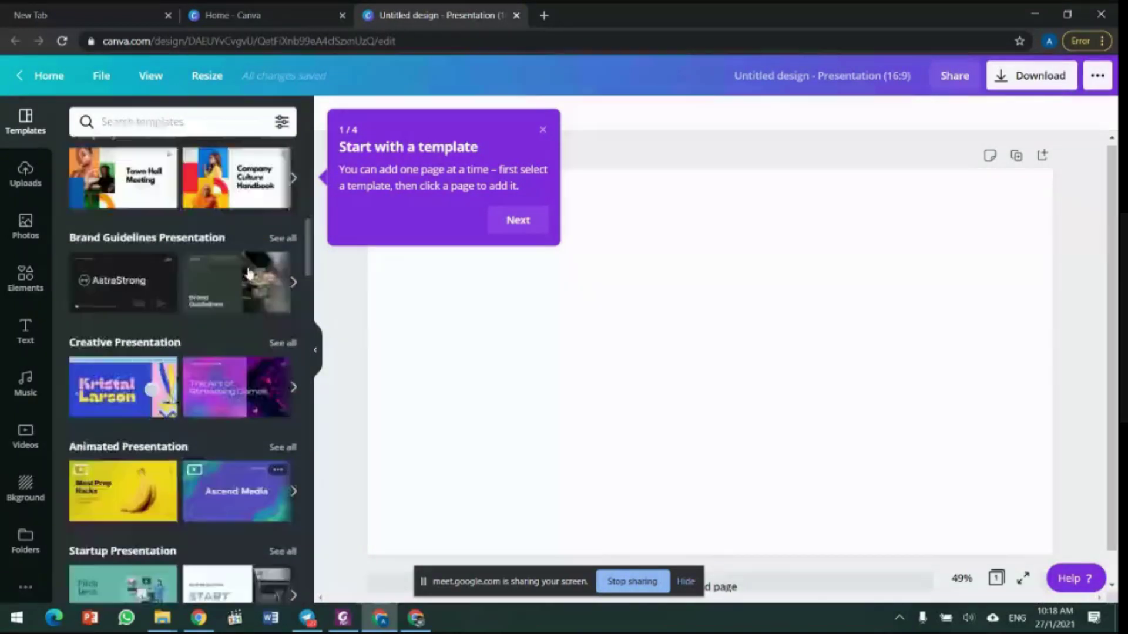
{"action": "scroll", "coordinate": [251, 266], "scroll_direction": "down", "scroll_amount": 20}
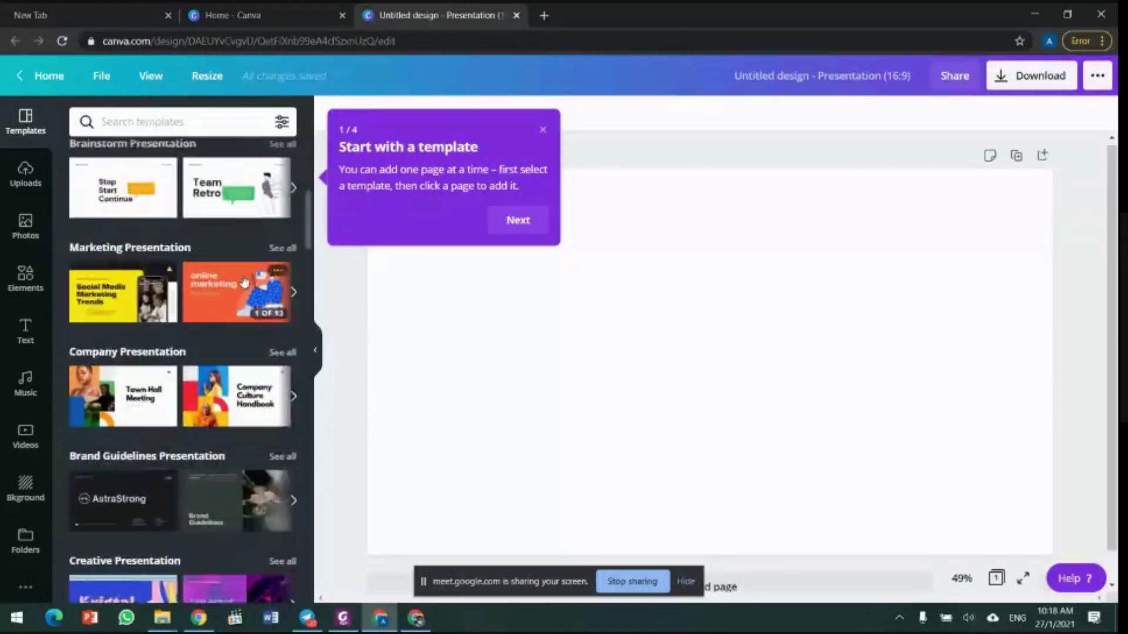
{"action": "scroll", "coordinate": [245, 309], "scroll_direction": "down", "scroll_amount": 20}
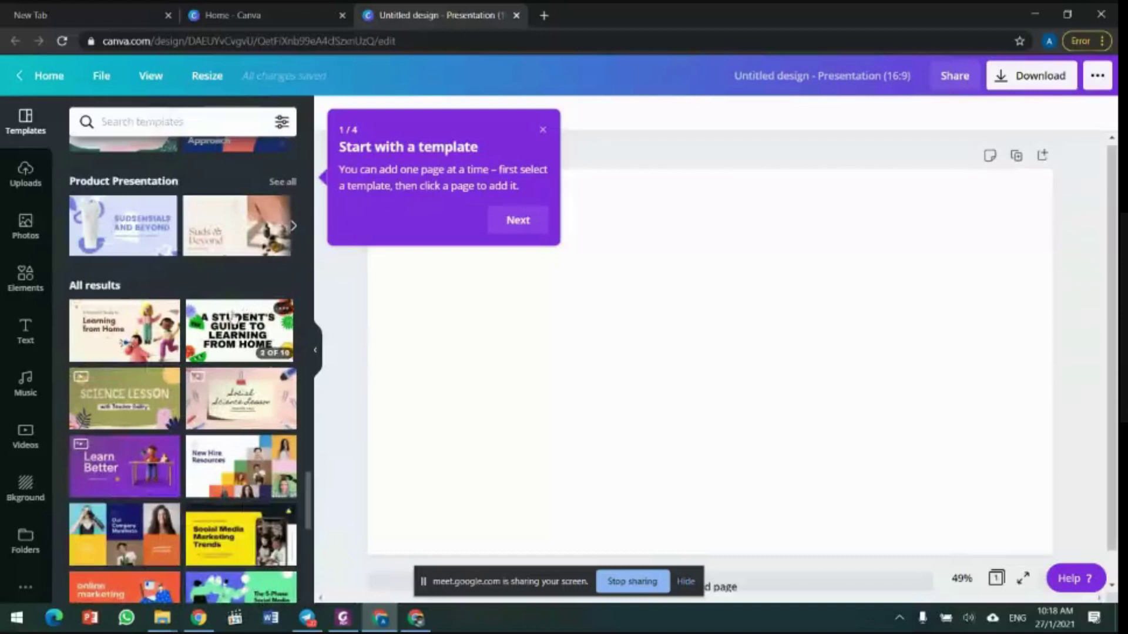
{"action": "scroll", "coordinate": [230, 306], "scroll_direction": "down", "scroll_amount": 4}
{"action": "scroll", "coordinate": [219, 202], "scroll_direction": "up", "scroll_amount": 3}
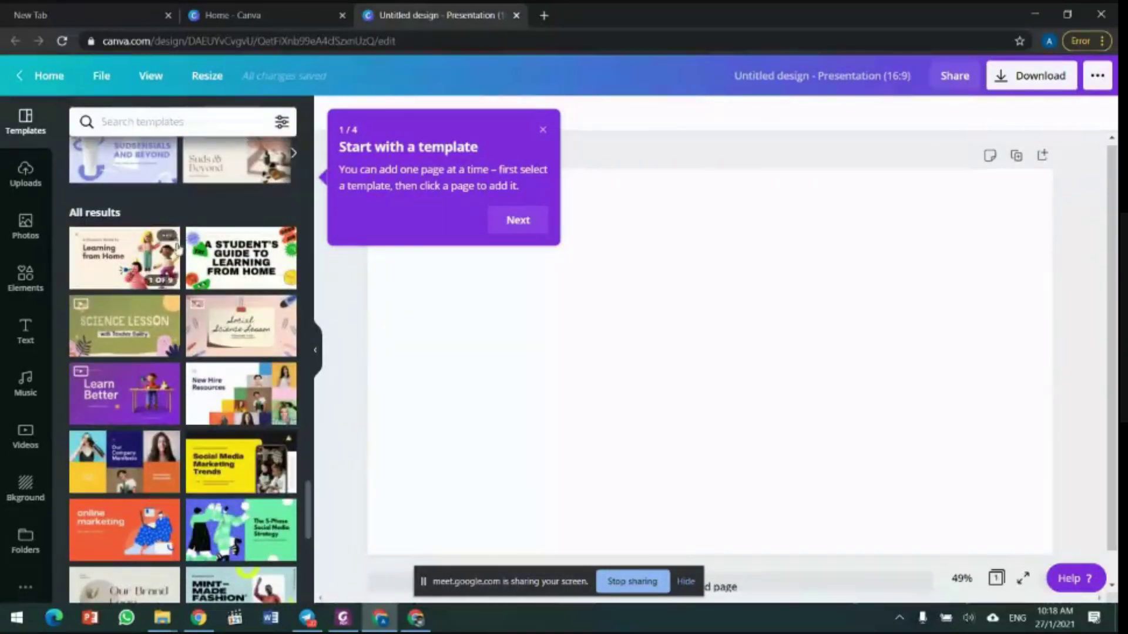
Step: Open the green and yellow "Science Lesson" presentation template to show its pages
{"action": "scroll", "coordinate": [133, 274], "scroll_direction": "down", "scroll_amount": 1}
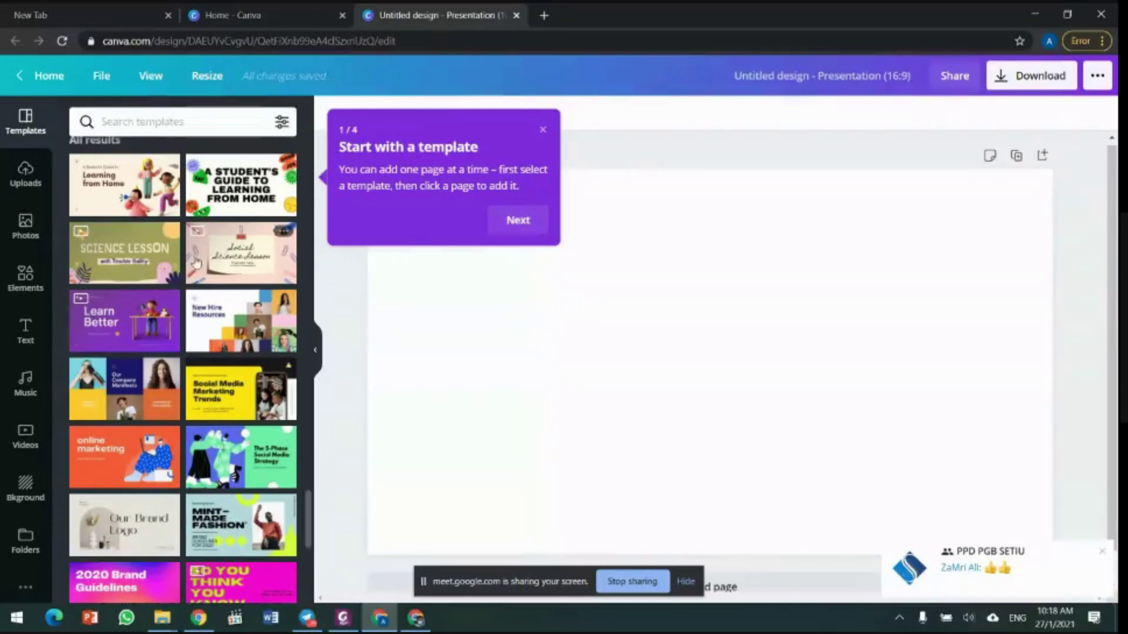
{"action": "left_click", "coordinate": [121, 263]}
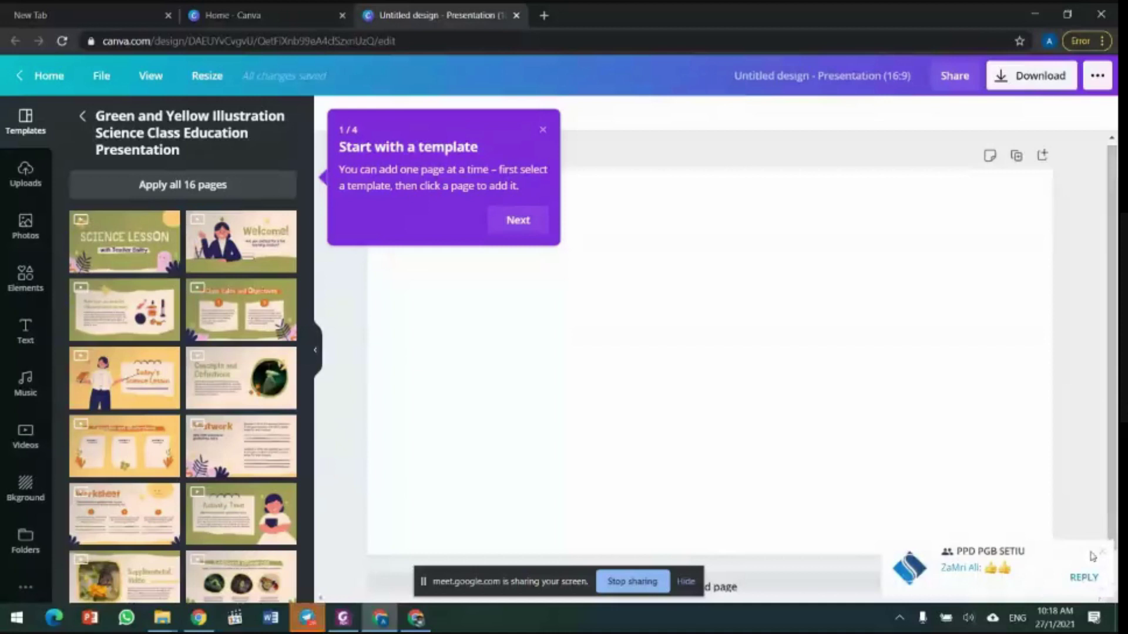
Step: Dismiss the incoming chat notification, quit Telegram and return to the blank presentation page
{"action": "left_click", "coordinate": [1102, 553]}
{"action": "left_click", "coordinate": [900, 618]}
{"action": "right_click", "coordinate": [857, 561]}
{"action": "left_click", "coordinate": [887, 539]}
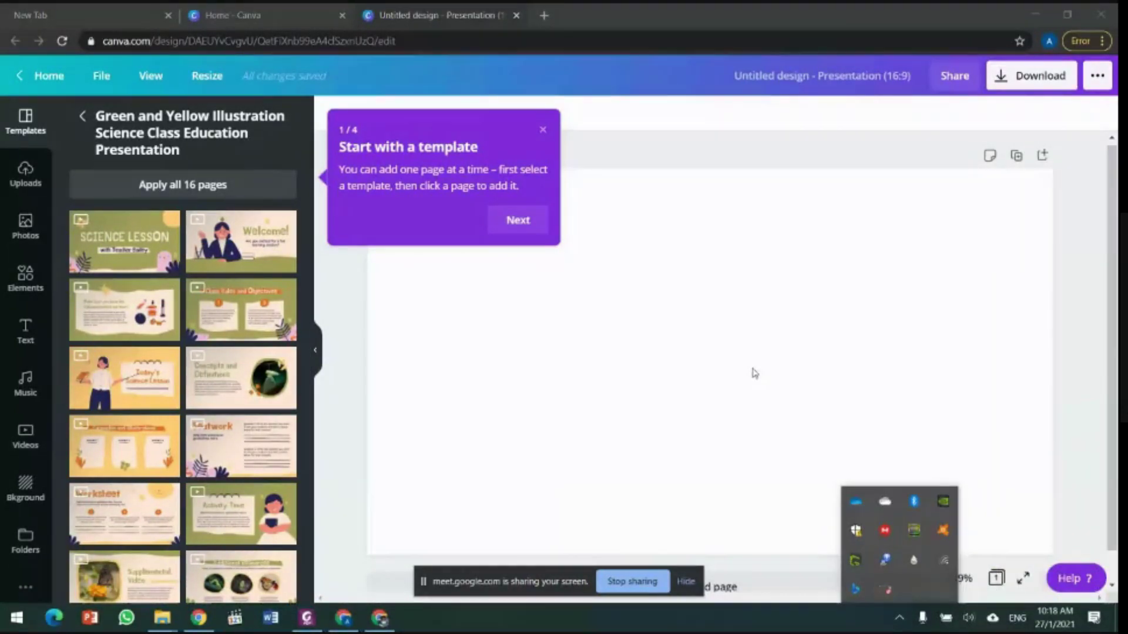
{"action": "left_click", "coordinate": [720, 368]}
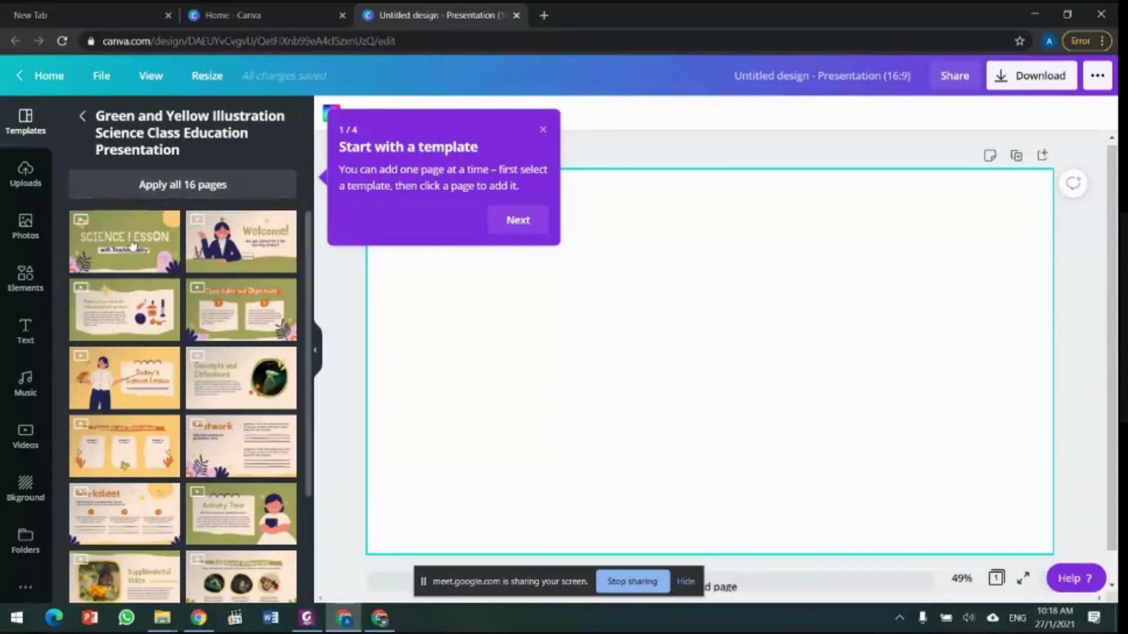
Step: Look through the science template's pages and apply all 16 of them to the presentation
{"action": "scroll", "coordinate": [164, 276], "scroll_direction": "down", "scroll_amount": 5}
{"action": "scroll", "coordinate": [196, 302], "scroll_direction": "up", "scroll_amount": 5}
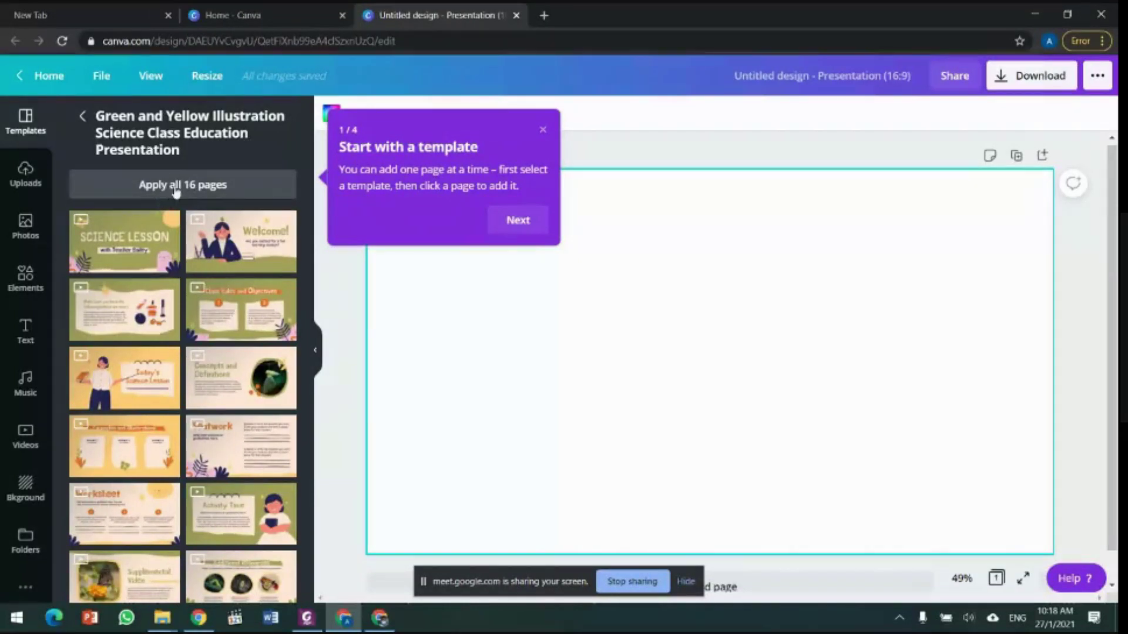
{"action": "left_click", "coordinate": [214, 187]}
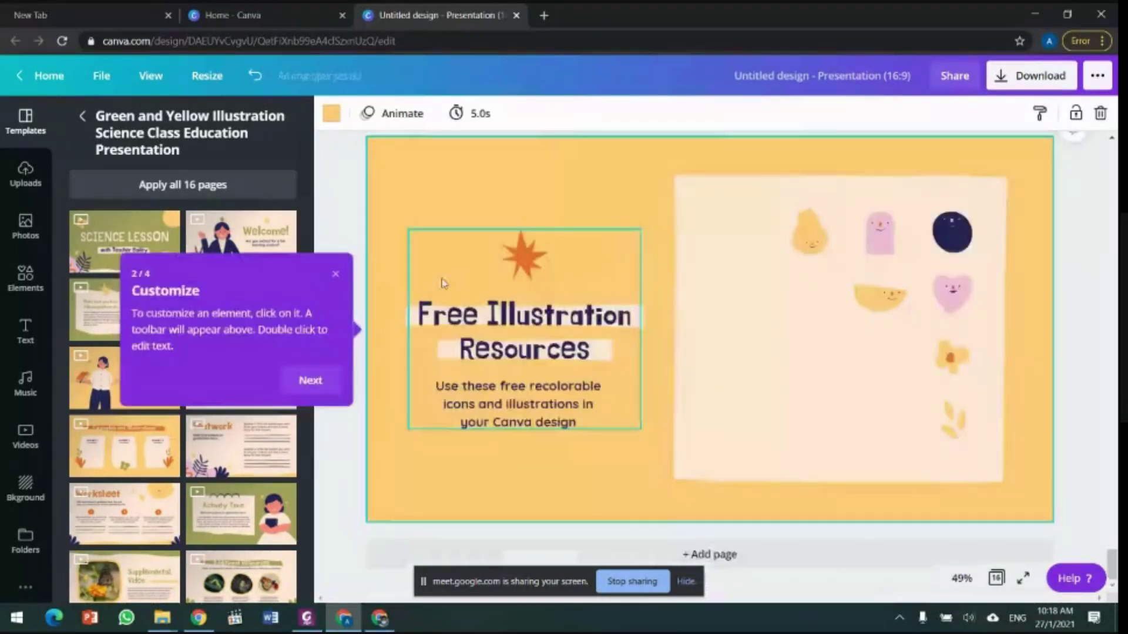
Step: Review the applied pages back to the "Science Lesson" title page and close the Customize tour tip
{"action": "scroll", "coordinate": [736, 286], "scroll_direction": "up", "scroll_amount": 20}
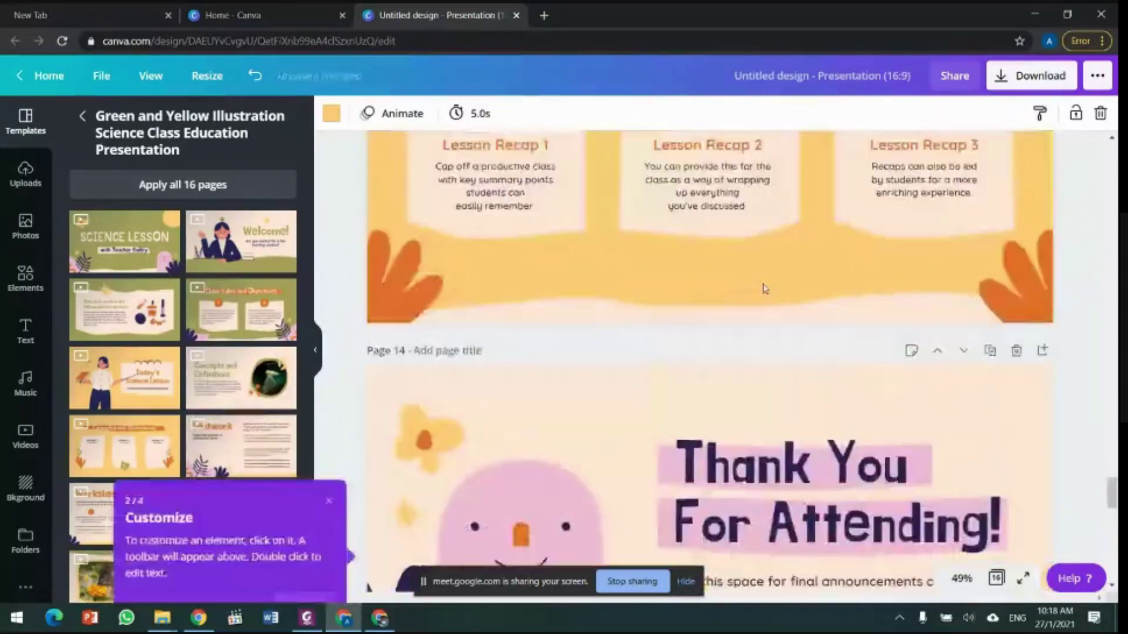
{"action": "scroll", "coordinate": [765, 288], "scroll_direction": "up", "scroll_amount": 20}
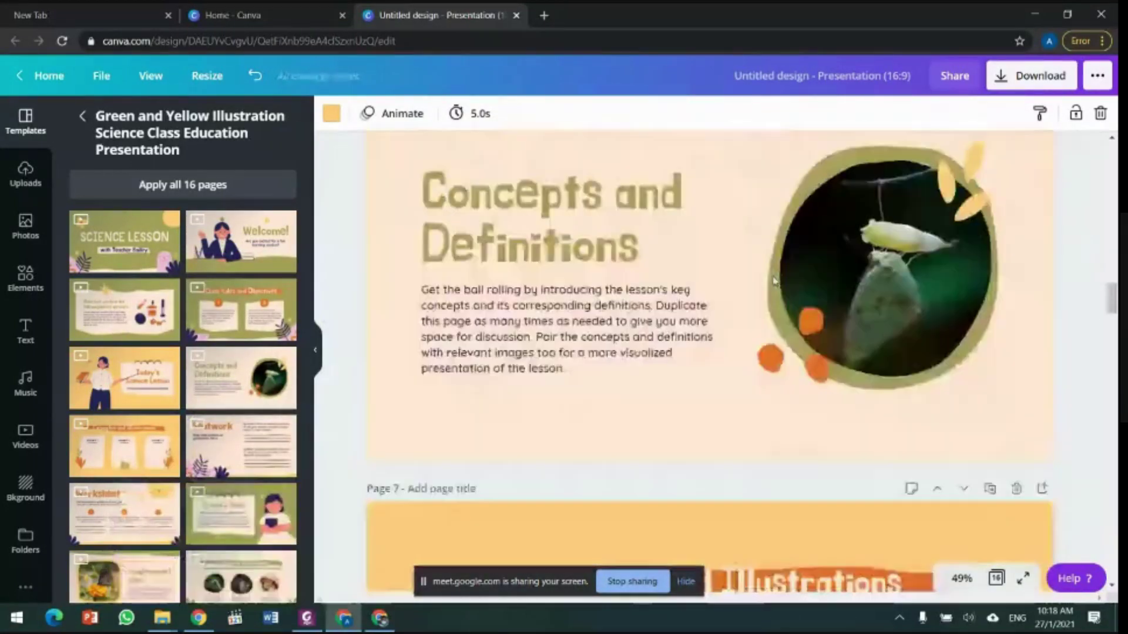
{"action": "scroll", "coordinate": [774, 280], "scroll_direction": "up", "scroll_amount": 20}
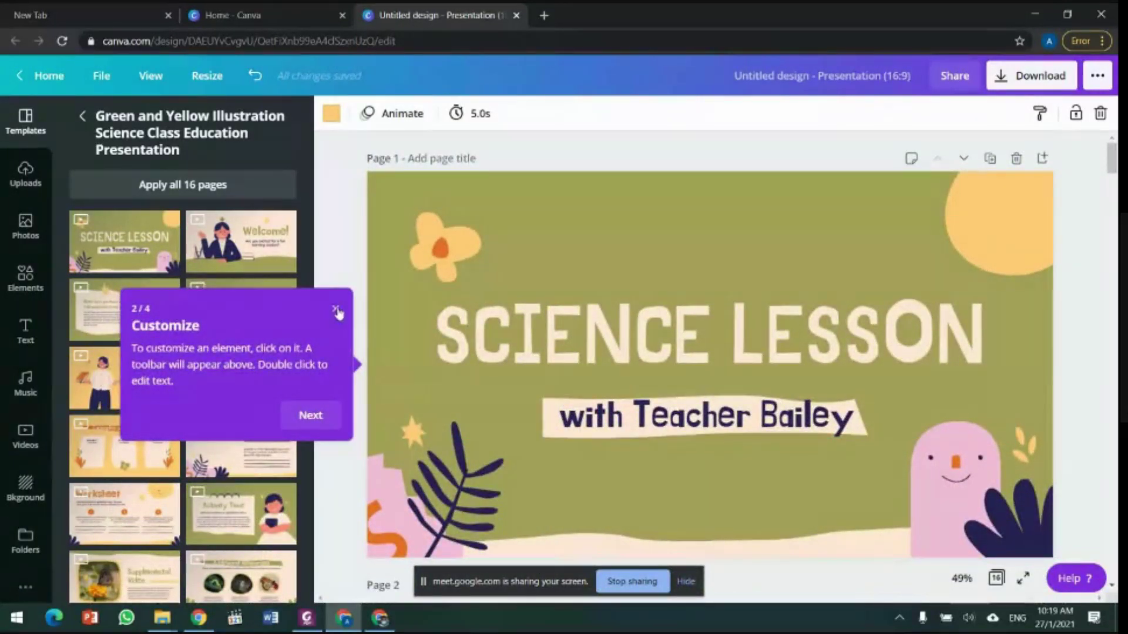
{"action": "left_click", "coordinate": [336, 310]}
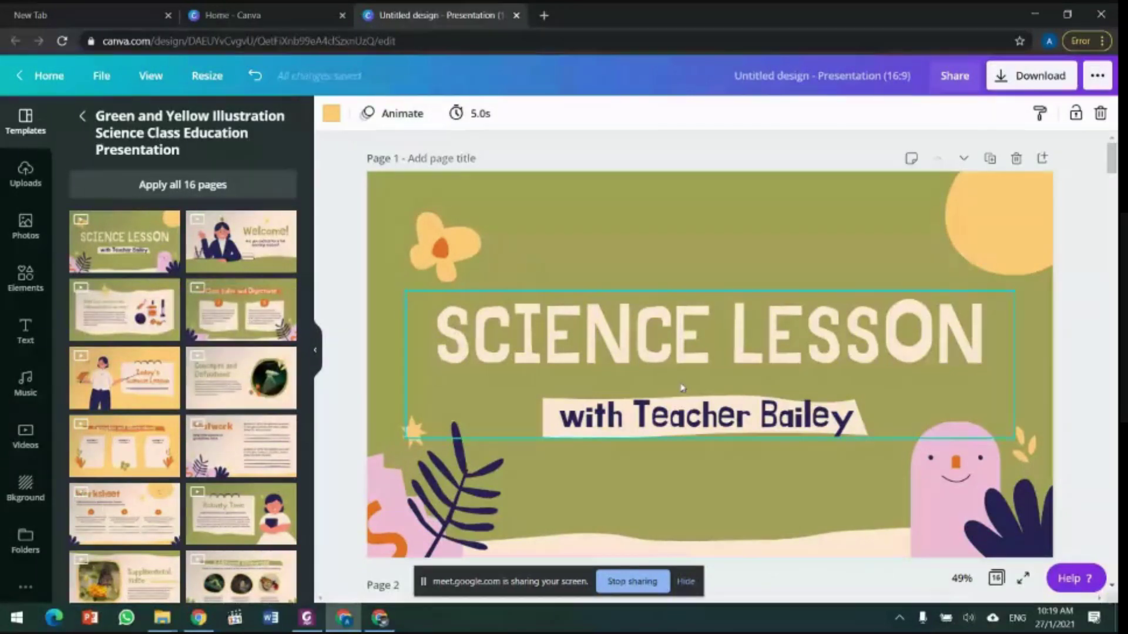
Step: Replace the "SCIENCE LESSON" title on page 1 with "PENDIDIKAN JASMANI & KESIHATAN"
{"action": "left_click", "coordinate": [651, 341]}
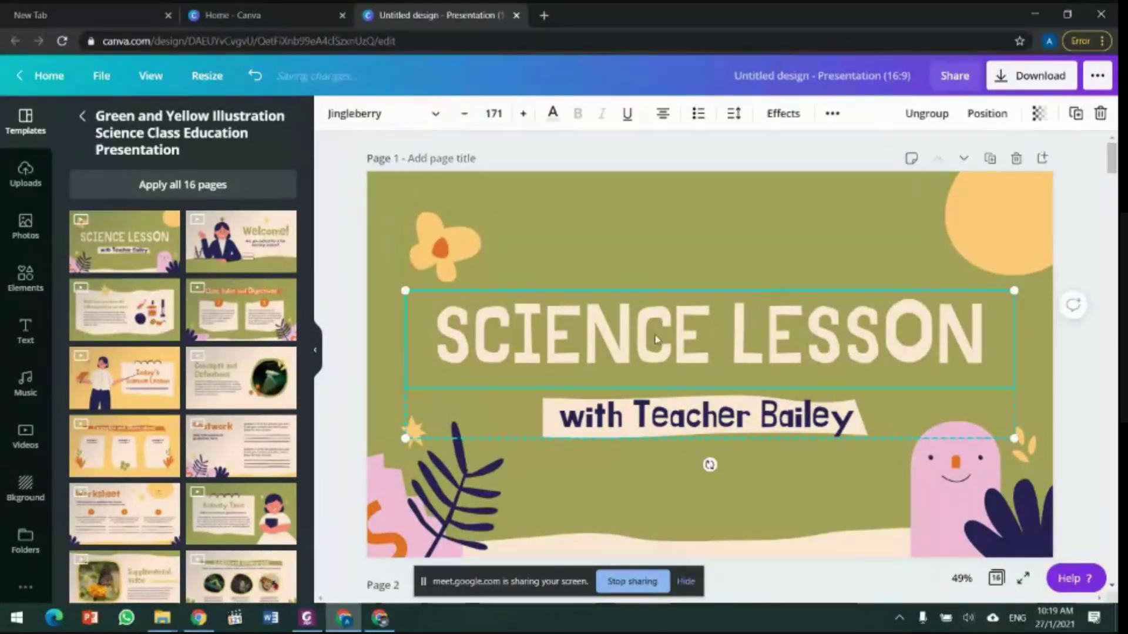
{"action": "triple_click", "coordinate": [690, 337]}
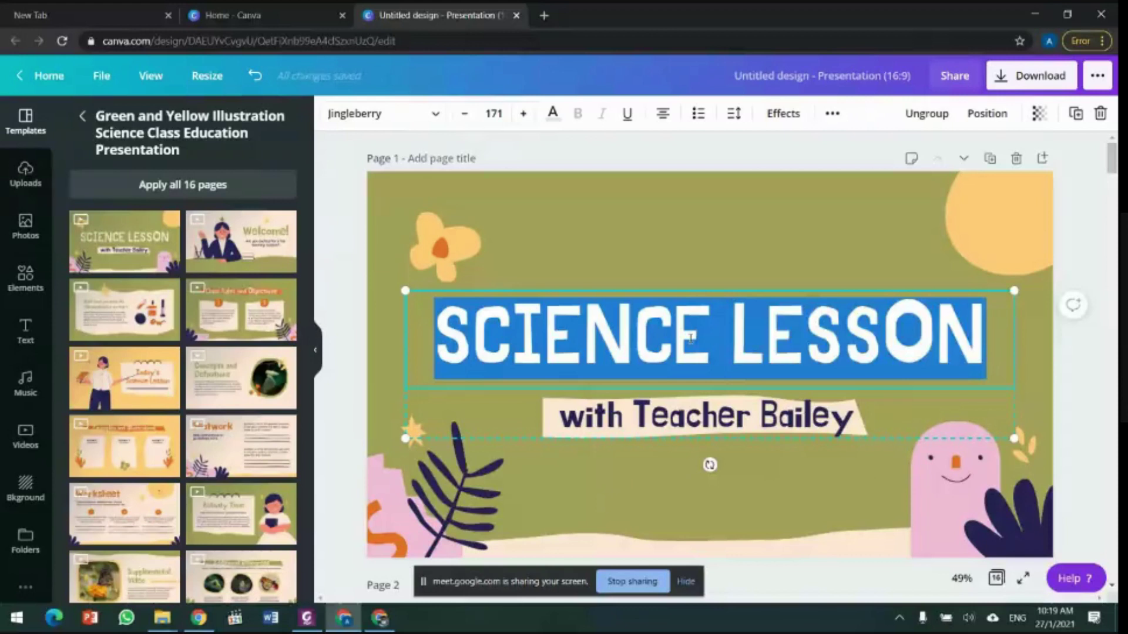
{"action": "key", "text": "Caps_Lock"}
{"action": "type", "text": "P"}
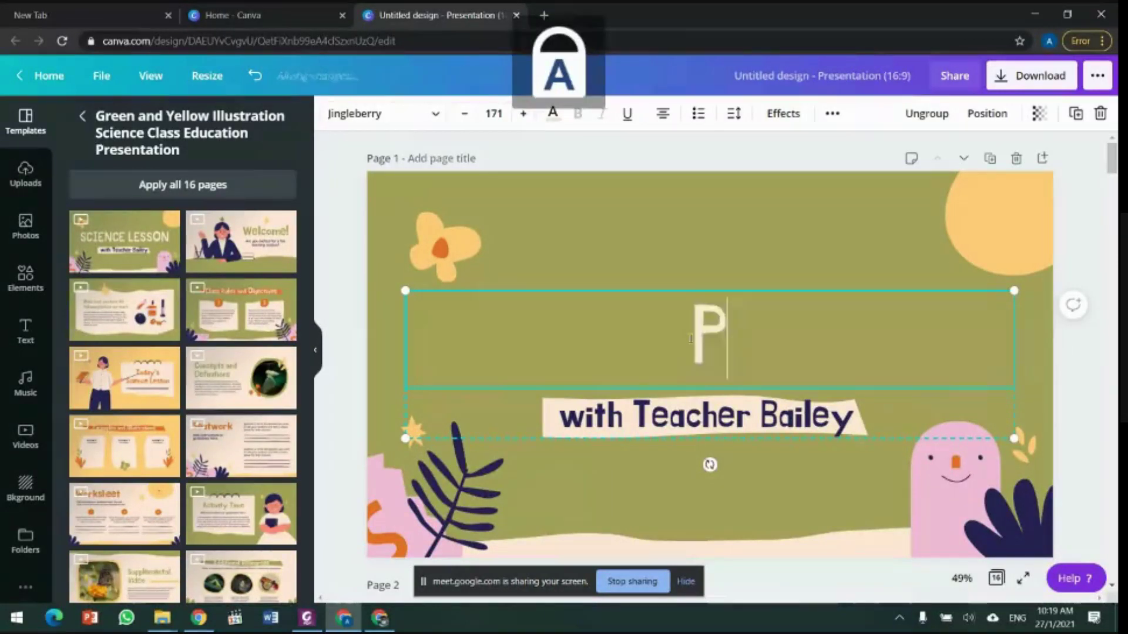
{"action": "type", "text": "ENDIDIKAN JASMANI %"}
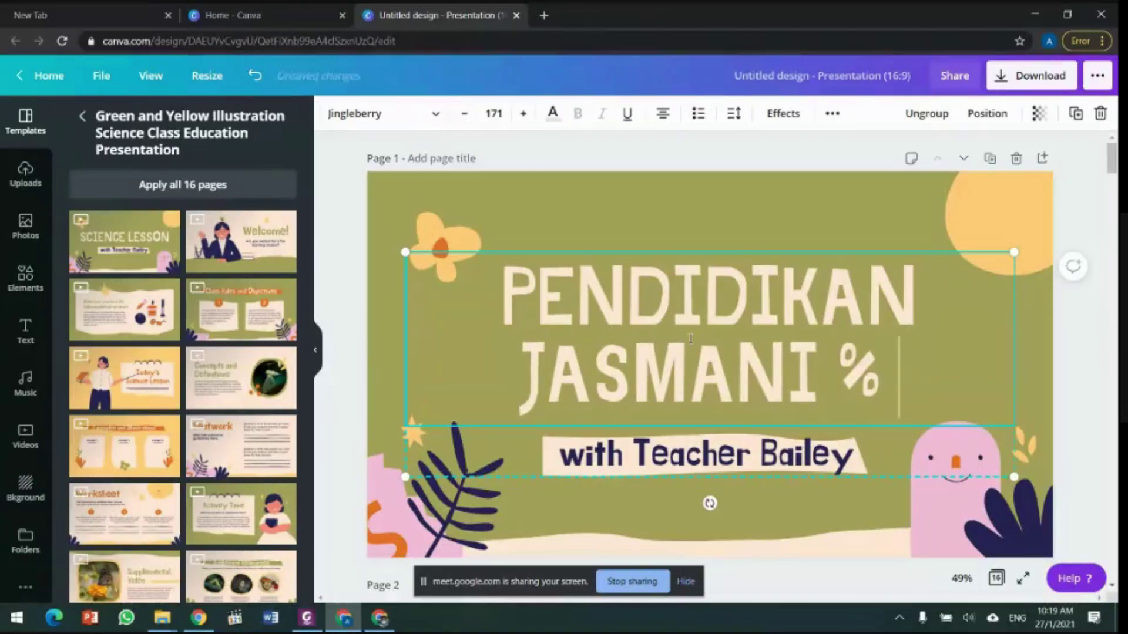
{"action": "key", "text": "BackSpace"}
{"action": "type", "text": "& "}
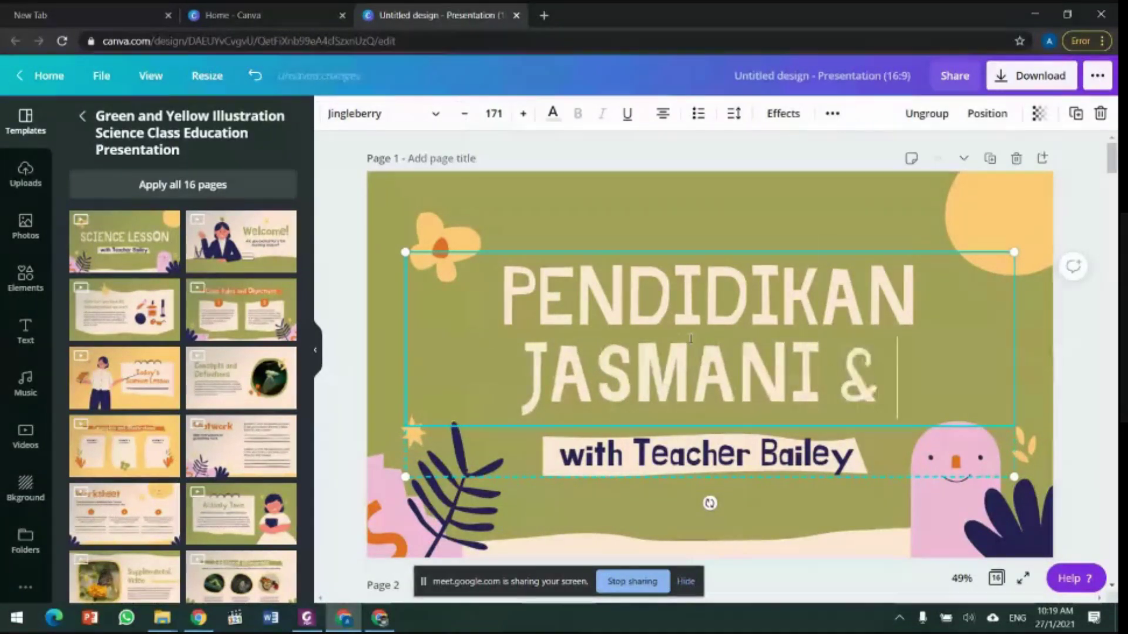
{"action": "type", "text": "KESIHATAN"}
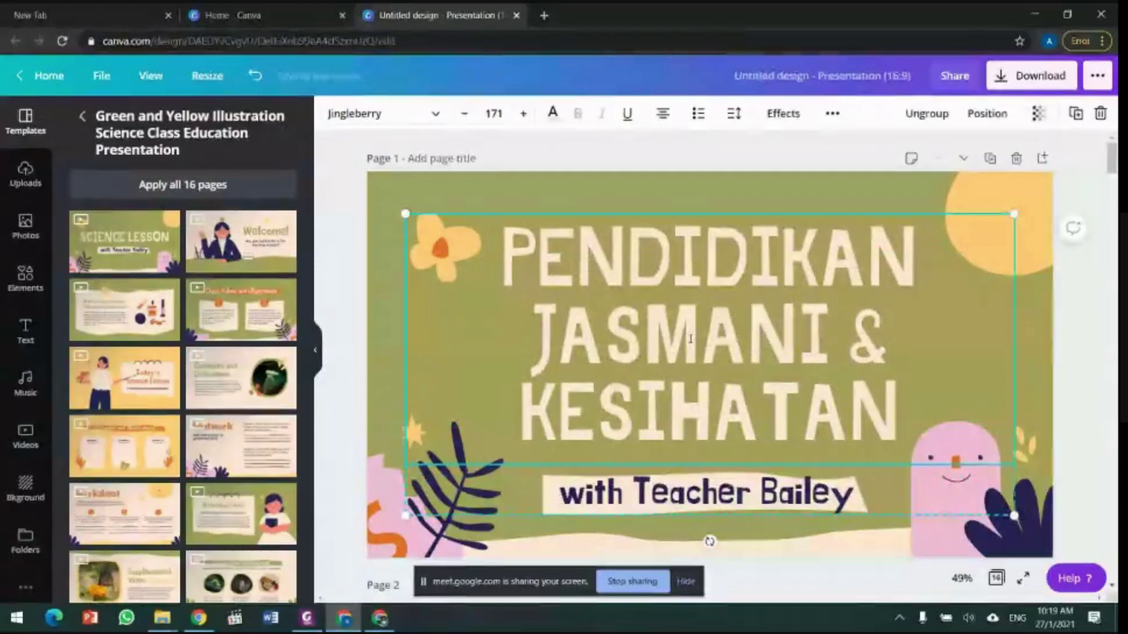
Step: Replace the sample teacher's name after "with" in the page 1 subtitle with the presenter's title and name in capitals
{"action": "left_click", "coordinate": [651, 497]}
{"action": "left_click", "coordinate": [650, 497]}
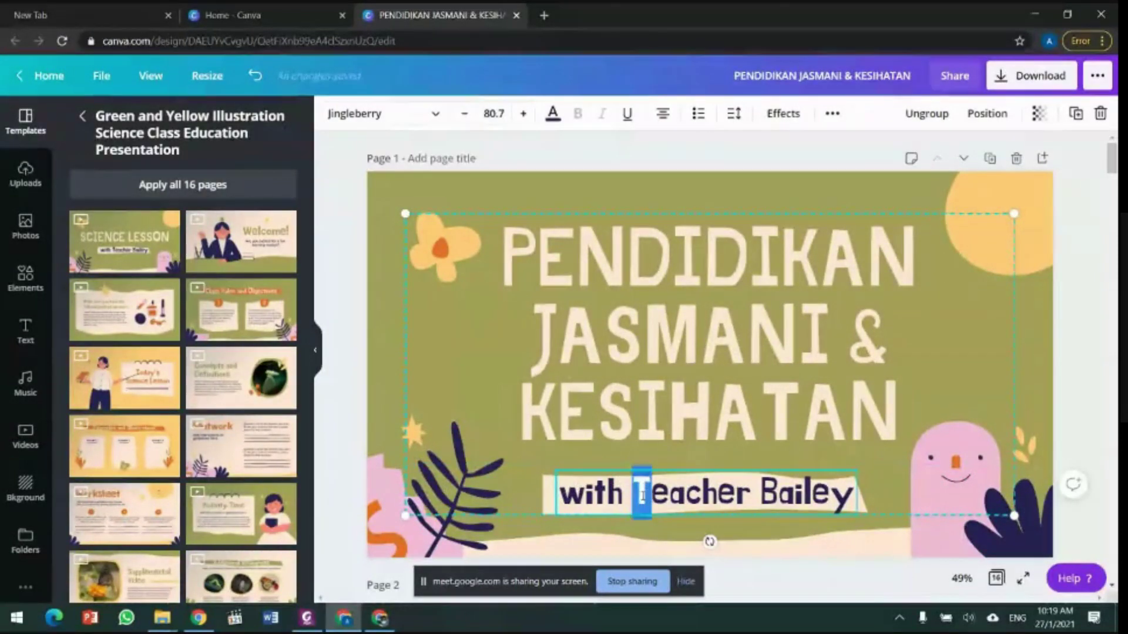
{"action": "left_click_drag", "start_coordinate": [633, 497], "coordinate": [872, 504]}
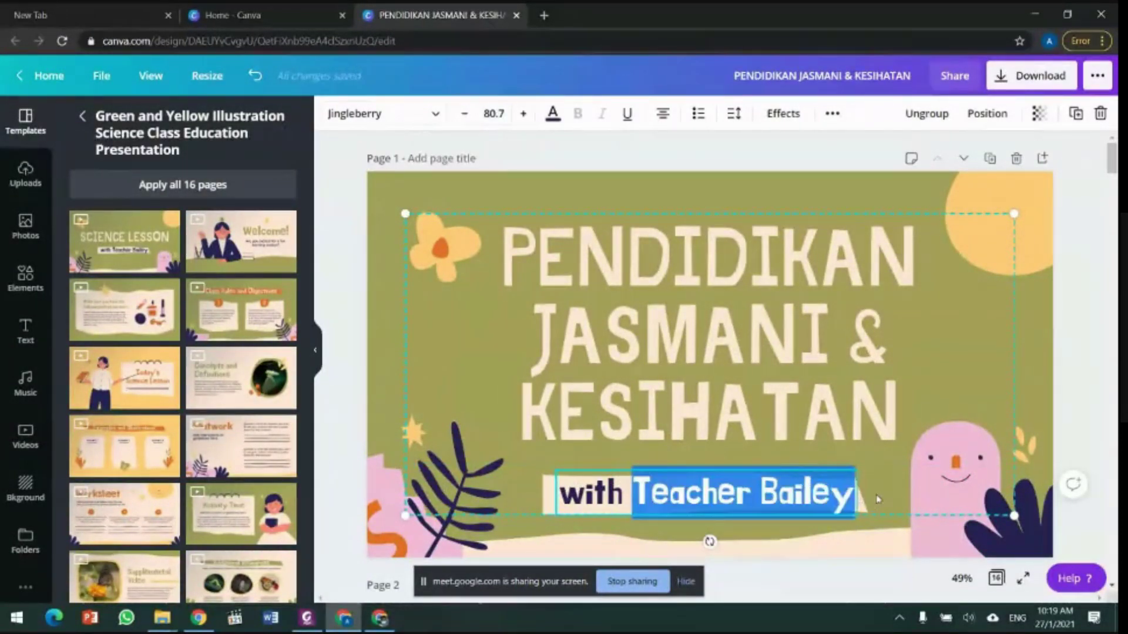
{"action": "type", "text": "mR"}
{"action": "key", "text": "BackSpace"}
{"action": "key", "text": "BackSpace"}
{"action": "type", "text": "MR HAFIZ"}
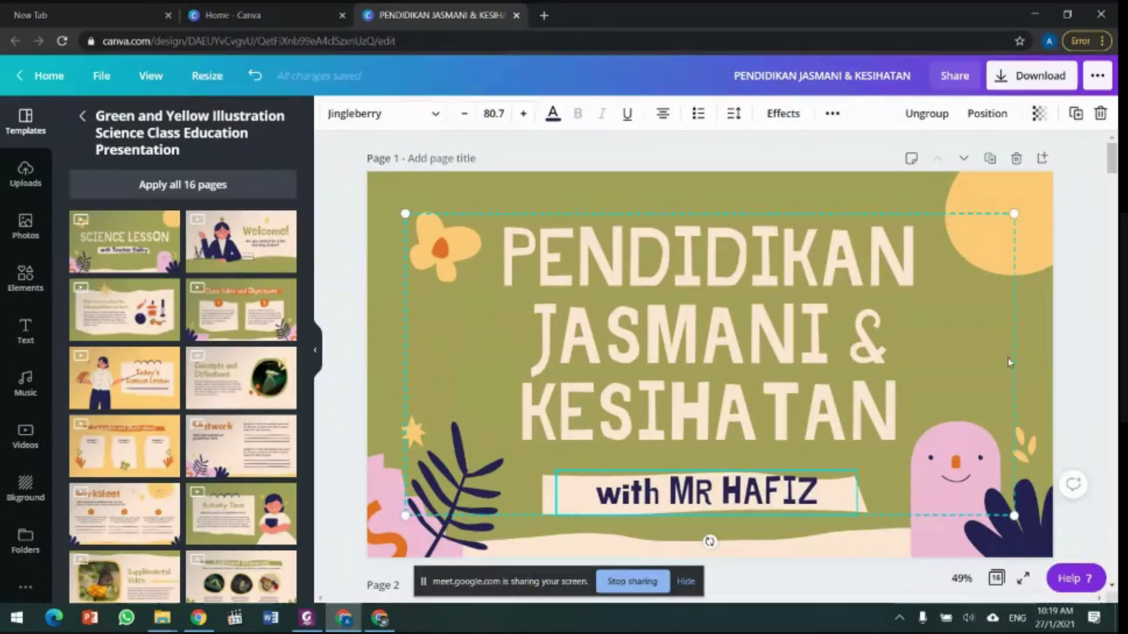
{"action": "left_click", "coordinate": [1045, 360]}
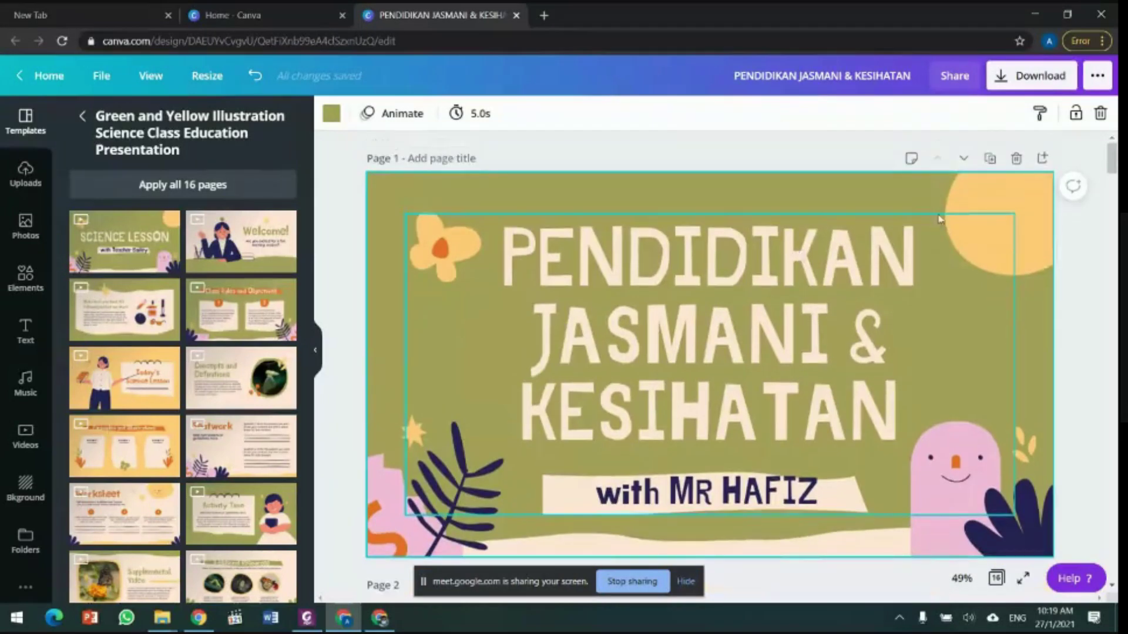
Step: Replace the "Welcome!" heading on page 2 with "Selamat Datang"
{"action": "scroll", "coordinate": [788, 322], "scroll_direction": "down", "scroll_amount": 6}
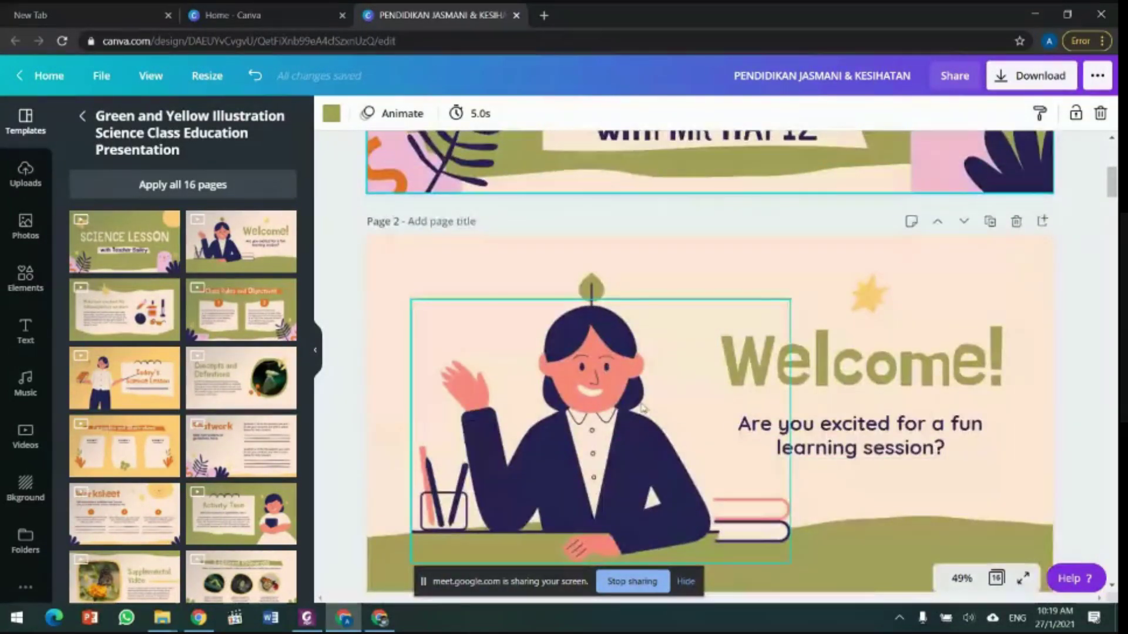
{"action": "scroll", "coordinate": [764, 376], "scroll_direction": "down", "scroll_amount": 4}
{"action": "scroll", "coordinate": [881, 352], "scroll_direction": "up", "scroll_amount": 4}
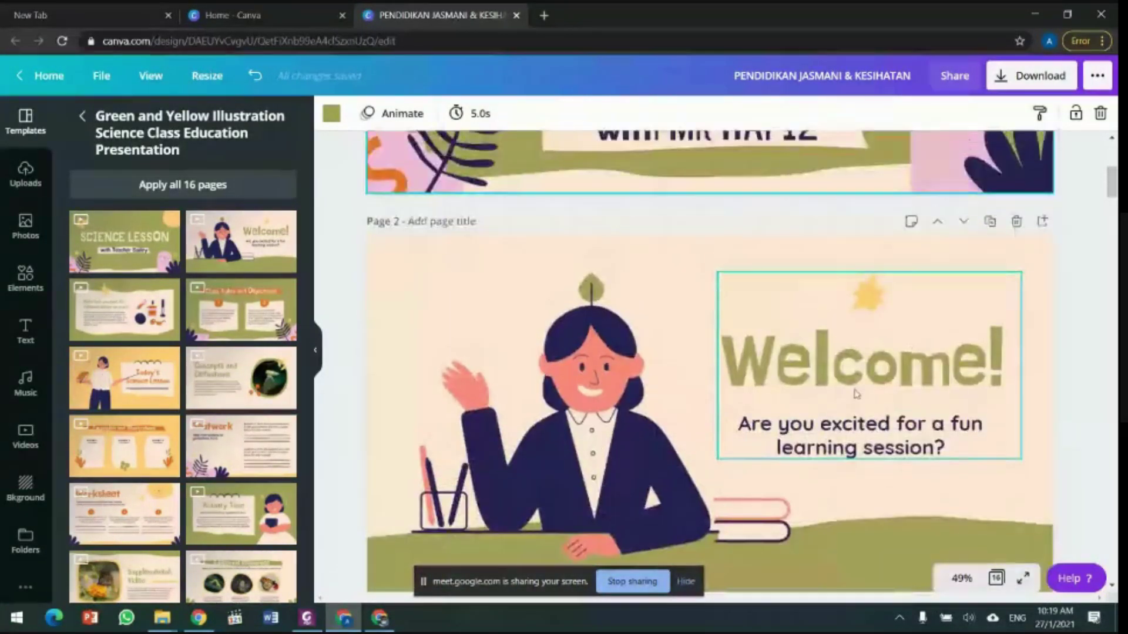
{"action": "scroll", "coordinate": [857, 394], "scroll_direction": "down", "scroll_amount": 2}
{"action": "left_click", "coordinate": [936, 303]}
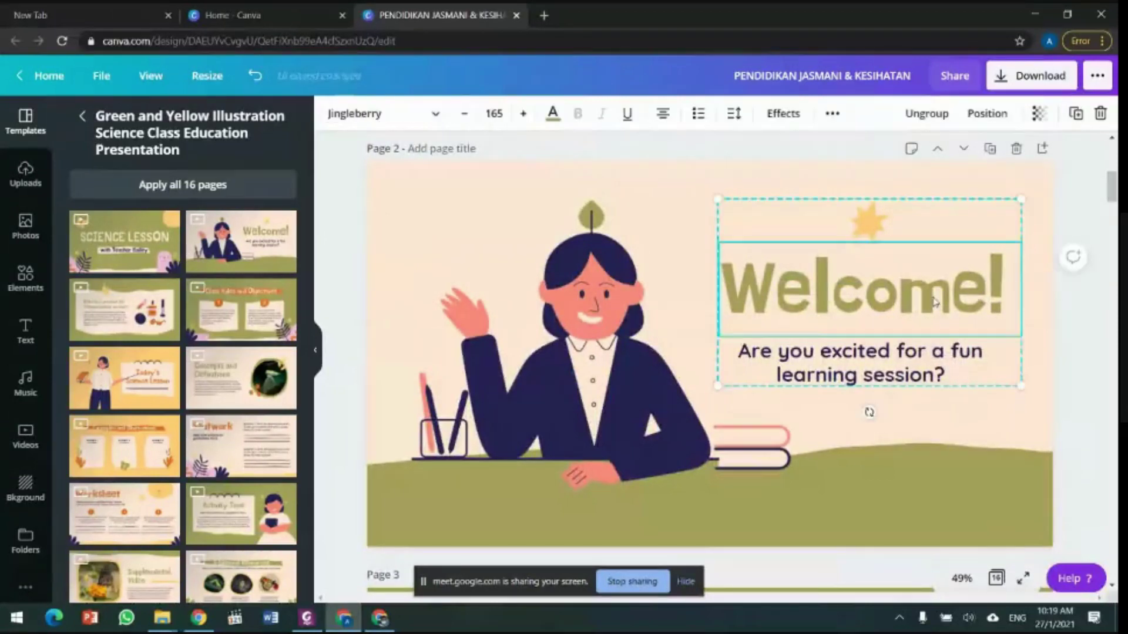
{"action": "double_click", "coordinate": [966, 302]}
{"action": "type", "text": "sELA"}
{"action": "key", "text": "BackSpace"}
{"action": "key", "text": "BackSpace"}
{"action": "key", "text": "BackSpace"}
{"action": "key", "text": "BackSpace"}
{"action": "type", "text": "Sea"}
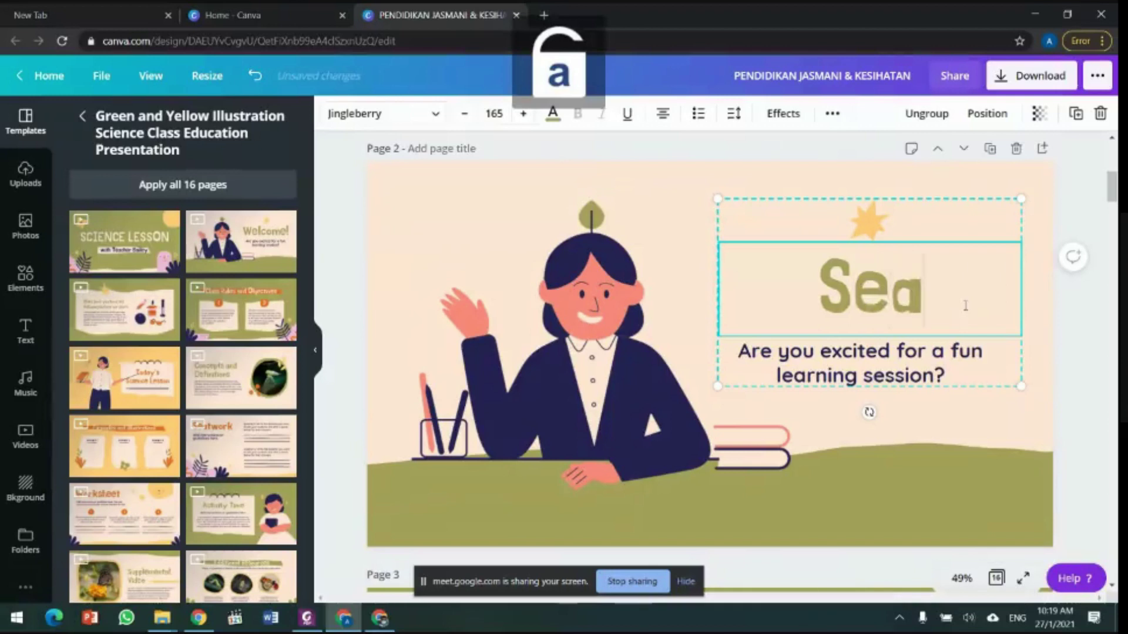
{"action": "key", "text": "BackSpace"}
{"action": "type", "text": "lamat da"}
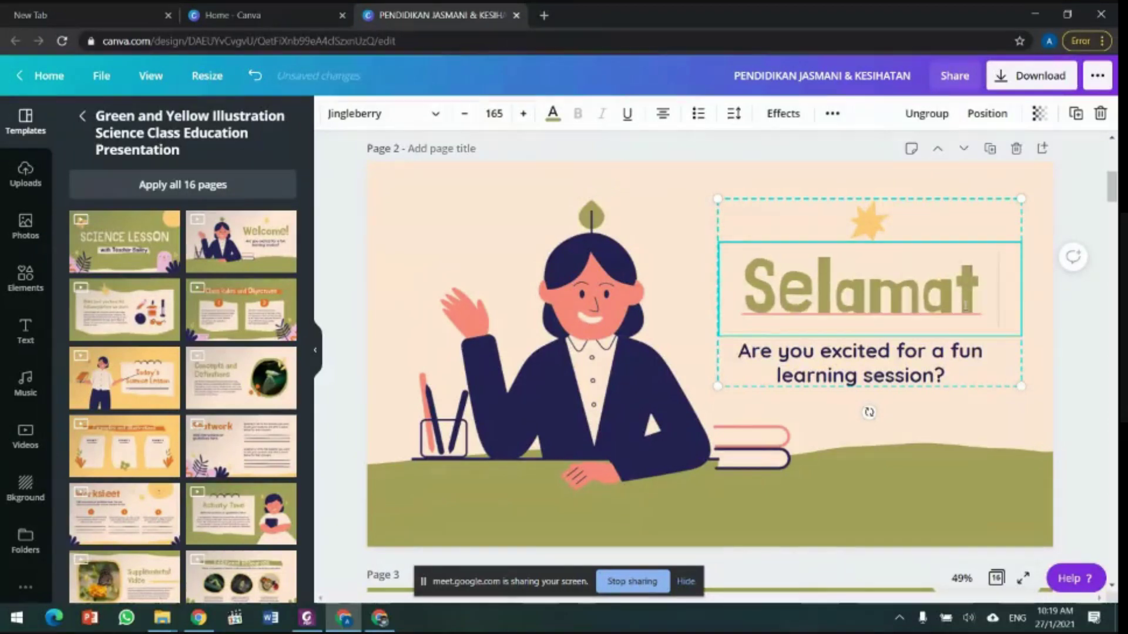
{"action": "key", "text": "BackSpace"}
{"action": "key", "text": "BackSpace"}
{"action": "type", "text": "Datang"}
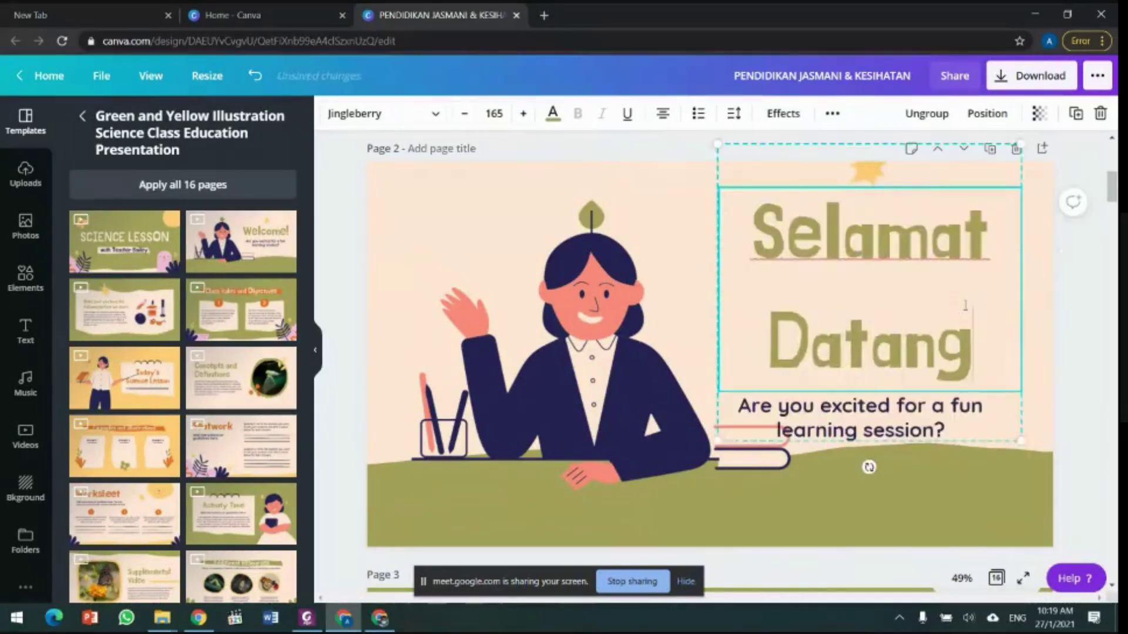
Step: Replace the sentence below the page 2 heading with "Kelas 3SAB BELKOMS"
{"action": "left_click", "coordinate": [945, 423]}
{"action": "left_click", "coordinate": [946, 423]}
{"action": "type", "text": "Kelas 3SAB BELKOMS"}
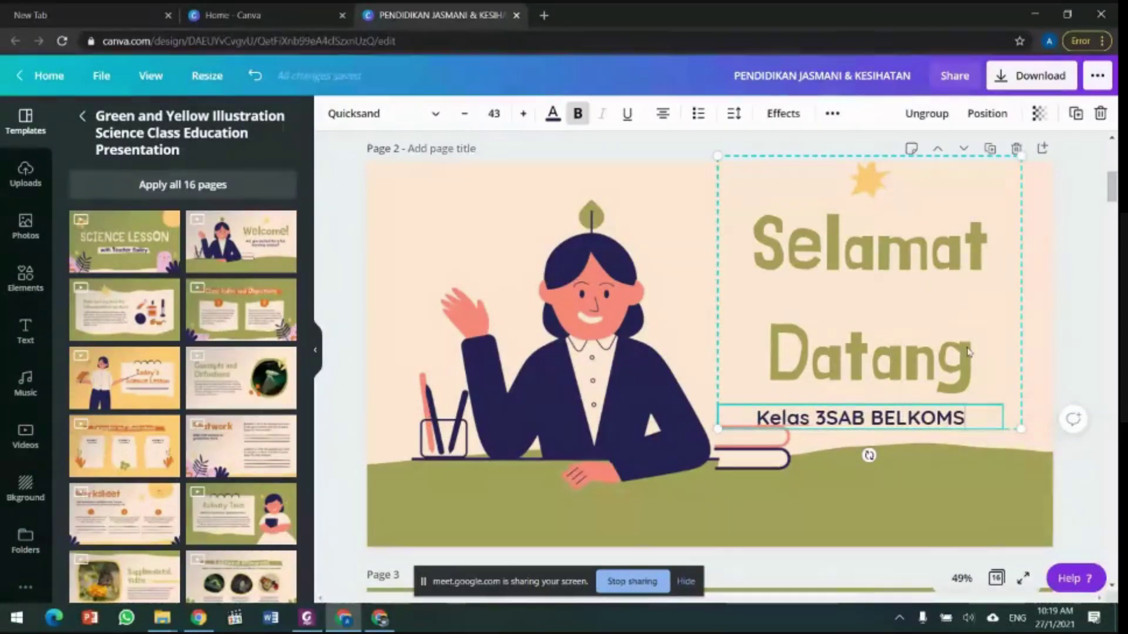
Step: Delete the illustration of the waving woman at the desk from page 2
{"action": "left_click", "coordinate": [558, 333]}
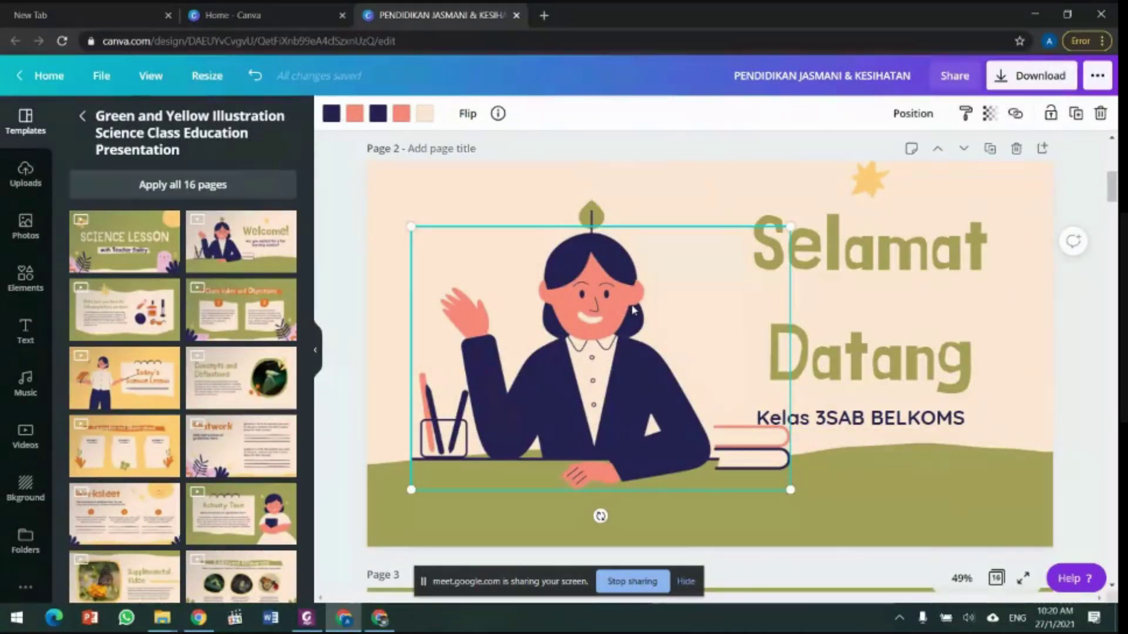
{"action": "left_click", "coordinate": [582, 187]}
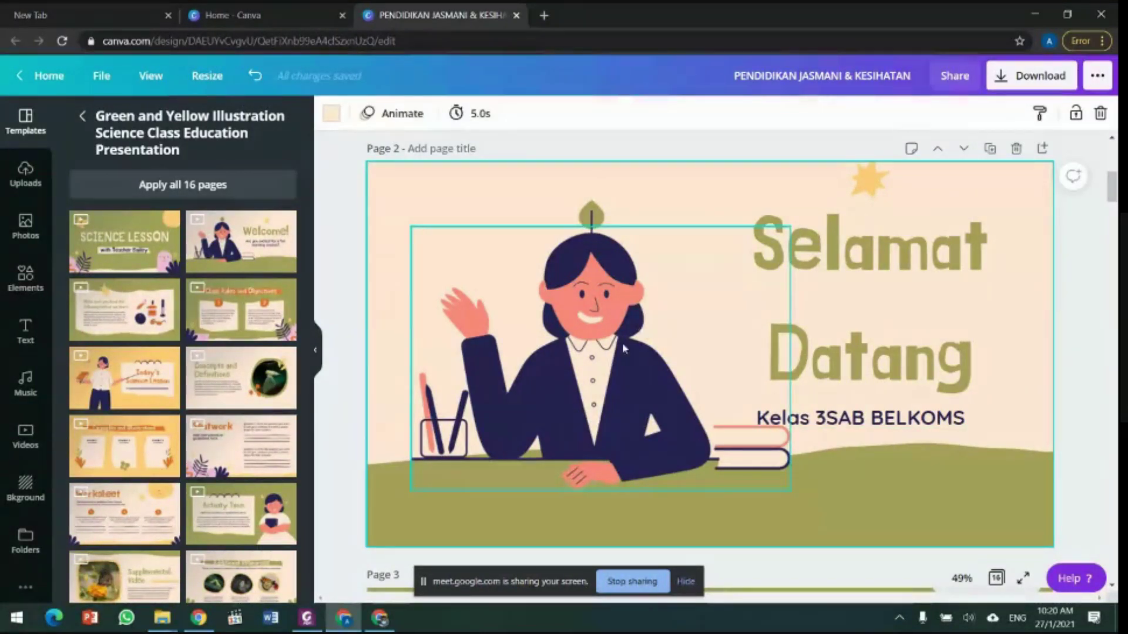
{"action": "left_click", "coordinate": [605, 314]}
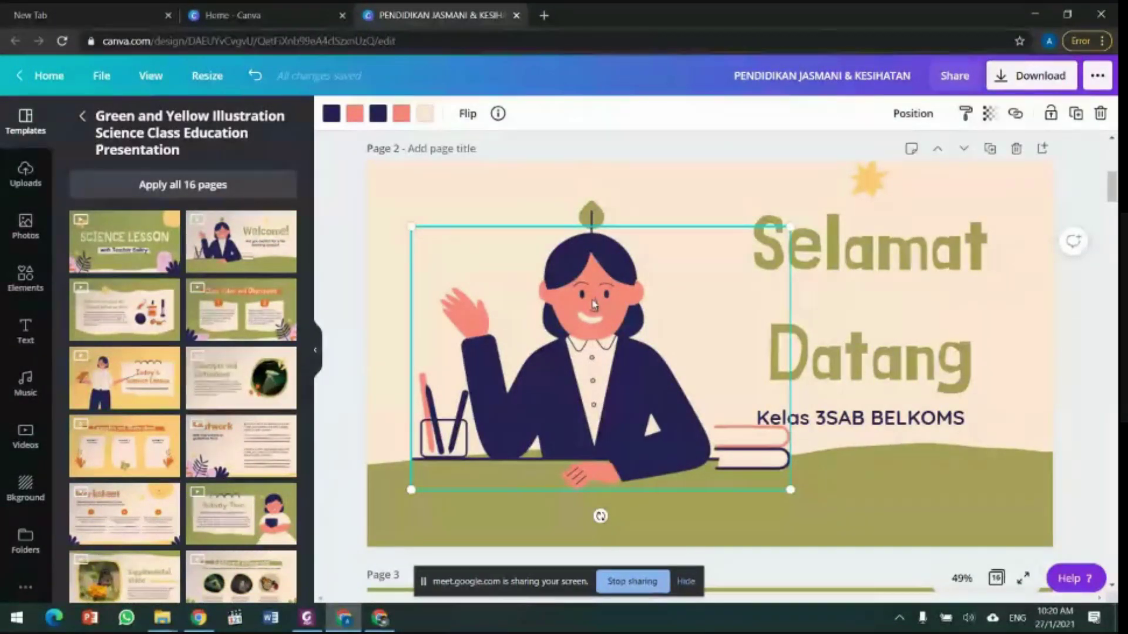
{"action": "key", "text": "Delete"}
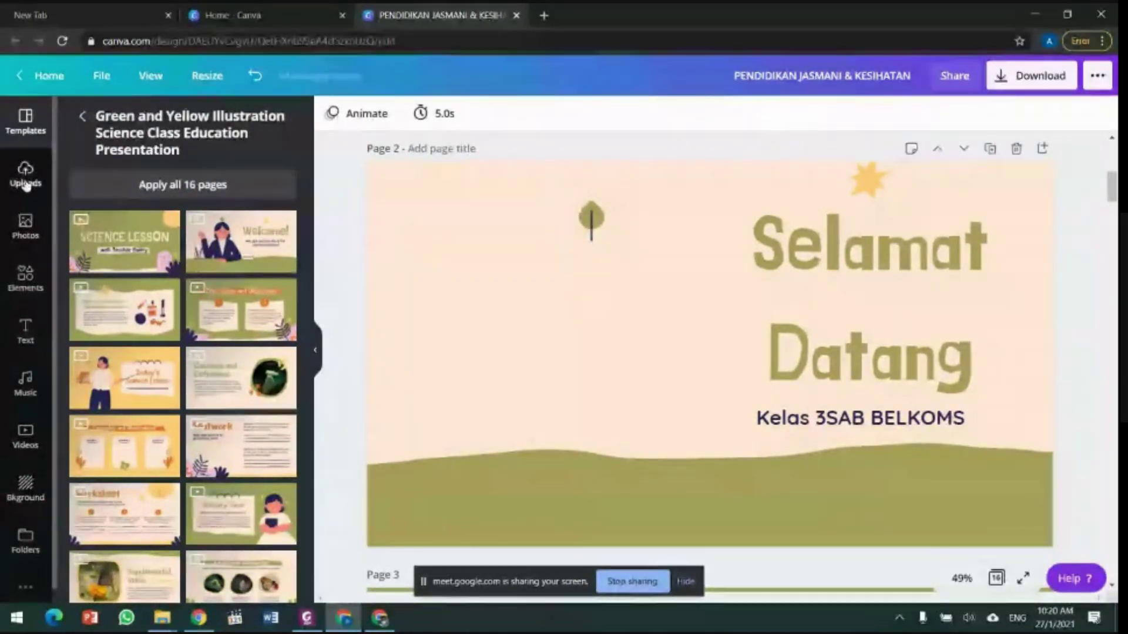
Step: Look through the photo, element, text, music, video and background libraries available for the design
{"action": "left_click", "coordinate": [25, 226]}
{"action": "left_click", "coordinate": [39, 286]}
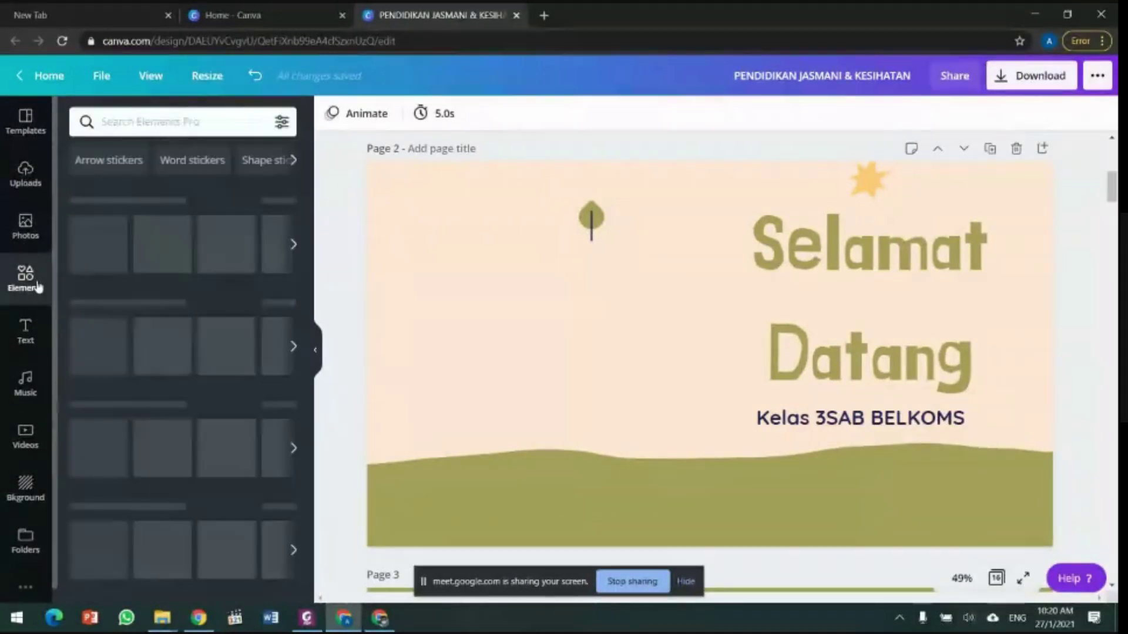
{"action": "left_click", "coordinate": [25, 331]}
{"action": "left_click", "coordinate": [26, 383]}
{"action": "left_click", "coordinate": [29, 439]}
{"action": "left_click", "coordinate": [26, 489]}
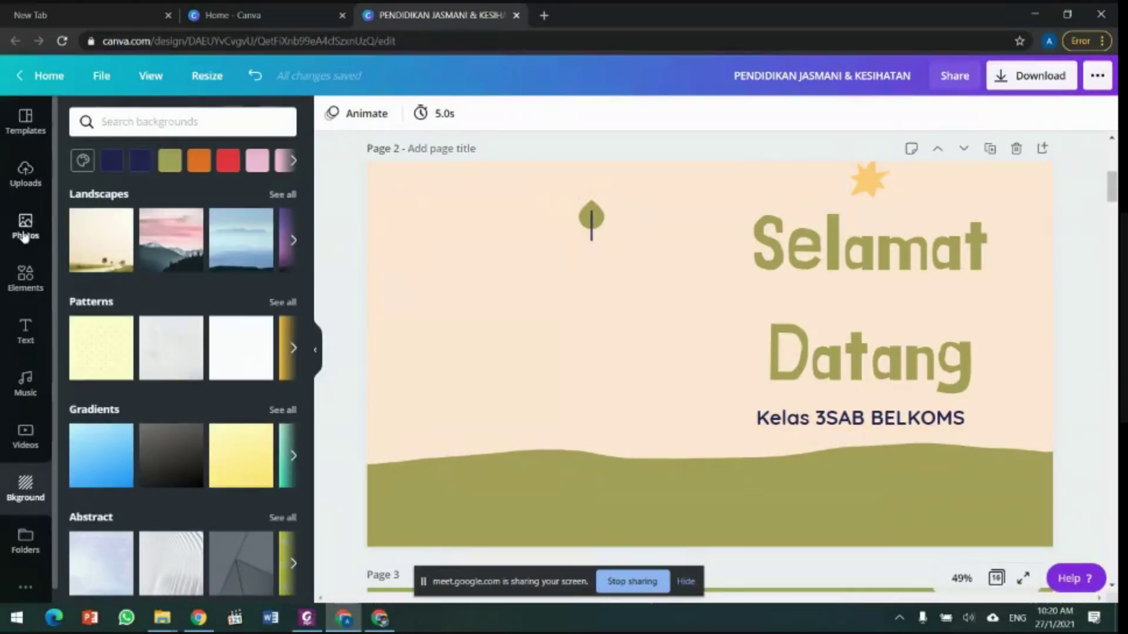
Step: Browse the categories of ready-made elements, from lines, shapes and frames down to the illustration collections
{"action": "left_click", "coordinate": [26, 279]}
{"action": "scroll", "coordinate": [170, 262], "scroll_direction": "down", "scroll_amount": 6}
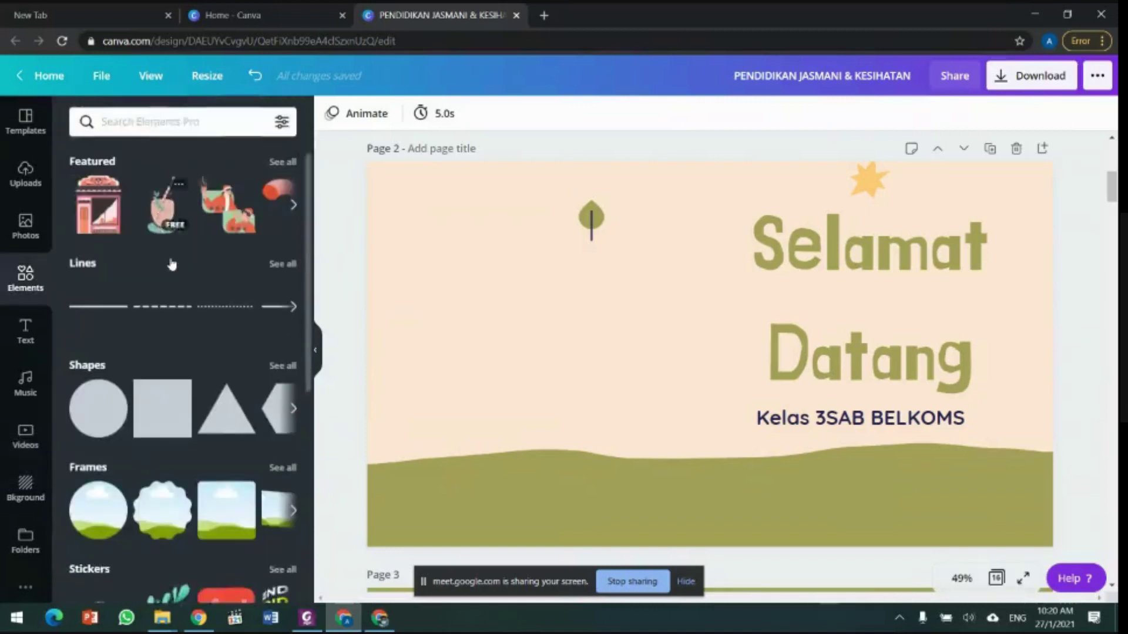
{"action": "scroll", "coordinate": [170, 262], "scroll_direction": "down", "scroll_amount": 5}
{"action": "scroll", "coordinate": [171, 262], "scroll_direction": "up", "scroll_amount": 7}
{"action": "scroll", "coordinate": [171, 262], "scroll_direction": "down", "scroll_amount": 6}
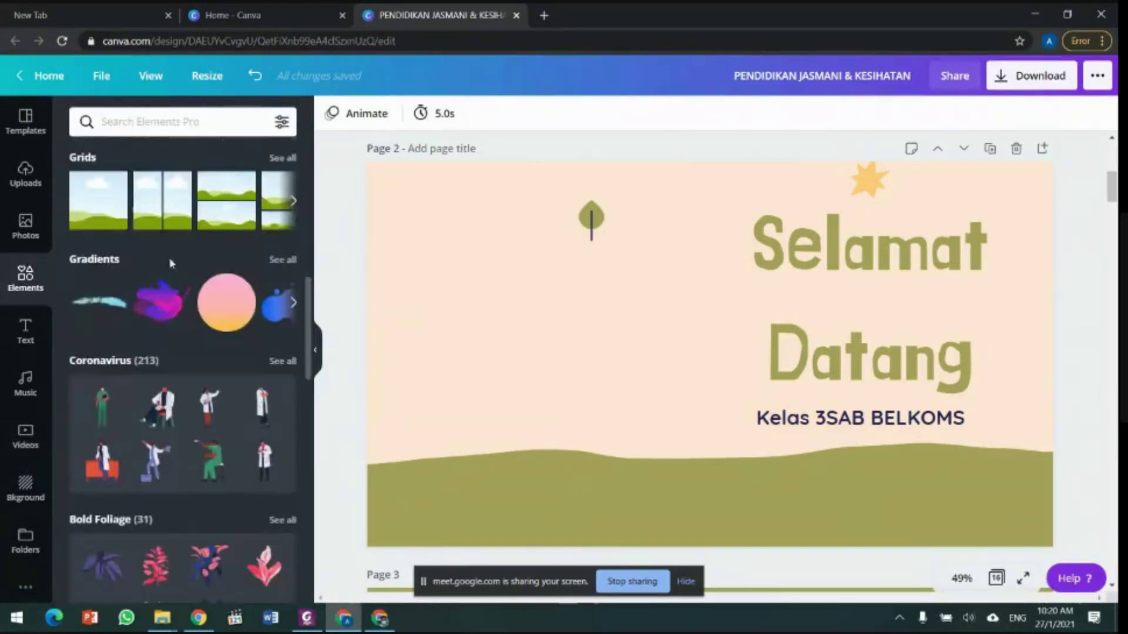
{"action": "scroll", "coordinate": [167, 370], "scroll_direction": "down", "scroll_amount": 5}
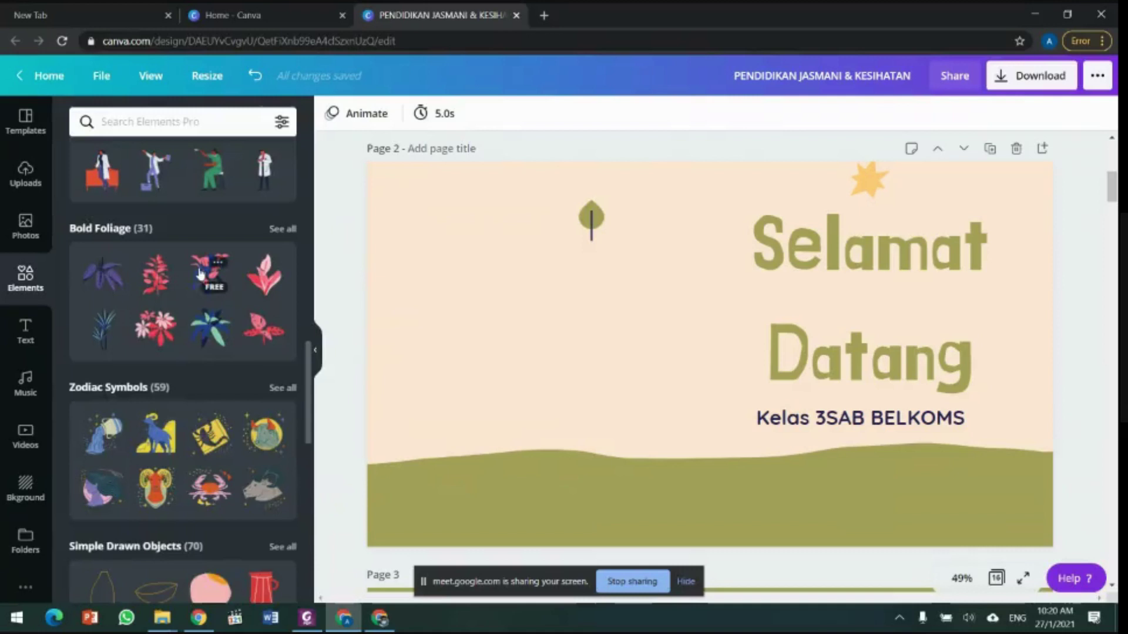
{"action": "scroll", "coordinate": [127, 244], "scroll_direction": "up", "scroll_amount": 11}
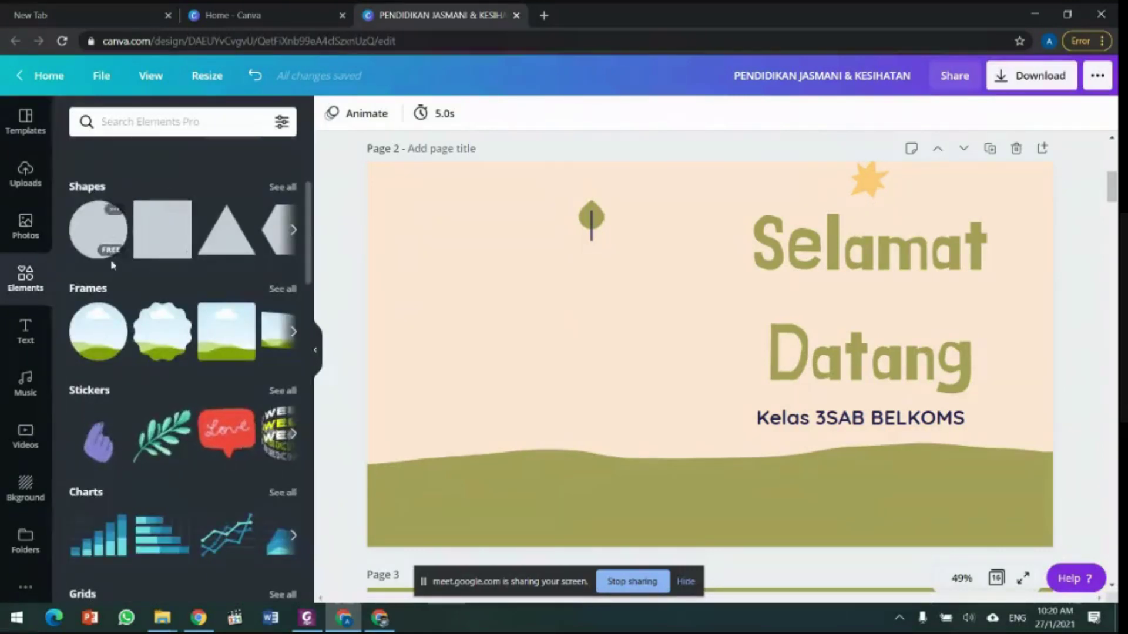
{"action": "scroll", "coordinate": [170, 270], "scroll_direction": "up", "scroll_amount": 4}
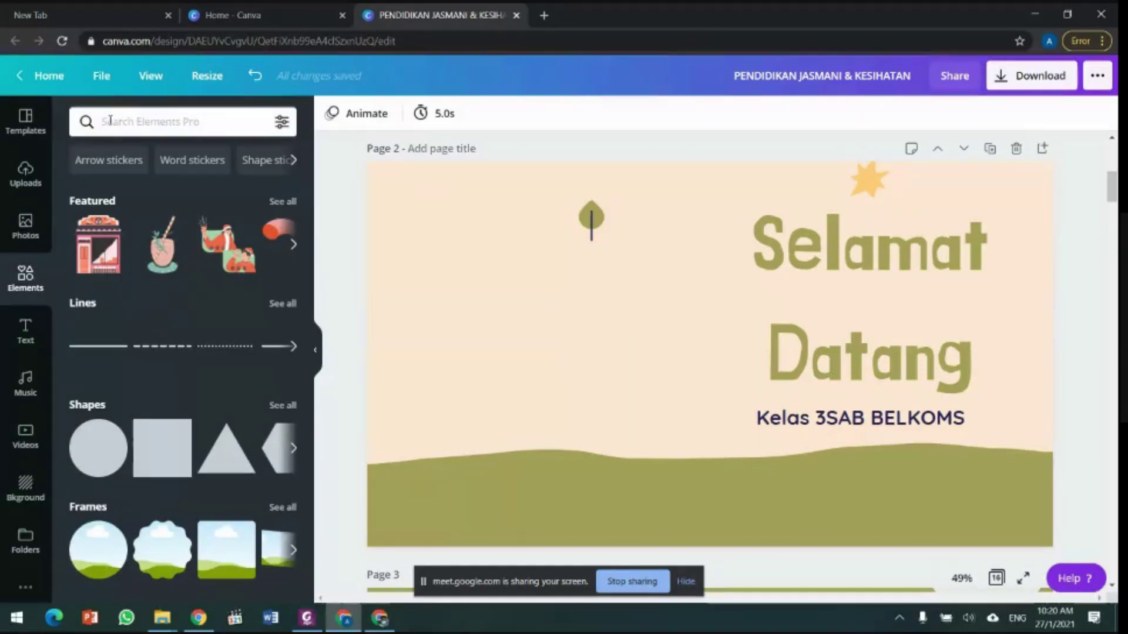
Step: Search the elements for "teacher" and add the illustration of the male teacher in front of a chalkboard to page 2
{"action": "left_click", "coordinate": [194, 128]}
{"action": "type", "text": "teacher"}
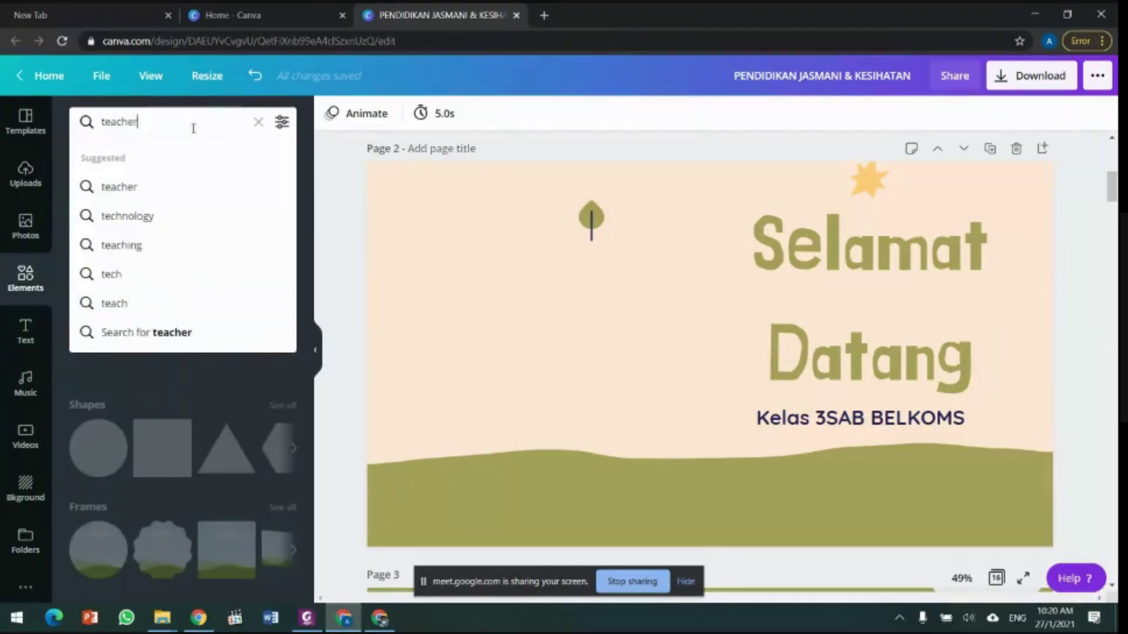
{"action": "key", "text": "Return"}
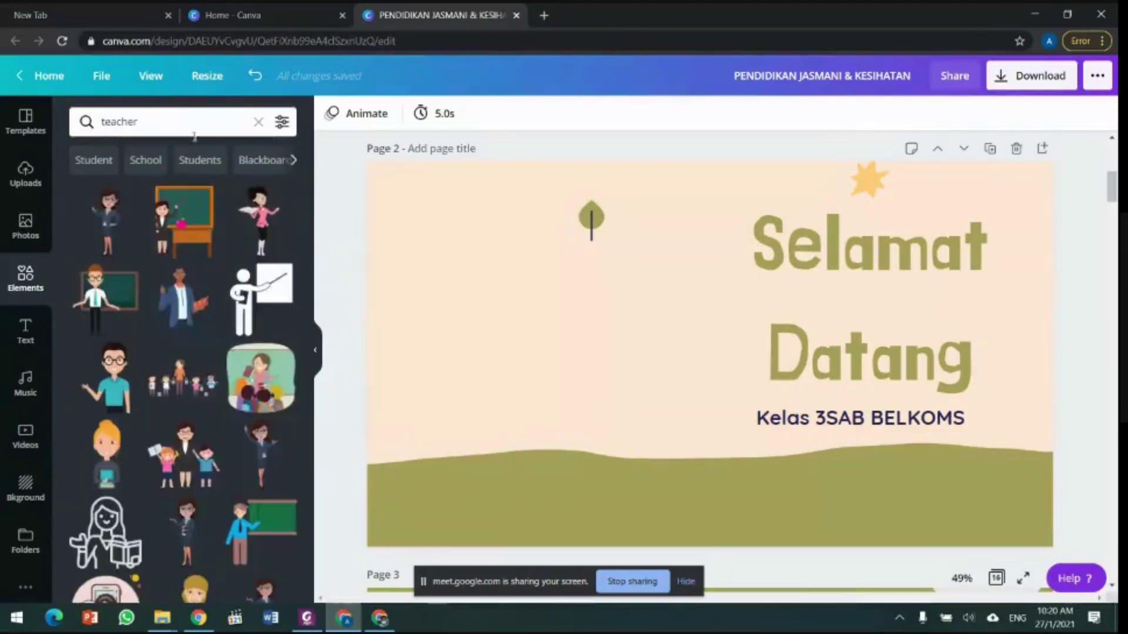
{"action": "scroll", "coordinate": [179, 275], "scroll_direction": "down", "scroll_amount": 5}
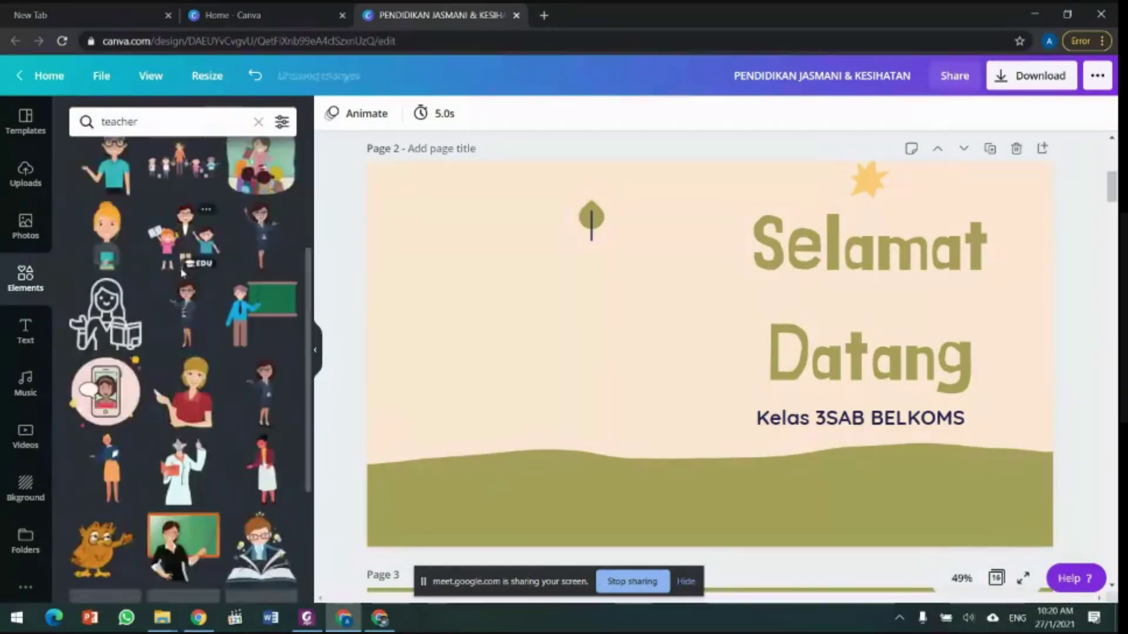
{"action": "scroll", "coordinate": [211, 270], "scroll_direction": "up", "scroll_amount": 3}
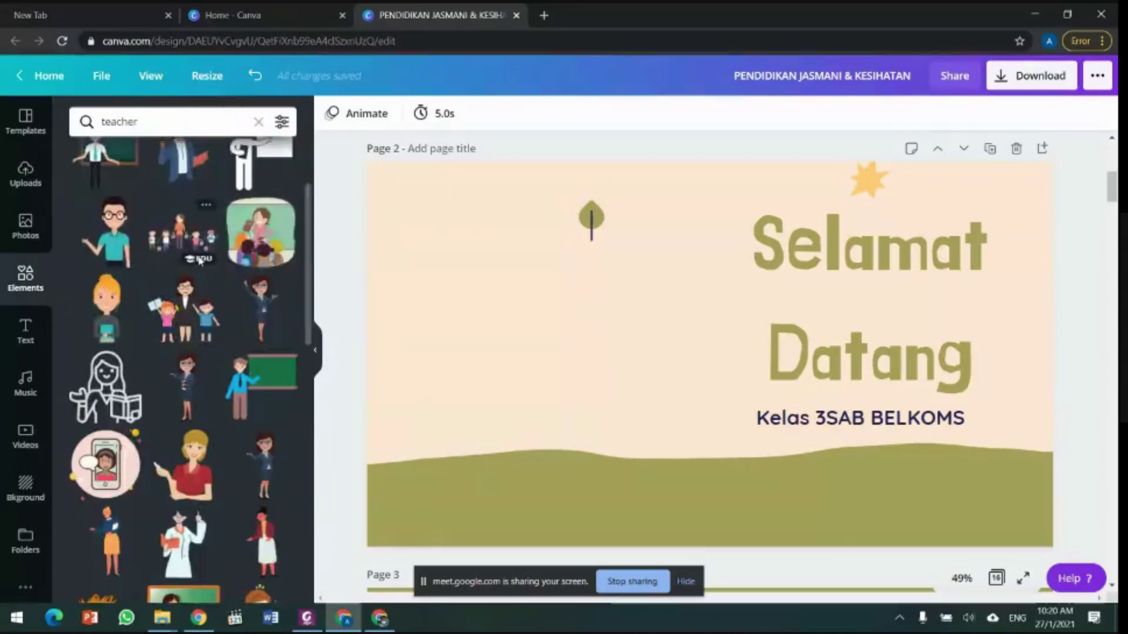
{"action": "scroll", "coordinate": [244, 320], "scroll_direction": "down", "scroll_amount": 2}
{"action": "scroll", "coordinate": [176, 317], "scroll_direction": "up", "scroll_amount": 2}
{"action": "left_click", "coordinate": [106, 294]}
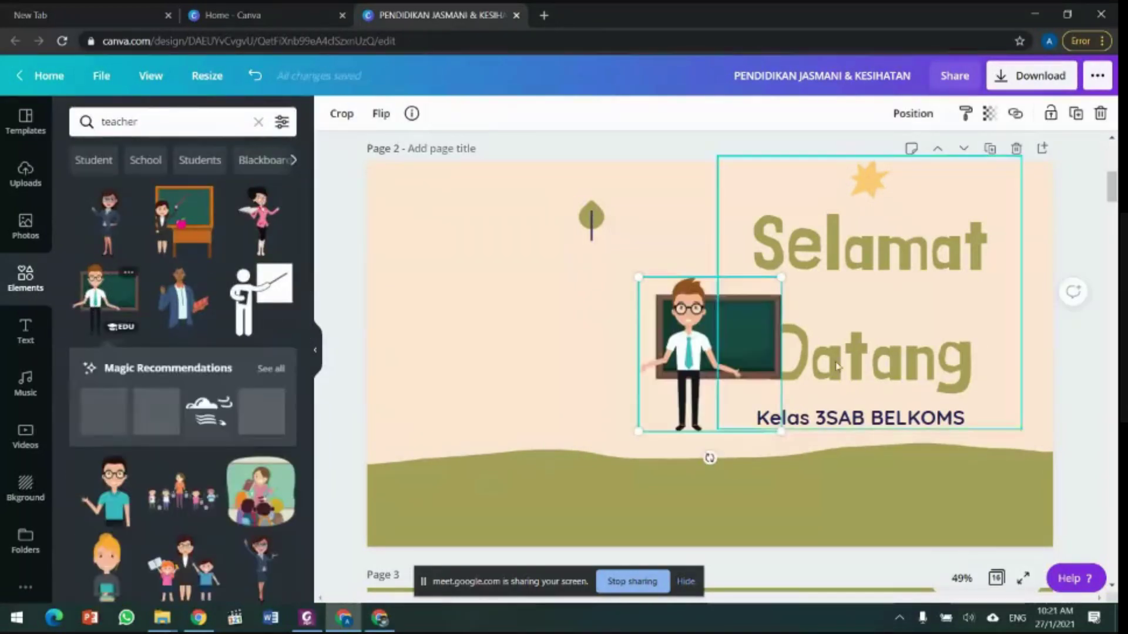
Step: Enlarge the teacher illustration and position it in the empty left half of page 2, beside the heading
{"action": "left_click_drag", "start_coordinate": [758, 394], "coordinate": [542, 338]}
{"action": "left_click_drag", "start_coordinate": [566, 375], "coordinate": [707, 525]}
{"action": "left_click_drag", "start_coordinate": [624, 373], "coordinate": [614, 351]}
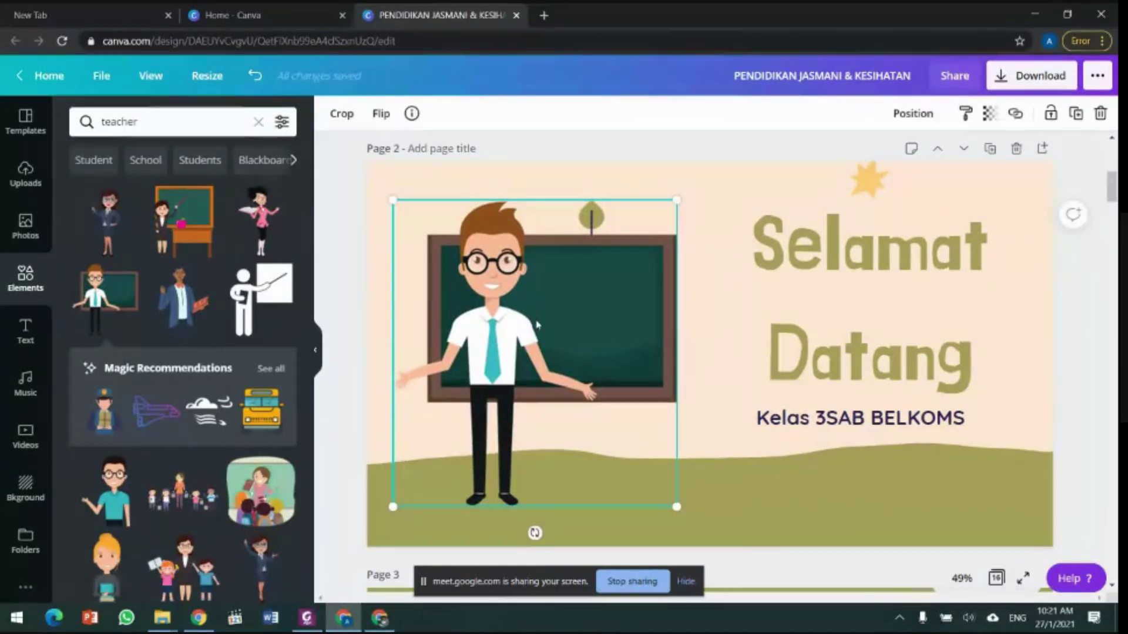
{"action": "left_click", "coordinate": [717, 235]}
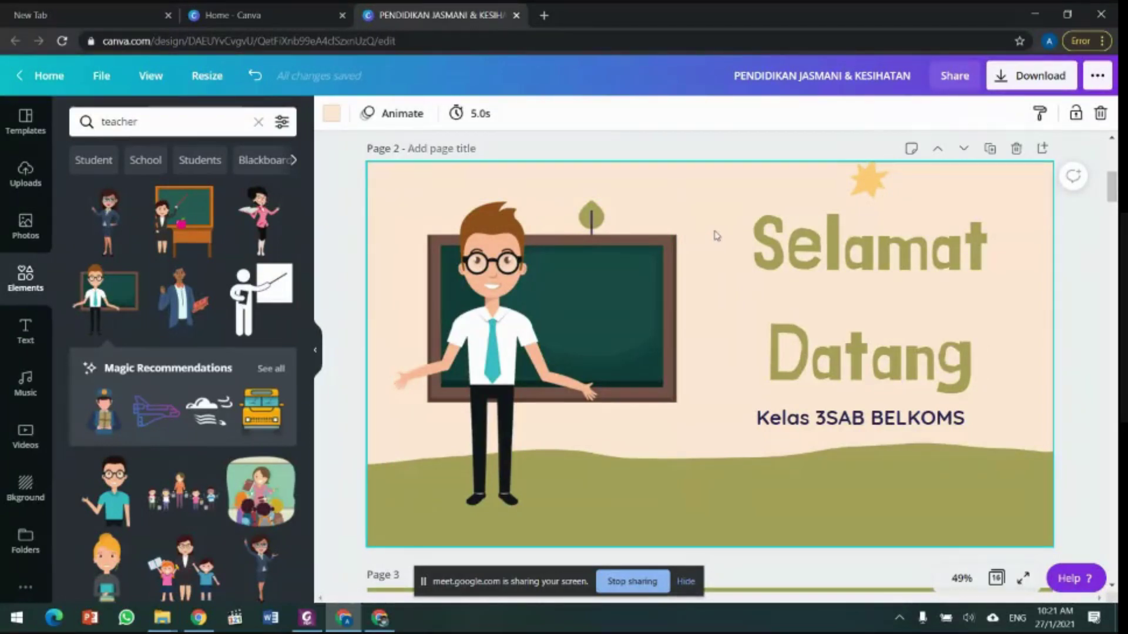
Step: Replace page 3's heading with "HINDARI ROKOK" in Horizon and its body text with "Kita mestilah menghindari rokok dan perokok kerana ianya membahayakan kesihatan"
{"action": "scroll", "coordinate": [717, 235], "scroll_direction": "down", "scroll_amount": 1}
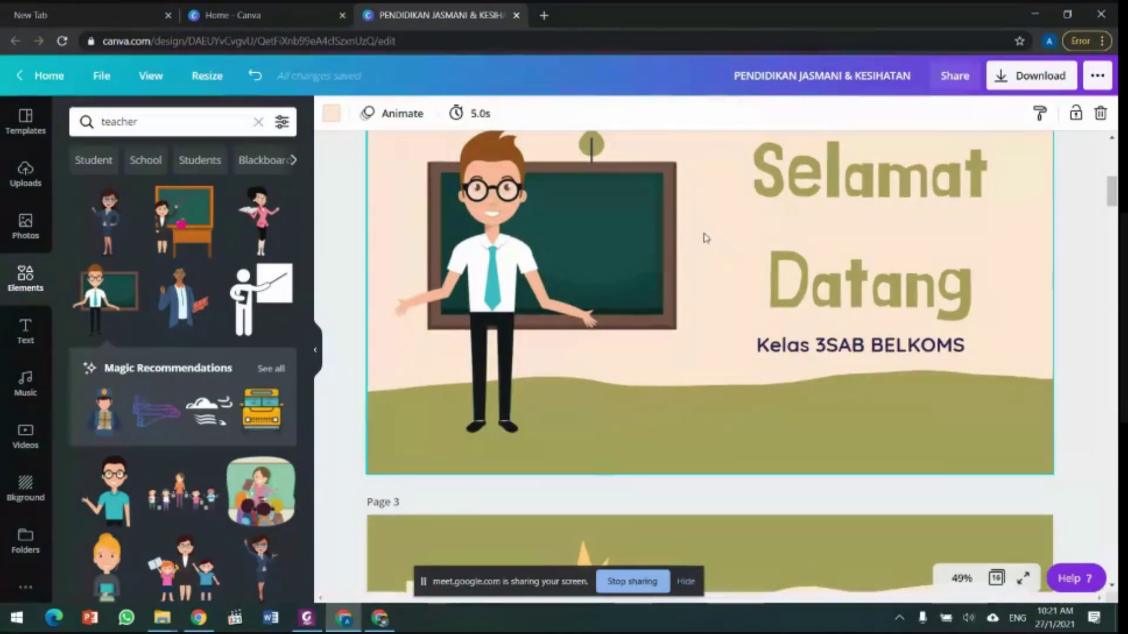
{"action": "scroll", "coordinate": [730, 272], "scroll_direction": "down", "scroll_amount": 2}
{"action": "scroll", "coordinate": [731, 271], "scroll_direction": "down", "scroll_amount": 4}
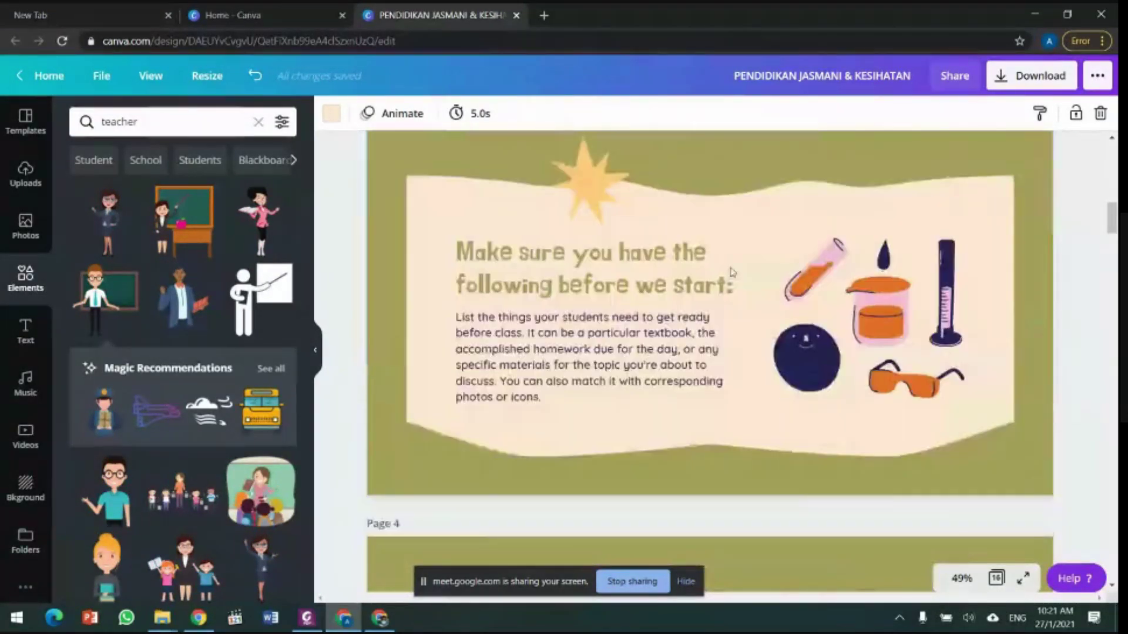
{"action": "scroll", "coordinate": [731, 272], "scroll_direction": "down", "scroll_amount": 1}
{"action": "left_click", "coordinate": [710, 259]}
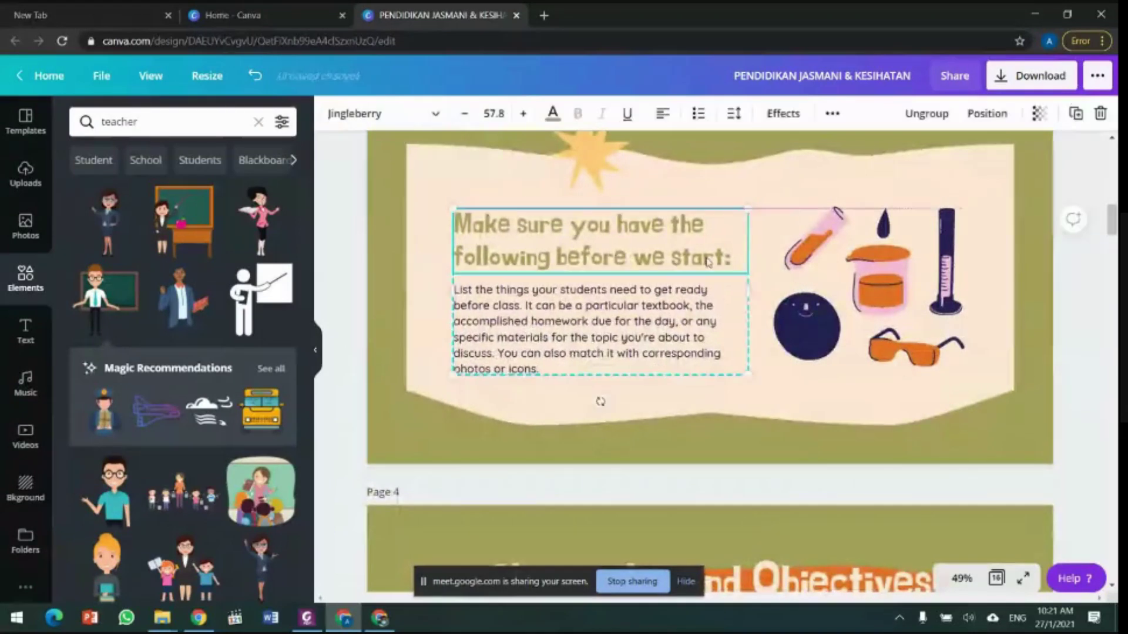
{"action": "left_click_drag", "start_coordinate": [732, 258], "coordinate": [462, 235]}
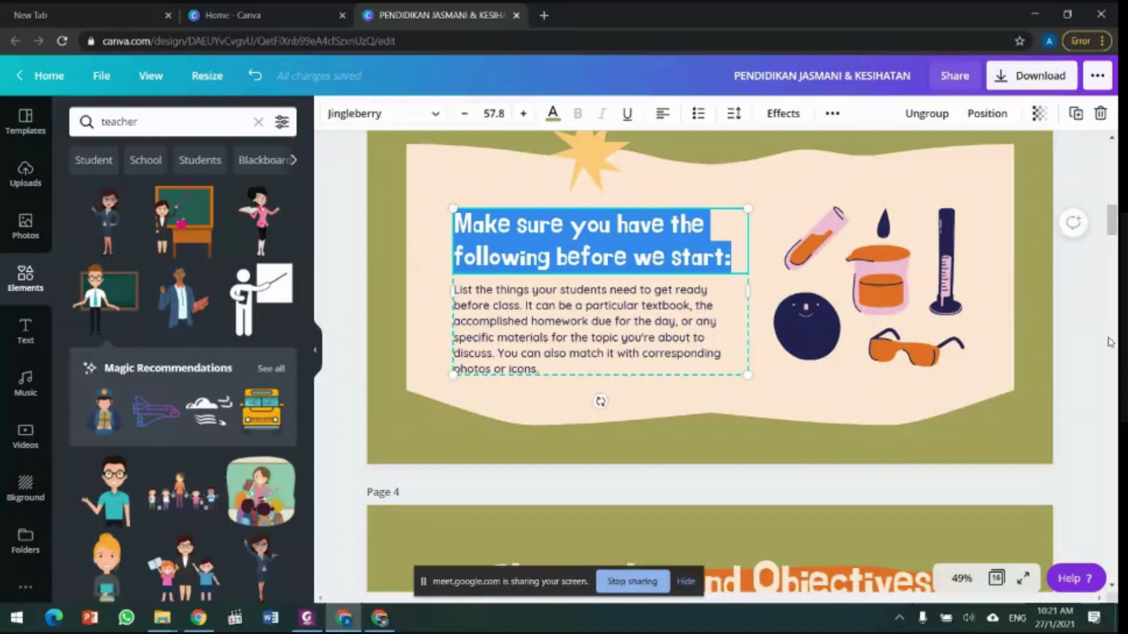
{"action": "key", "text": "Caps_Lock"}
{"action": "key", "text": "Caps_Lock"}
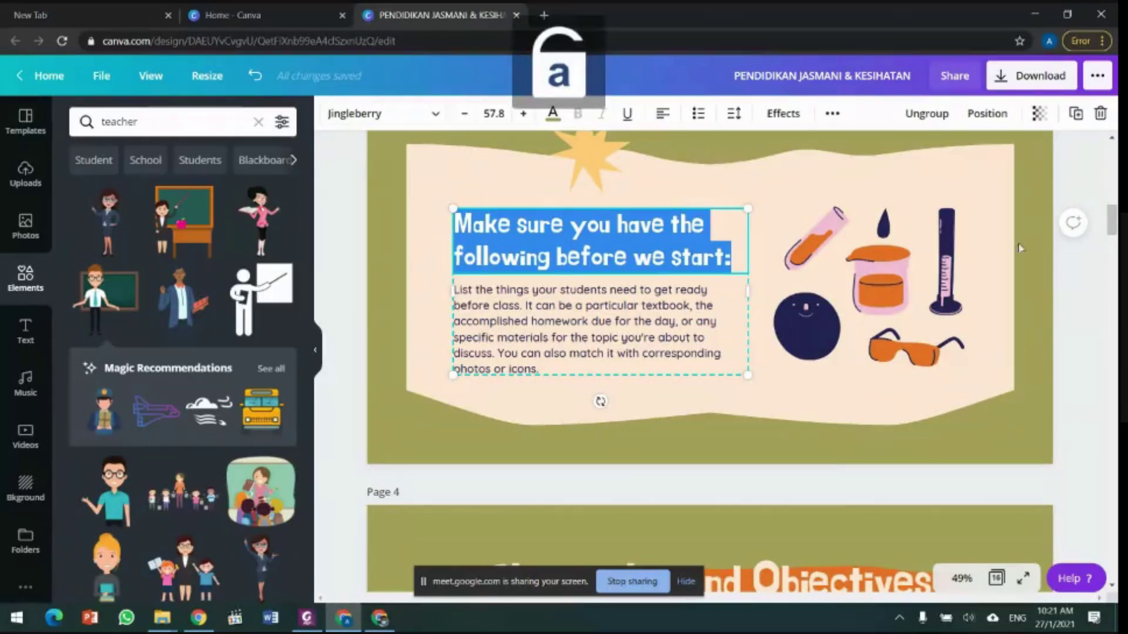
{"action": "left_click", "coordinate": [910, 240]}
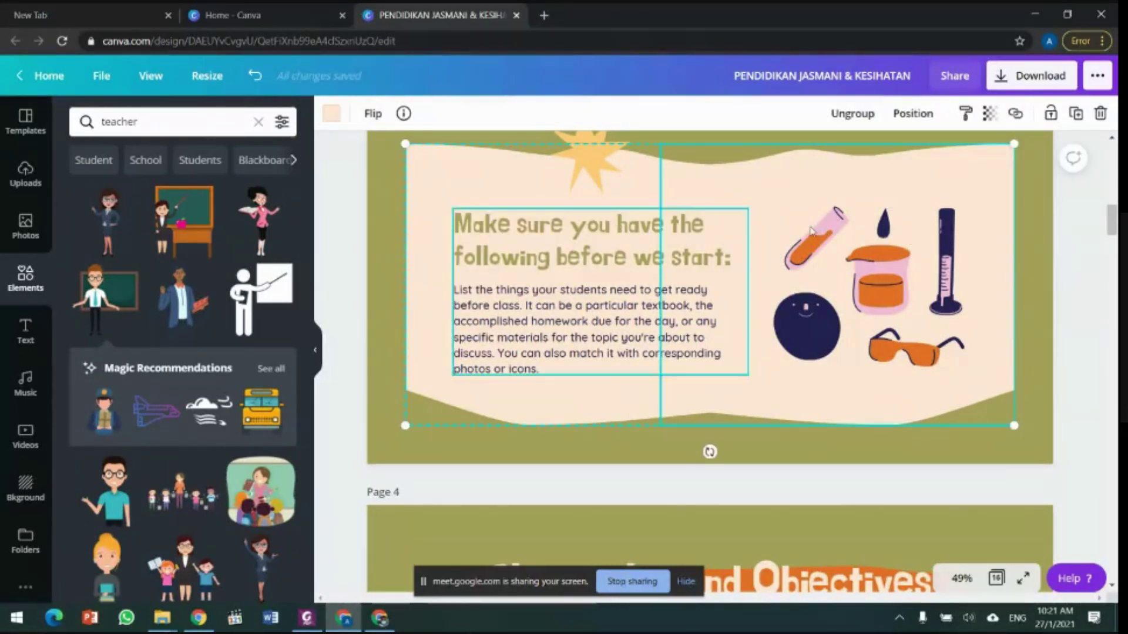
{"action": "left_click", "coordinate": [645, 243]}
{"action": "left_click_drag", "start_coordinate": [729, 259], "coordinate": [438, 214]}
{"action": "key", "text": "Caps_Lock"}
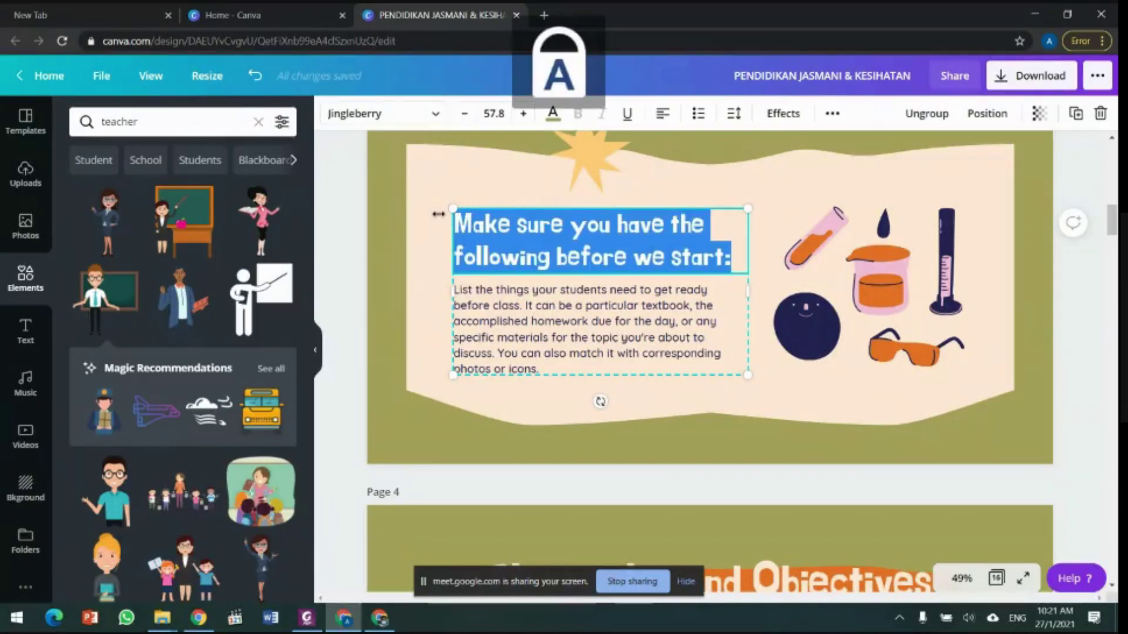
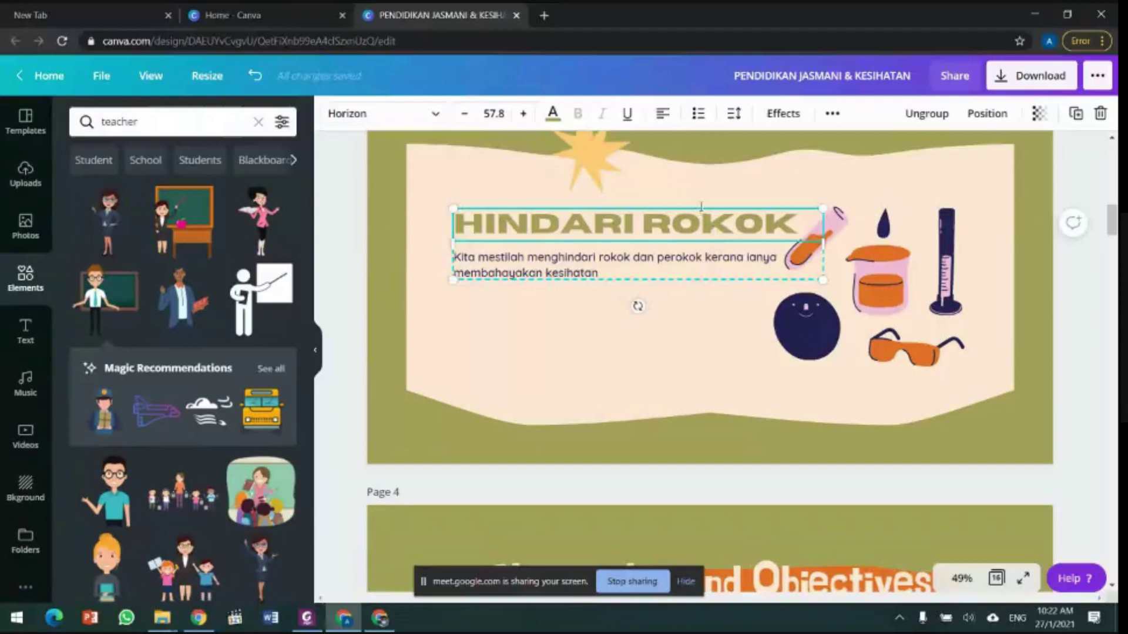
Step: Shift page 3's text group slightly down and to the left, and set the body text's font size to 42
{"action": "left_click_drag", "start_coordinate": [691, 221], "coordinate": [657, 237]}
{"action": "left_click", "coordinate": [589, 280]}
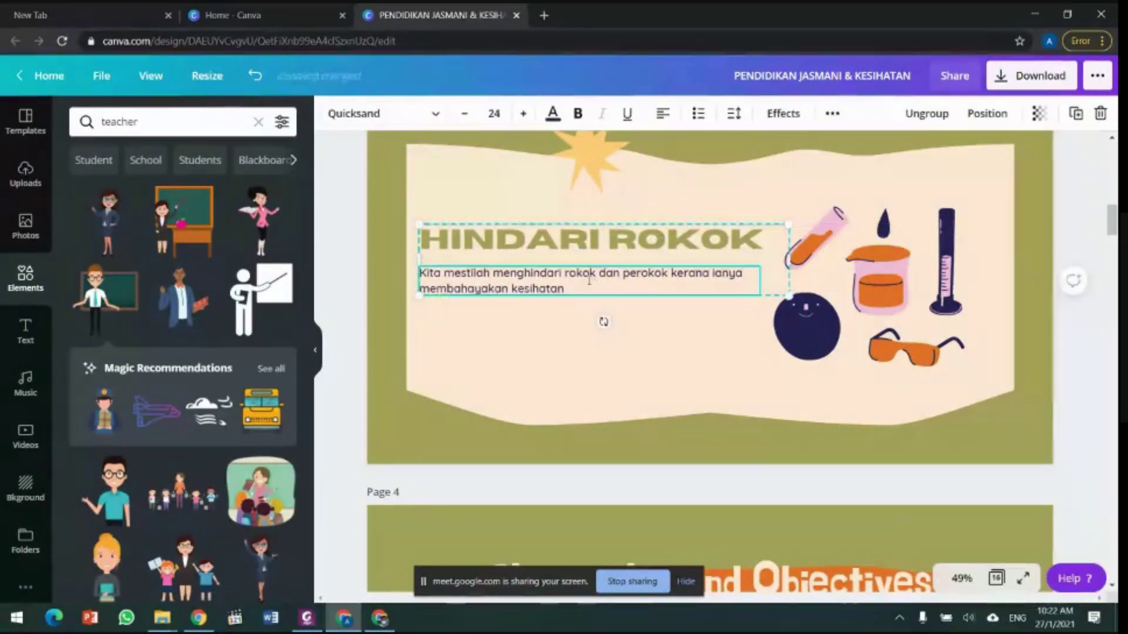
{"action": "left_click_drag", "start_coordinate": [566, 288], "coordinate": [421, 273]}
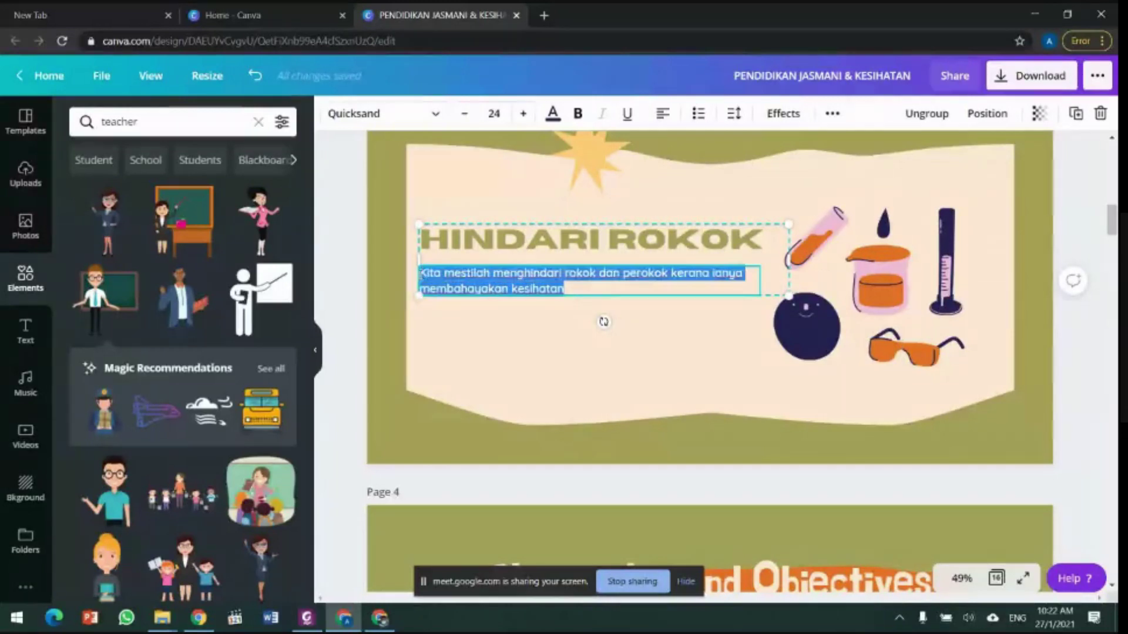
{"action": "left_click", "coordinate": [579, 286]}
{"action": "left_click_drag", "start_coordinate": [564, 289], "coordinate": [422, 273]}
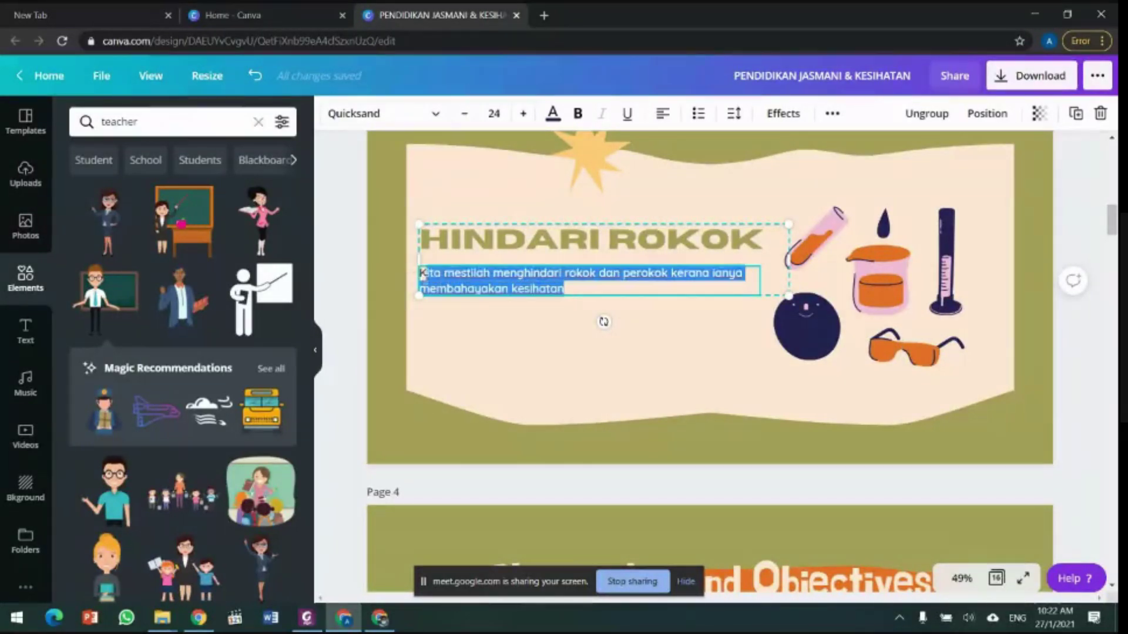
{"action": "left_click", "coordinate": [524, 115]}
{"action": "left_click", "coordinate": [524, 114]}
{"action": "left_click", "coordinate": [523, 115]}
{"action": "left_click", "coordinate": [524, 114]}
{"action": "left_click", "coordinate": [523, 115]}
{"action": "left_click", "coordinate": [524, 115]}
{"action": "left_click", "coordinate": [523, 115]}
{"action": "left_click", "coordinate": [523, 115]}
{"action": "left_click", "coordinate": [524, 115]}
{"action": "left_click", "coordinate": [523, 115]}
{"action": "left_click", "coordinate": [524, 114]}
{"action": "left_click", "coordinate": [523, 115]}
{"action": "left_click", "coordinate": [524, 115]}
{"action": "left_click", "coordinate": [523, 114]}
{"action": "left_click", "coordinate": [523, 114]}
{"action": "left_click", "coordinate": [523, 114]}
{"action": "left_click", "coordinate": [524, 114]}
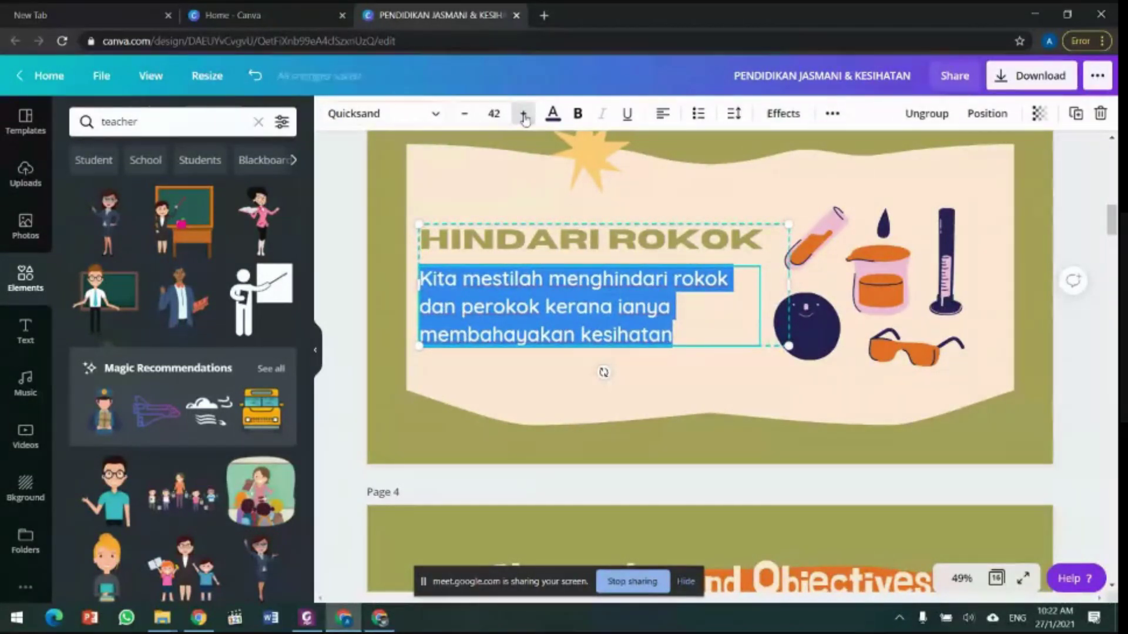
{"action": "left_click", "coordinate": [614, 266]}
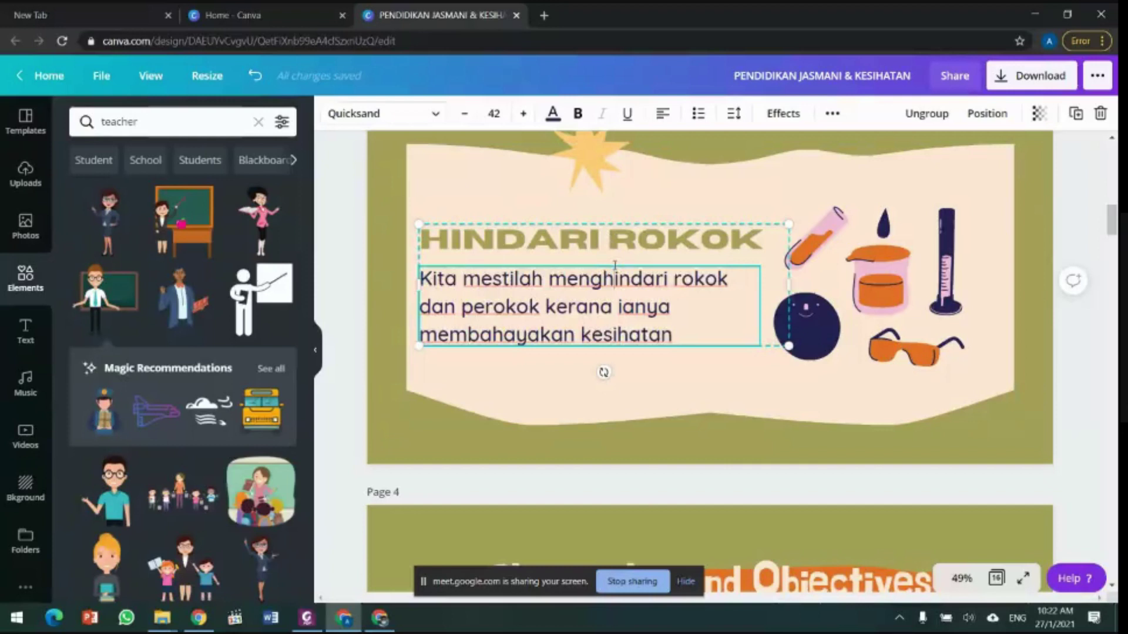
Step: Colour the "HINDARI ROKOK" heading red from the document colors and add an exclamation mark at its end
{"action": "left_click", "coordinate": [611, 252]}
{"action": "double_click", "coordinate": [632, 238]}
{"action": "left_click", "coordinate": [707, 252]}
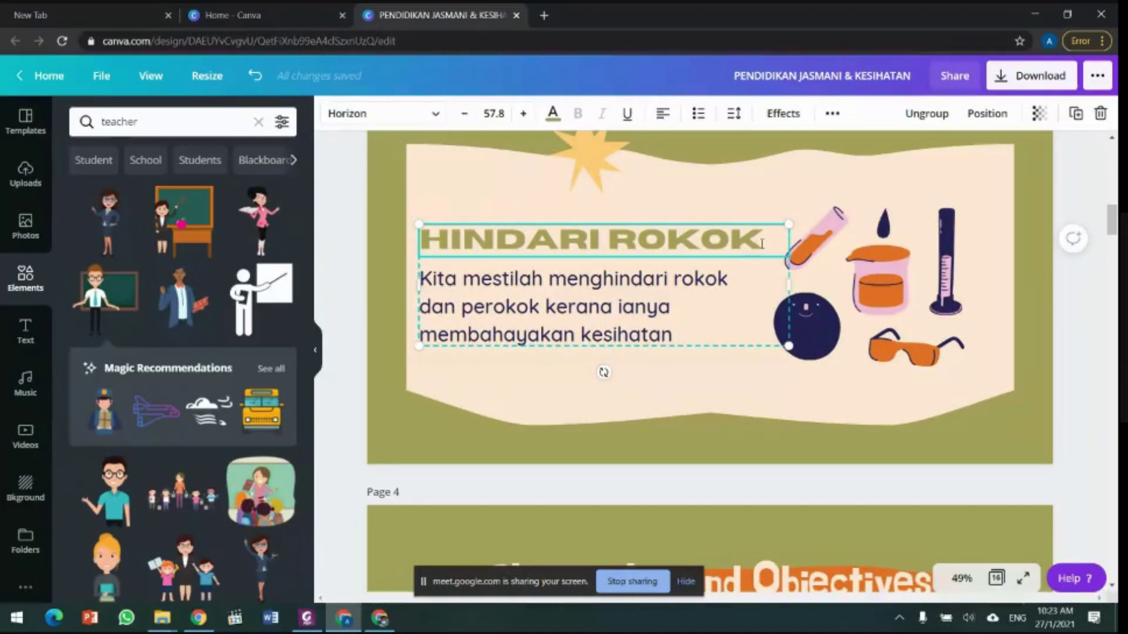
{"action": "left_click_drag", "start_coordinate": [762, 243], "coordinate": [427, 263]}
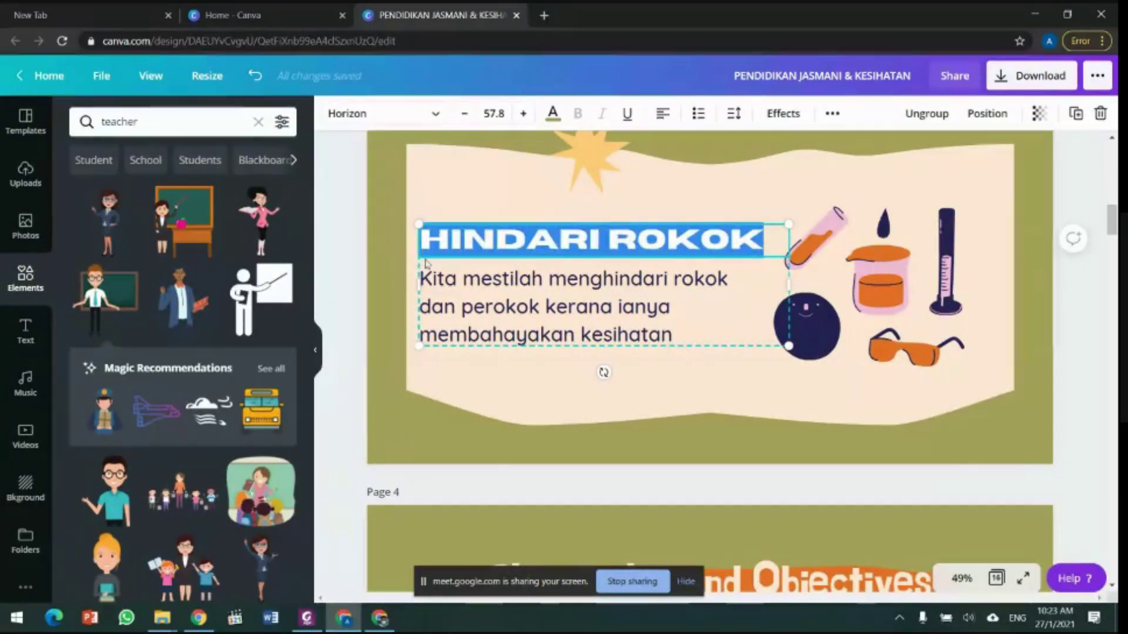
{"action": "left_click", "coordinate": [553, 115]}
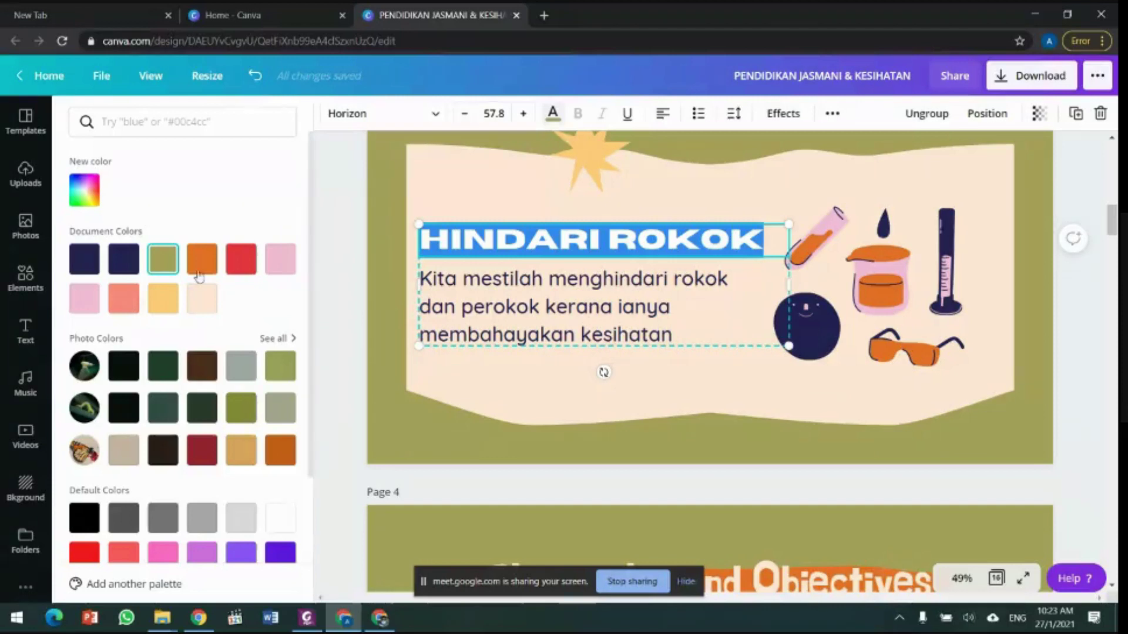
{"action": "left_click", "coordinate": [251, 266]}
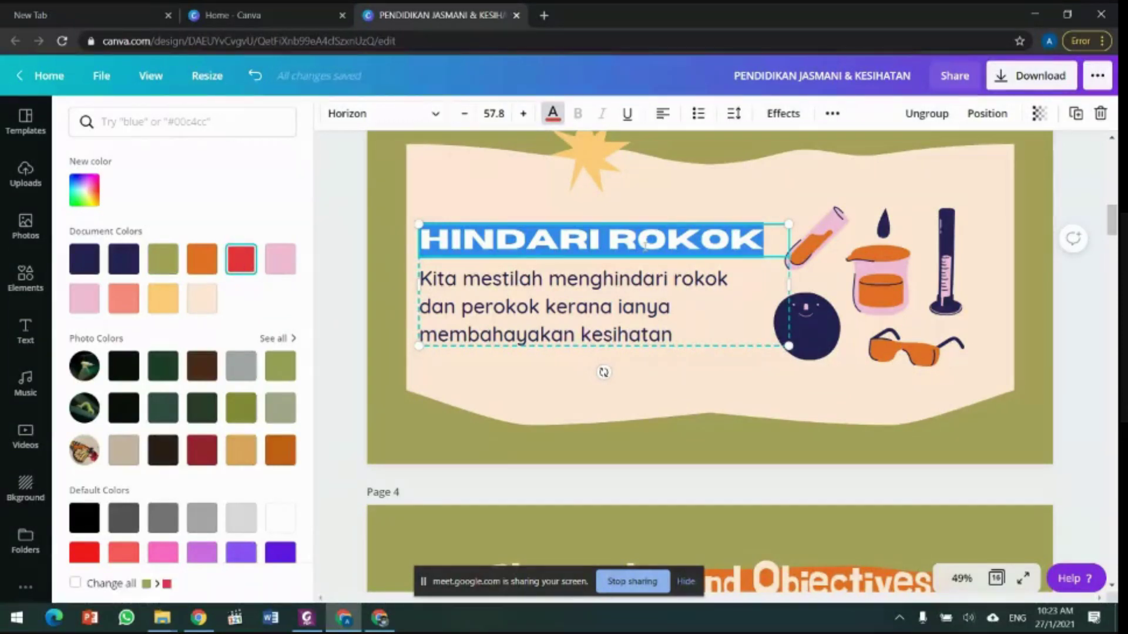
Step: Delete the science illustrations from page 3: the beaker, round face, test tube, drop, measuring cylinder and goggles
{"action": "left_click", "coordinate": [866, 298]}
{"action": "left_click_drag", "start_coordinate": [881, 292], "coordinate": [883, 282]}
{"action": "left_click", "coordinate": [883, 342]}
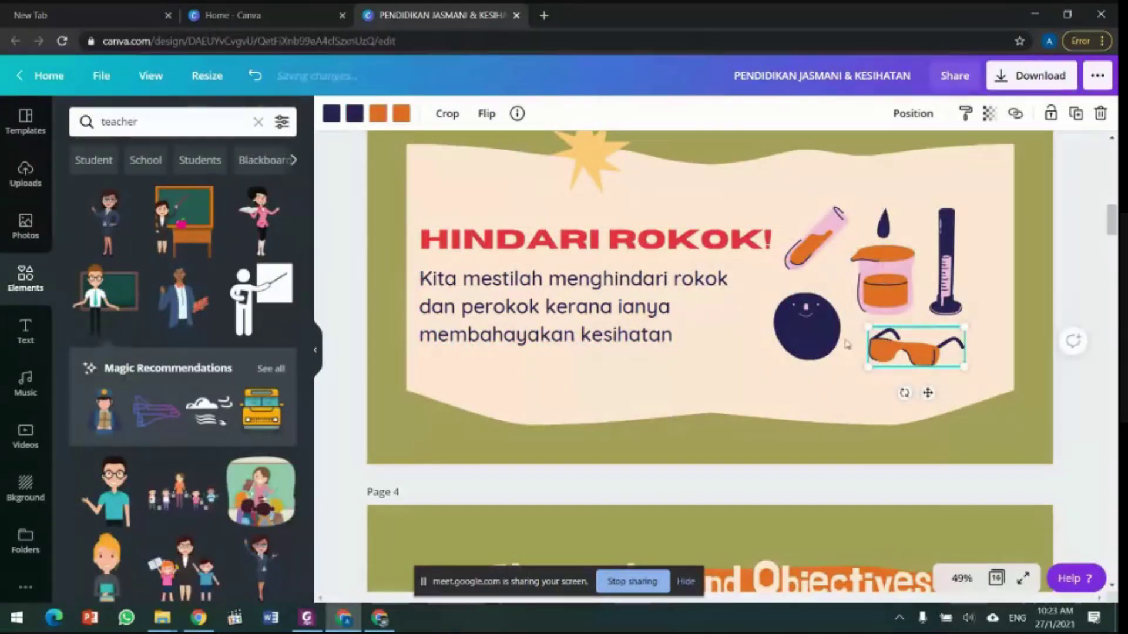
{"action": "left_click", "coordinate": [881, 288]}
{"action": "left_click", "coordinate": [885, 223]}
{"action": "left_click", "coordinate": [944, 267]}
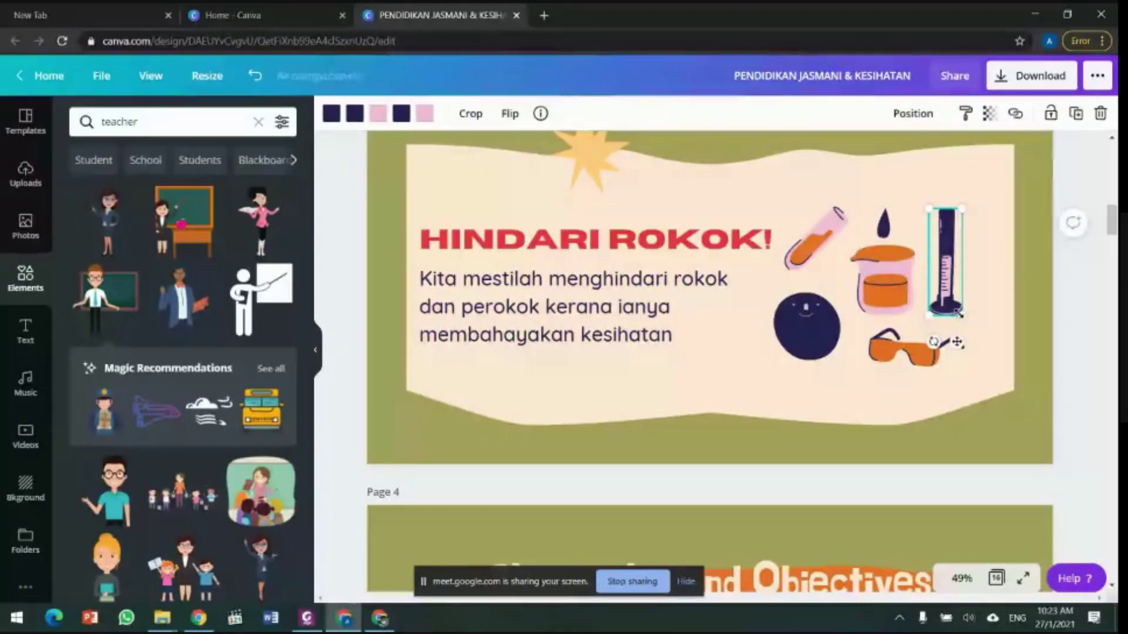
{"action": "left_click", "coordinate": [910, 284]}
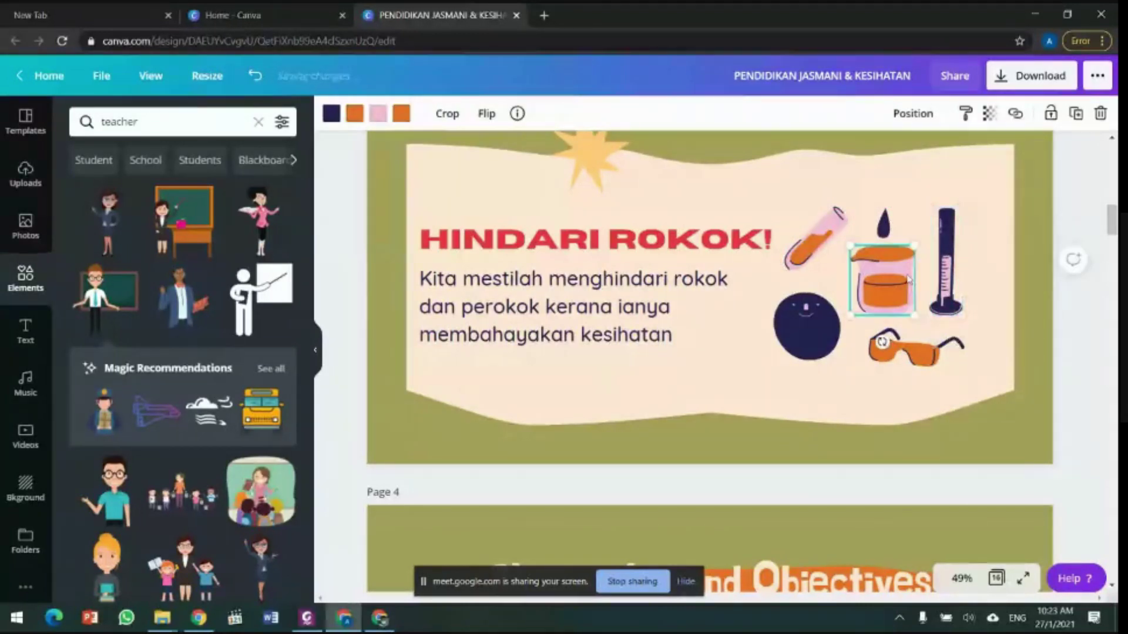
{"action": "key", "text": "Delete"}
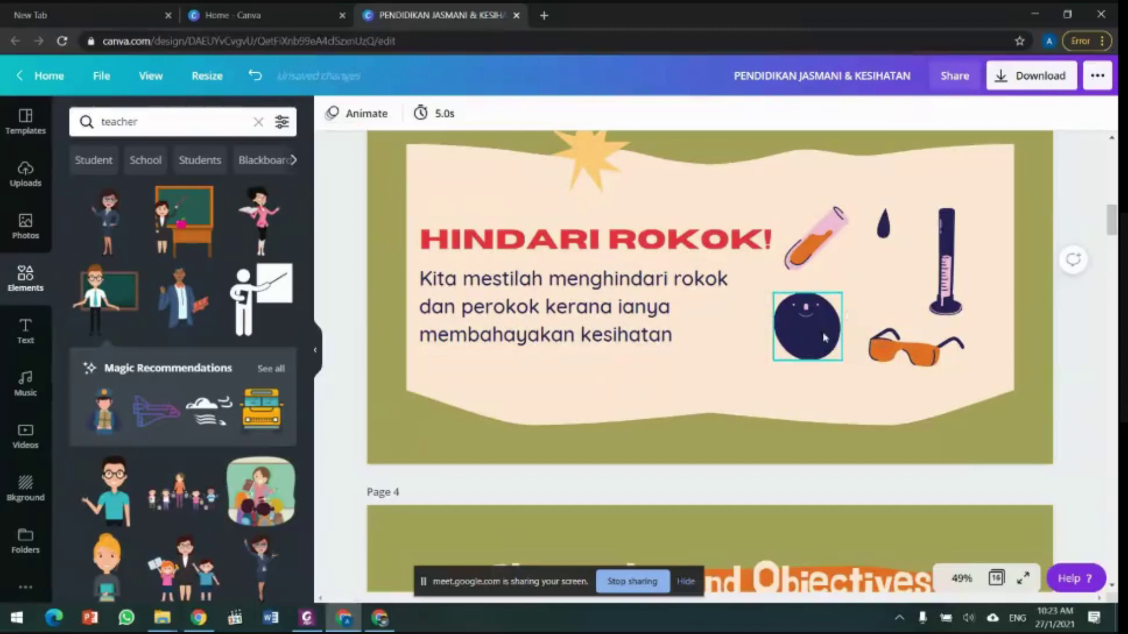
{"action": "left_click", "coordinate": [805, 322]}
{"action": "key", "text": "Delete"}
{"action": "left_click", "coordinate": [814, 235]}
{"action": "key", "text": "Delete"}
{"action": "left_click", "coordinate": [884, 223]}
{"action": "key", "text": "Delete"}
{"action": "left_click", "coordinate": [944, 265]}
{"action": "key", "text": "Delete"}
{"action": "left_click", "coordinate": [900, 359]}
{"action": "key", "text": "Delete"}
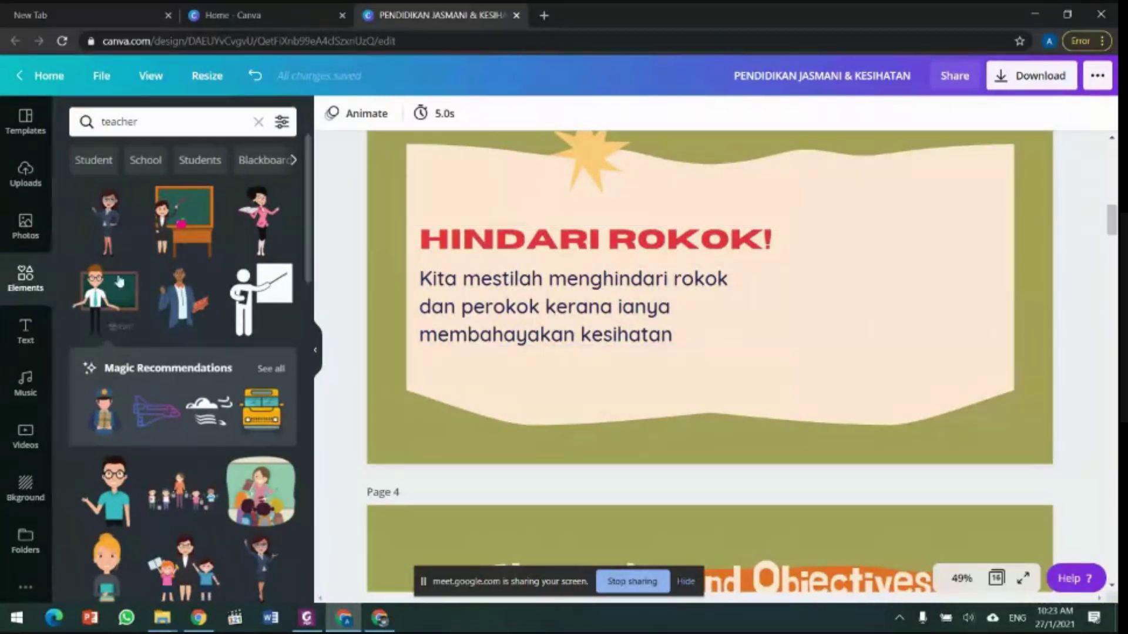
Step: Search the elements for "rokok"
{"action": "left_click", "coordinate": [25, 227]}
{"action": "left_click", "coordinate": [25, 277]}
{"action": "left_click", "coordinate": [201, 133]}
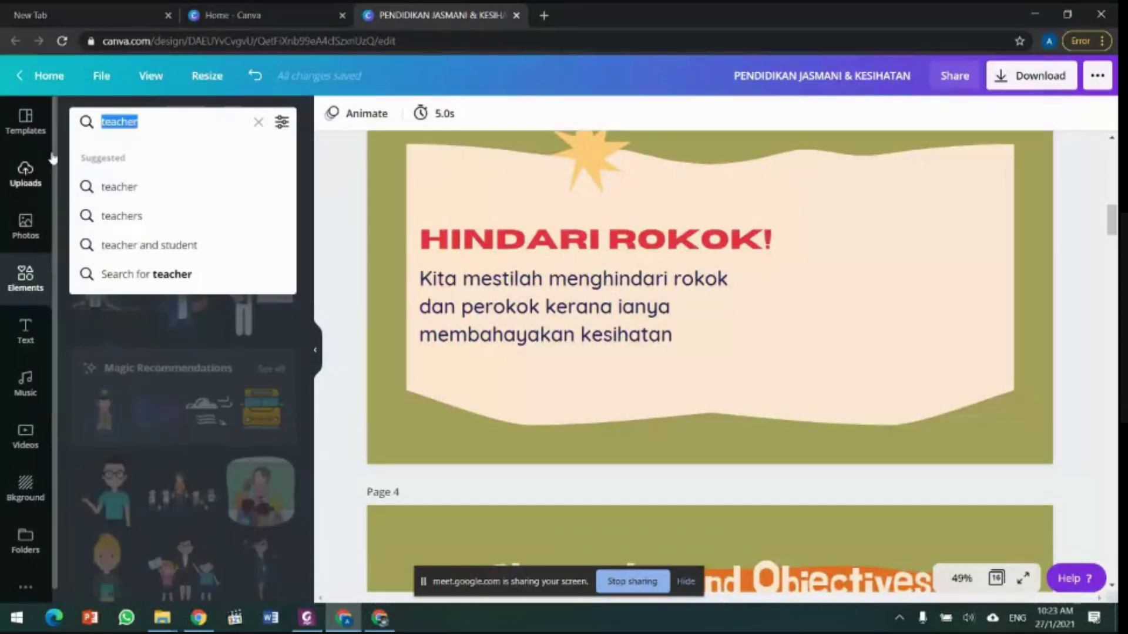
{"action": "type", "text": "rokok"}
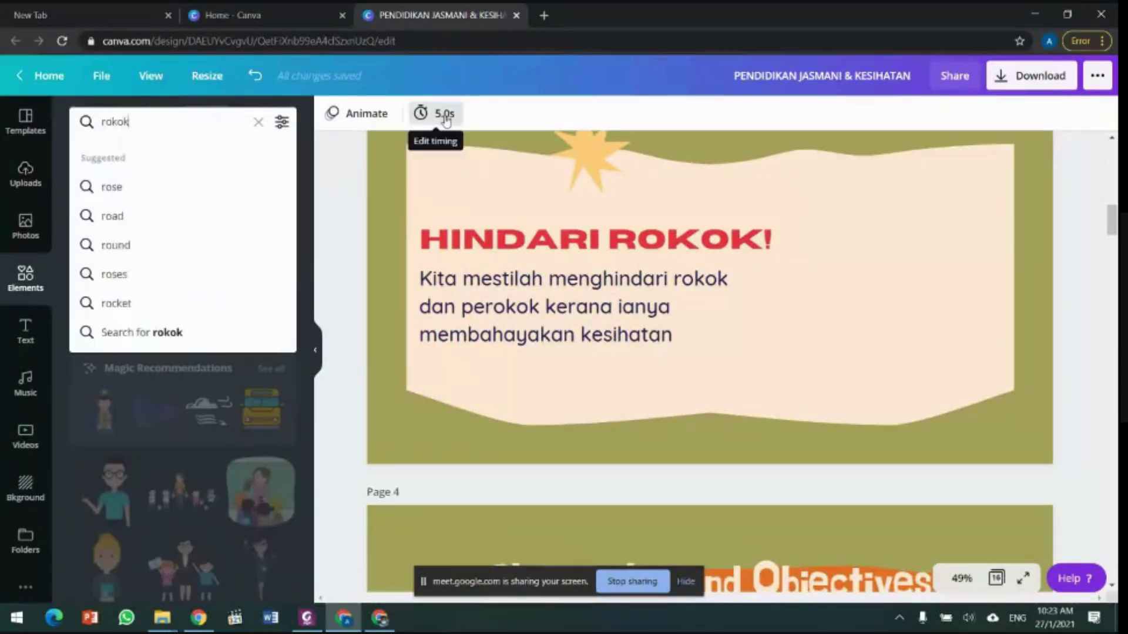
{"action": "key", "text": "Return"}
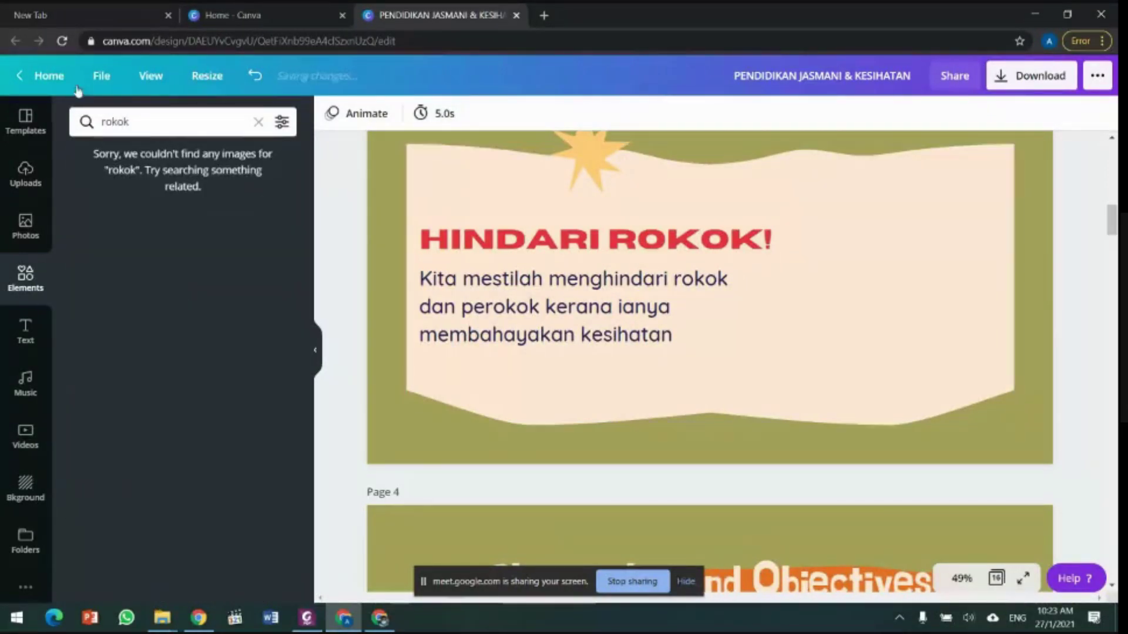
Step: Search the elements for "cigarette" and add the illustration of the cigarette character in a red prohibition sign to page 3
{"action": "left_click", "coordinate": [139, 120]}
{"action": "type", "text": "cigga"}
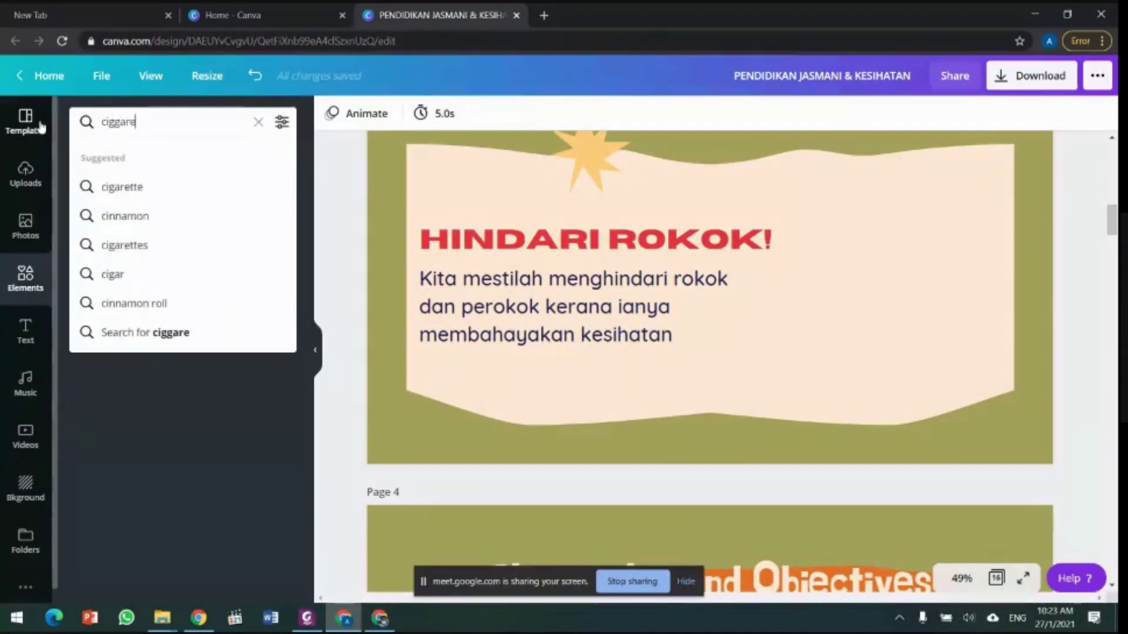
{"action": "type", "text": "re"}
{"action": "left_click", "coordinate": [119, 193]}
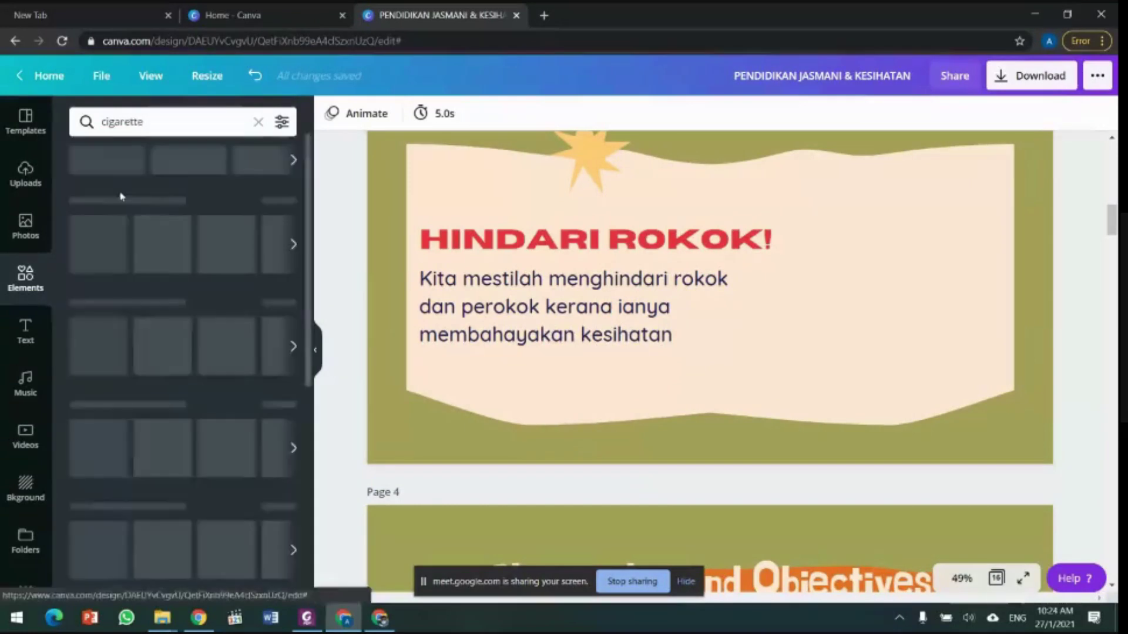
{"action": "scroll", "coordinate": [200, 294], "scroll_direction": "down", "scroll_amount": 1}
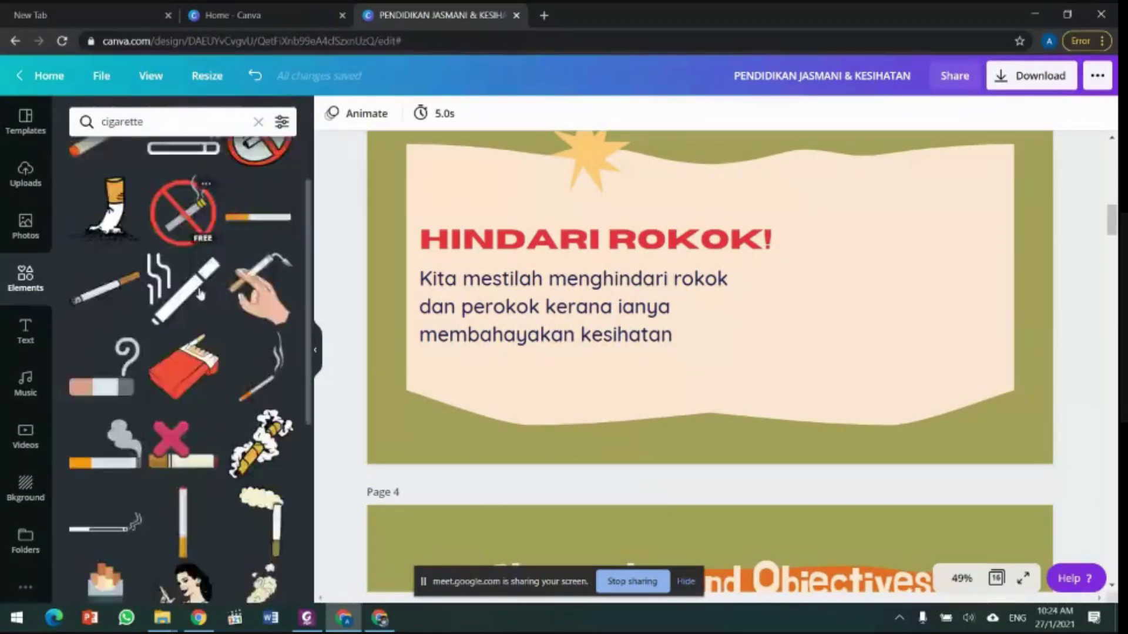
{"action": "scroll", "coordinate": [200, 293], "scroll_direction": "down", "scroll_amount": 3}
{"action": "scroll", "coordinate": [202, 295], "scroll_direction": "up", "scroll_amount": 1}
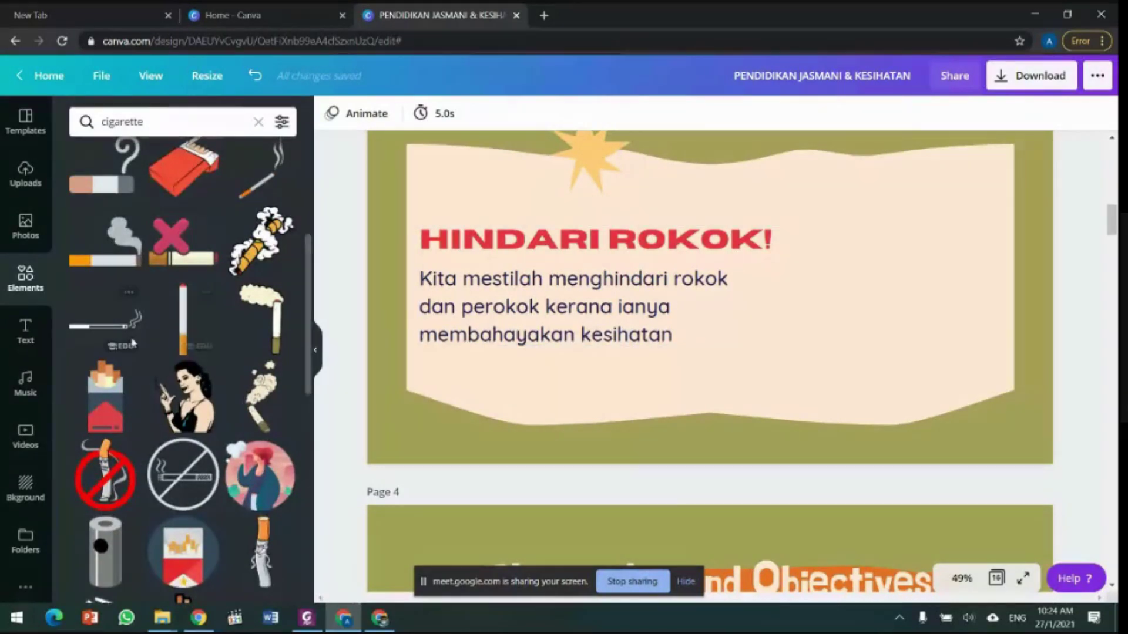
{"action": "scroll", "coordinate": [108, 346], "scroll_direction": "down", "scroll_amount": 3}
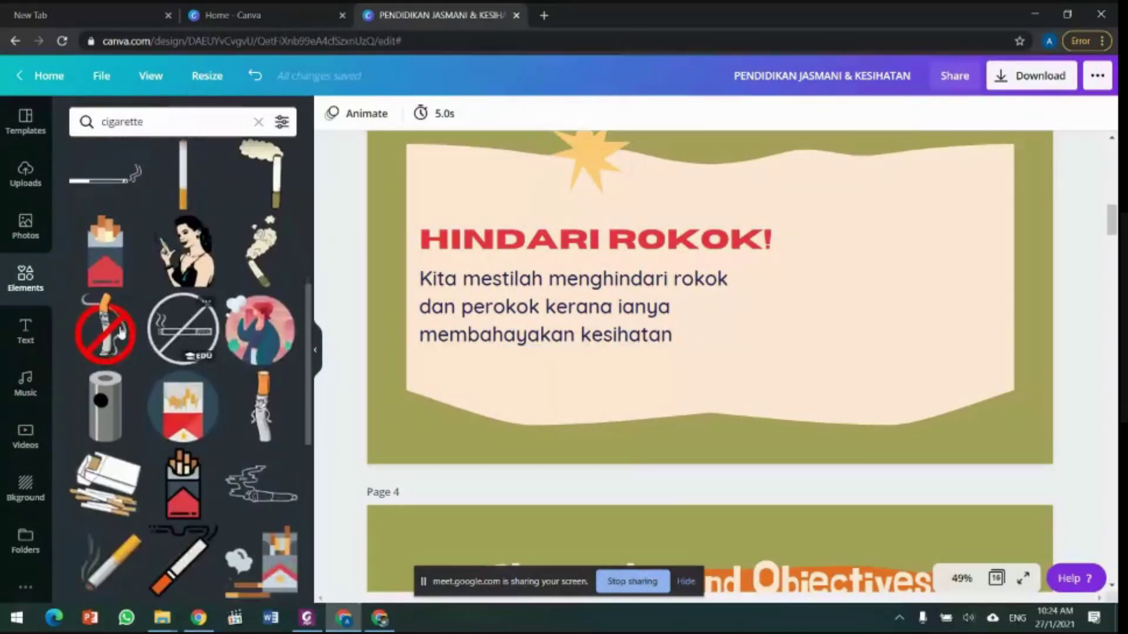
{"action": "left_click", "coordinate": [106, 337]}
Step: Move the no-smoking illustration into the empty right side of page 3 and enlarge it to fill the space beside the text
{"action": "left_click_drag", "start_coordinate": [756, 295], "coordinate": [941, 275]}
{"action": "left_click_drag", "start_coordinate": [851, 328], "coordinate": [796, 392]}
{"action": "left_click", "coordinate": [727, 371]}
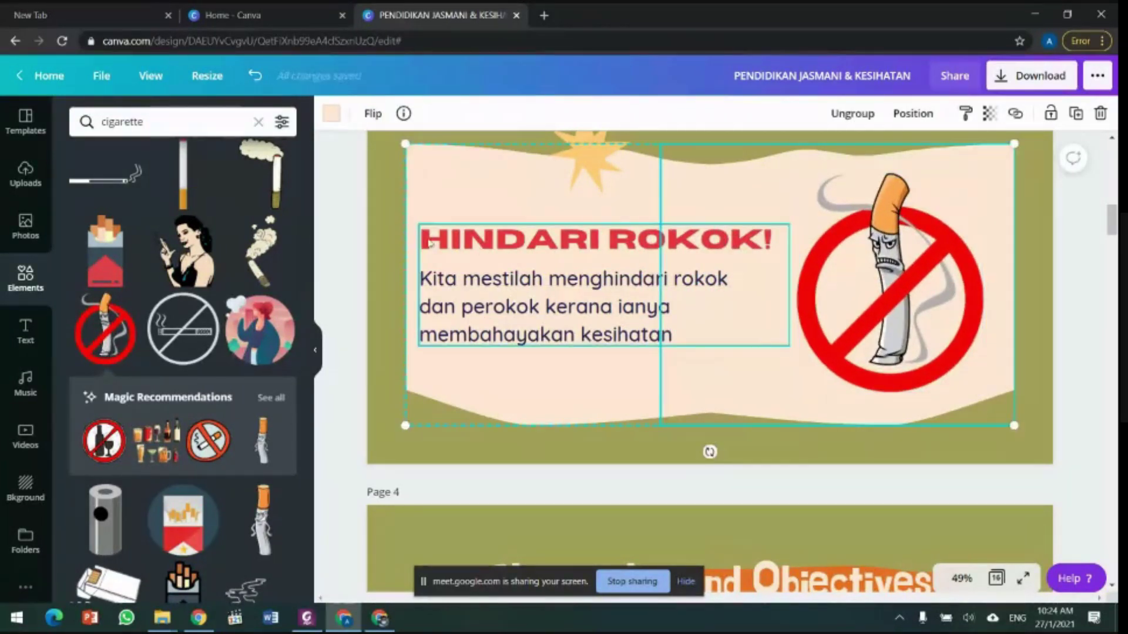
{"action": "left_click", "coordinate": [390, 243]}
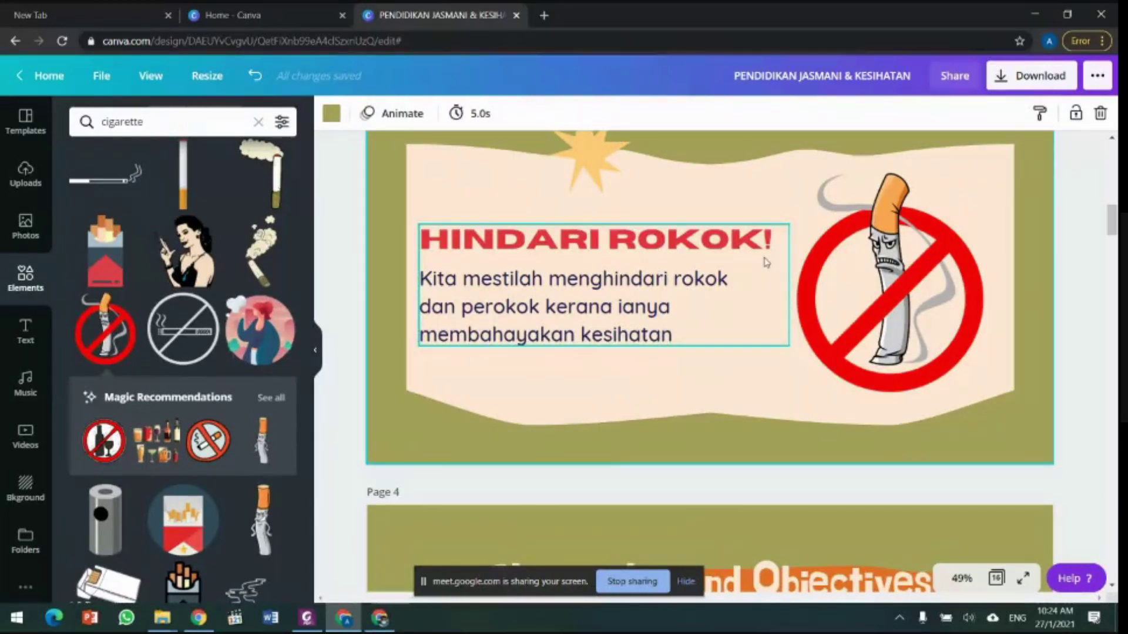
Step: Look over page 4's "Class Rules and Objectives" layout and switch to Foxit PhantomPDF to consult the textbook's "Hindari perokok" page
{"action": "scroll", "coordinate": [767, 263], "scroll_direction": "down", "scroll_amount": 3}
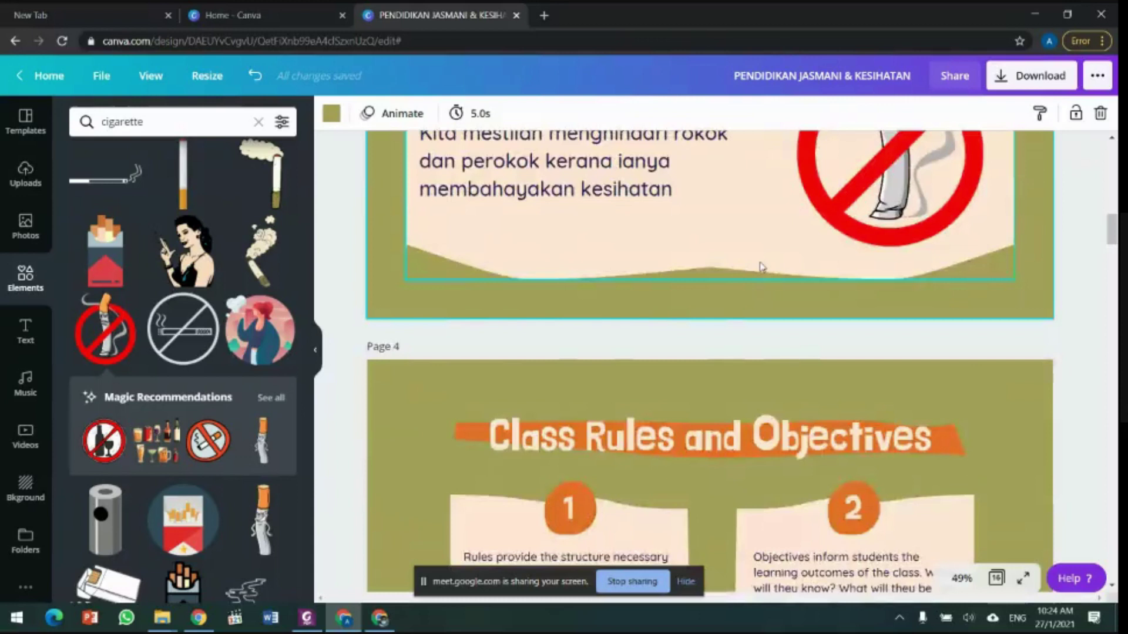
{"action": "scroll", "coordinate": [761, 266], "scroll_direction": "up", "scroll_amount": 3}
{"action": "scroll", "coordinate": [758, 265], "scroll_direction": "down", "scroll_amount": 9}
{"action": "scroll", "coordinate": [745, 253], "scroll_direction": "up", "scroll_amount": 1}
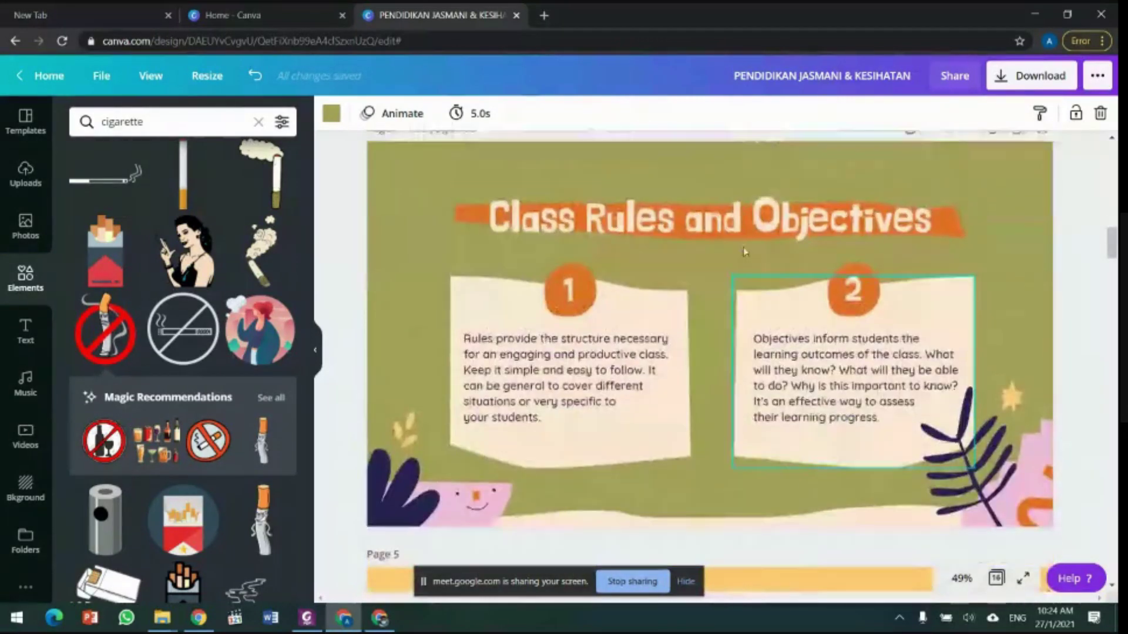
{"action": "key", "text": "alt+Tab"}
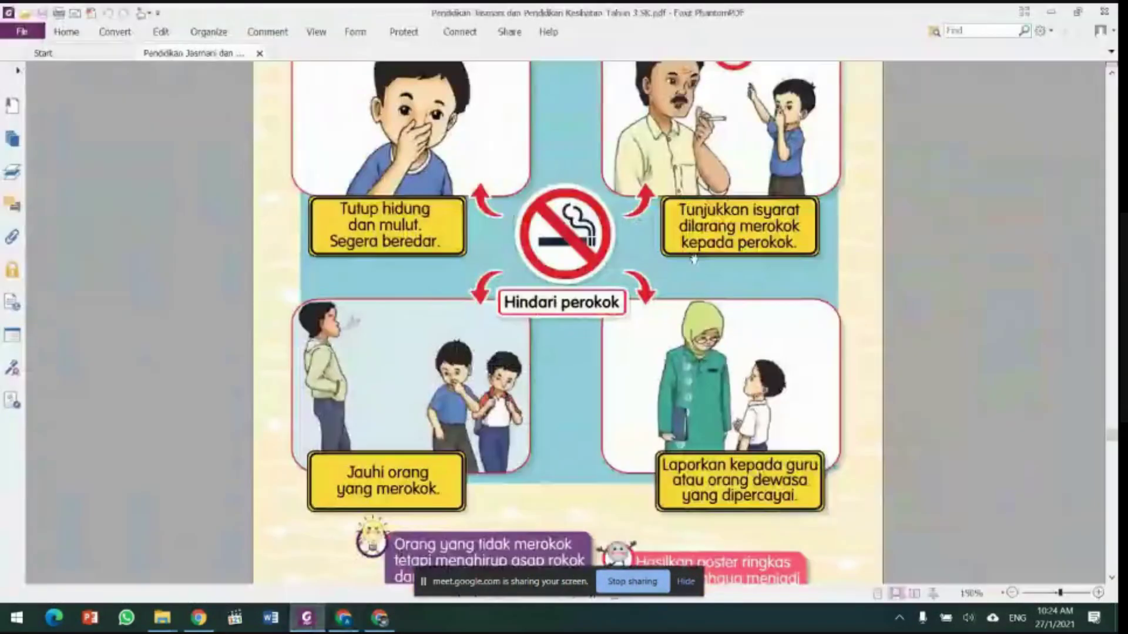
Step: Switch back from the textbook to Canva and replace page 4's "Class Rules and Objectives" heading with "HINDARI PEROKOK"
{"action": "scroll", "coordinate": [614, 266], "scroll_direction": "up", "scroll_amount": 3}
{"action": "scroll", "coordinate": [614, 265], "scroll_direction": "down", "scroll_amount": 3}
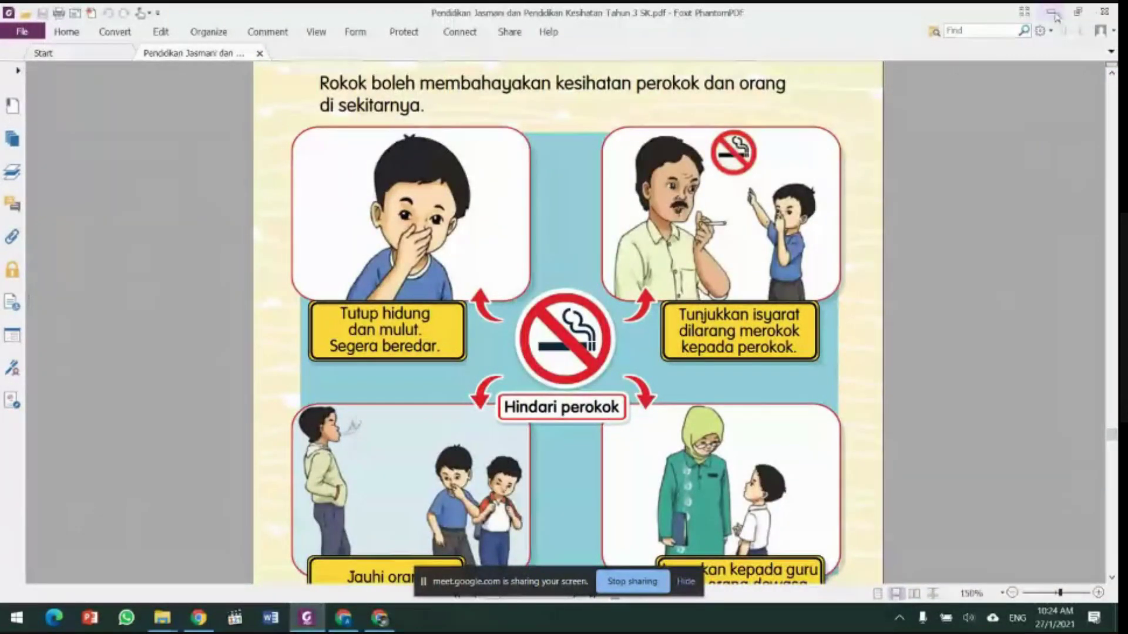
{"action": "key", "text": "alt+Tab"}
{"action": "left_click", "coordinate": [679, 231]}
{"action": "left_click", "coordinate": [679, 231]}
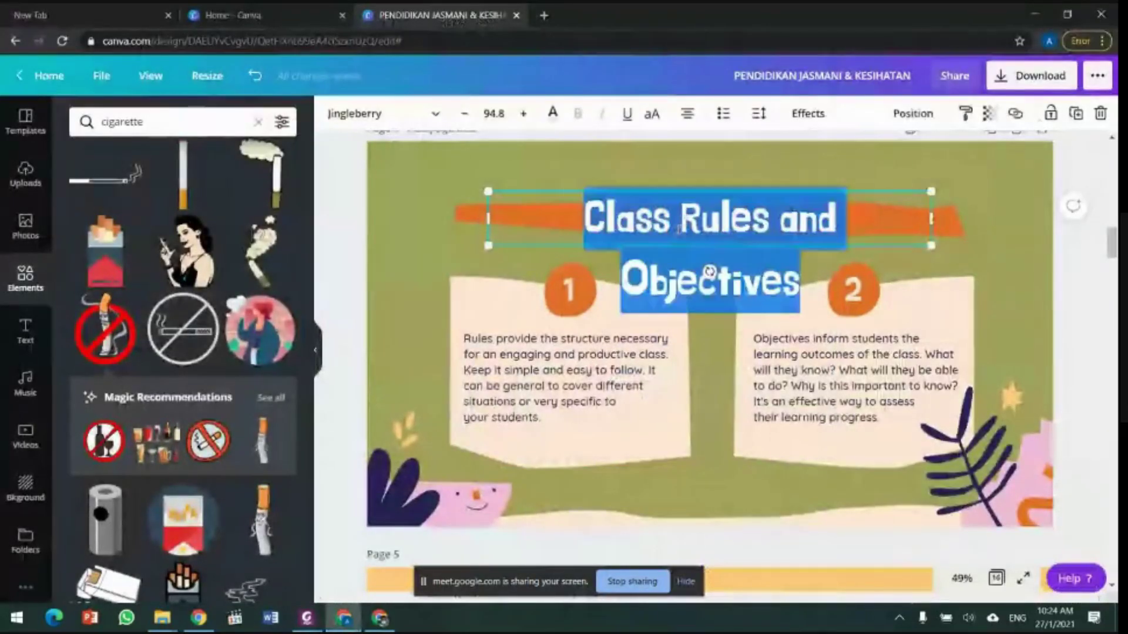
{"action": "key", "text": "Caps_Lock"}
{"action": "type", "text": "HI"}
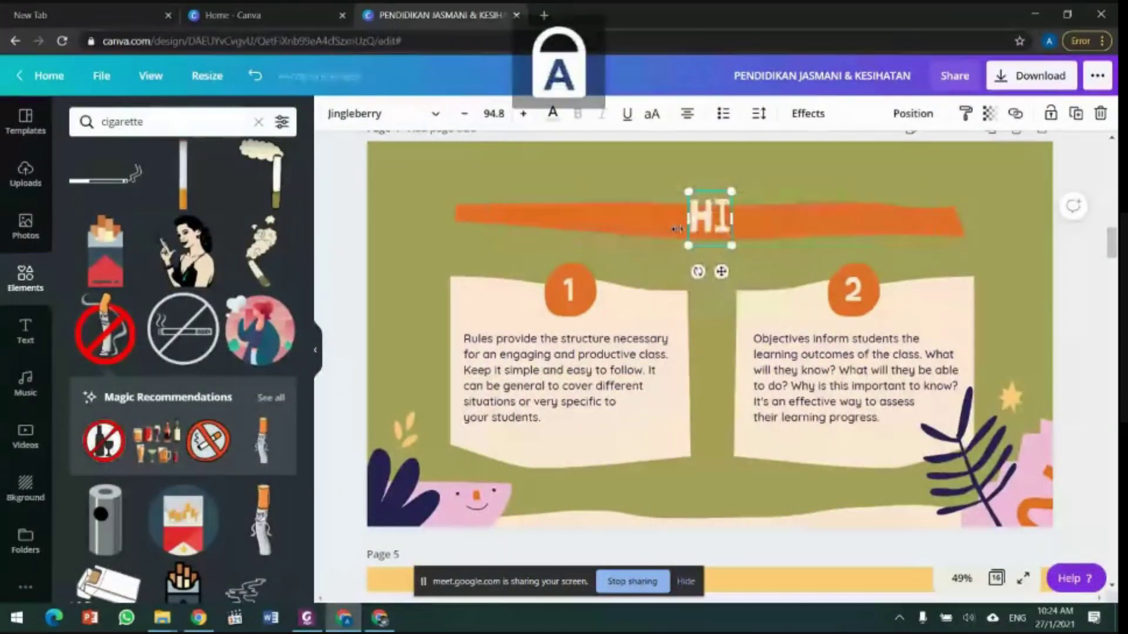
{"action": "type", "text": "NDARI PEROKOK"}
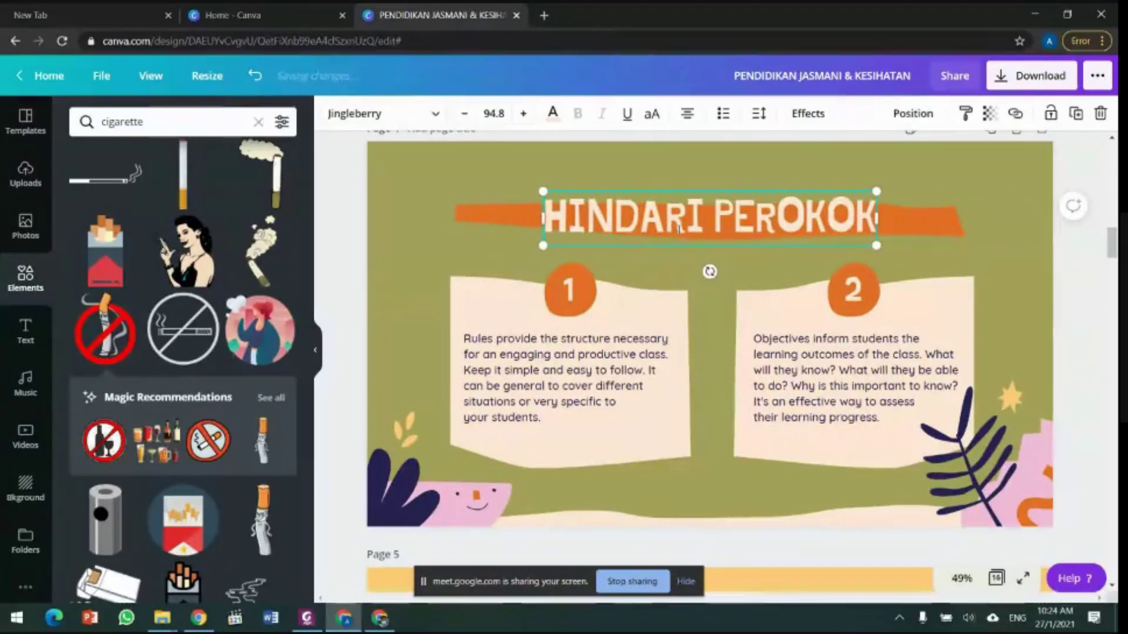
Step: Delete both body text blocks and the two cream paper shapes behind them on page 4, keeping the numbers 1 and 2
{"action": "left_click", "coordinate": [658, 347]}
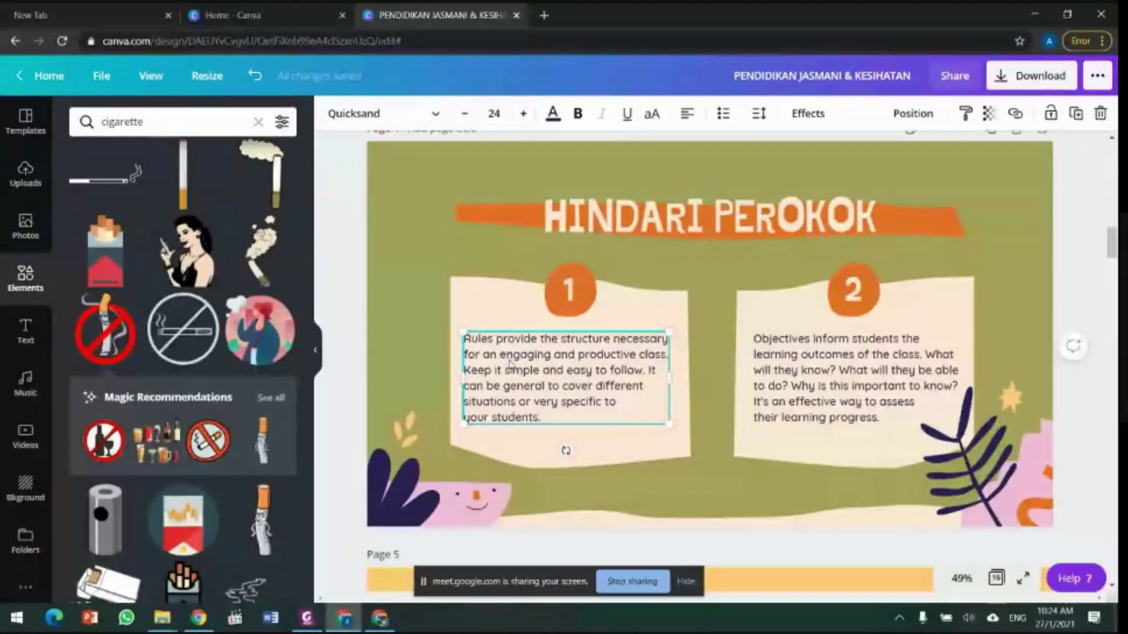
{"action": "left_click", "coordinate": [675, 288]}
{"action": "left_click", "coordinate": [600, 371]}
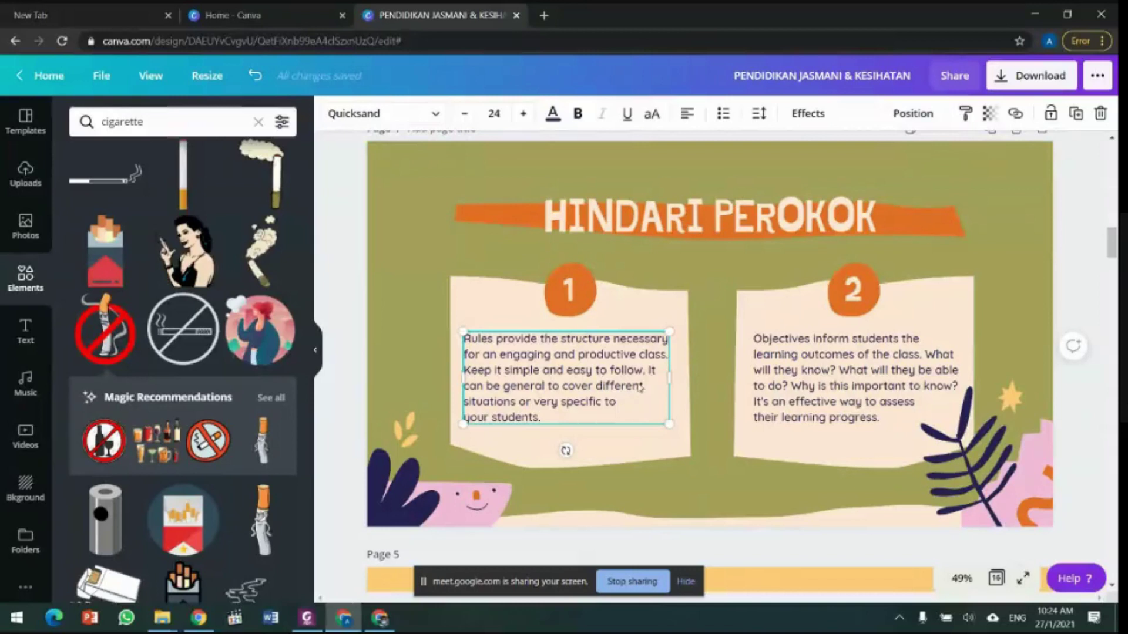
{"action": "key", "text": "Delete"}
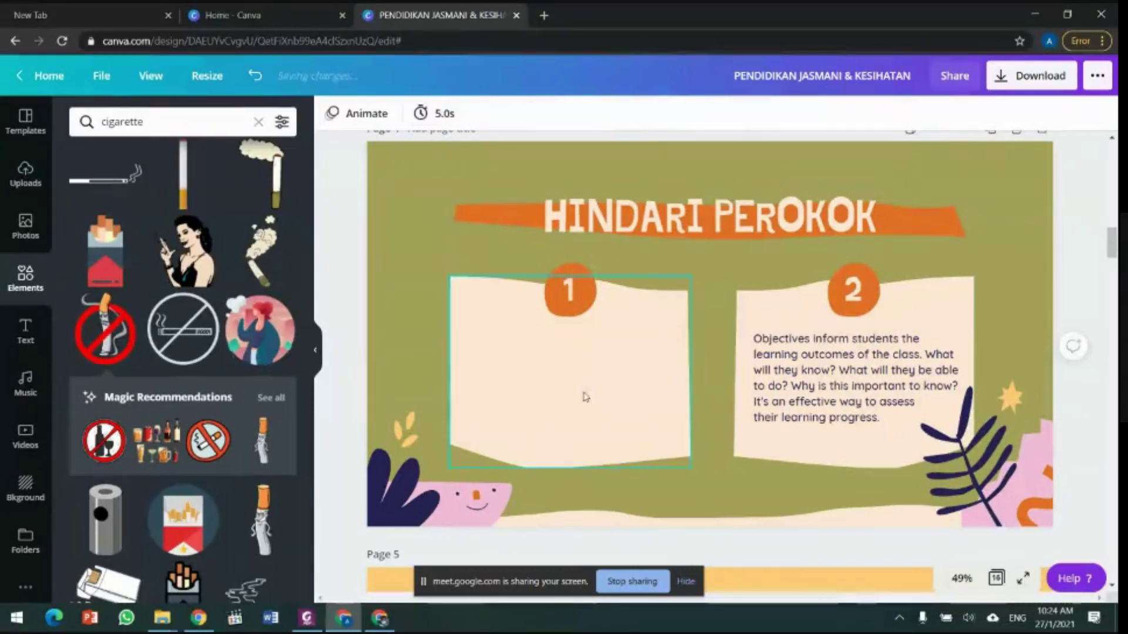
{"action": "left_click", "coordinate": [644, 393]}
{"action": "key", "text": "Delete"}
{"action": "left_click", "coordinate": [761, 376]}
{"action": "key", "text": "Delete"}
{"action": "left_click", "coordinate": [794, 333]}
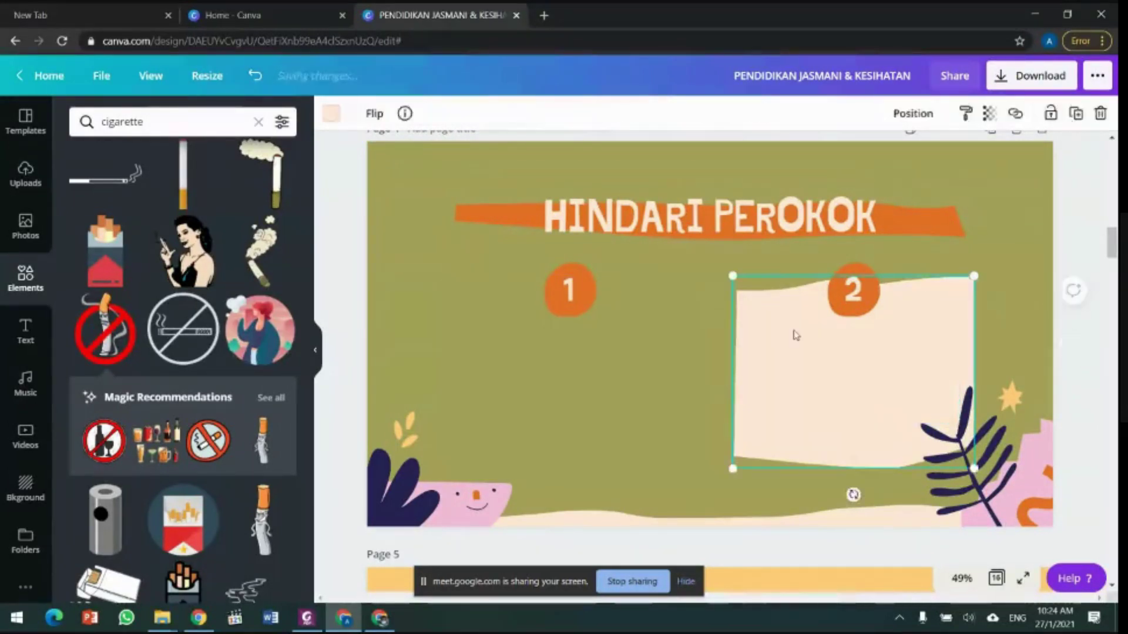
{"action": "key", "text": "Delete"}
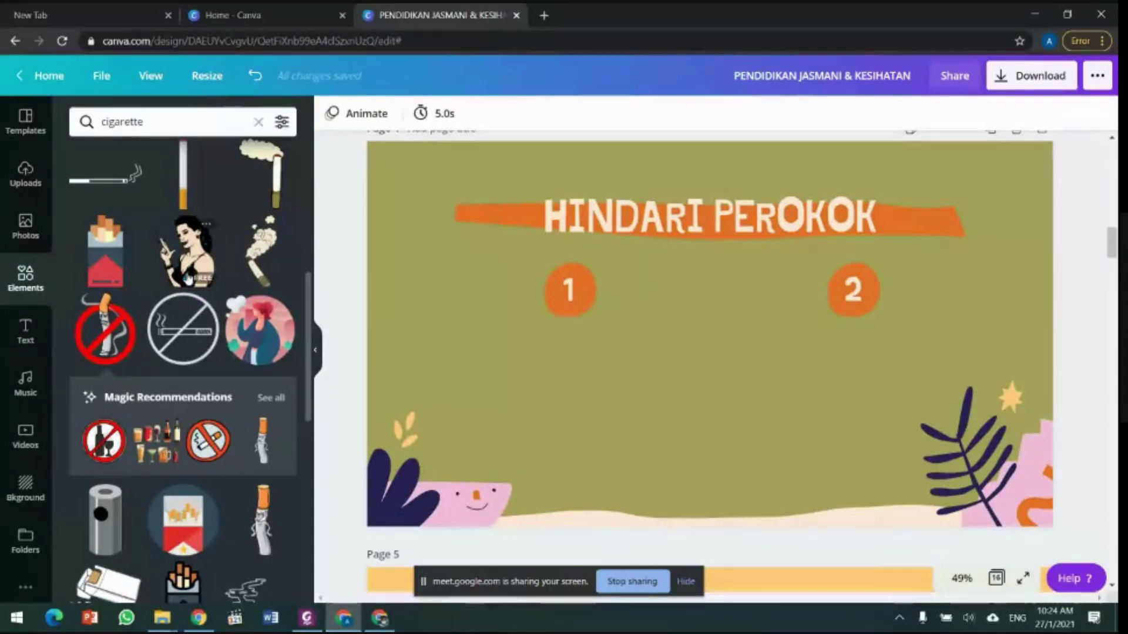
Step: Upload the captured picture of the boy covering his nose from the device's Pictures > CAPTURE folder
{"action": "left_click", "coordinate": [29, 176]}
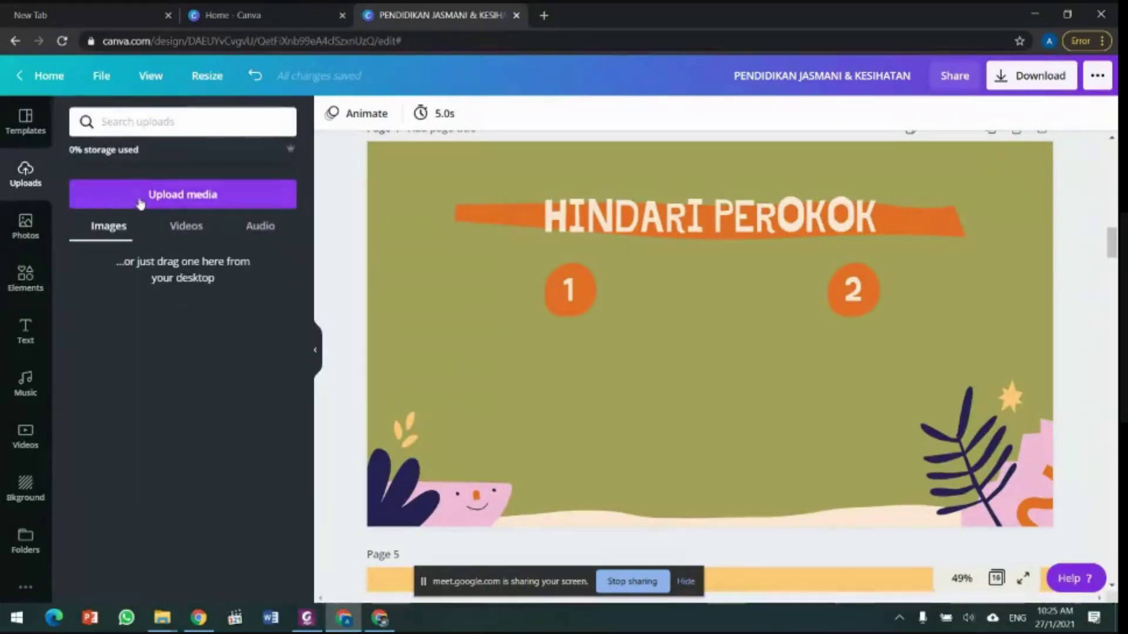
{"action": "left_click", "coordinate": [158, 201]}
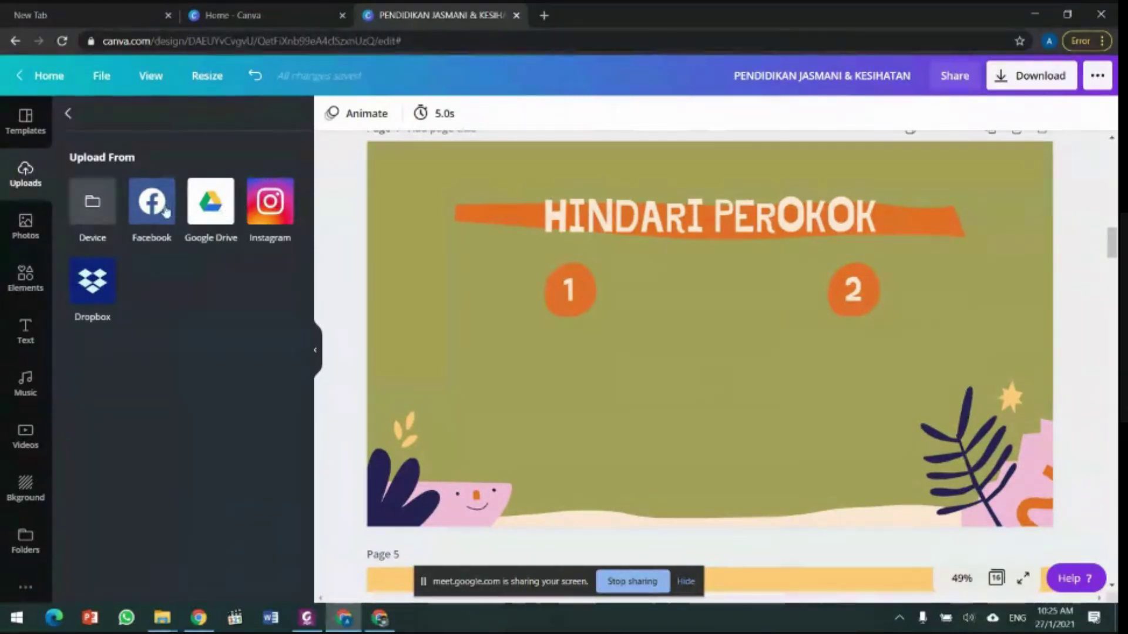
{"action": "left_click", "coordinate": [94, 219]}
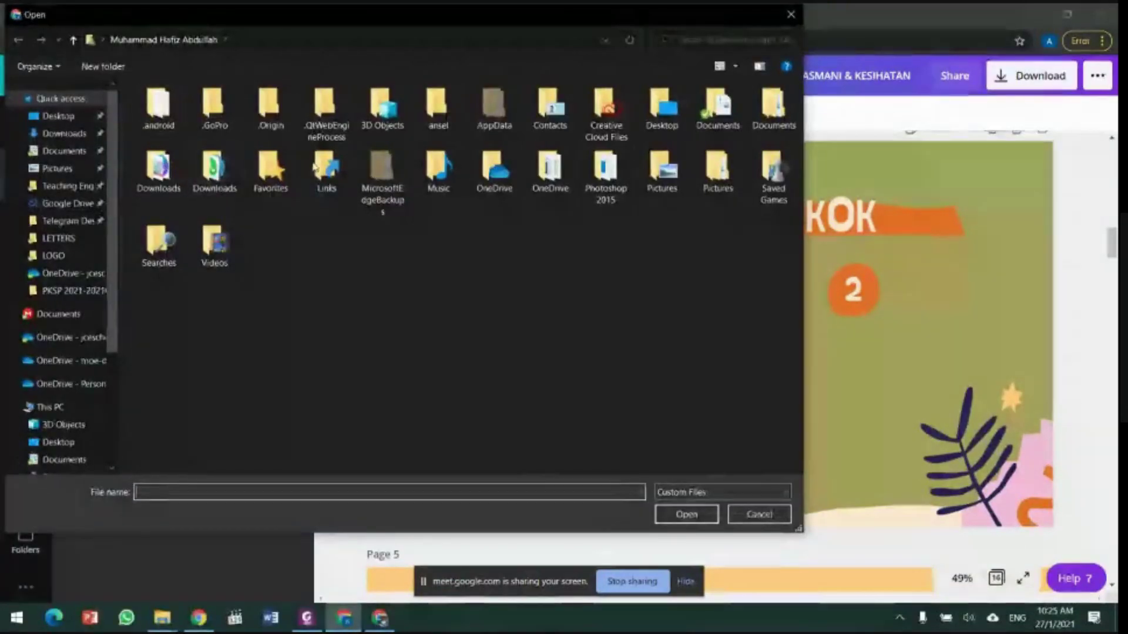
{"action": "left_click", "coordinate": [58, 169]}
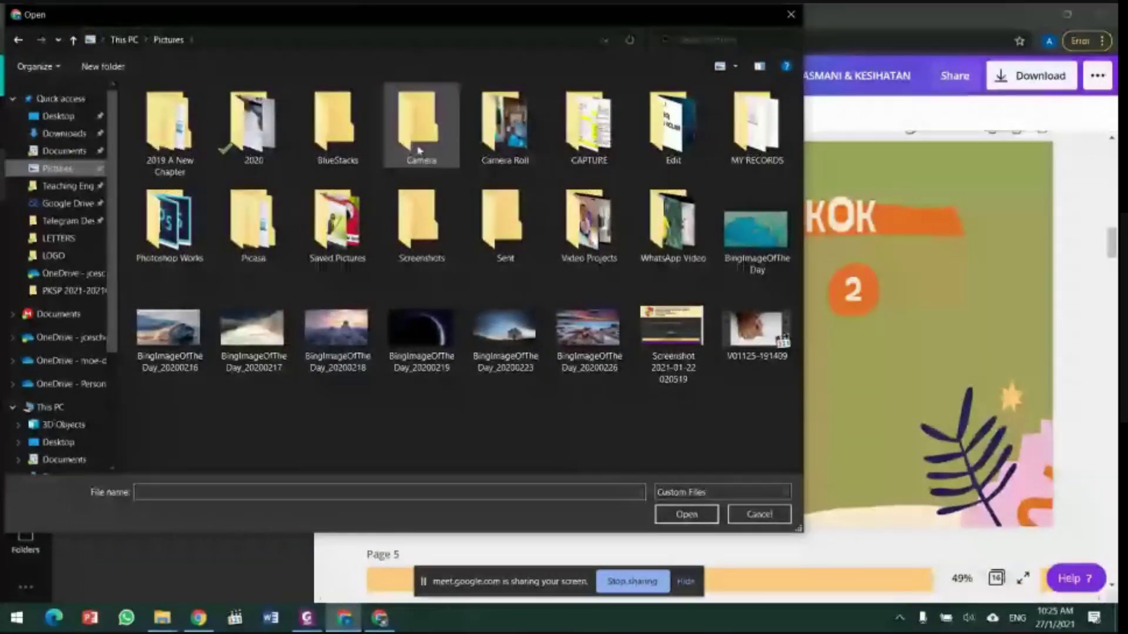
{"action": "double_click", "coordinate": [577, 155]}
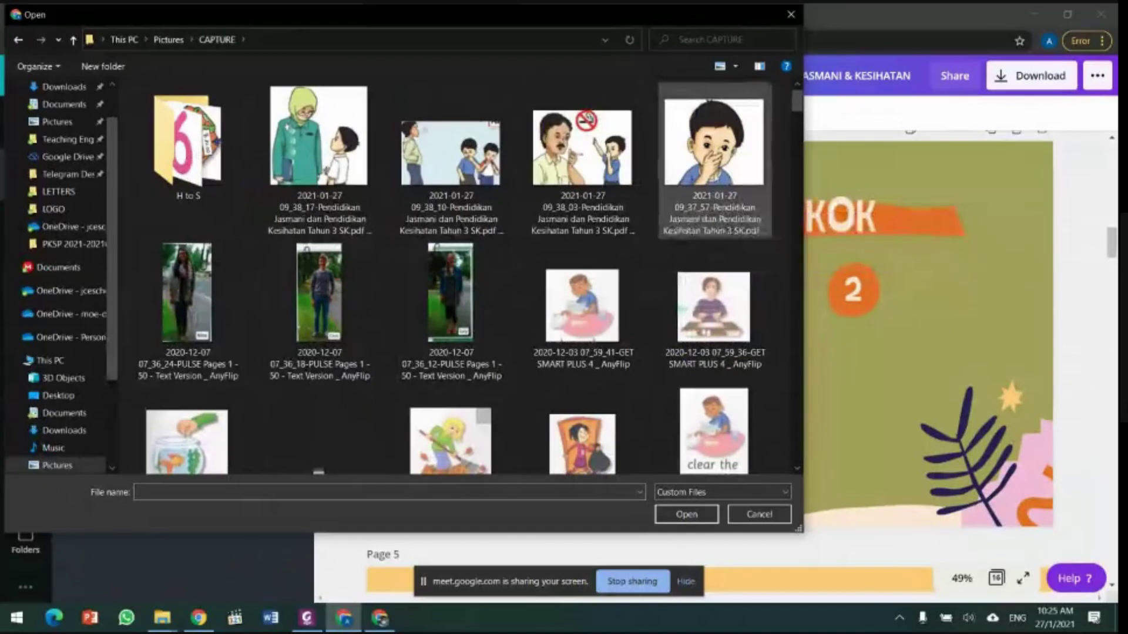
{"action": "left_click", "coordinate": [721, 146]}
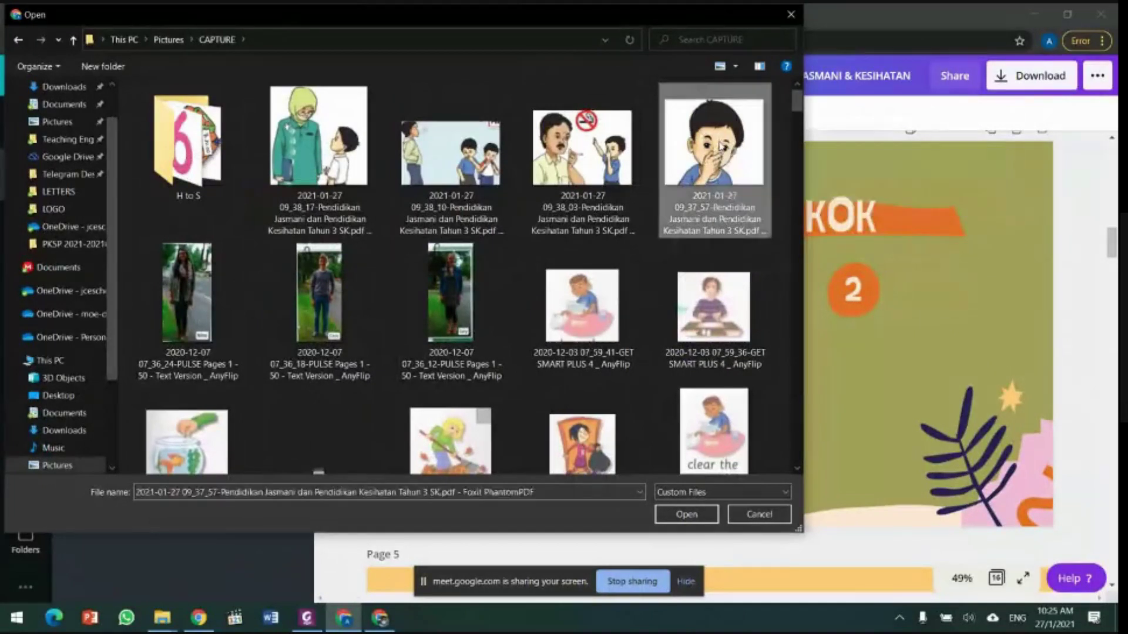
{"action": "left_click", "coordinate": [686, 514]}
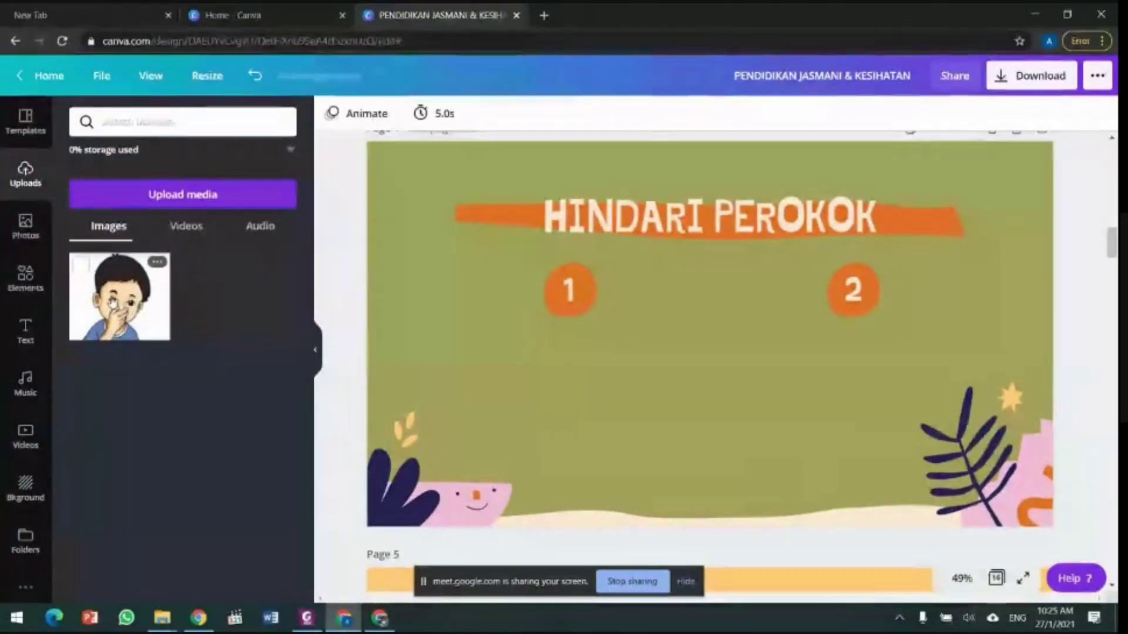
Step: Add the uploaded picture of the boy covering his nose to page 4, shrink it and centre it beneath number 1
{"action": "left_click", "coordinate": [112, 303]}
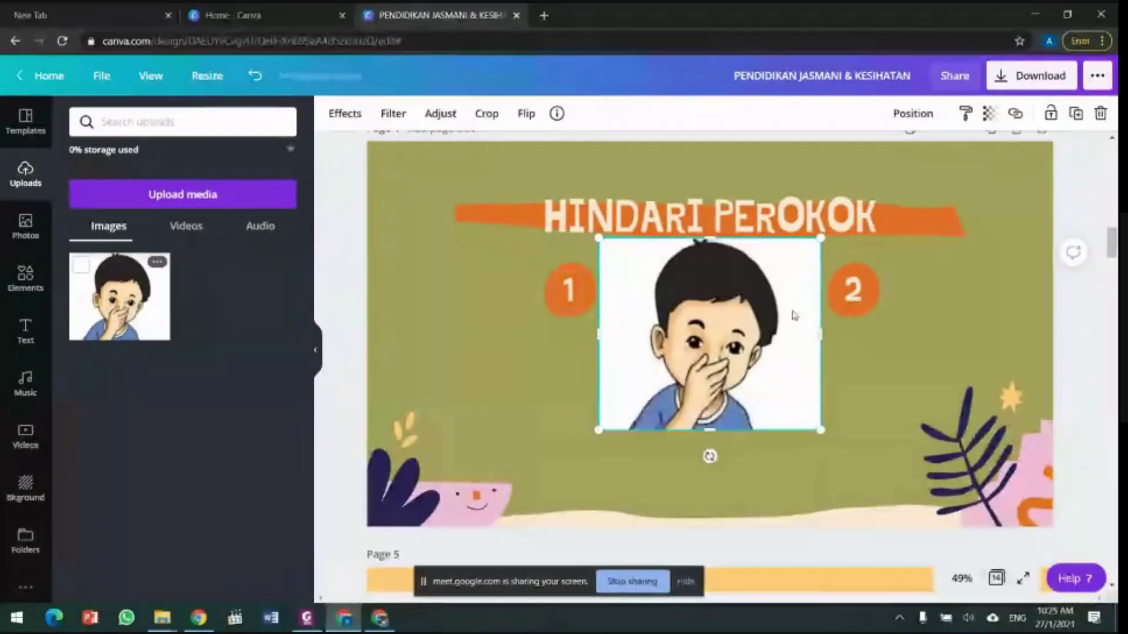
{"action": "left_click_drag", "start_coordinate": [604, 360], "coordinate": [455, 384]}
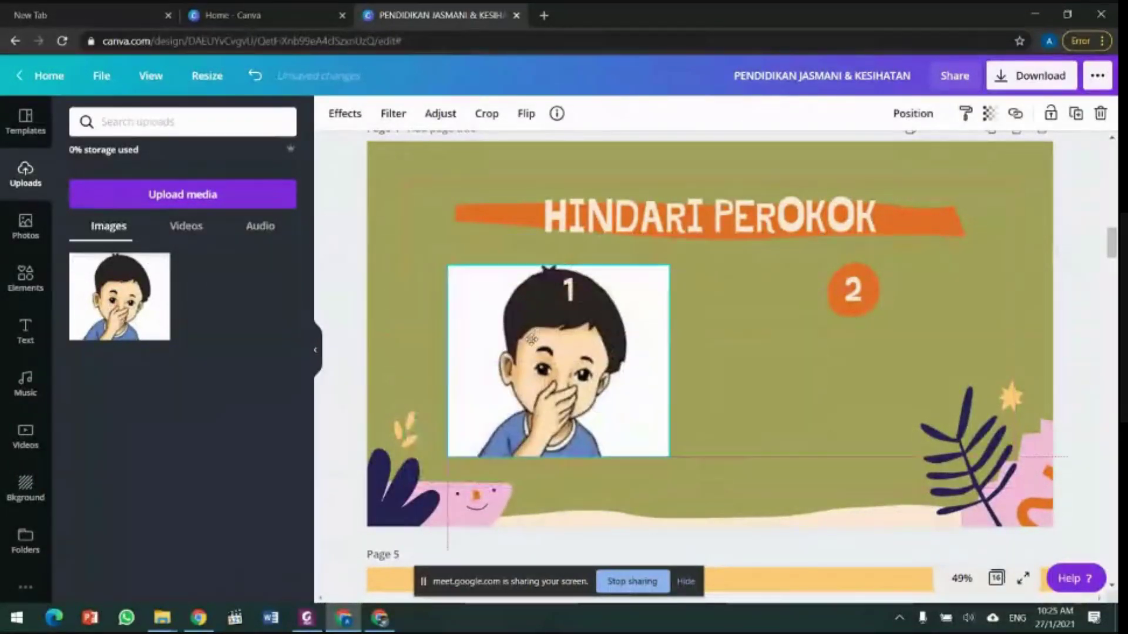
{"action": "left_click_drag", "start_coordinate": [668, 457], "coordinate": [582, 383]}
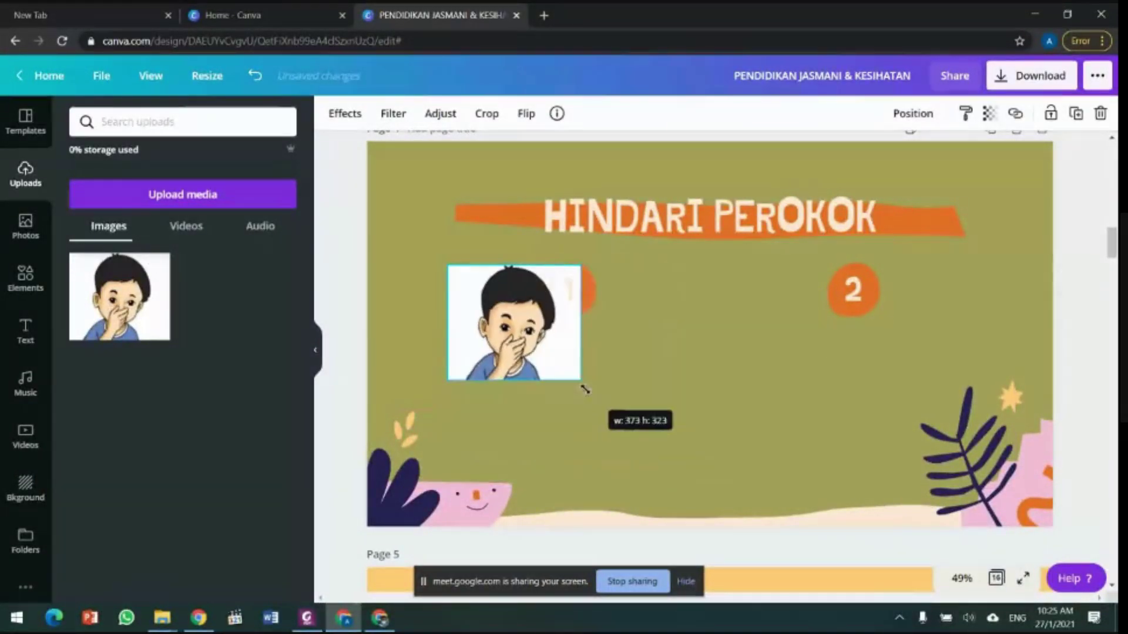
{"action": "left_click_drag", "start_coordinate": [526, 333], "coordinate": [578, 381]}
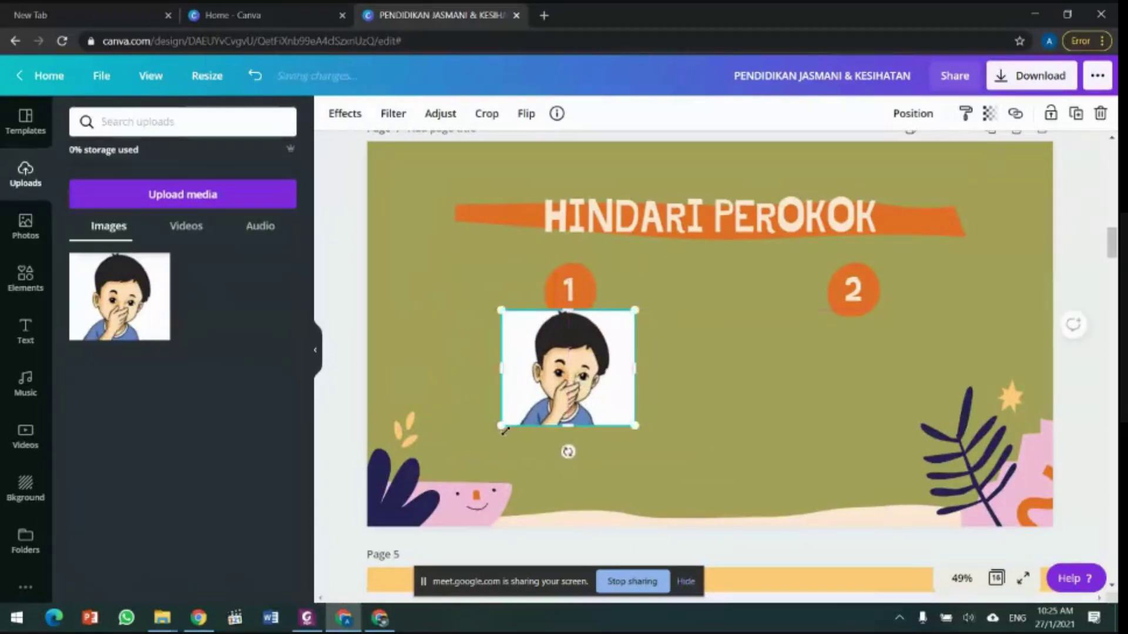
{"action": "left_click_drag", "start_coordinate": [499, 428], "coordinate": [480, 444]}
{"action": "left_click_drag", "start_coordinate": [575, 388], "coordinate": [588, 387]}
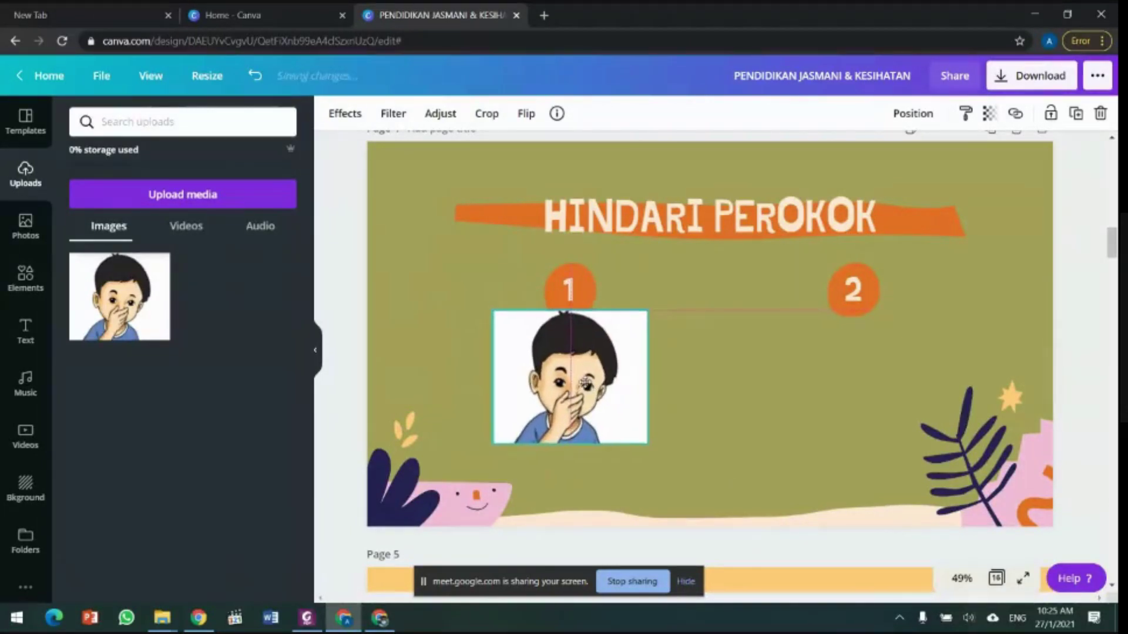
{"action": "left_click", "coordinate": [654, 372]}
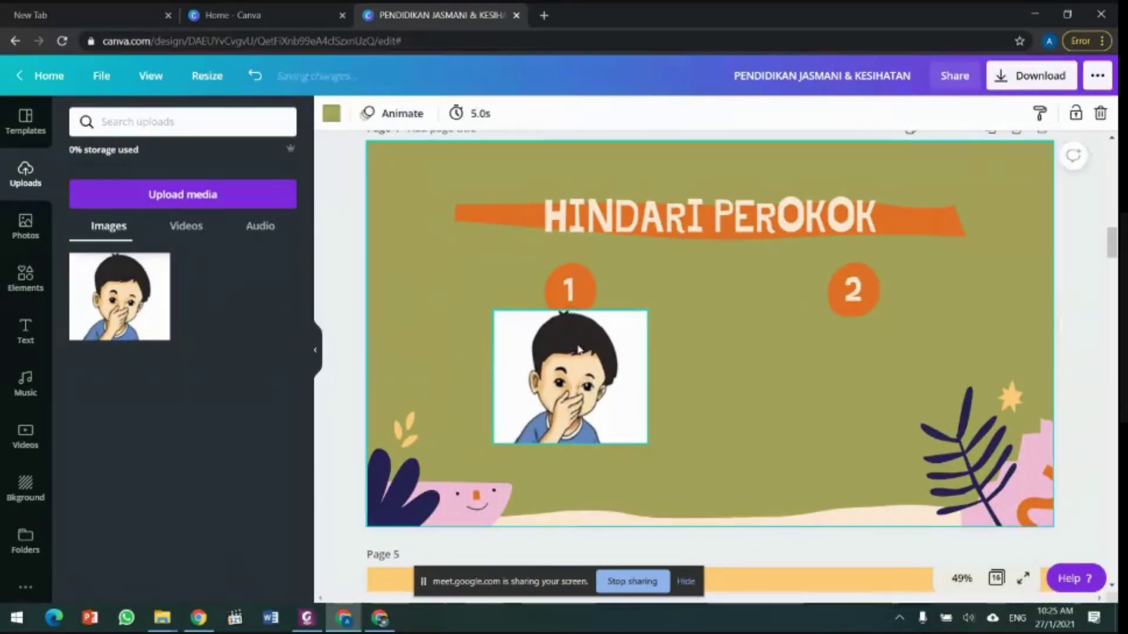
Step: Upload the captured picture of two boys keeping away from a smoker from the device's CAPTURE folder
{"action": "left_click", "coordinate": [182, 197]}
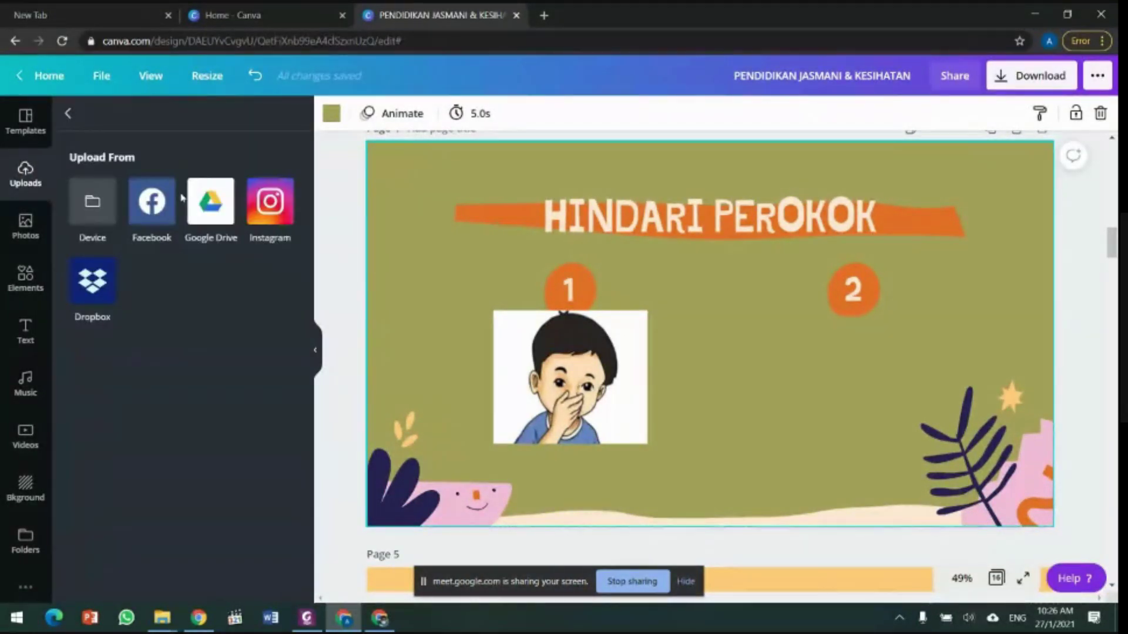
{"action": "left_click", "coordinate": [101, 206]}
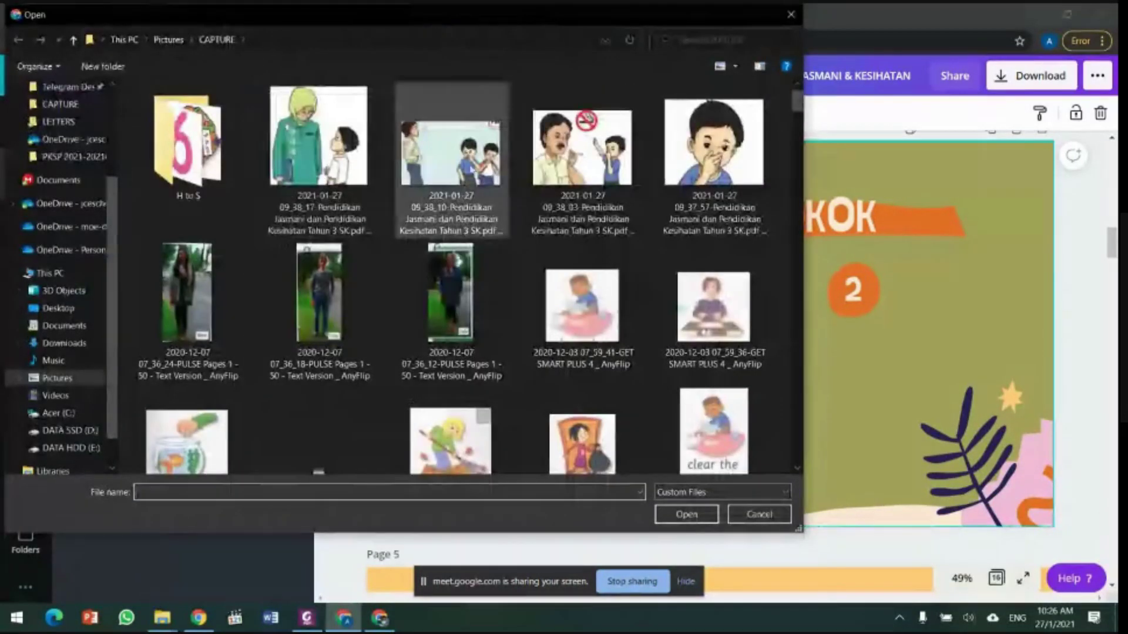
{"action": "left_click", "coordinate": [426, 183]}
{"action": "left_click", "coordinate": [687, 515]}
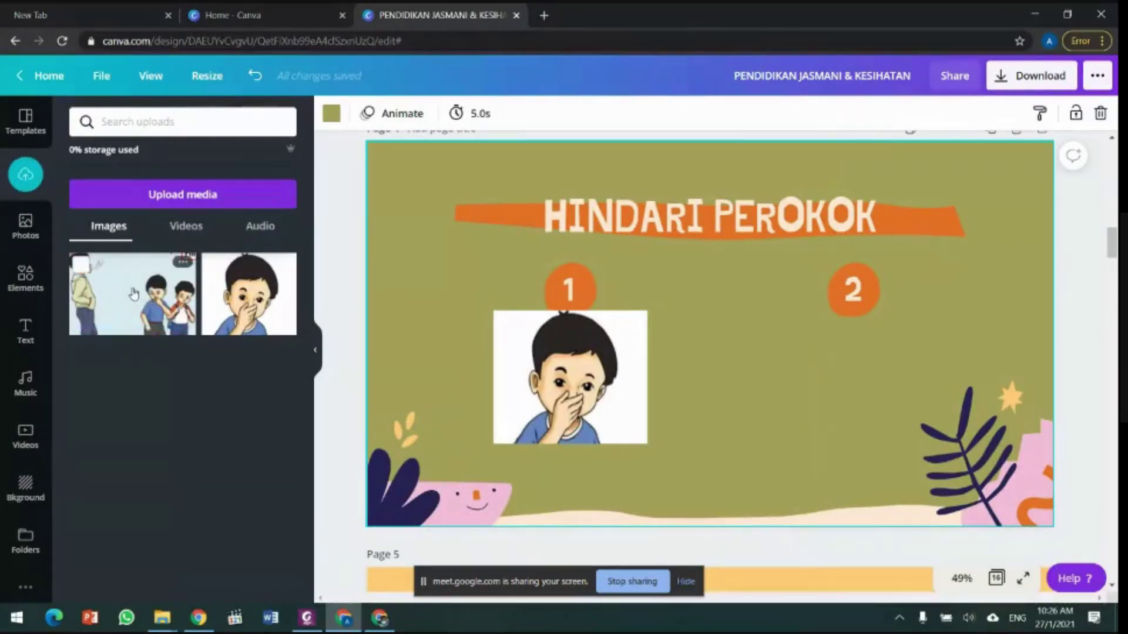
Step: Add the picture of the smoker and two boys to page 4, shrink it to about 594 by 379 and place it beneath number 2
{"action": "left_click", "coordinate": [134, 294]}
{"action": "left_click_drag", "start_coordinate": [660, 259], "coordinate": [833, 334]}
{"action": "left_click_drag", "start_coordinate": [726, 306], "coordinate": [698, 286]}
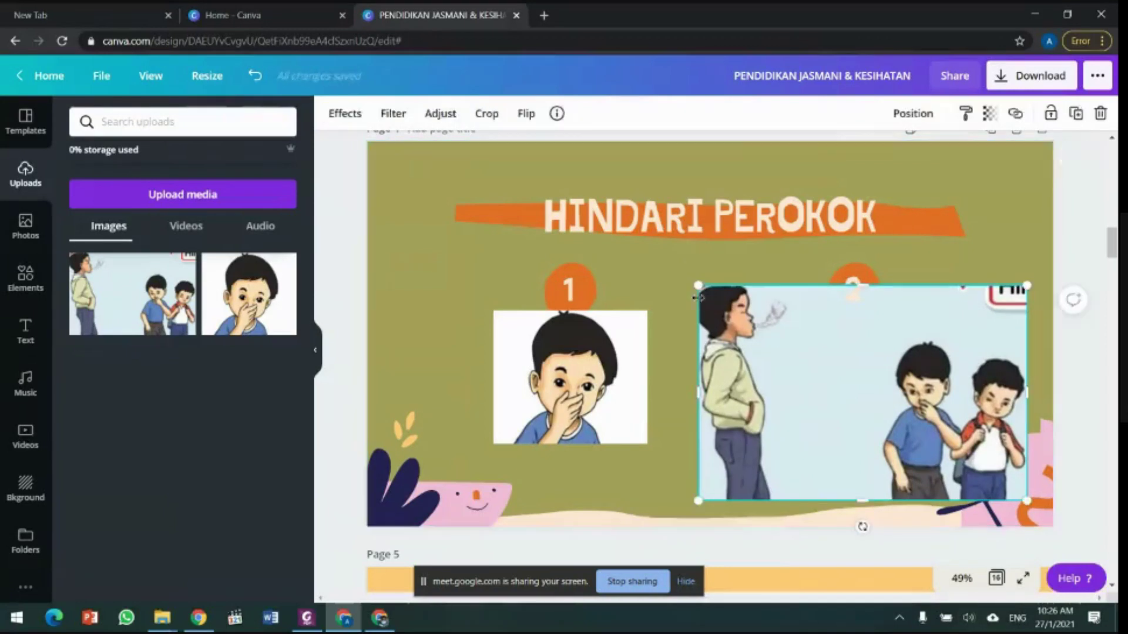
{"action": "left_click_drag", "start_coordinate": [766, 321], "coordinate": [715, 292]}
{"action": "left_click_drag", "start_coordinate": [645, 257], "coordinate": [684, 273]}
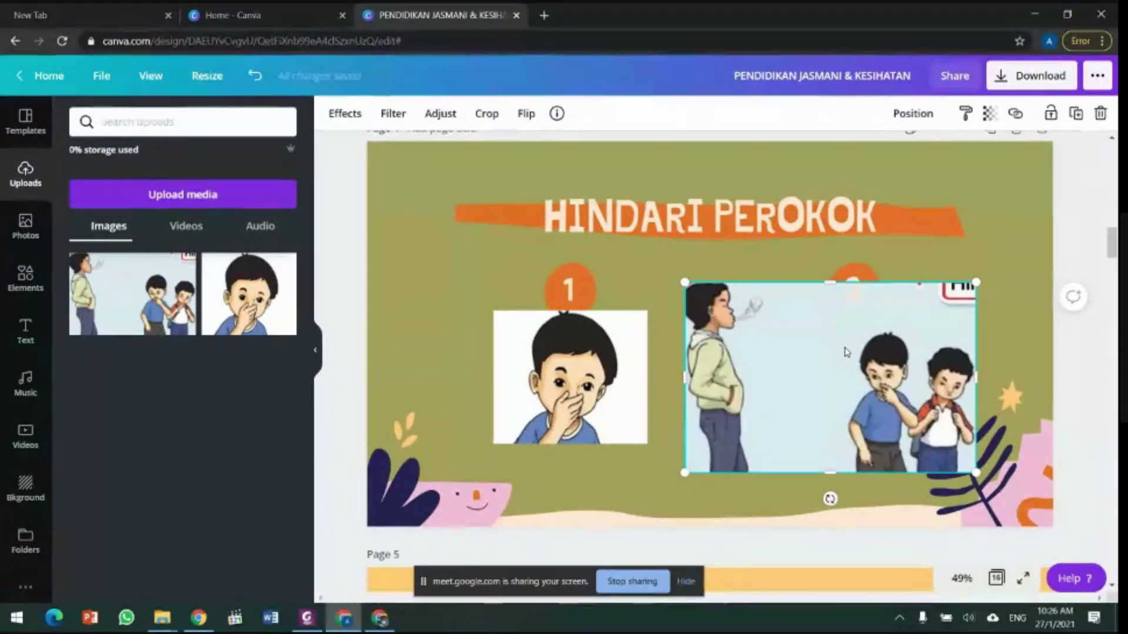
{"action": "mouse_move", "coordinate": [976, 472]}
{"action": "left_mouse_down"}
{"action": "mouse_move", "coordinate": [1068, 533]}
{"action": "mouse_move", "coordinate": [911, 428]}
{"action": "mouse_move", "coordinate": [800, 376]}
{"action": "mouse_move", "coordinate": [841, 417]}
{"action": "mouse_move", "coordinate": [977, 468]}
{"action": "left_mouse_up"}
{"action": "left_click_drag", "start_coordinate": [686, 468], "coordinate": [764, 418]}
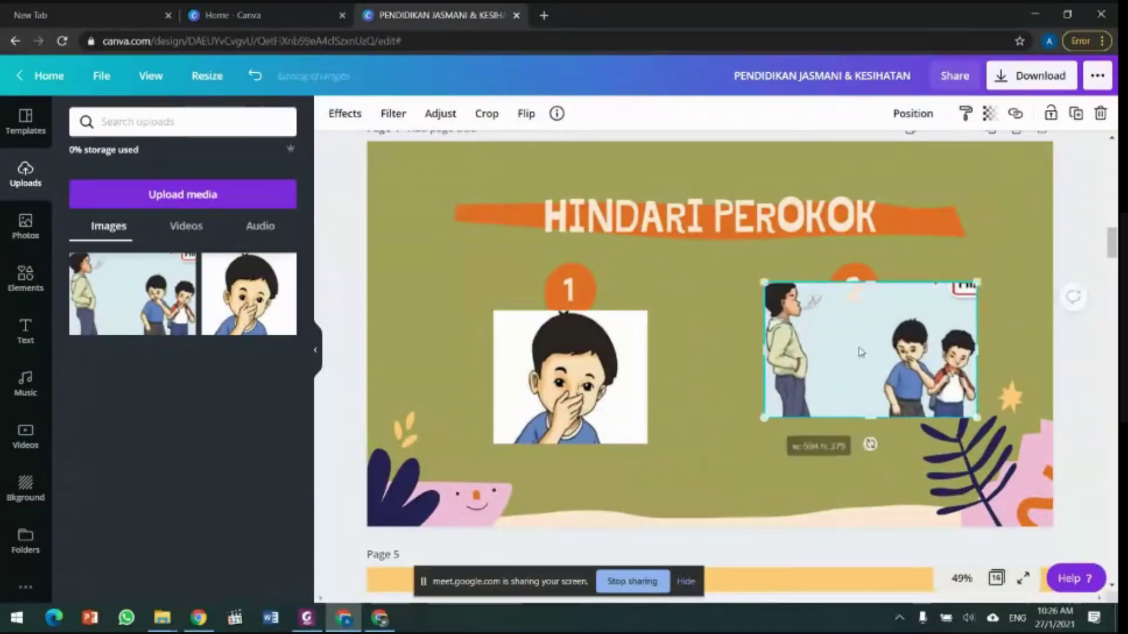
{"action": "left_click_drag", "start_coordinate": [861, 353], "coordinate": [842, 371]}
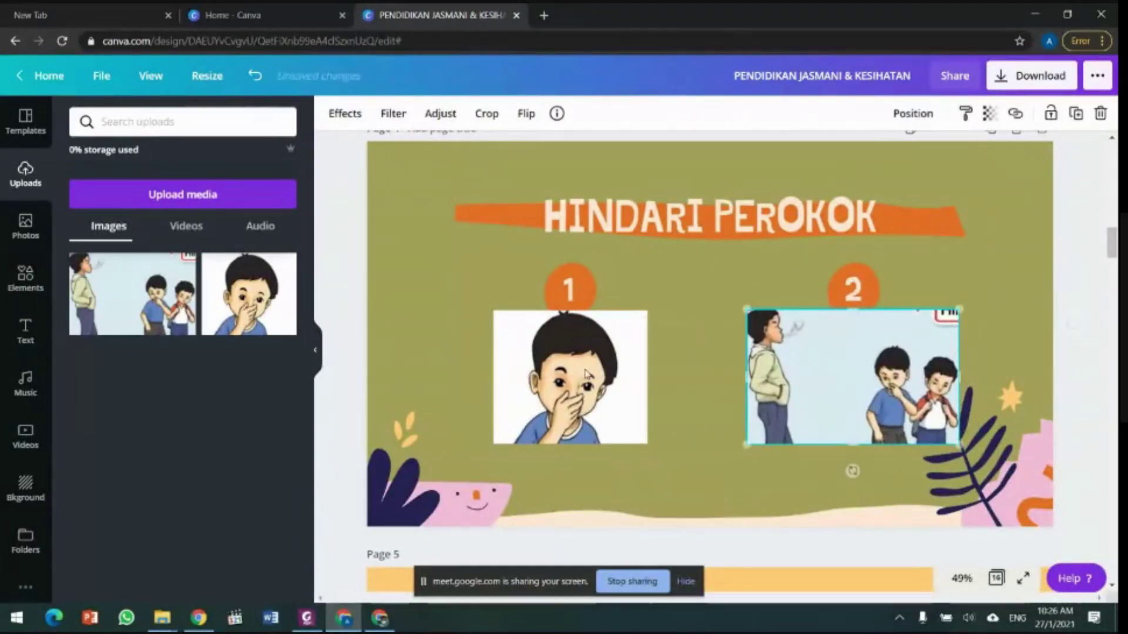
{"action": "left_click", "coordinate": [678, 417]}
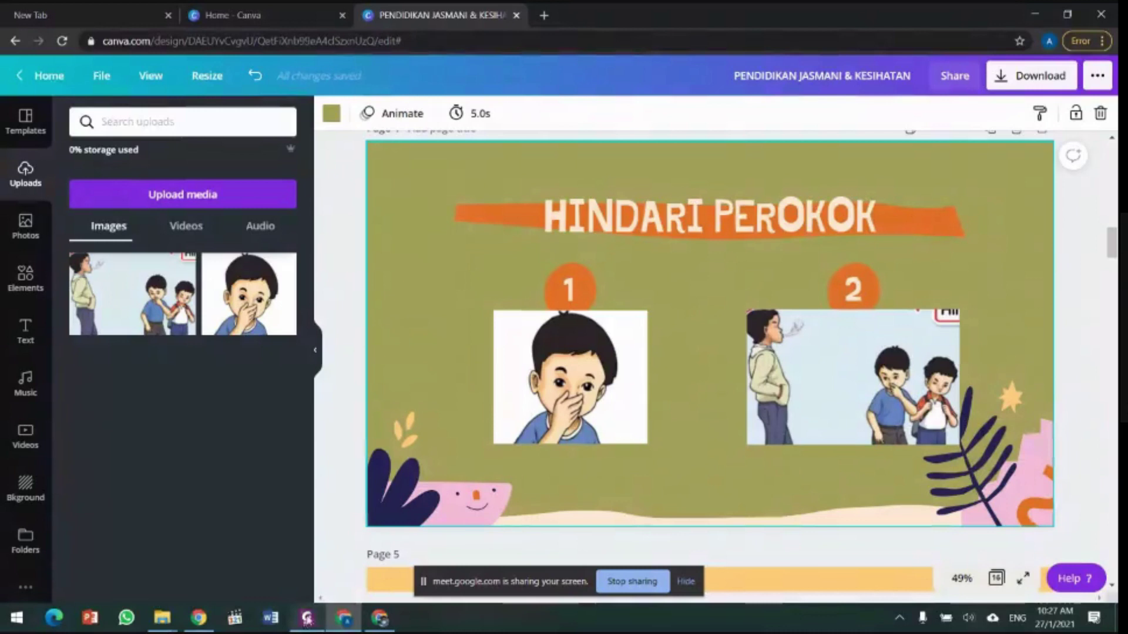
Step: Consult the picture captions on the textbook's "Hindari perokok" page in Foxit PhantomPDF and return to Canva
{"action": "left_click", "coordinate": [306, 618]}
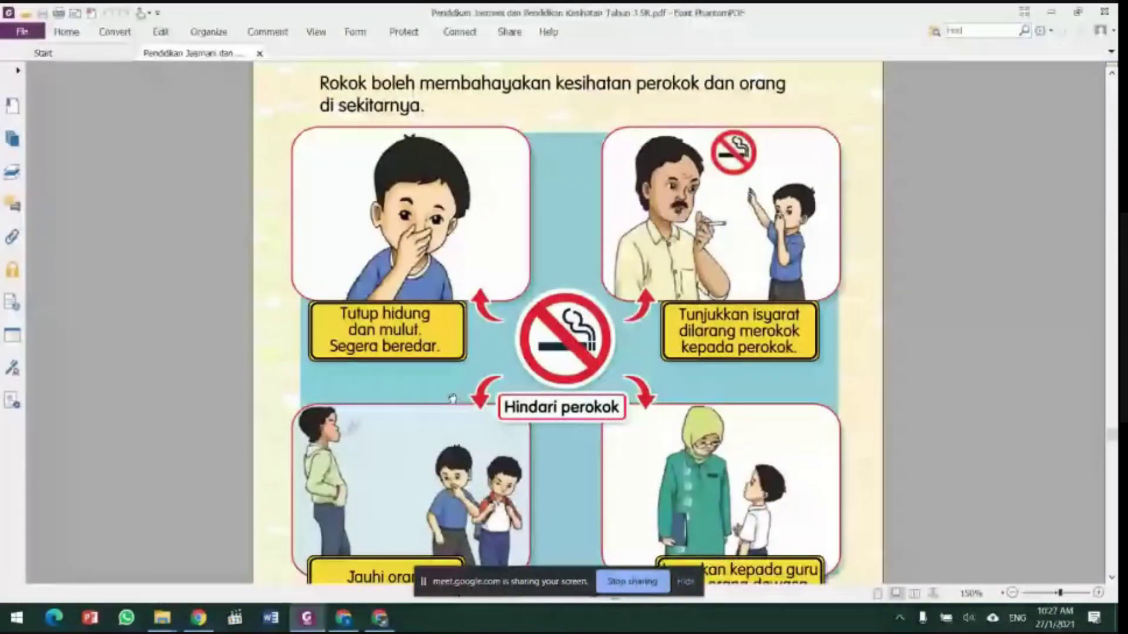
{"action": "scroll", "coordinate": [452, 399], "scroll_direction": "down", "scroll_amount": 1}
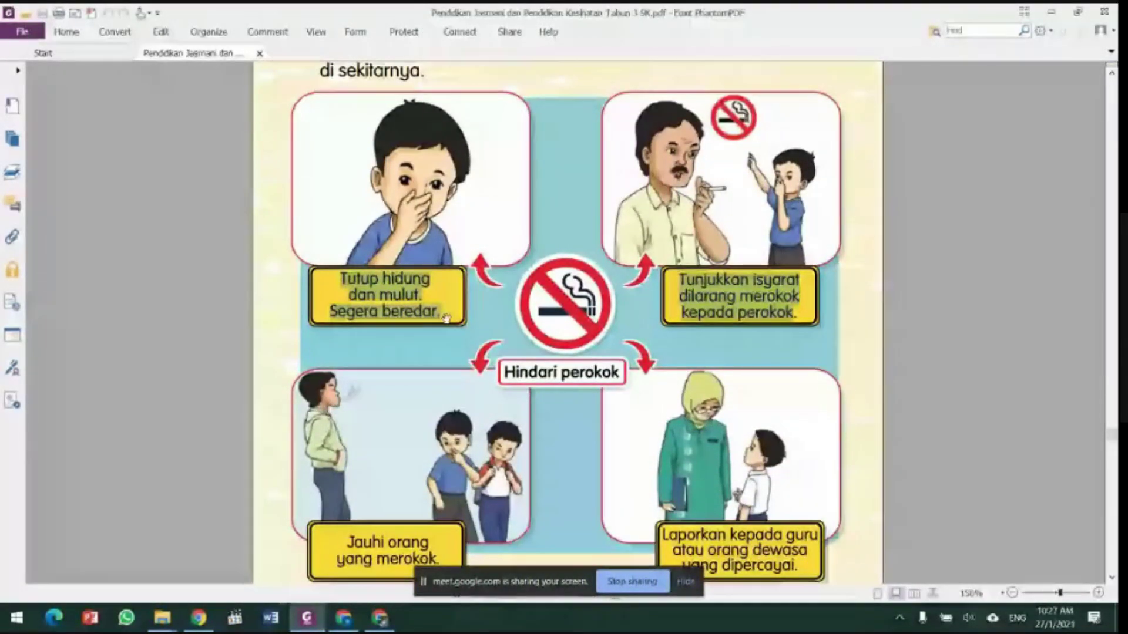
{"action": "left_click", "coordinate": [1051, 11]}
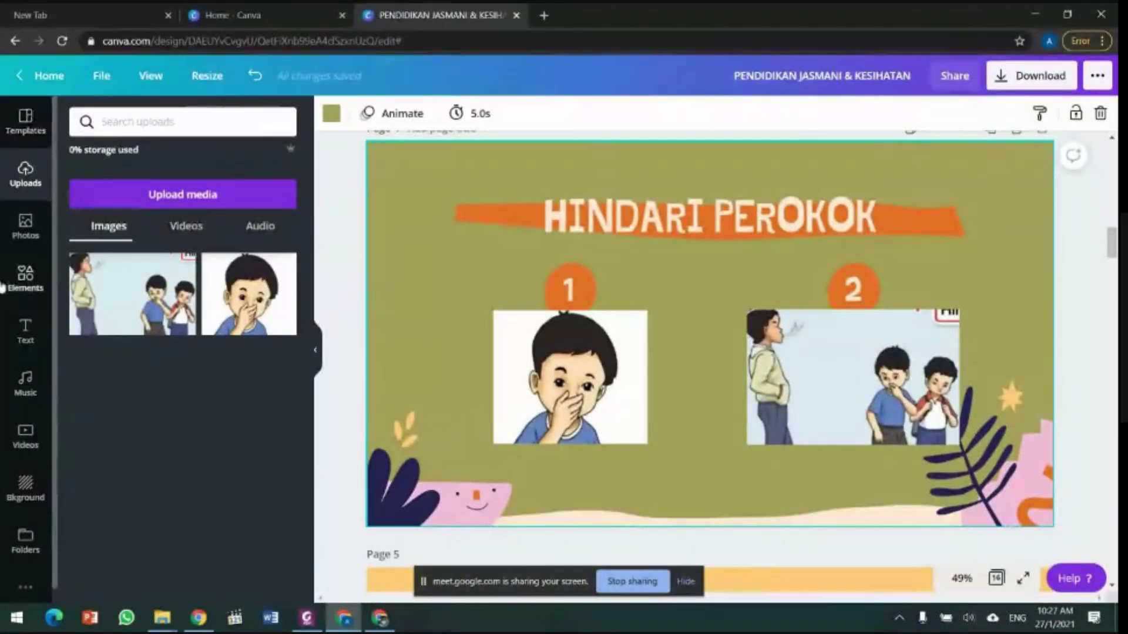
Step: Add a subheading text box to page 4 and place it over the lower edge of the picture under number 1
{"action": "left_click", "coordinate": [26, 338]}
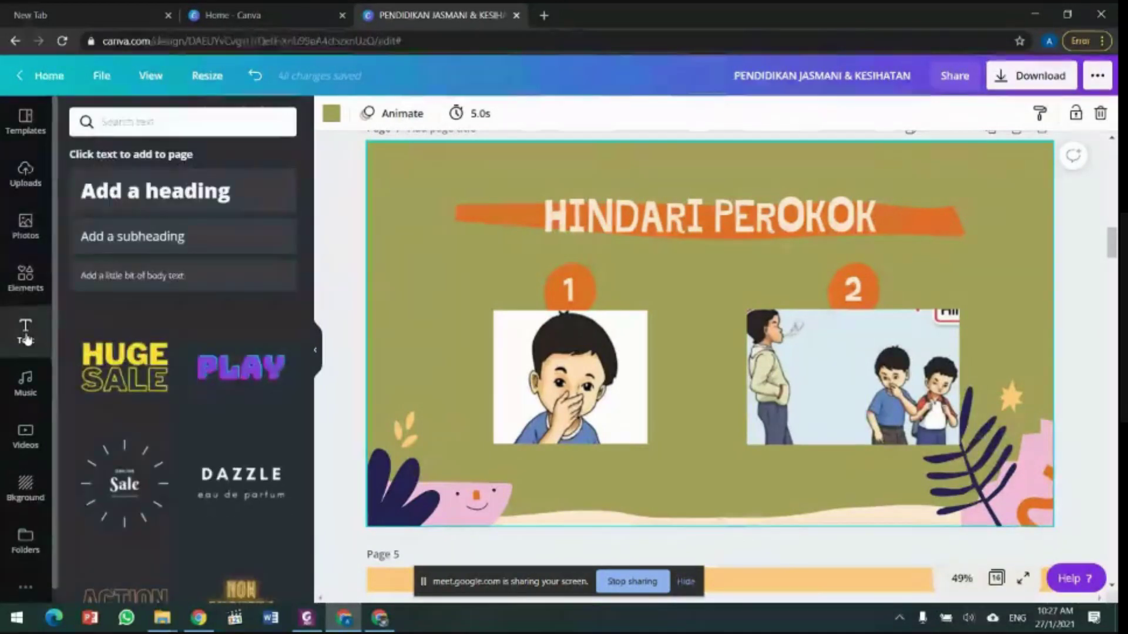
{"action": "scroll", "coordinate": [215, 354], "scroll_direction": "down", "scroll_amount": 5}
{"action": "scroll", "coordinate": [214, 353], "scroll_direction": "down", "scroll_amount": 10}
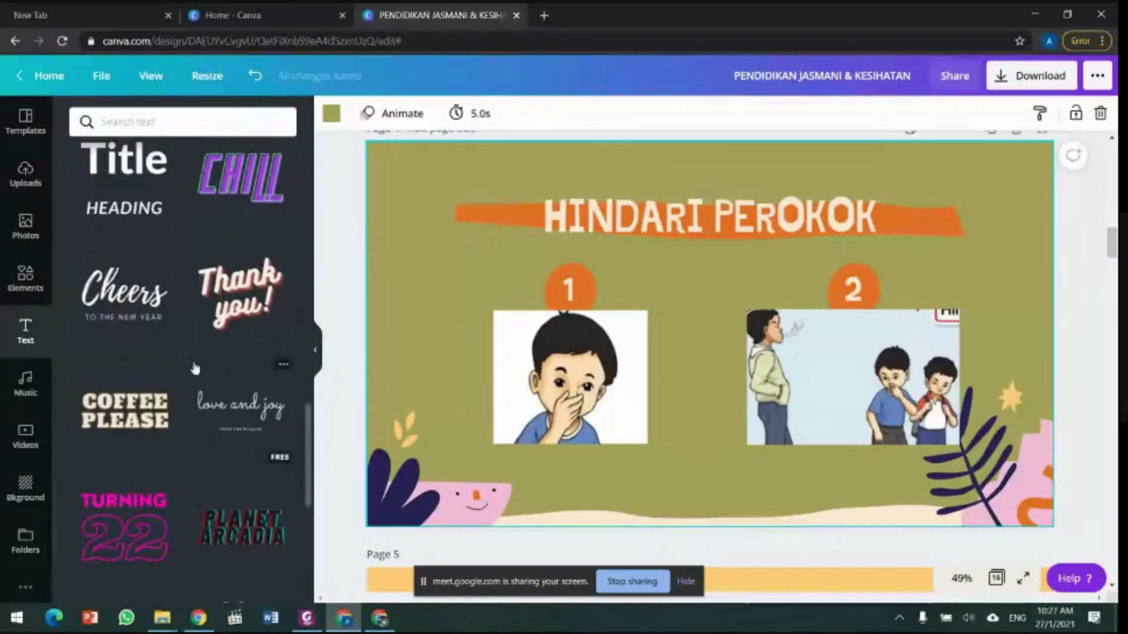
{"action": "scroll", "coordinate": [195, 368], "scroll_direction": "up", "scroll_amount": 15}
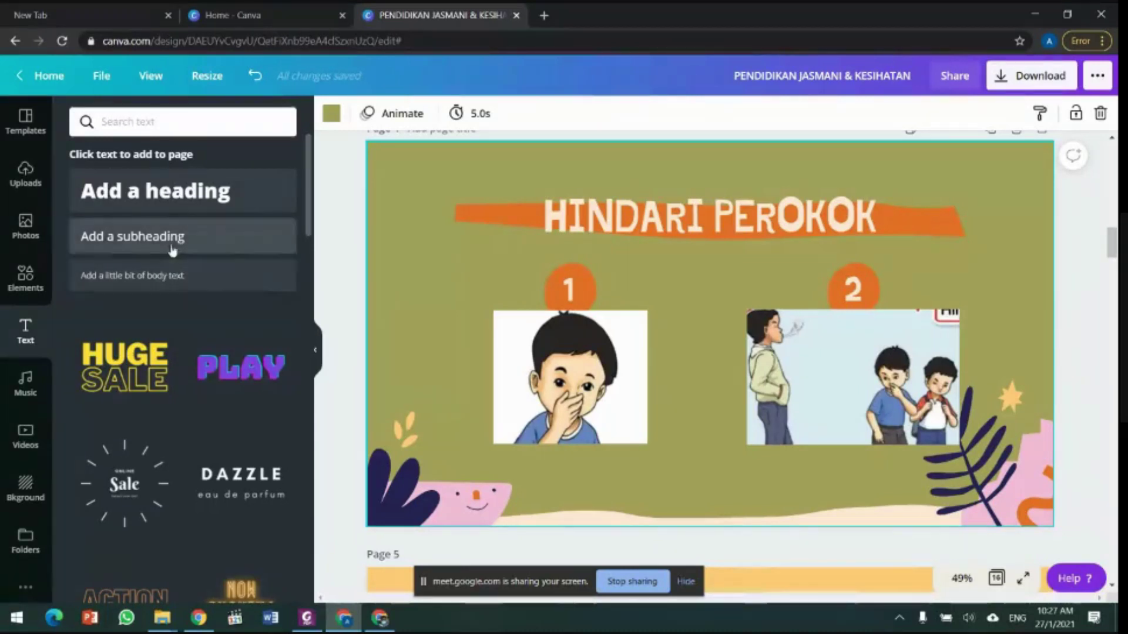
{"action": "left_click", "coordinate": [174, 242]}
{"action": "left_click", "coordinate": [689, 318]}
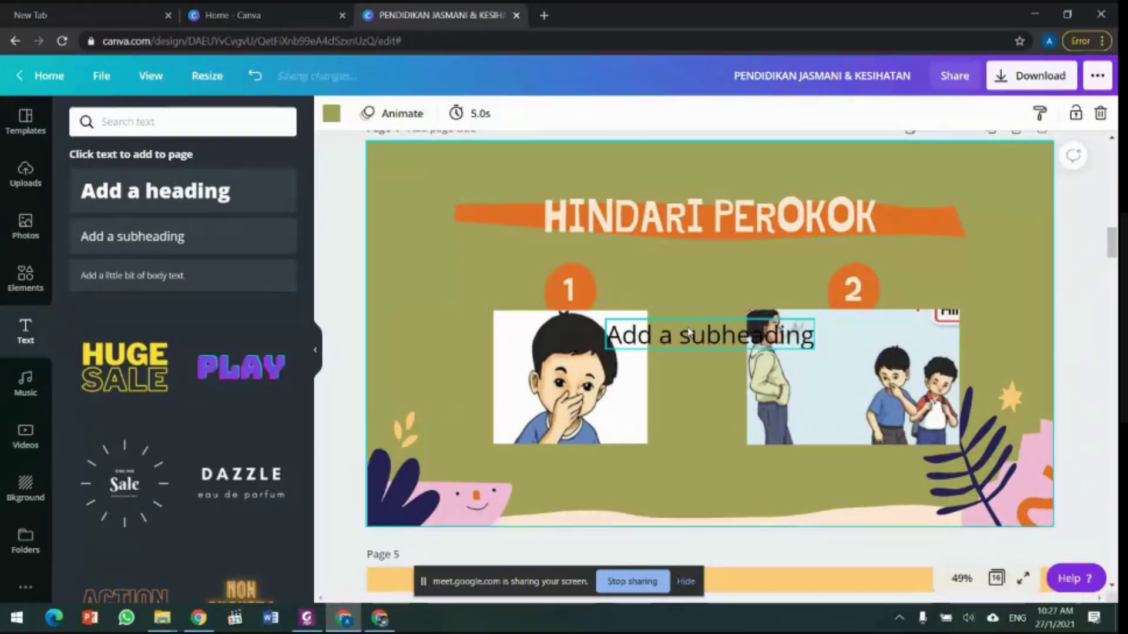
{"action": "left_click_drag", "start_coordinate": [687, 322], "coordinate": [556, 431]}
{"action": "triple_click", "coordinate": [560, 447]}
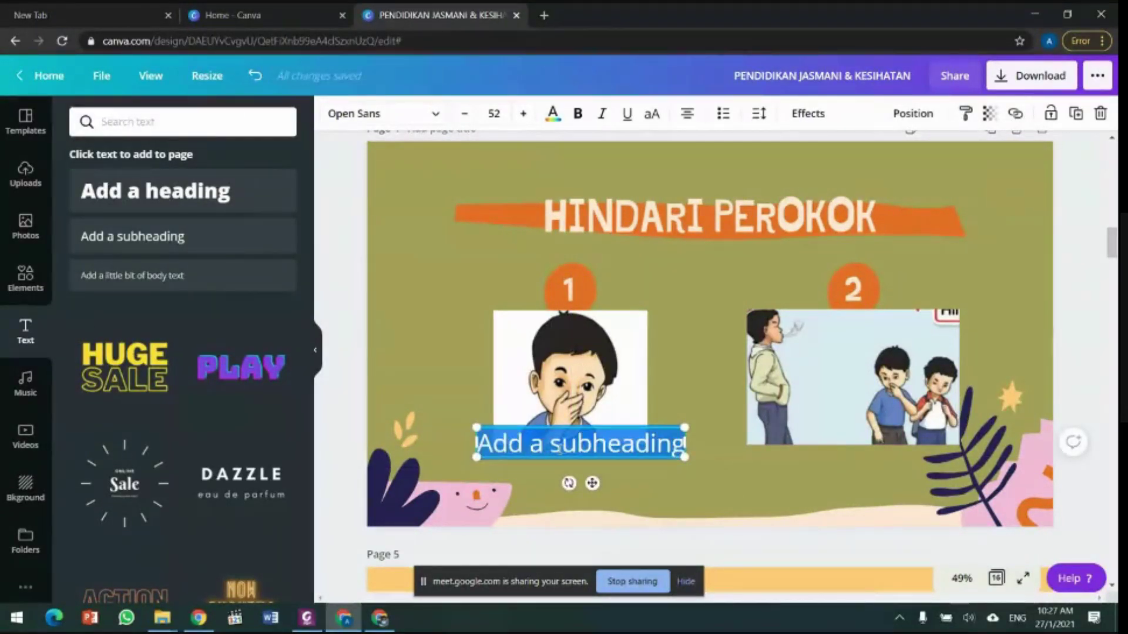
Step: Check the first caption in the textbook PDF and replace the subheading's placeholder text with "tutup hidung dan mulut"
{"action": "key", "text": "alt+Tab"}
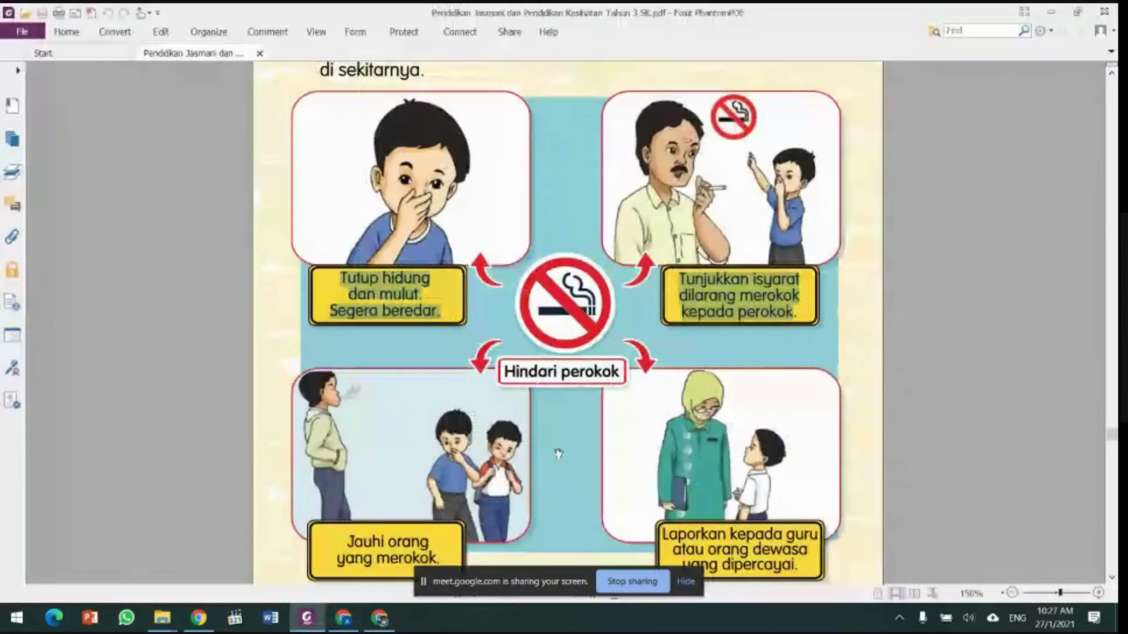
{"action": "key", "text": "alt+Tab"}
{"action": "type", "text": "tUTUP"}
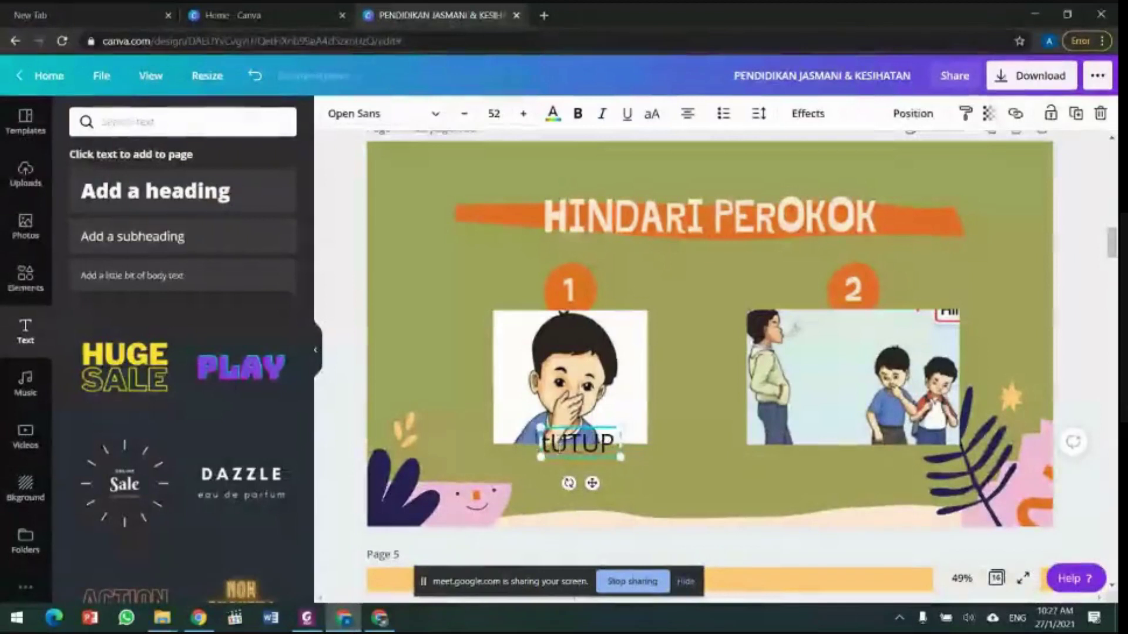
{"action": "key", "text": "BackSpace"}
{"action": "key", "text": "BackSpace"}
{"action": "key", "text": "BackSpace"}
{"action": "key", "text": "BackSpace"}
{"action": "key", "text": "BackSpace"}
{"action": "key", "text": "Caps_Lock"}
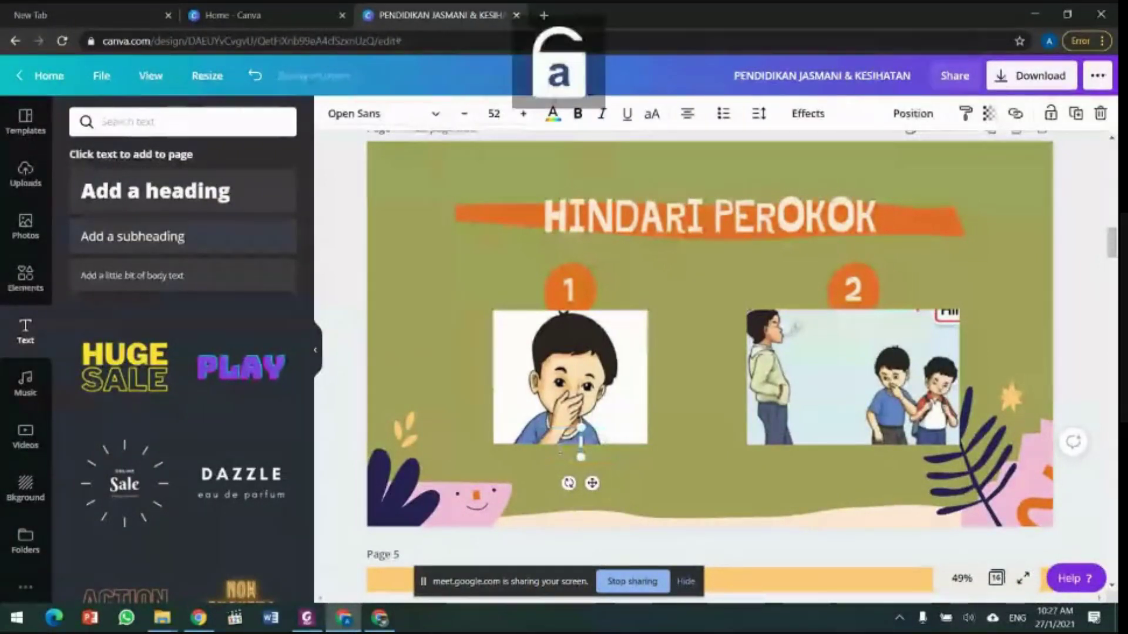
{"action": "type", "text": "tutu"}
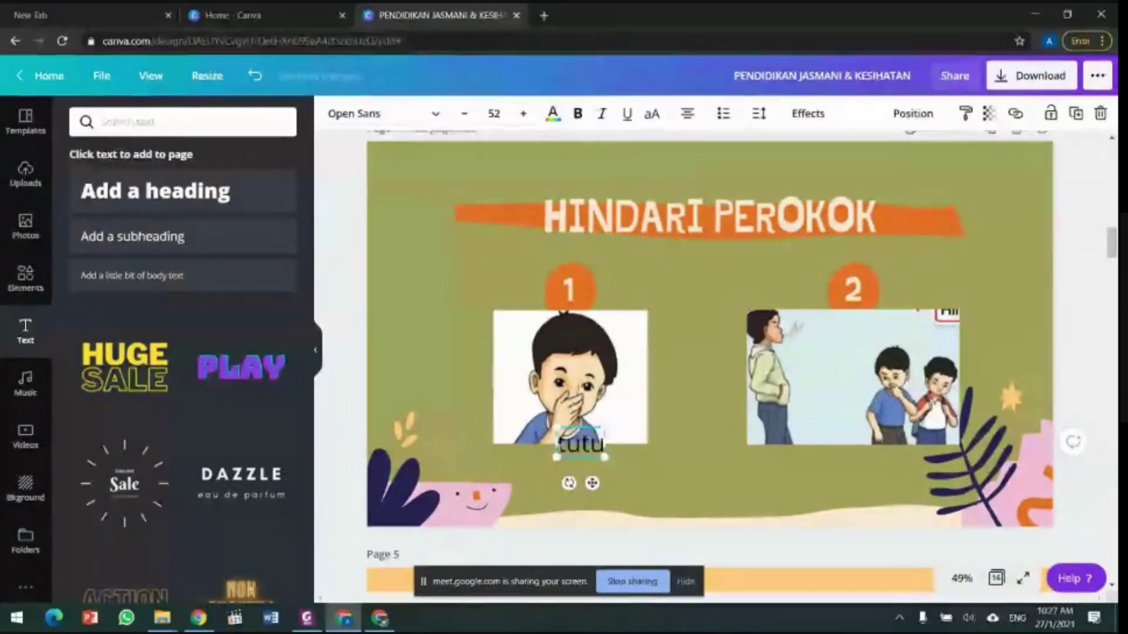
{"action": "type", "text": "p hidung dan mulut"}
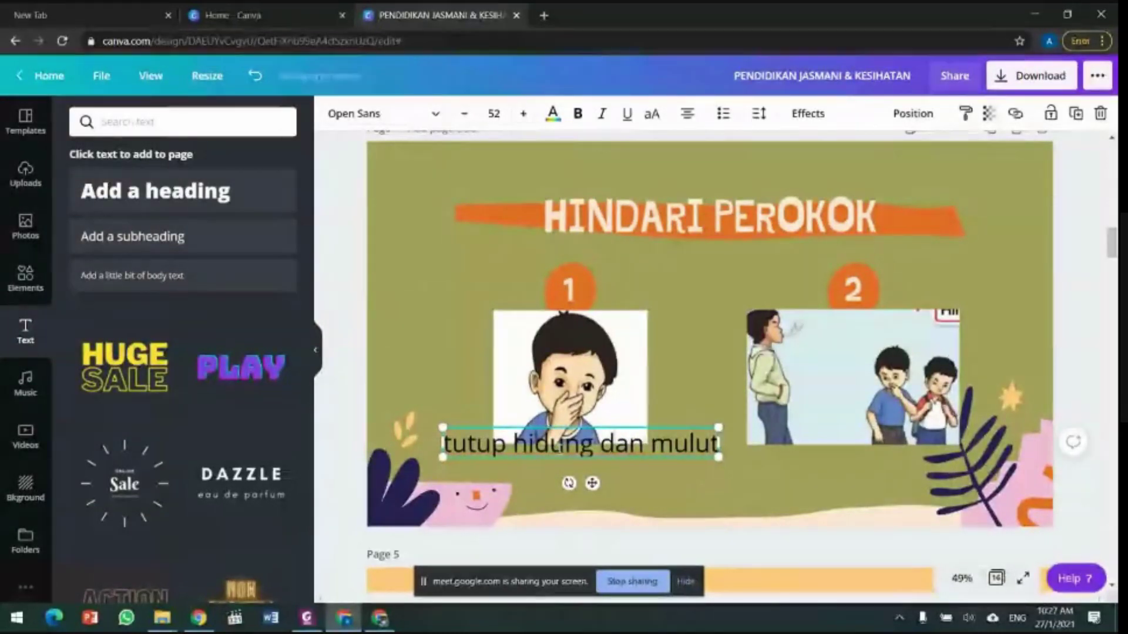
Step: Narrow the "tutup hidung dan mulut" caption so it wraps onto two lines and centre it beneath number 1
{"action": "left_click_drag", "start_coordinate": [719, 444], "coordinate": [659, 458]}
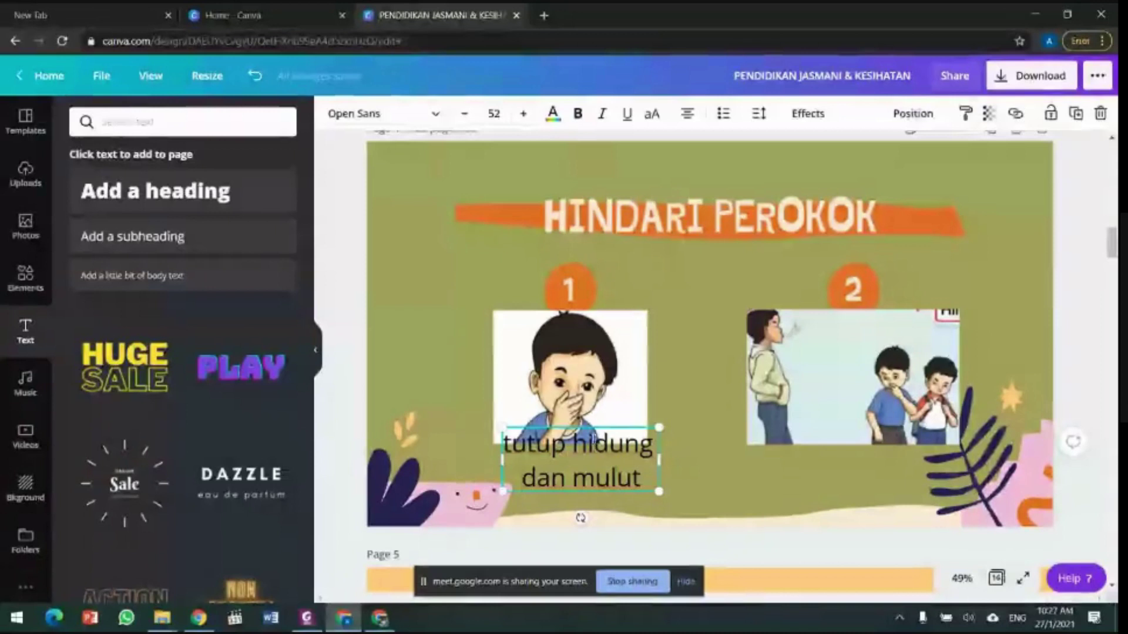
{"action": "left_click", "coordinate": [693, 453]}
{"action": "left_click_drag", "start_coordinate": [630, 444], "coordinate": [618, 439]}
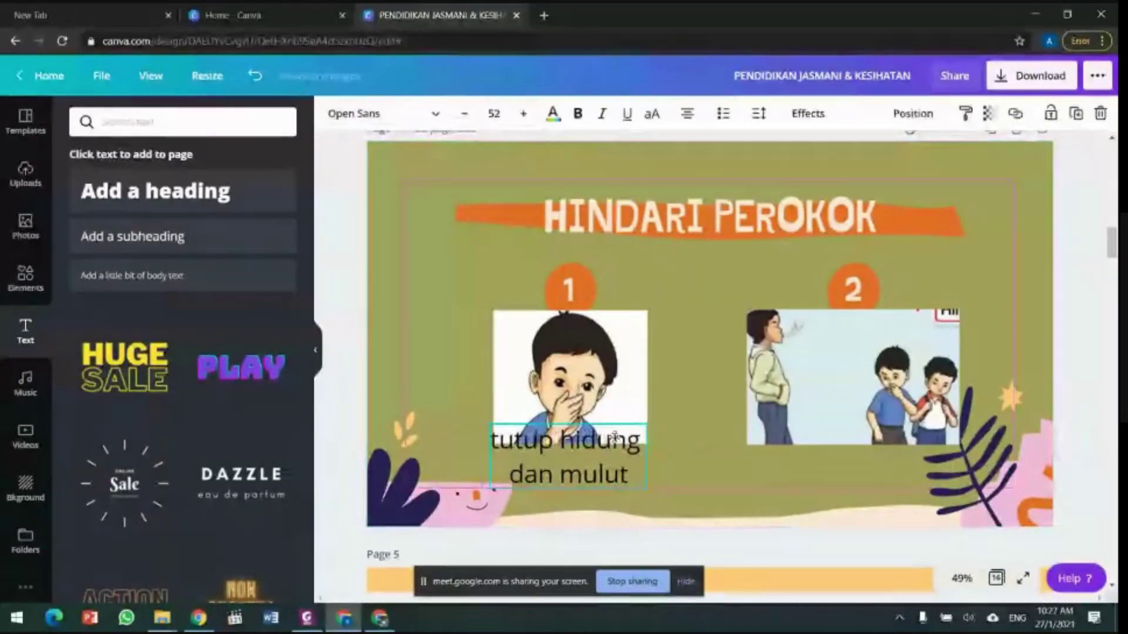
{"action": "left_click", "coordinate": [699, 453]}
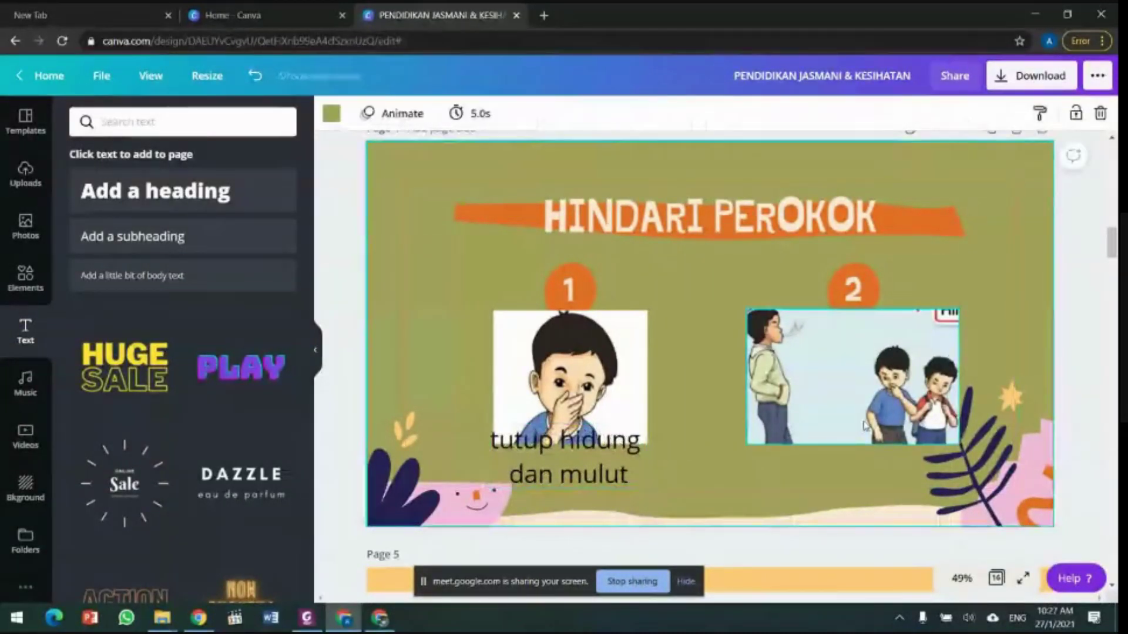
Step: Check the second picture's caption in the textbook PDF and add a subheading reading "Jauhi orang yang merokok" to page 4
{"action": "key", "text": "alt+Tab"}
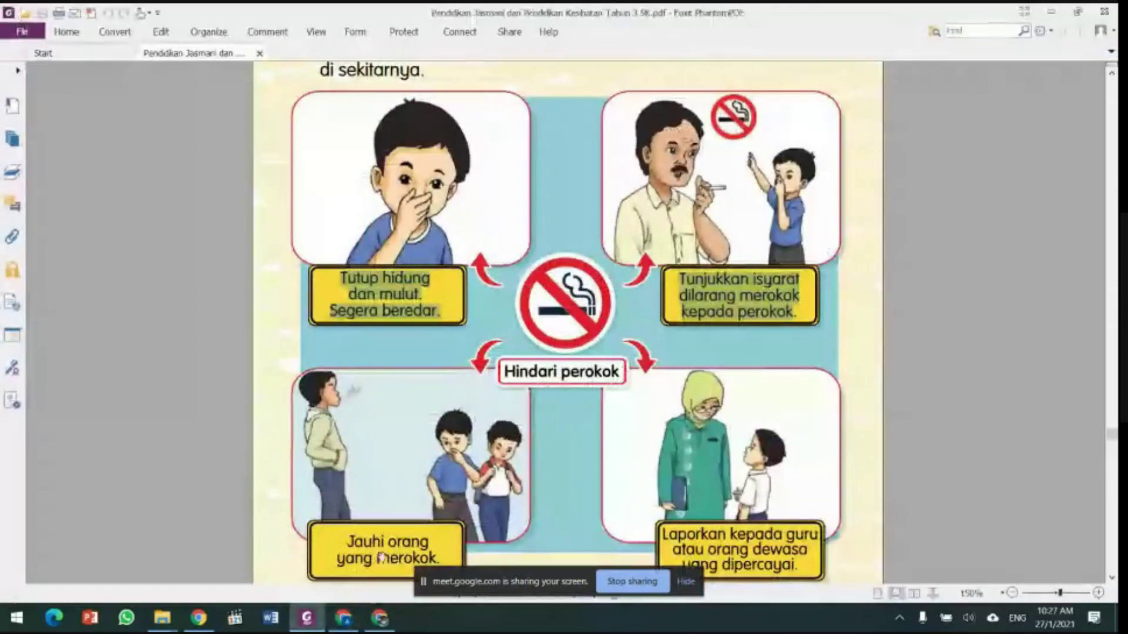
{"action": "key", "text": "alt+Tab"}
{"action": "left_click", "coordinate": [587, 465]}
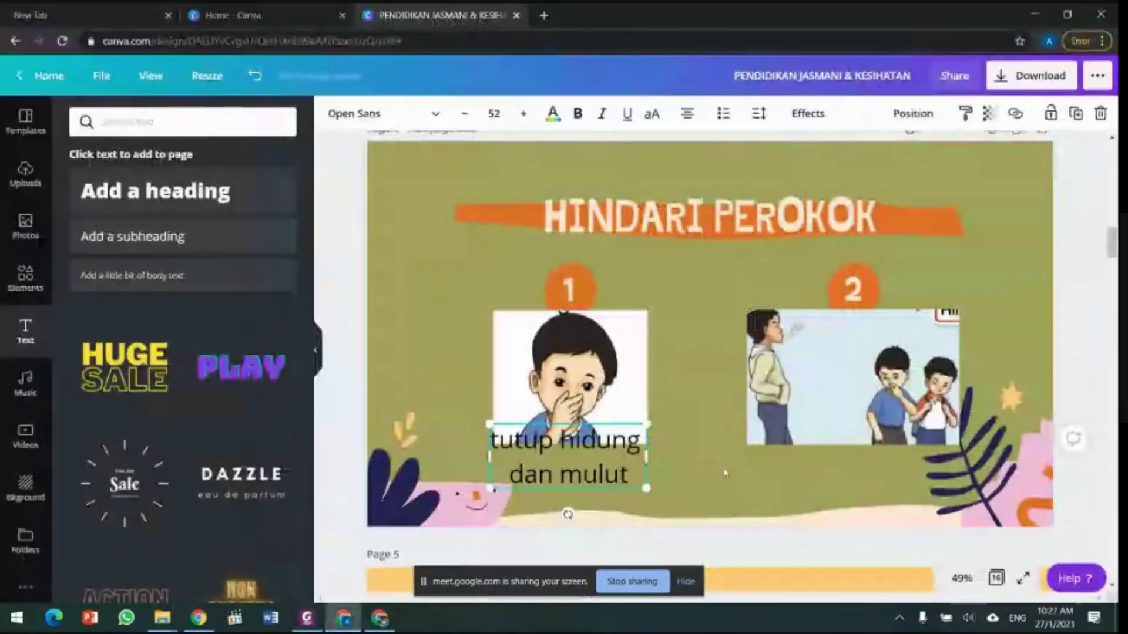
{"action": "left_click", "coordinate": [407, 353]}
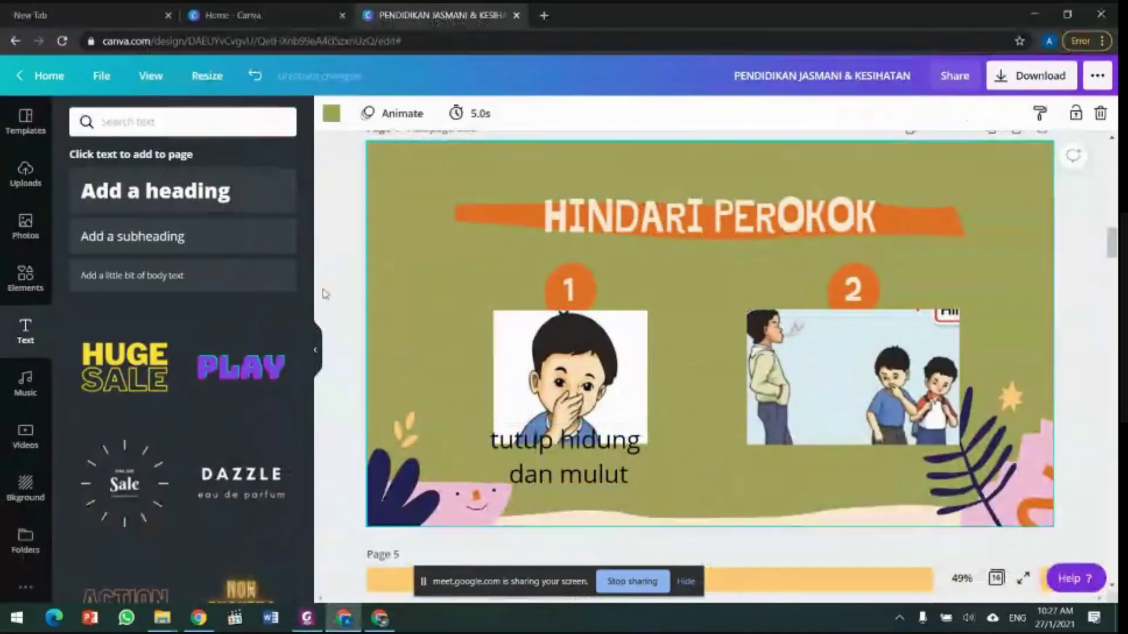
{"action": "left_click", "coordinate": [144, 241]}
{"action": "left_click", "coordinate": [682, 320]}
{"action": "key", "text": "ctrl+a"}
{"action": "type", "text": "Jau"}
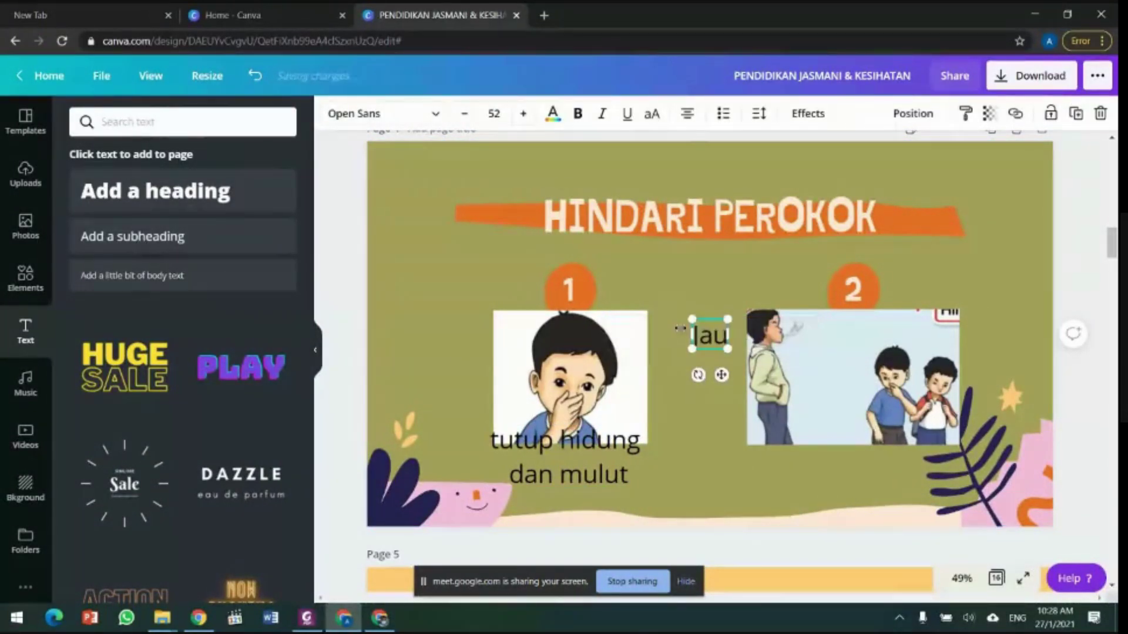
{"action": "type", "text": "hi orang"}
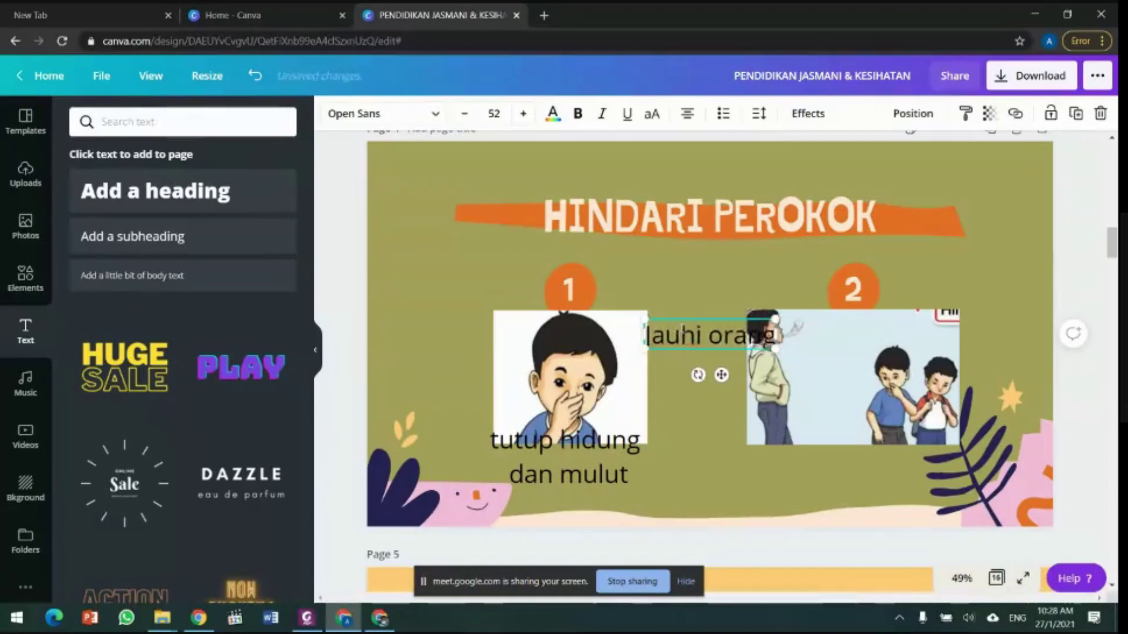
{"action": "type", "text": " yang merokok"}
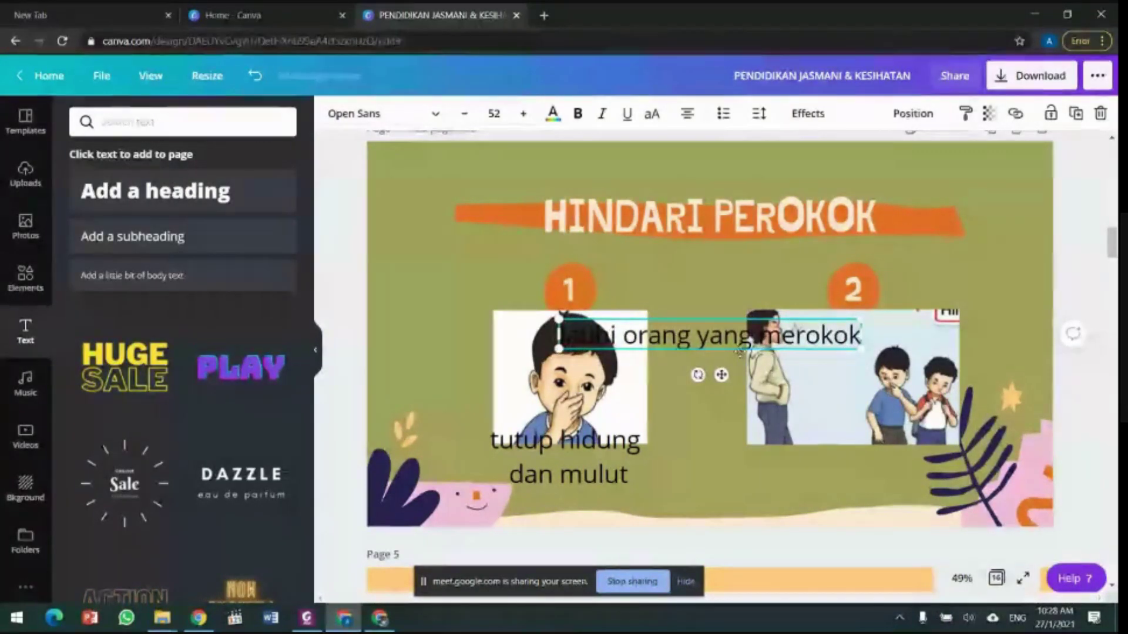
Step: Wrap the "Jauhi orang yang merokok" caption onto two lines and place it under picture 2, level with the first caption
{"action": "key", "text": "Escape"}
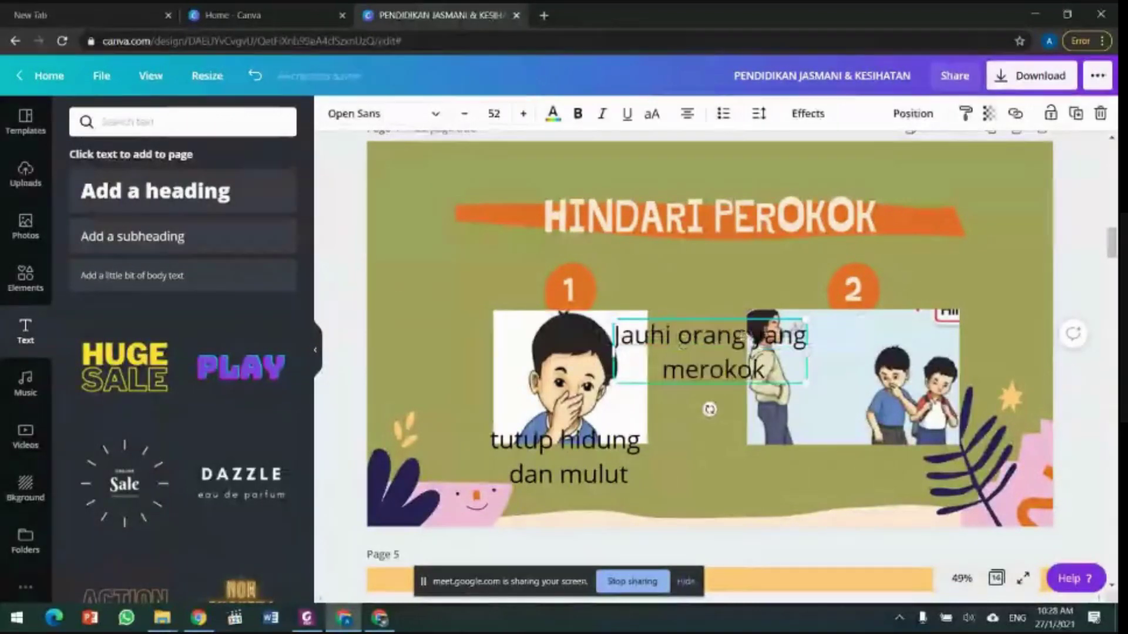
{"action": "left_click", "coordinate": [701, 294]}
{"action": "left_click_drag", "start_coordinate": [713, 361], "coordinate": [875, 443]}
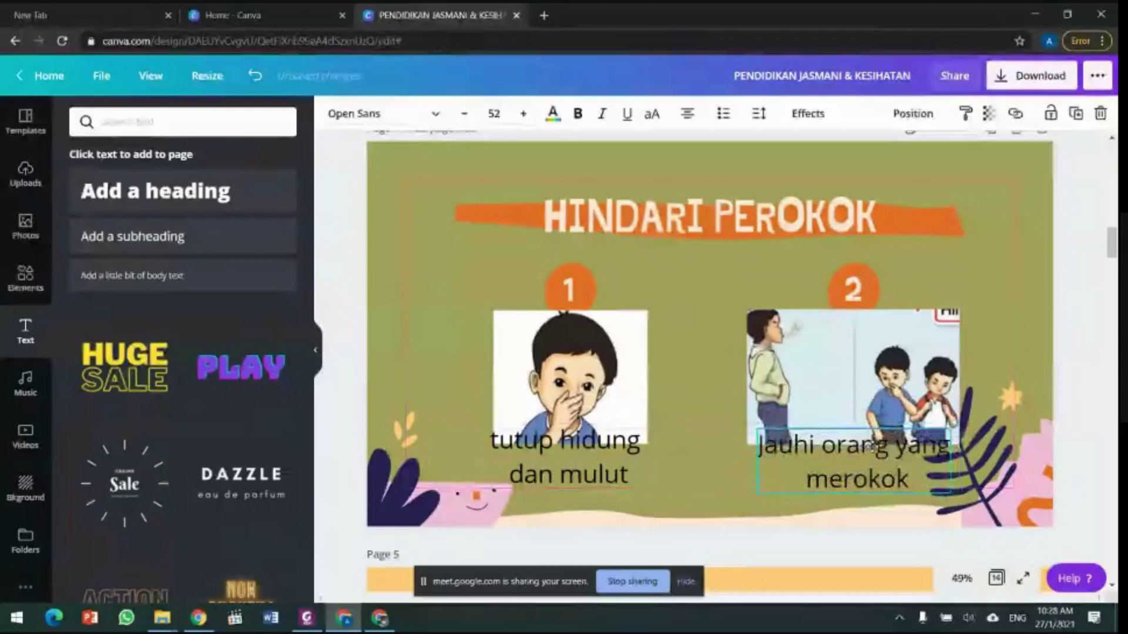
{"action": "left_click", "coordinate": [687, 481]}
{"action": "left_click", "coordinate": [536, 451]}
{"action": "left_click_drag", "start_coordinate": [536, 451], "coordinate": [537, 452]}
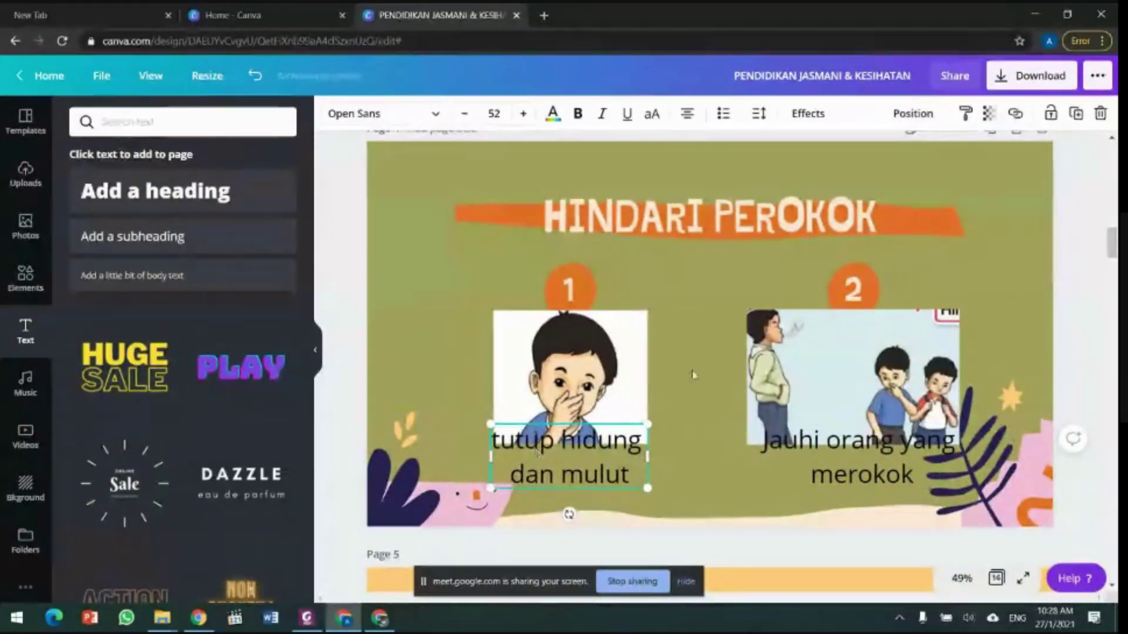
{"action": "left_click", "coordinate": [727, 372]}
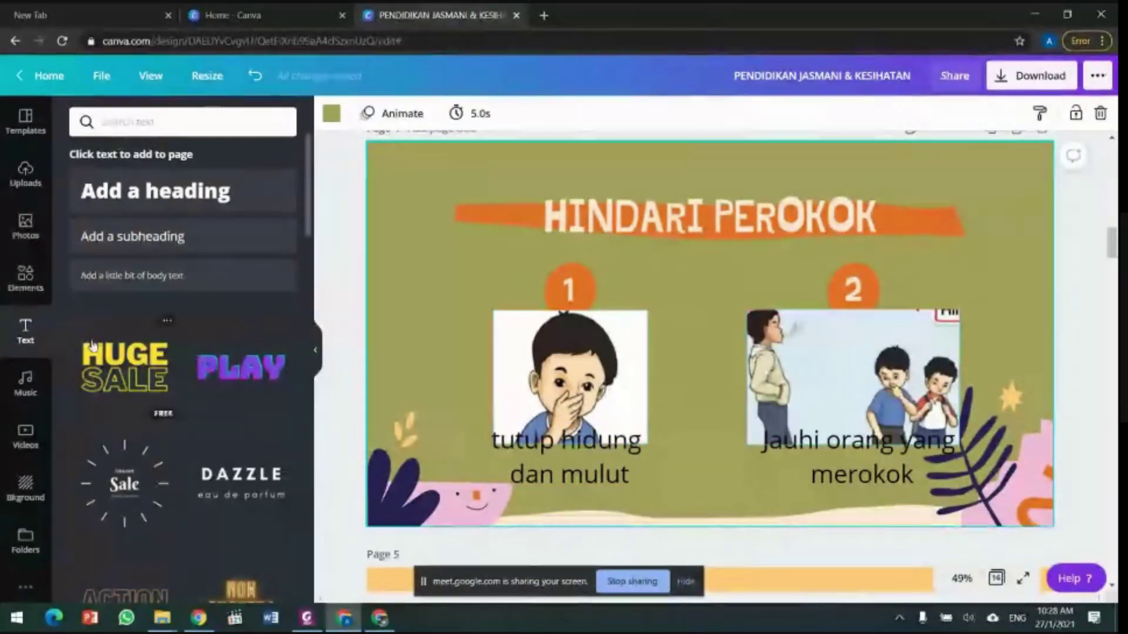
Step: Add a square shape, form it into an orange rectangle and place it behind the "tutup hidung dan mulut" caption
{"action": "left_click", "coordinate": [25, 289]}
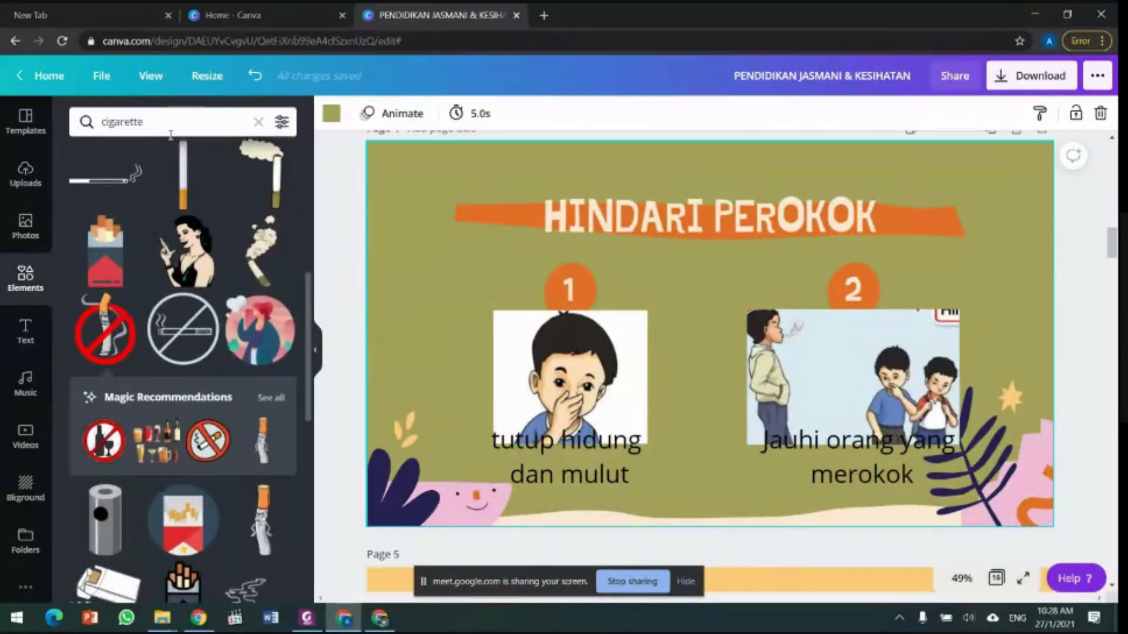
{"action": "left_click", "coordinate": [258, 122]}
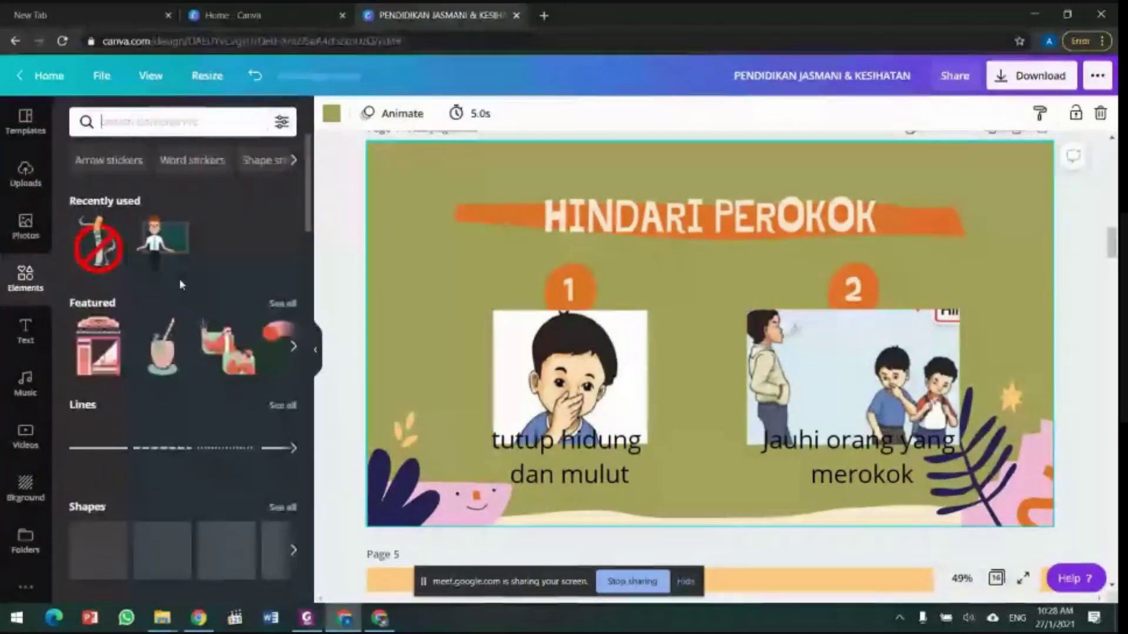
{"action": "scroll", "coordinate": [186, 292], "scroll_direction": "down", "scroll_amount": 3}
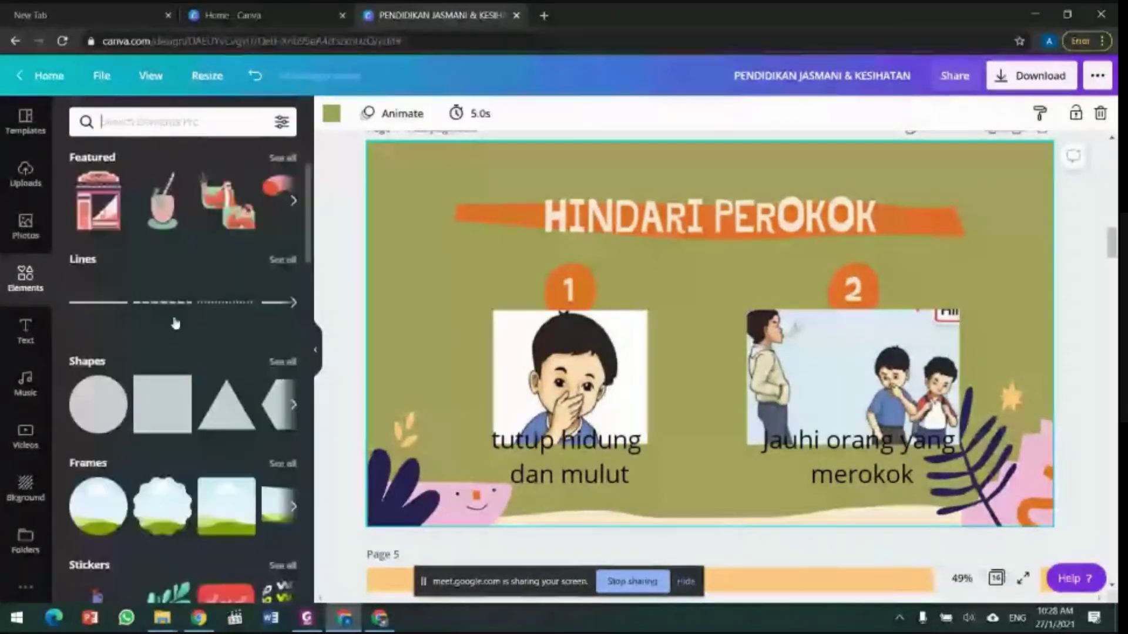
{"action": "left_click", "coordinate": [155, 417]}
{"action": "left_click_drag", "start_coordinate": [746, 309], "coordinate": [608, 344]}
{"action": "left_click_drag", "start_coordinate": [581, 284], "coordinate": [581, 418]}
{"action": "left_click_drag", "start_coordinate": [672, 440], "coordinate": [667, 440]}
{"action": "left_click", "coordinate": [576, 521]}
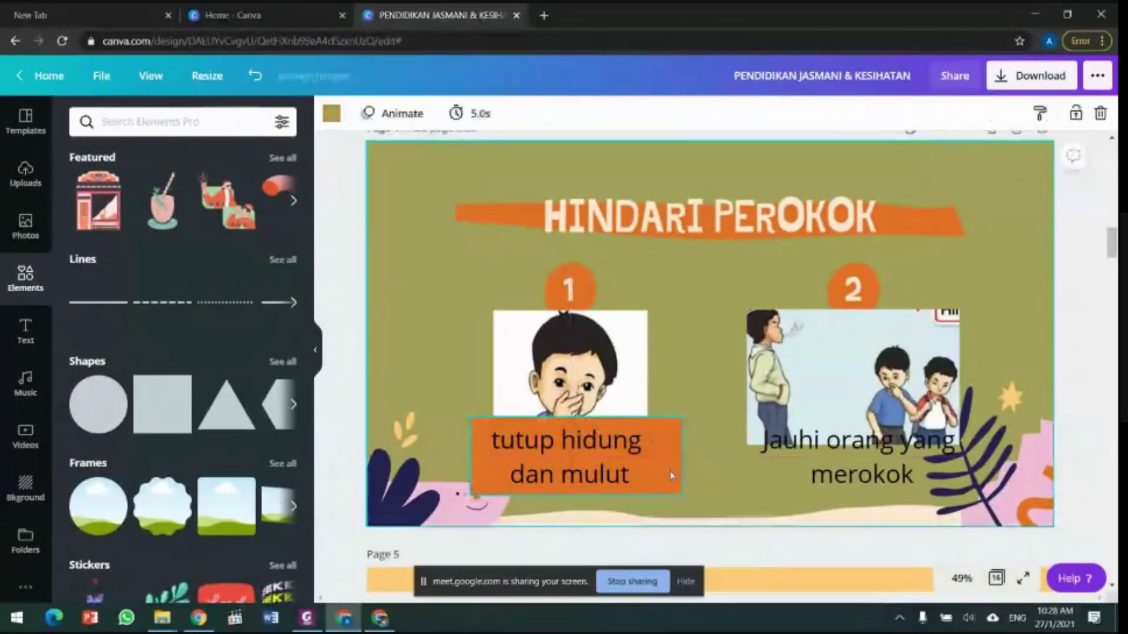
Step: Shrink the "tutup hidung dan mulut" caption and its orange rectangle and centre the rectangle beneath the first picture
{"action": "left_click", "coordinate": [628, 464]}
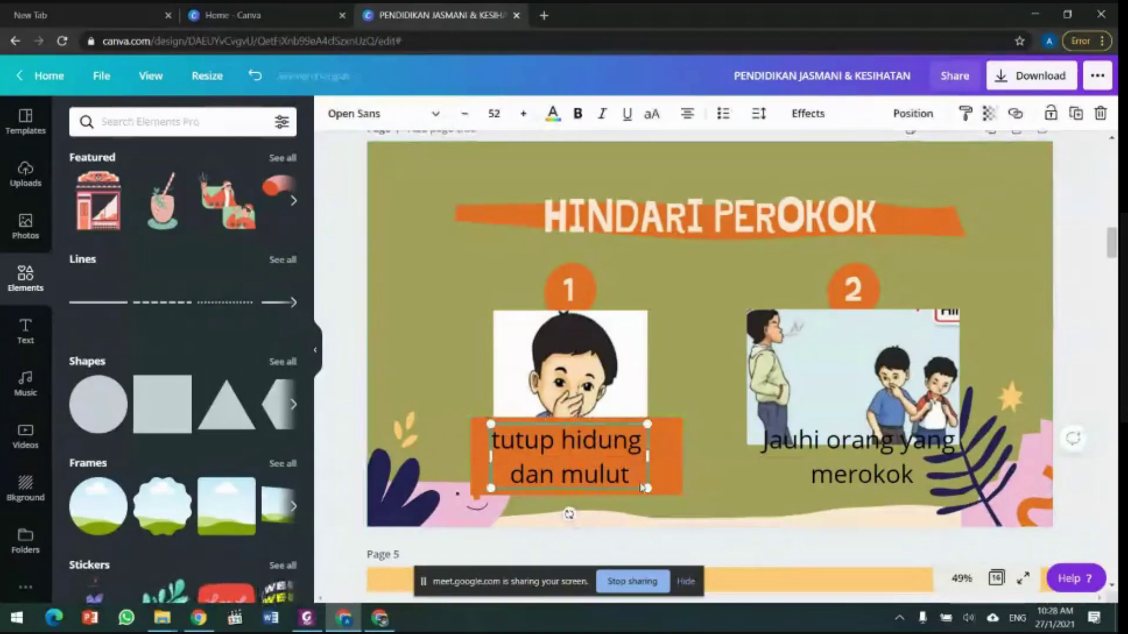
{"action": "left_click_drag", "start_coordinate": [644, 487], "coordinate": [596, 460]}
{"action": "left_click", "coordinate": [595, 458]}
{"action": "left_click_drag", "start_coordinate": [682, 418], "coordinate": [608, 444]}
{"action": "left_click_drag", "start_coordinate": [536, 483], "coordinate": [568, 475]}
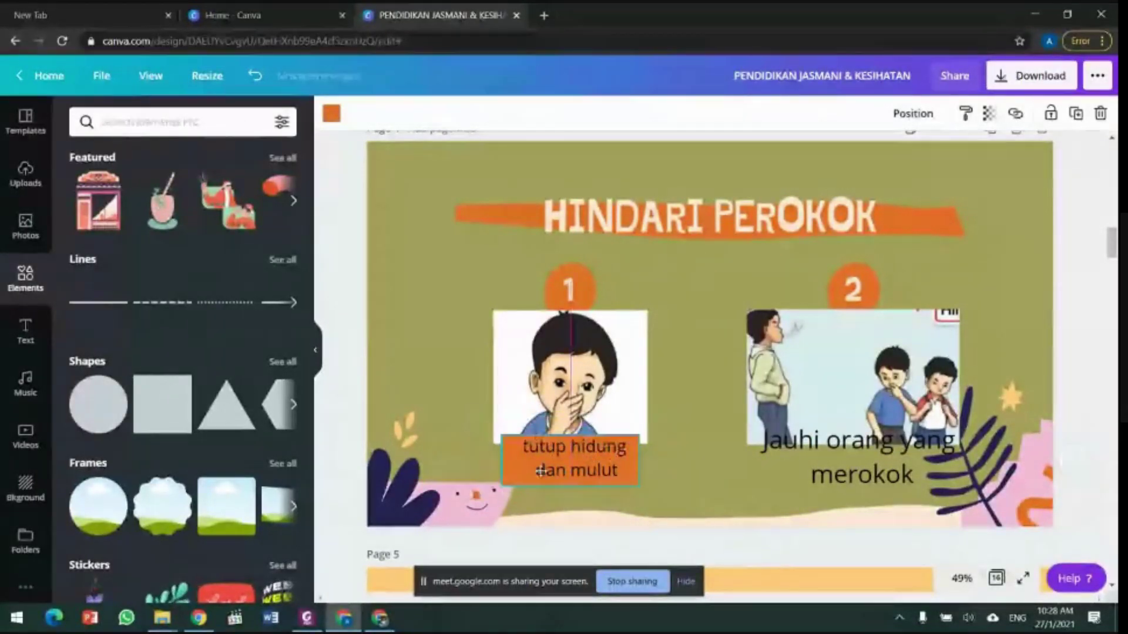
{"action": "left_click", "coordinate": [702, 483]}
{"action": "left_click", "coordinate": [626, 483]}
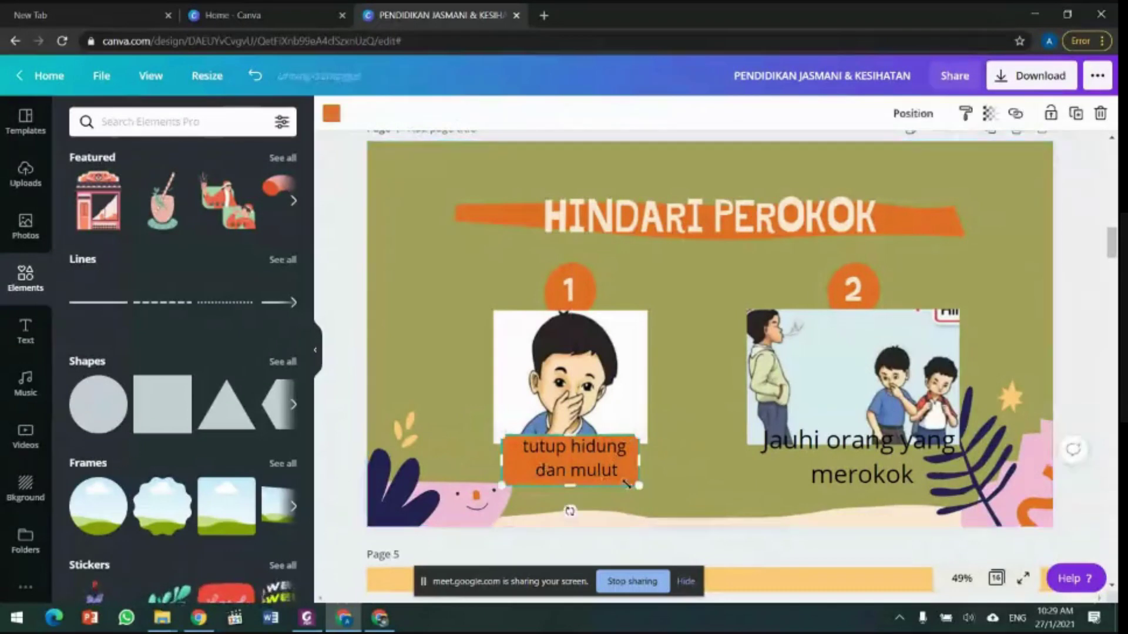
Step: Duplicate the orange rectangle, place the copy over the "Jauhi orang yang merokok" caption and enlarge it to cover the text
{"action": "right_click", "coordinate": [505, 449]}
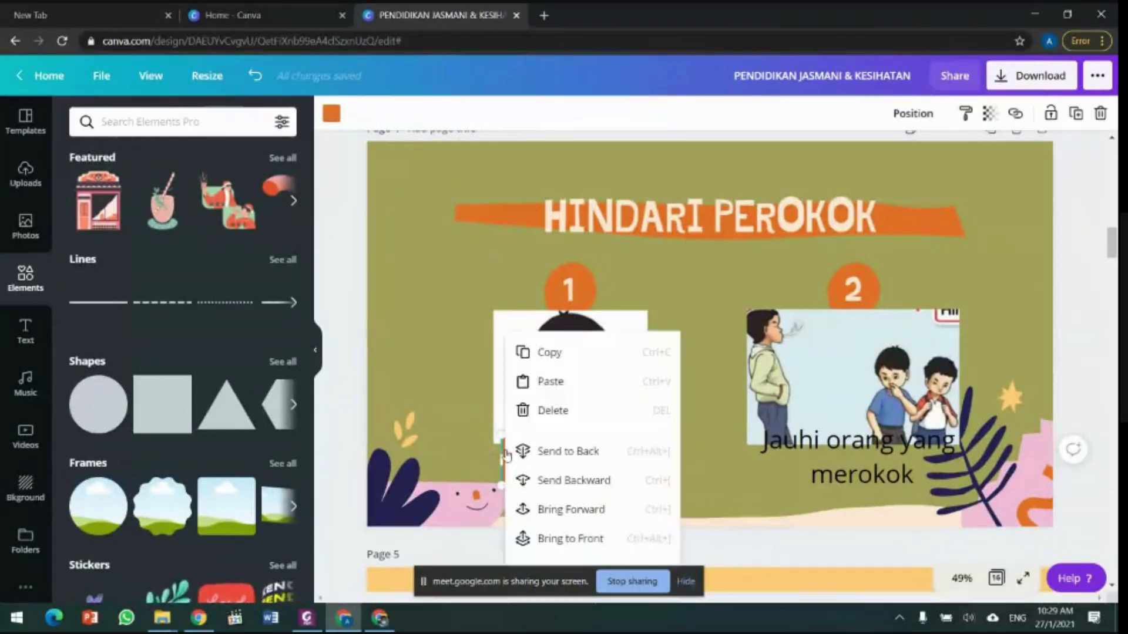
{"action": "left_click", "coordinate": [545, 359]}
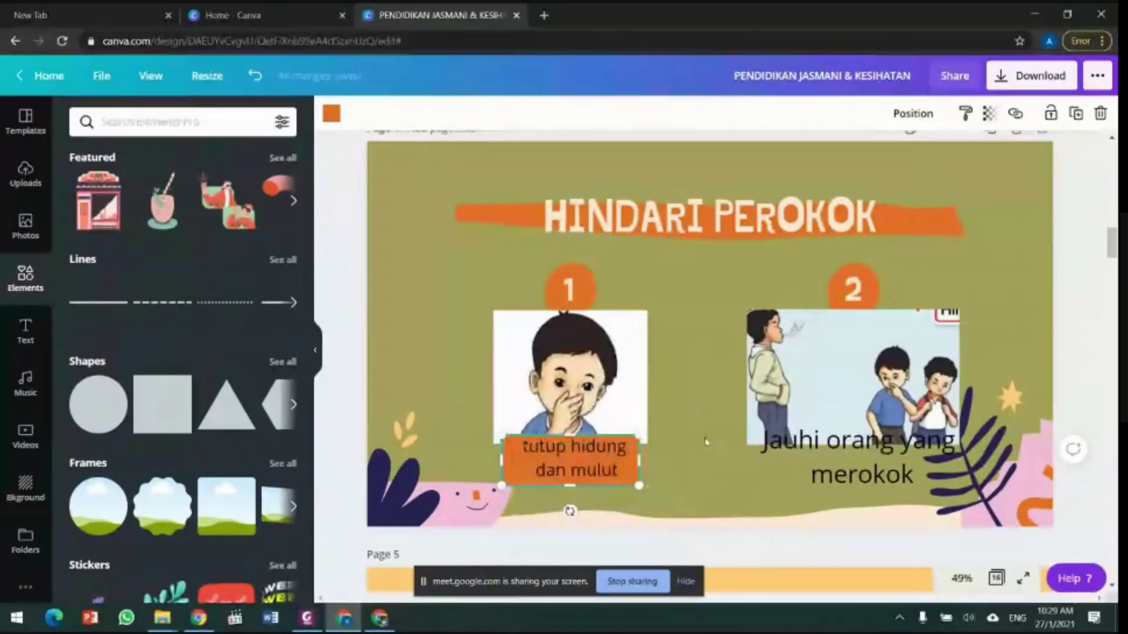
{"action": "left_click", "coordinate": [706, 443]}
{"action": "key", "text": "ctrl+v"}
{"action": "left_click_drag", "start_coordinate": [597, 452], "coordinate": [966, 454]}
{"action": "left_click_drag", "start_coordinate": [856, 479], "coordinate": [857, 493]}
{"action": "left_click", "coordinate": [717, 454]}
Step: Send the orange rectangle under picture 2 to the back, behind the "Jauhi orang yang merokok" caption
{"action": "left_click", "coordinate": [835, 461]}
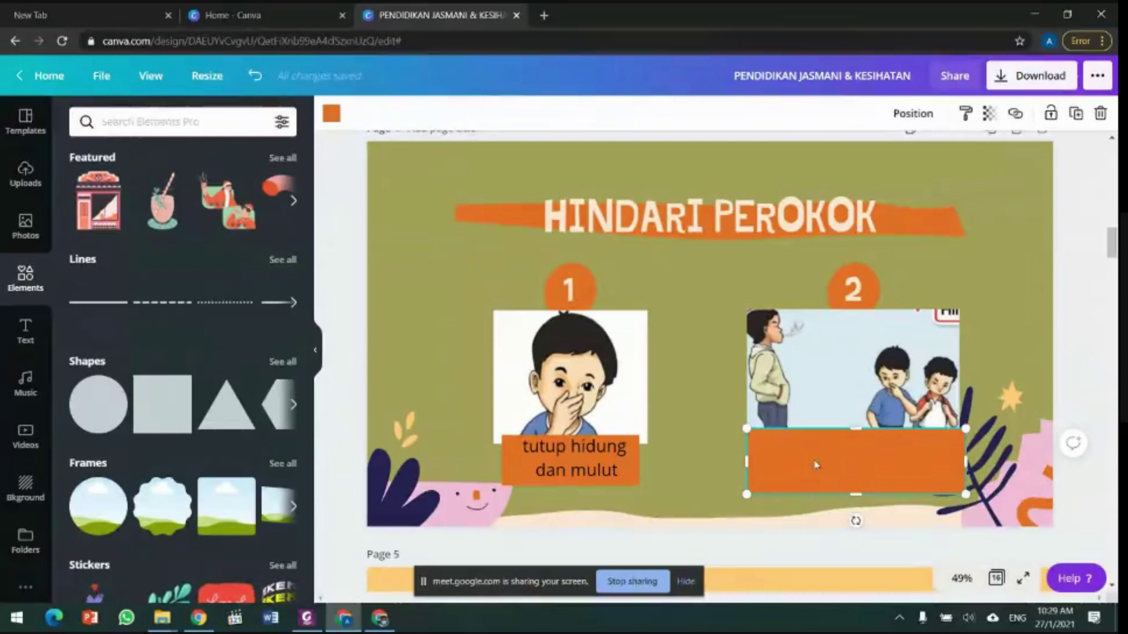
{"action": "left_click", "coordinate": [717, 443]}
{"action": "left_click", "coordinate": [855, 456]}
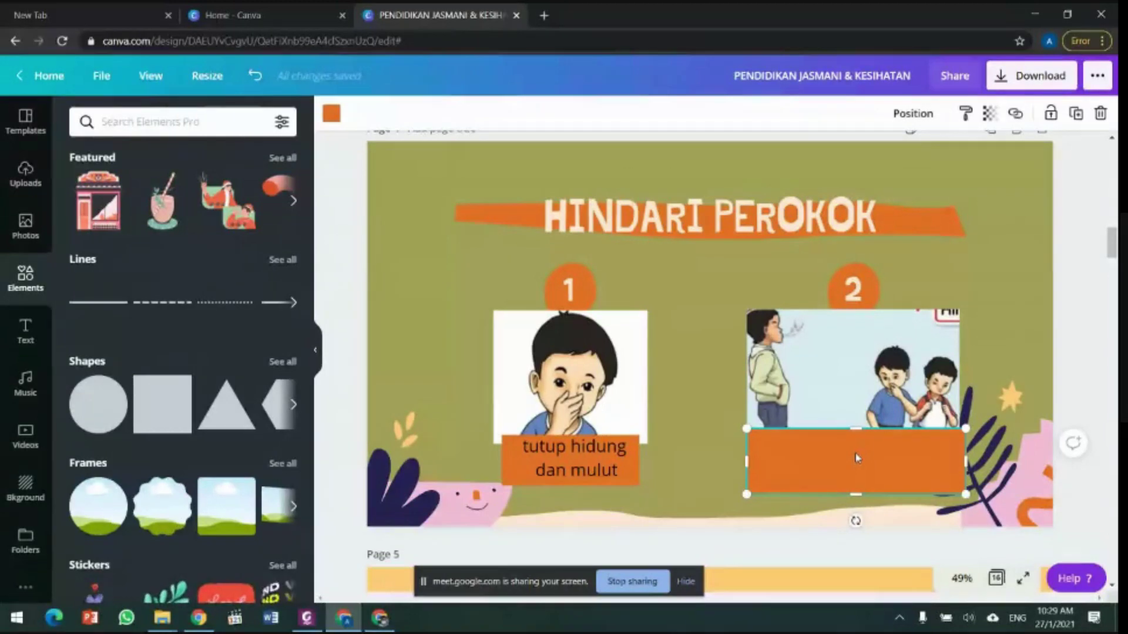
{"action": "right_click", "coordinate": [803, 459]}
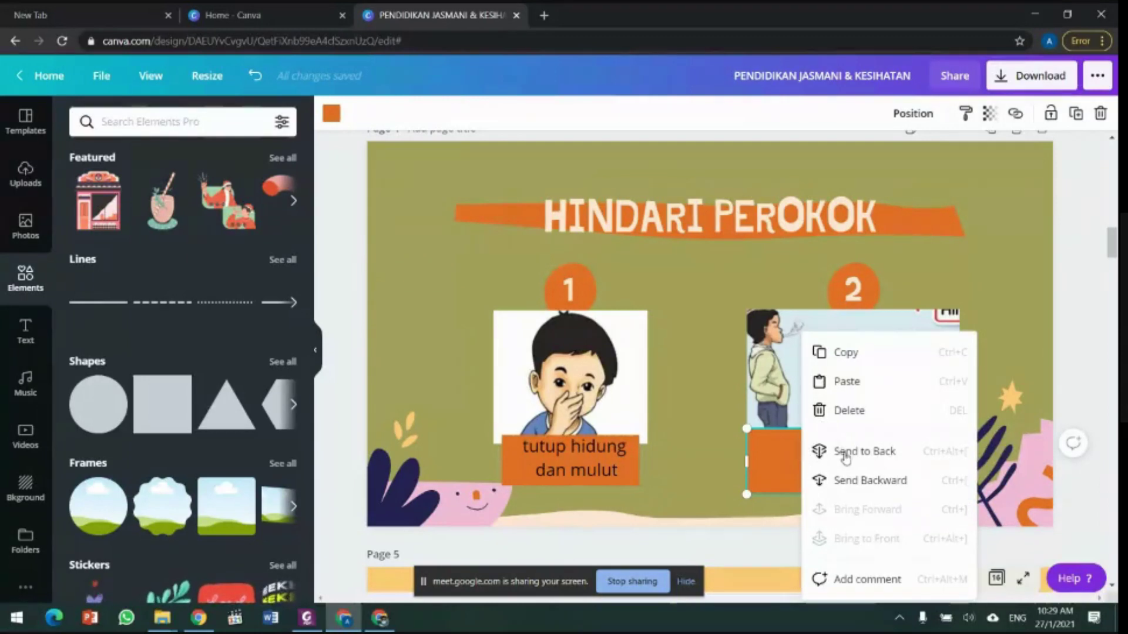
{"action": "left_click", "coordinate": [848, 457]}
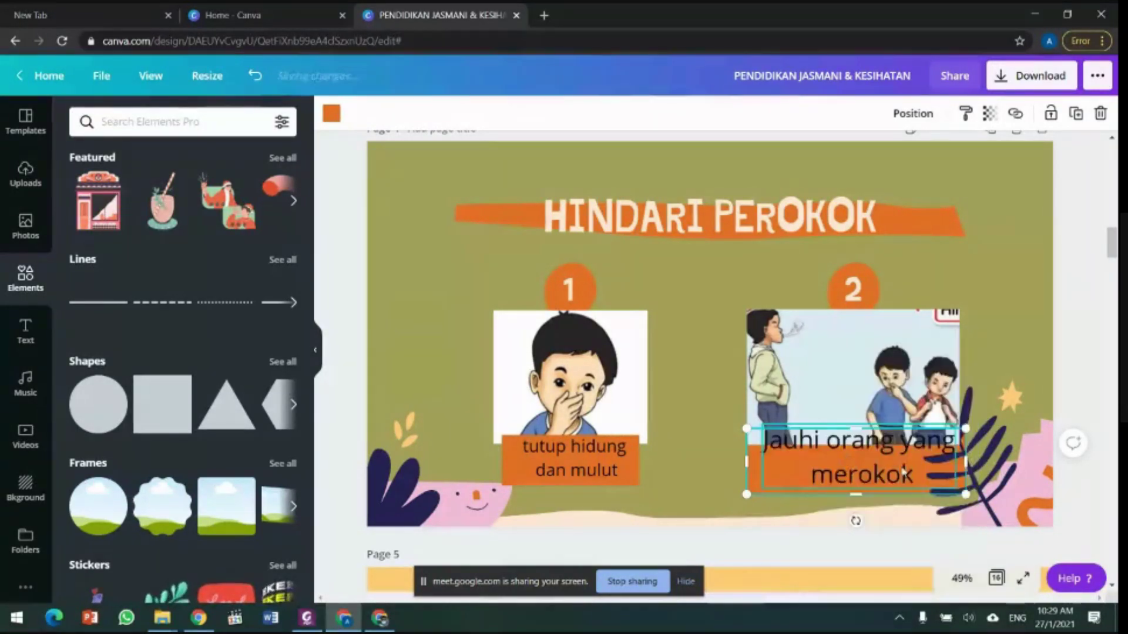
{"action": "left_click", "coordinate": [846, 455]}
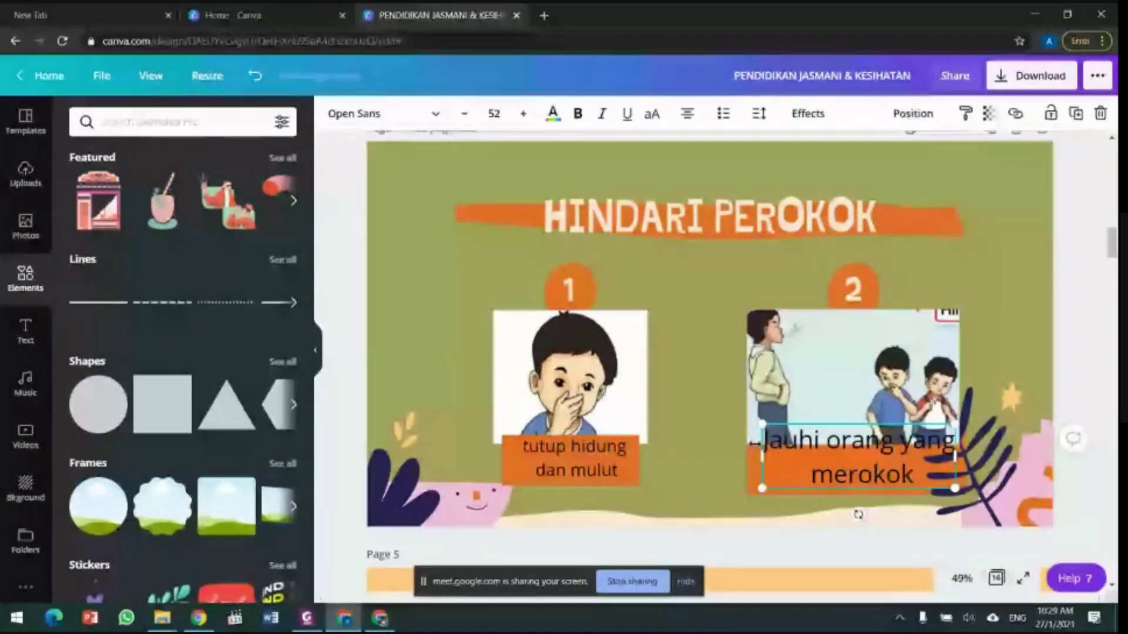
Step: Send picture 2 backward in the layer order until it sits behind the orange rectangle
{"action": "left_click", "coordinate": [840, 355]}
{"action": "right_click", "coordinate": [843, 355]}
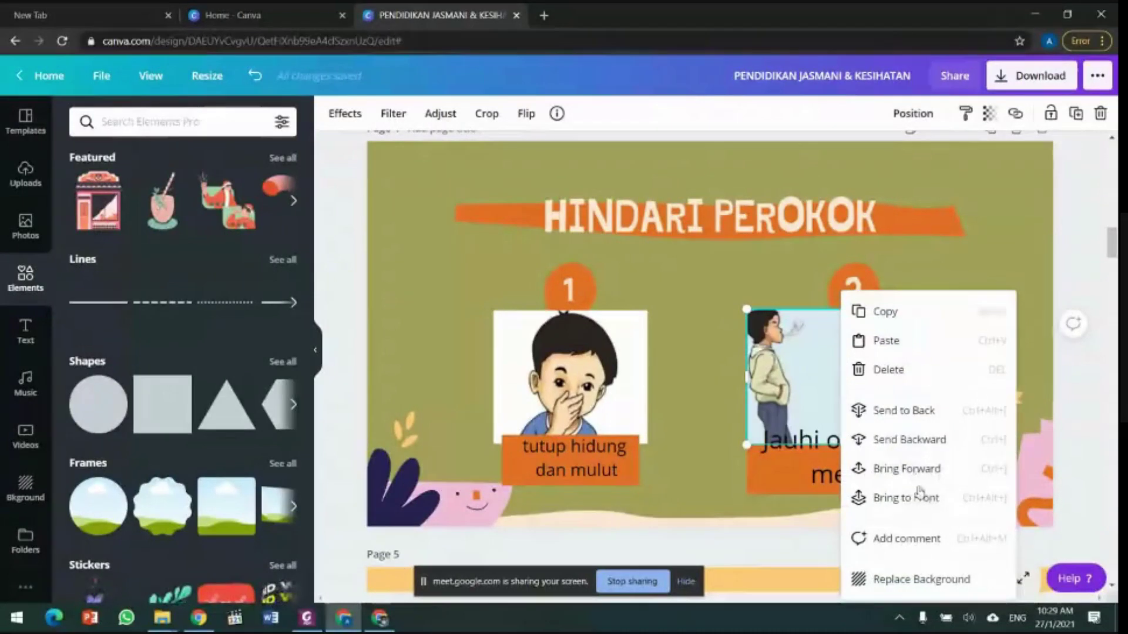
{"action": "left_click", "coordinate": [894, 441]}
{"action": "right_click", "coordinate": [840, 350]}
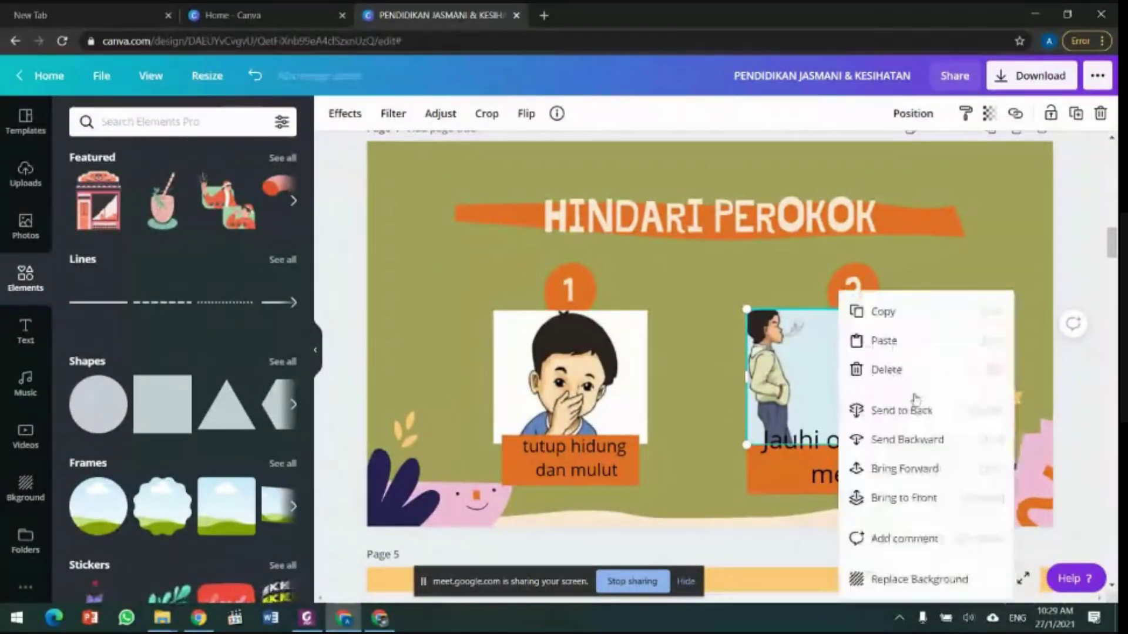
{"action": "left_click", "coordinate": [910, 445]}
{"action": "key", "text": "Escape"}
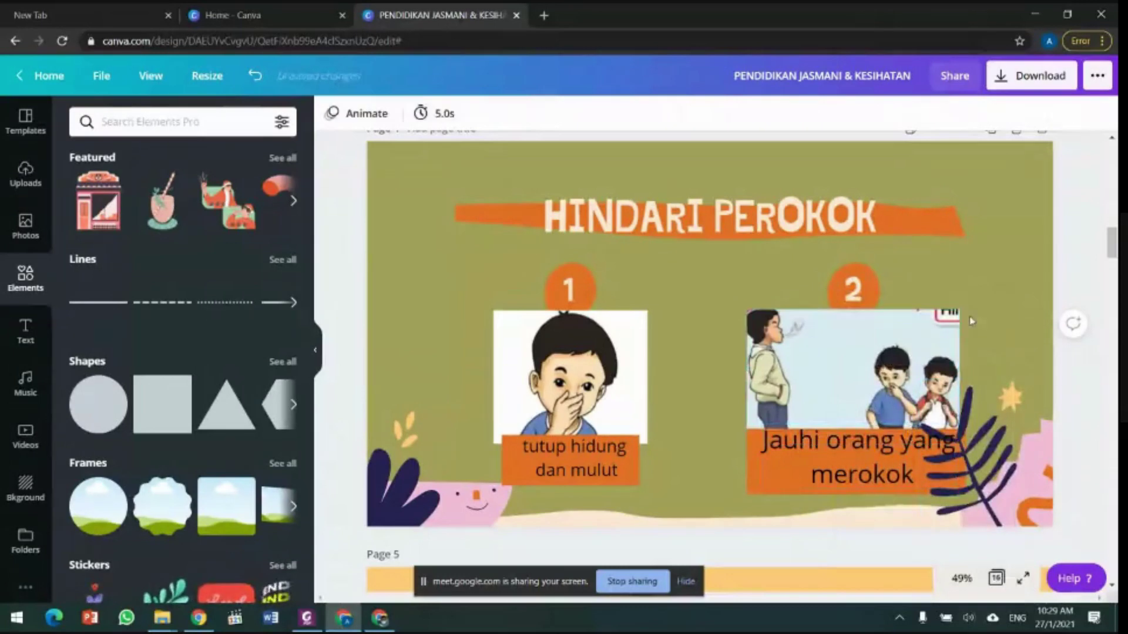
Step: Shrink the "Jauhi orang yang merokok" caption and reposition it within its orange rectangle
{"action": "left_click", "coordinate": [846, 479]}
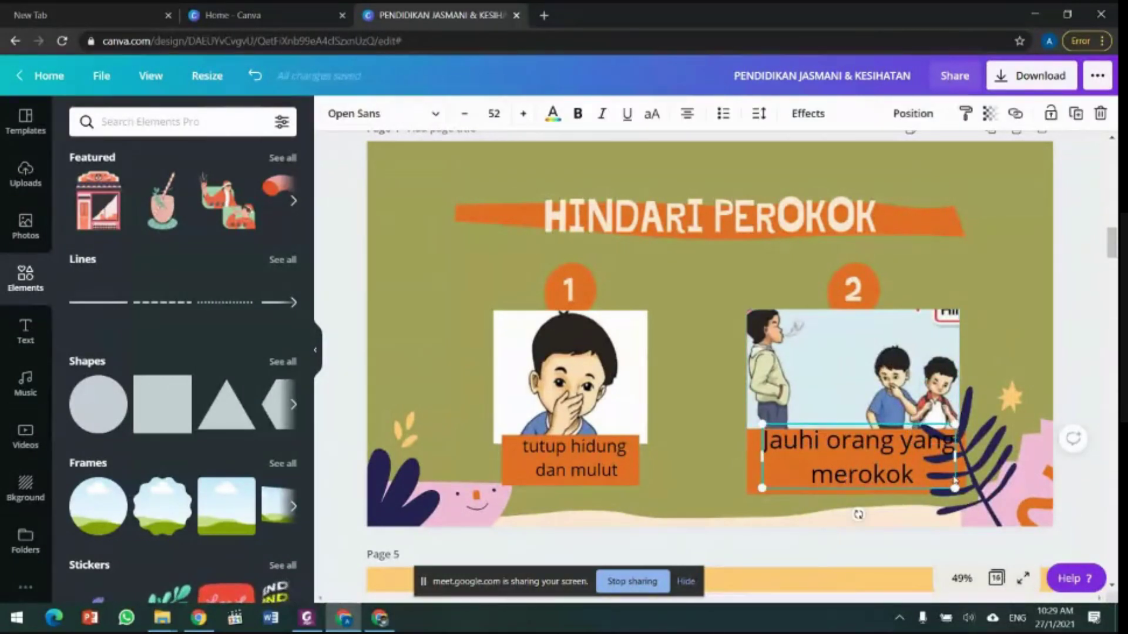
{"action": "left_click_drag", "start_coordinate": [945, 477], "coordinate": [919, 477]}
{"action": "left_click_drag", "start_coordinate": [854, 454], "coordinate": [859, 464]}
{"action": "left_click", "coordinate": [1004, 329]}
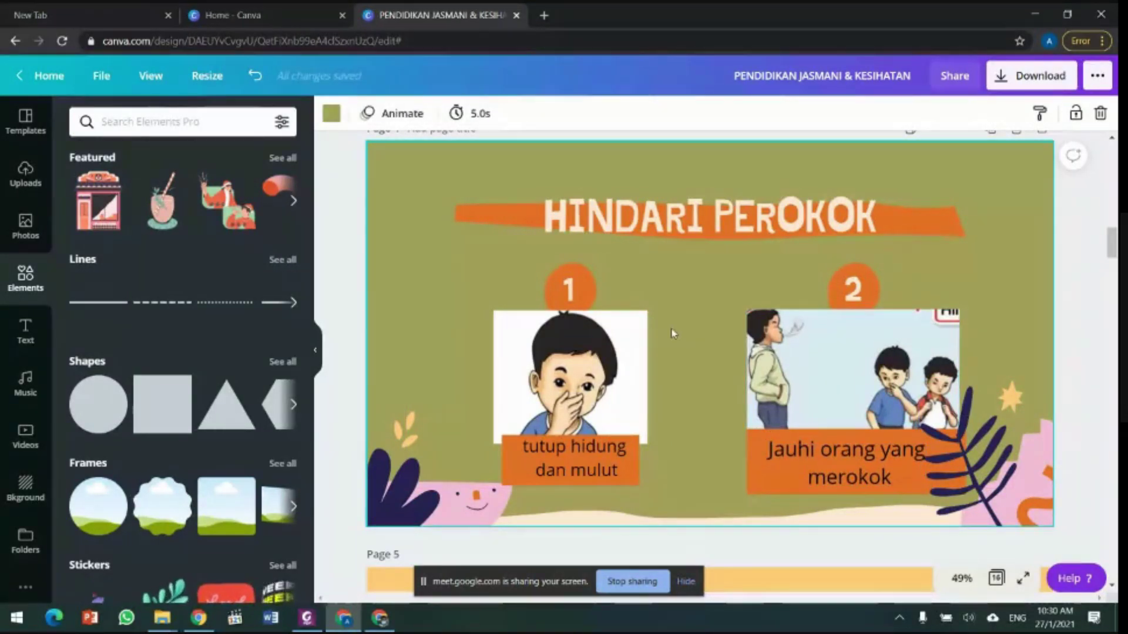
Step: Review the finished page 4 and look through the template pages that follow it, returning to page 5
{"action": "scroll", "coordinate": [672, 333], "scroll_direction": "up", "scroll_amount": 1}
{"action": "scroll", "coordinate": [672, 333], "scroll_direction": "down", "scroll_amount": 4}
{"action": "scroll", "coordinate": [673, 332], "scroll_direction": "up", "scroll_amount": 4}
{"action": "scroll", "coordinate": [672, 329], "scroll_direction": "down", "scroll_amount": 12}
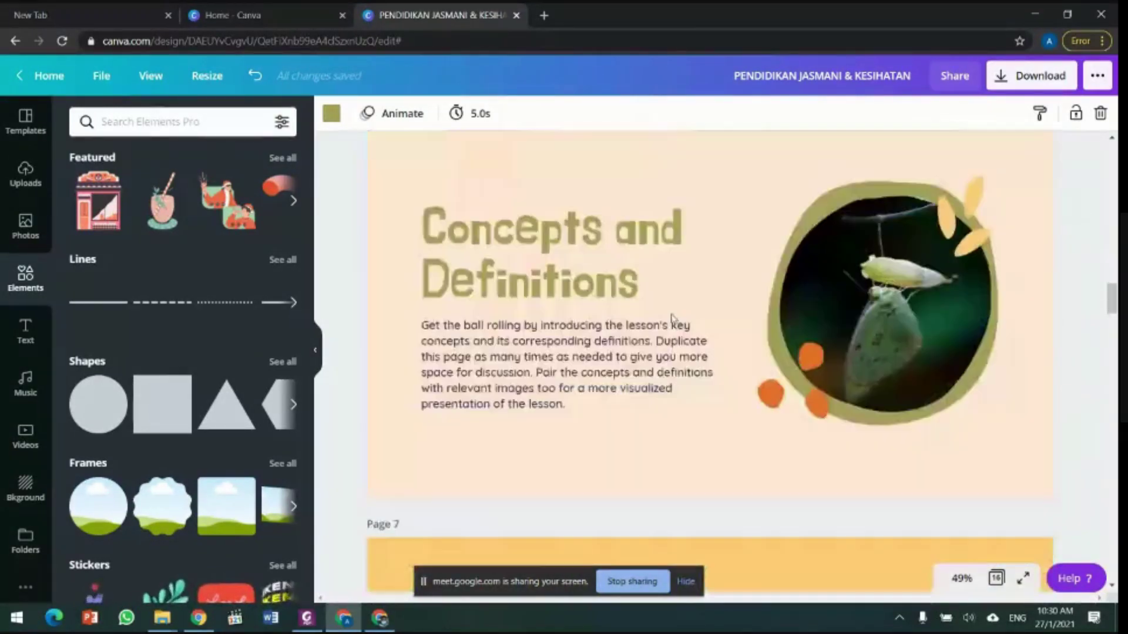
{"action": "scroll", "coordinate": [675, 320], "scroll_direction": "up", "scroll_amount": 8}
{"action": "scroll", "coordinate": [678, 314], "scroll_direction": "up", "scroll_amount": 10}
{"action": "scroll", "coordinate": [681, 320], "scroll_direction": "down", "scroll_amount": 7}
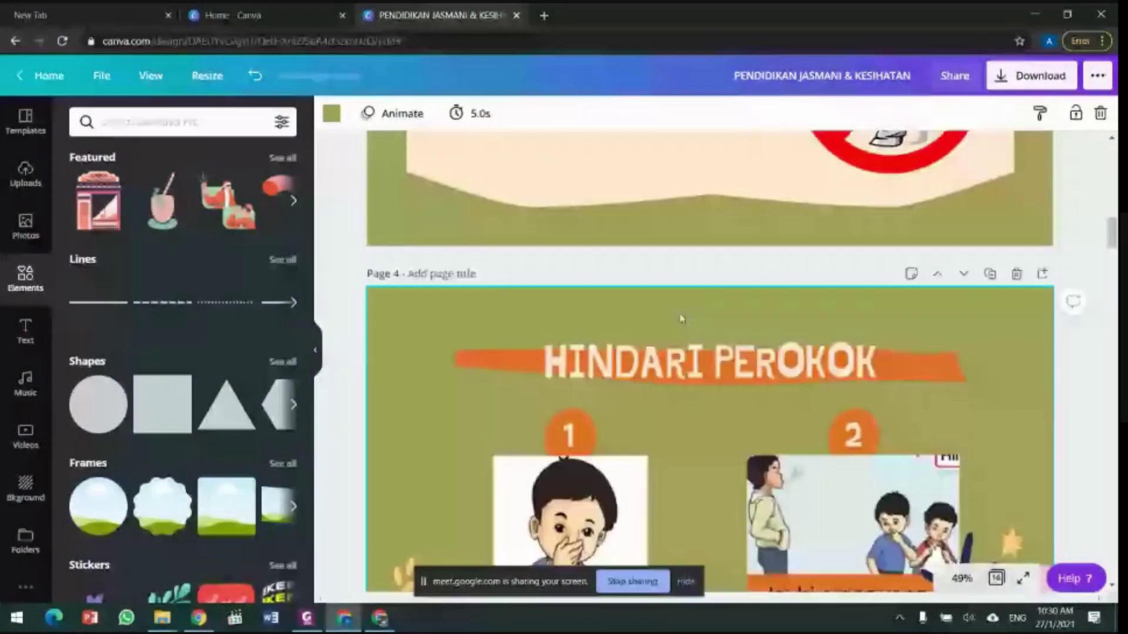
{"action": "scroll", "coordinate": [754, 364], "scroll_direction": "up", "scroll_amount": 2}
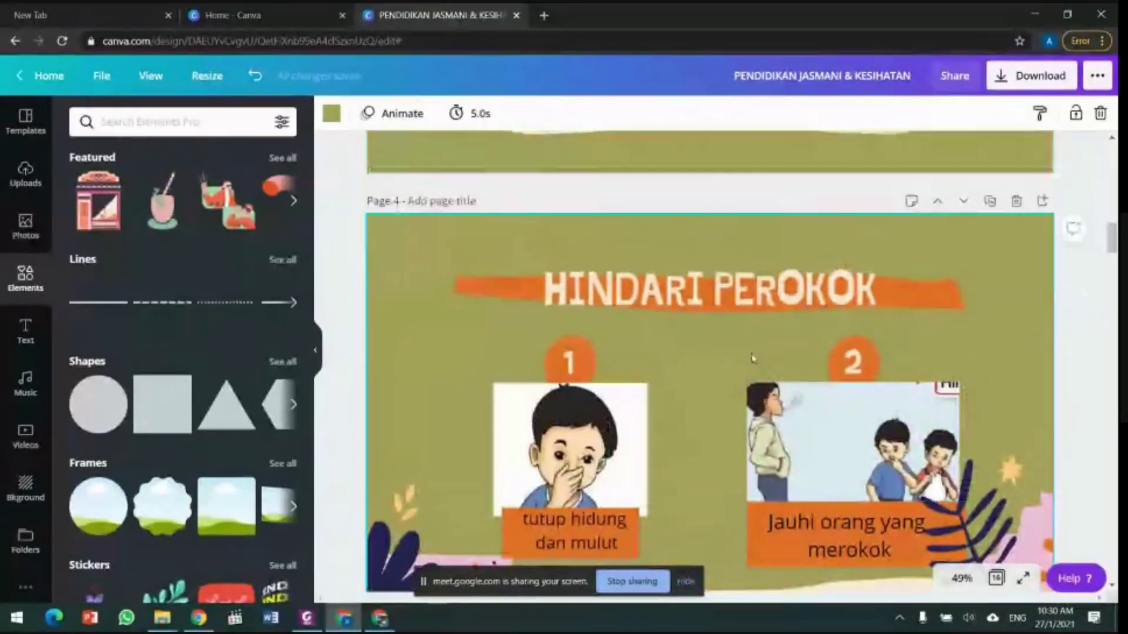
{"action": "scroll", "coordinate": [752, 346], "scroll_direction": "down", "scroll_amount": 2}
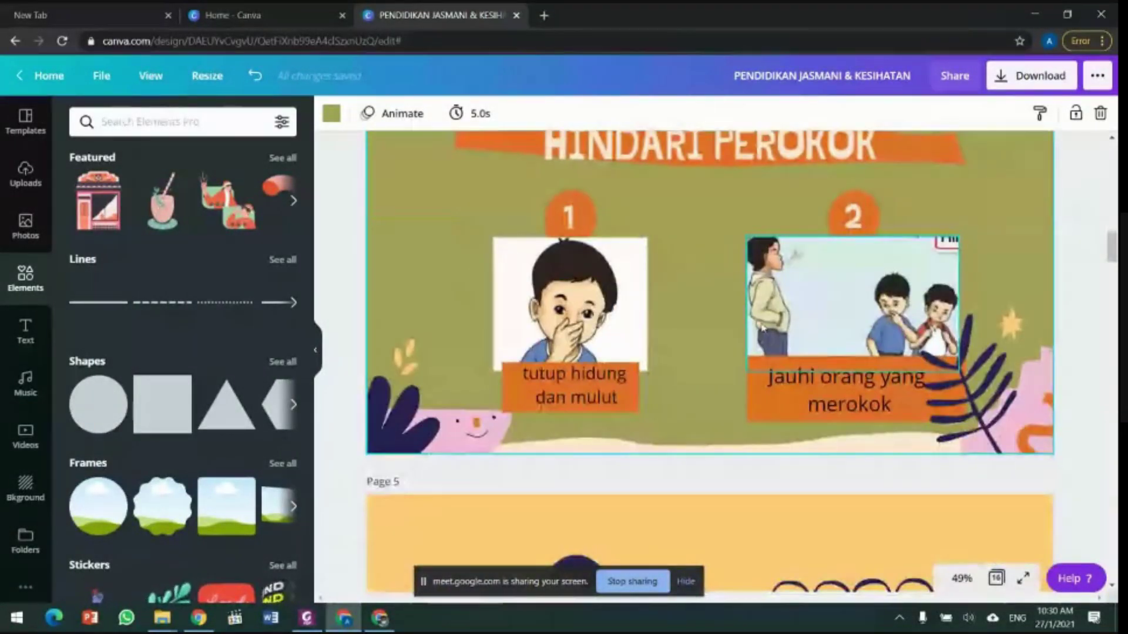
{"action": "scroll", "coordinate": [762, 328], "scroll_direction": "up", "scroll_amount": 1}
{"action": "scroll", "coordinate": [762, 326], "scroll_direction": "down", "scroll_amount": 13}
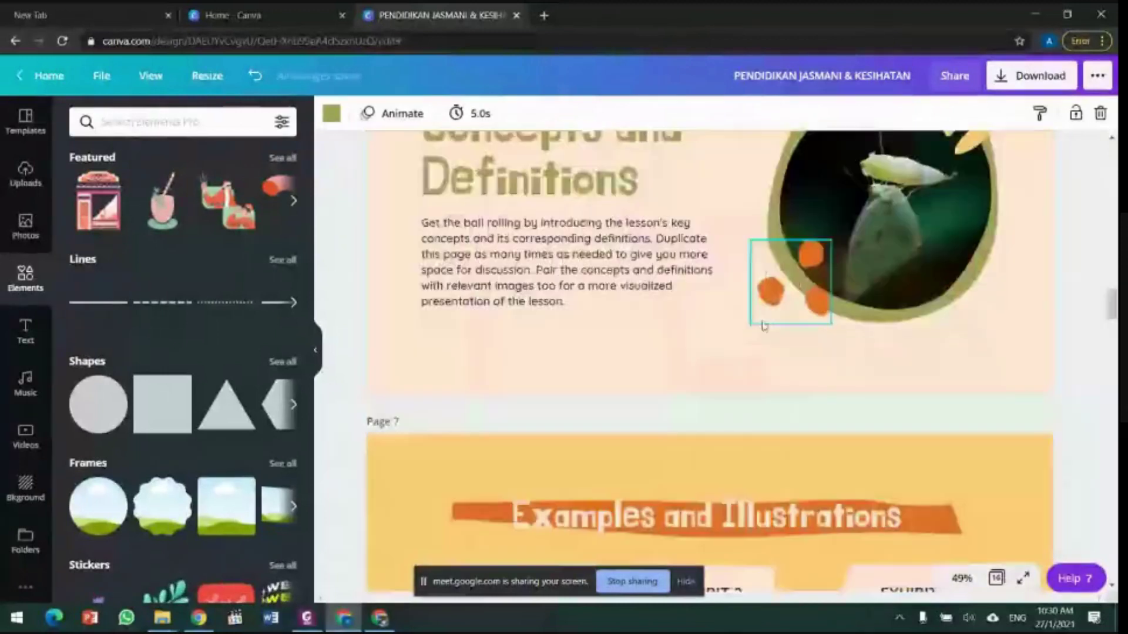
{"action": "scroll", "coordinate": [764, 326], "scroll_direction": "down", "scroll_amount": 17}
{"action": "scroll", "coordinate": [764, 327], "scroll_direction": "up", "scroll_amount": 14}
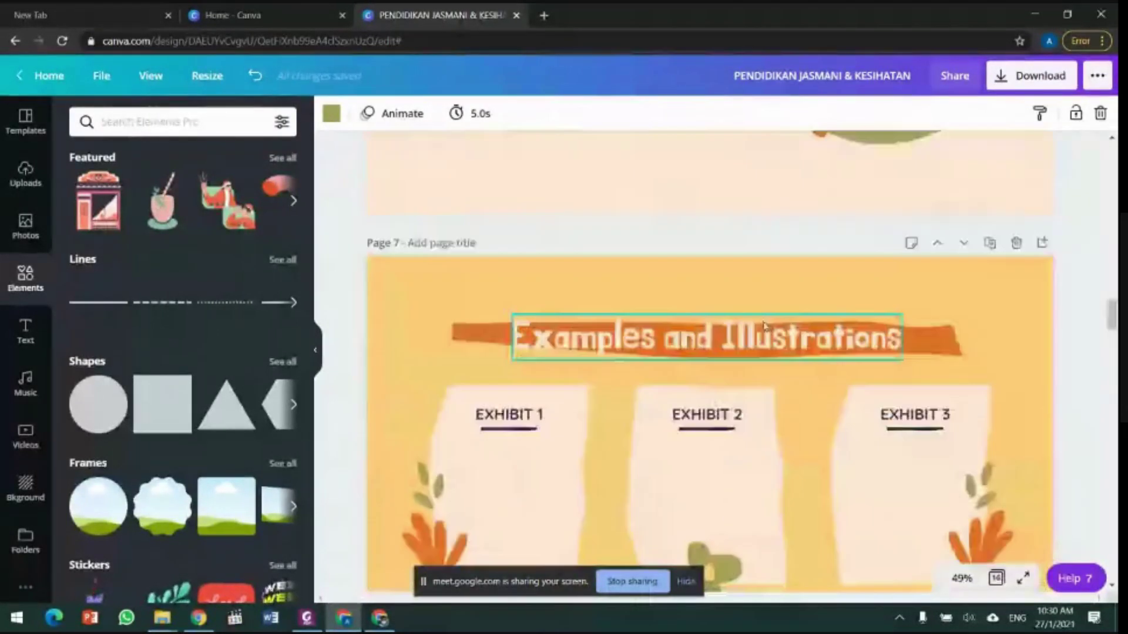
{"action": "scroll", "coordinate": [763, 326], "scroll_direction": "up", "scroll_amount": 12}
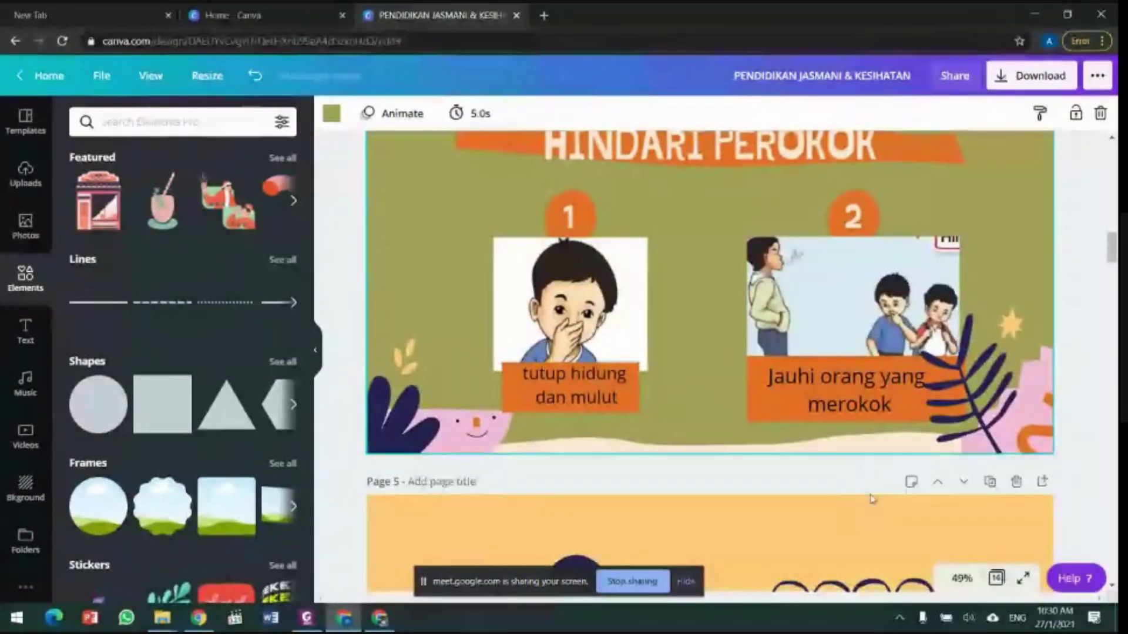
{"action": "scroll", "coordinate": [872, 498], "scroll_direction": "down", "scroll_amount": 5}
{"action": "scroll", "coordinate": [871, 497], "scroll_direction": "up", "scroll_amount": 6}
{"action": "scroll", "coordinate": [870, 496], "scroll_direction": "down", "scroll_amount": 4}
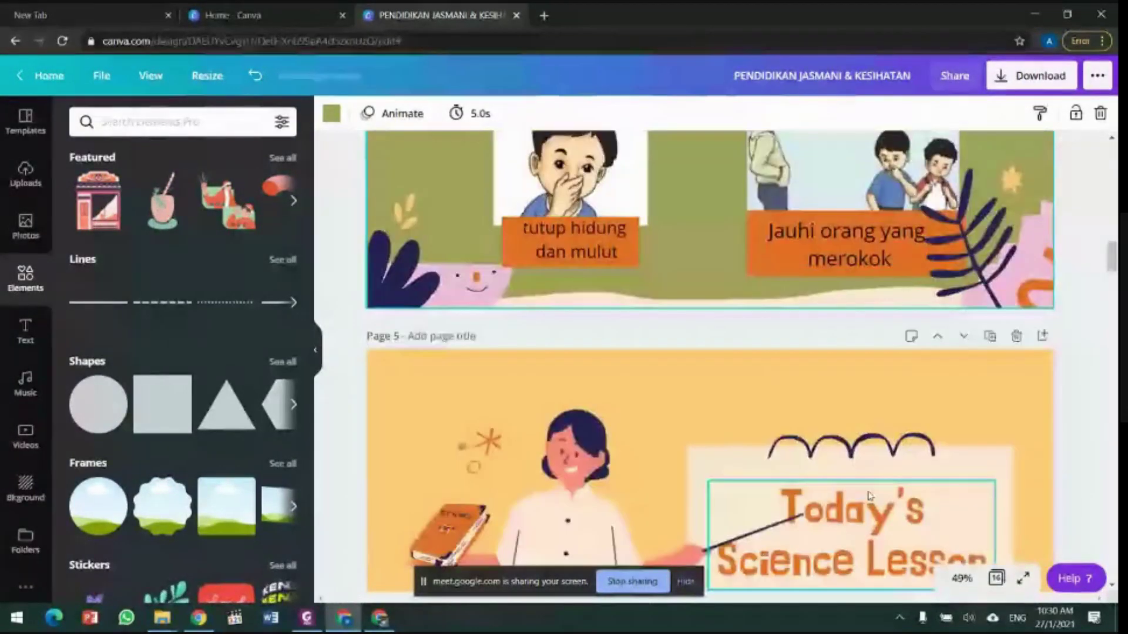
{"action": "scroll", "coordinate": [775, 384], "scroll_direction": "down", "scroll_amount": 3}
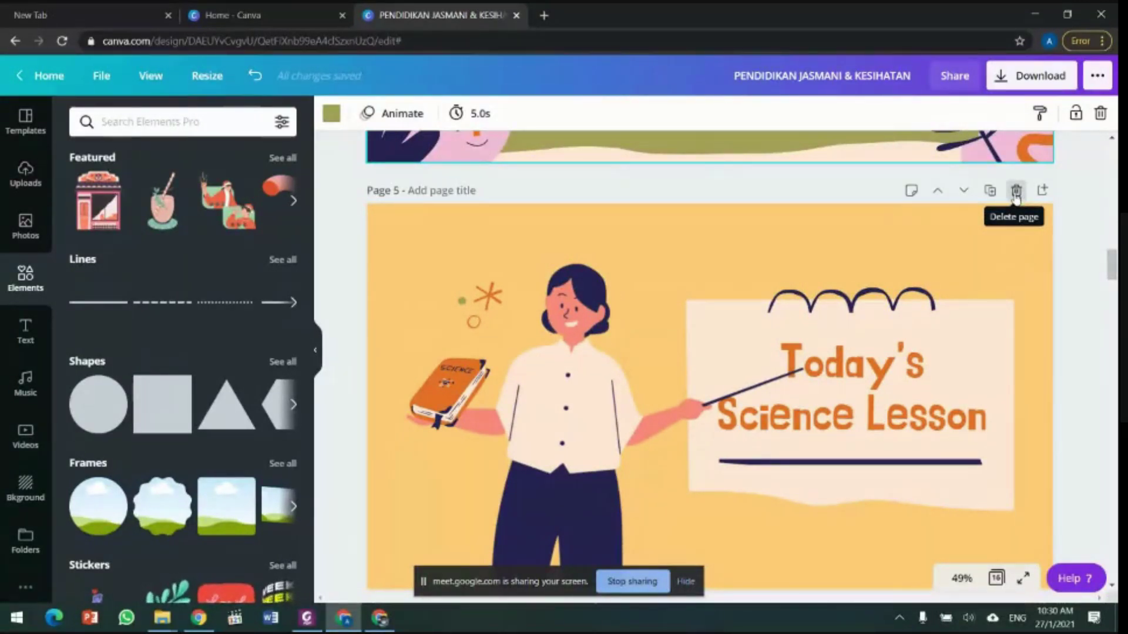
Step: Delete all leftover template pages from page 5 onward, keeping only the first four pages of the presentation
{"action": "left_click", "coordinate": [1016, 191]}
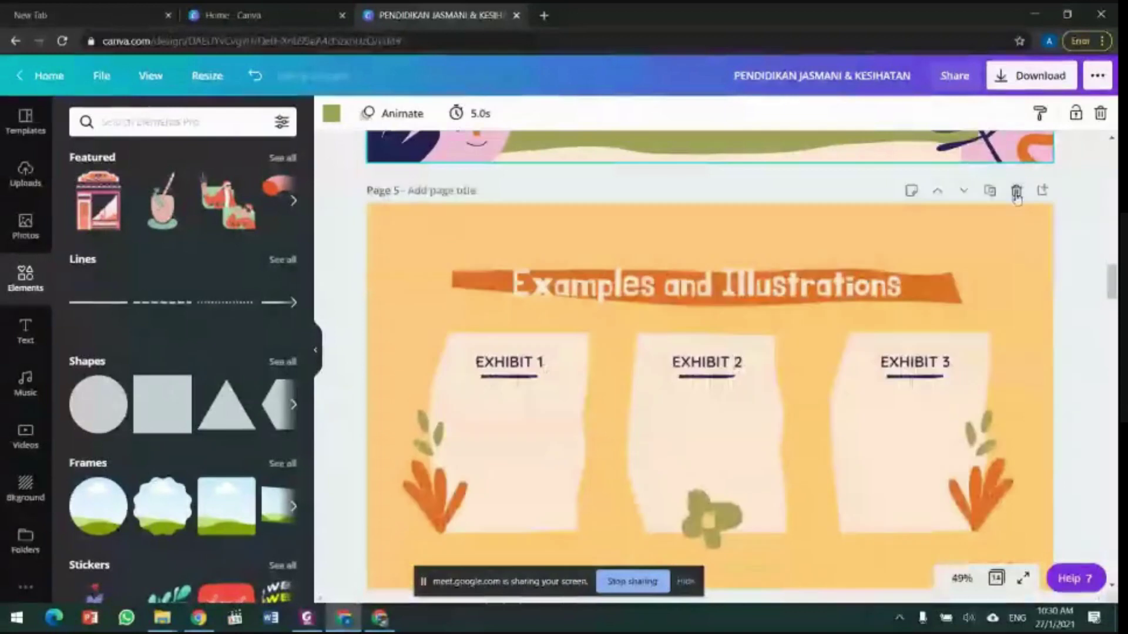
{"action": "left_click", "coordinate": [1016, 191]}
{"action": "left_click", "coordinate": [1016, 191]}
{"action": "left_click", "coordinate": [1016, 192]}
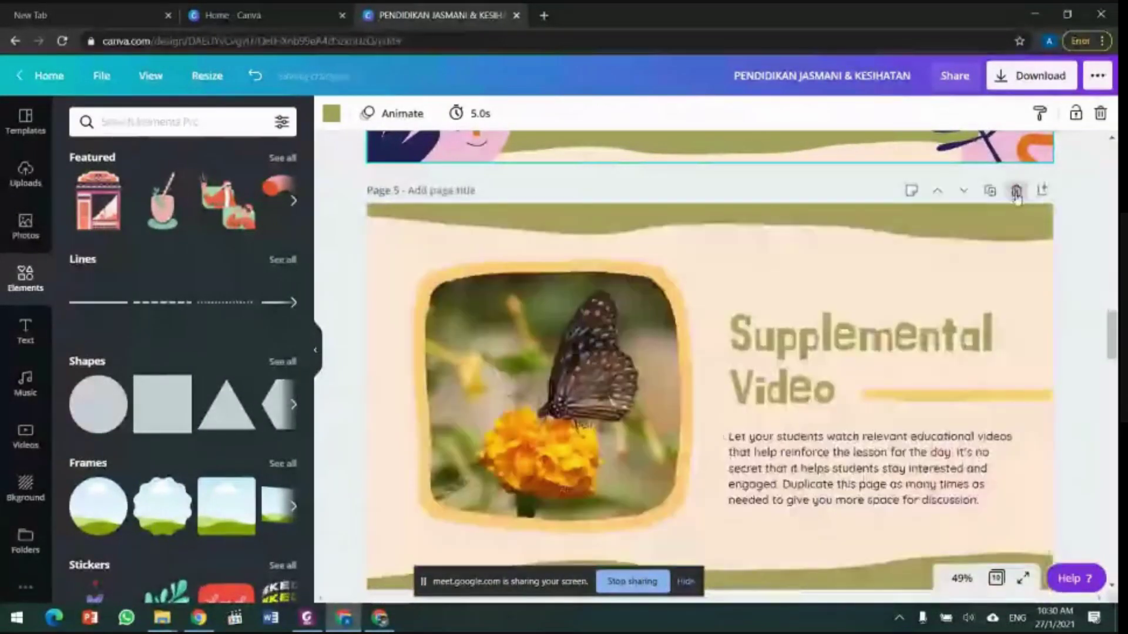
{"action": "left_click", "coordinate": [1015, 192]}
{"action": "left_click", "coordinate": [1015, 191]}
{"action": "left_click", "coordinate": [1016, 191]}
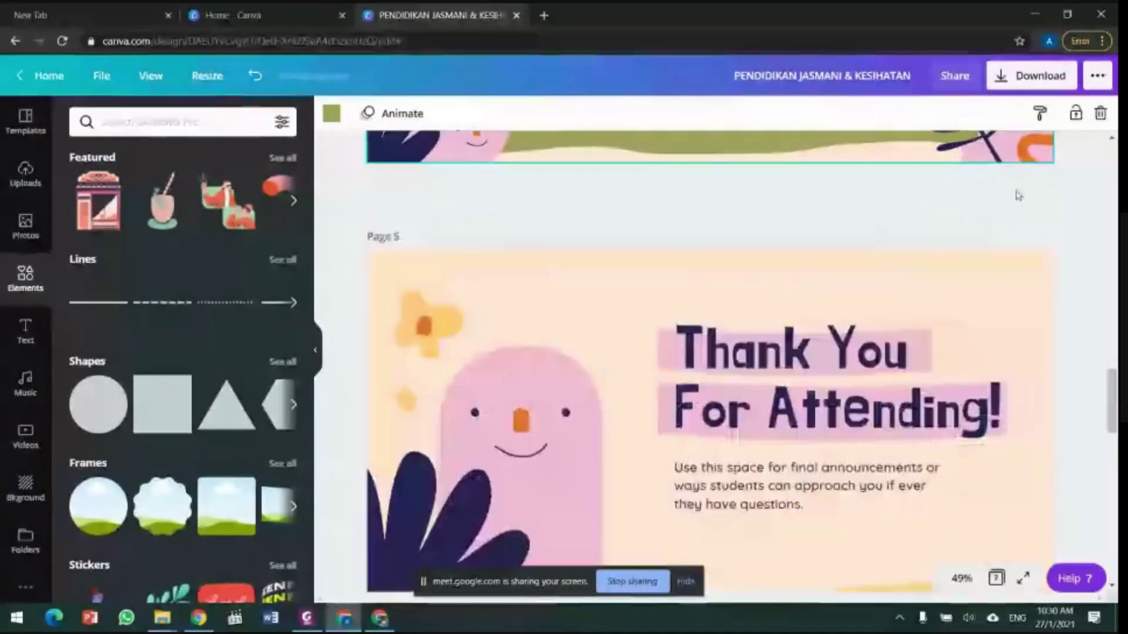
{"action": "left_click", "coordinate": [1016, 192]}
{"action": "left_click", "coordinate": [1015, 191]}
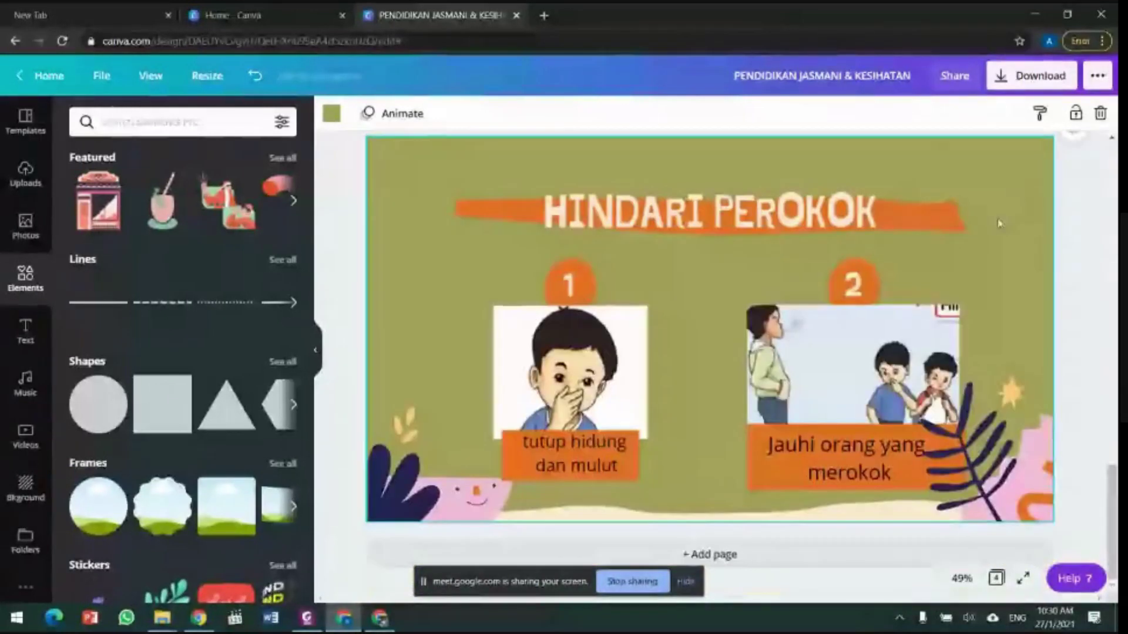
{"action": "scroll", "coordinate": [856, 361], "scroll_direction": "up", "scroll_amount": 2}
{"action": "scroll", "coordinate": [856, 361], "scroll_direction": "up", "scroll_amount": 15}
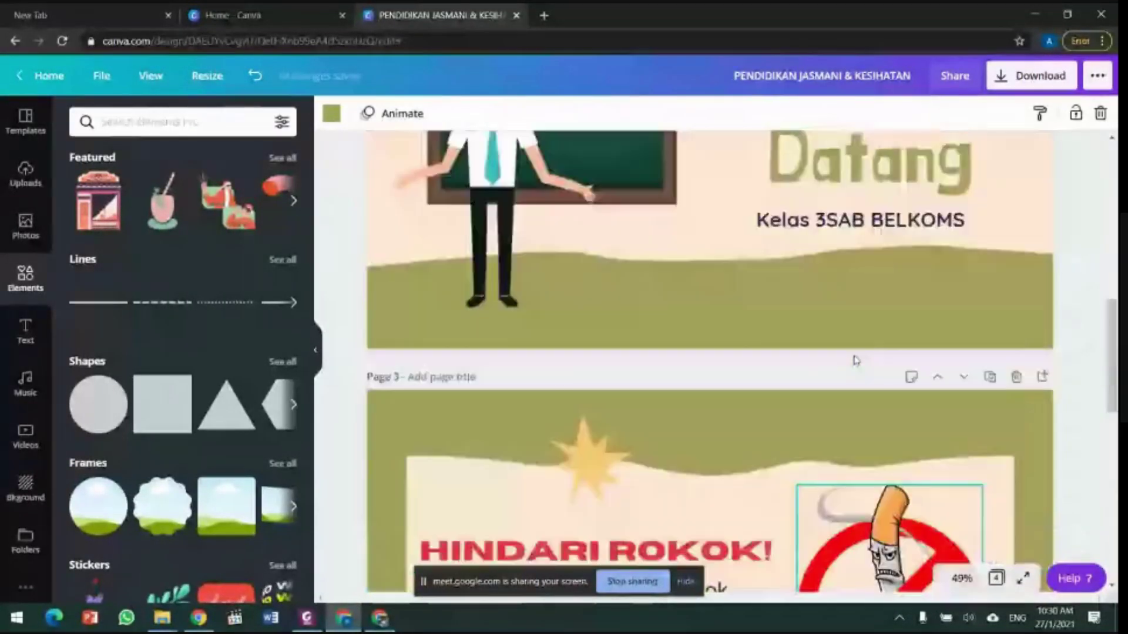
{"action": "scroll", "coordinate": [822, 345], "scroll_direction": "down", "scroll_amount": 15}
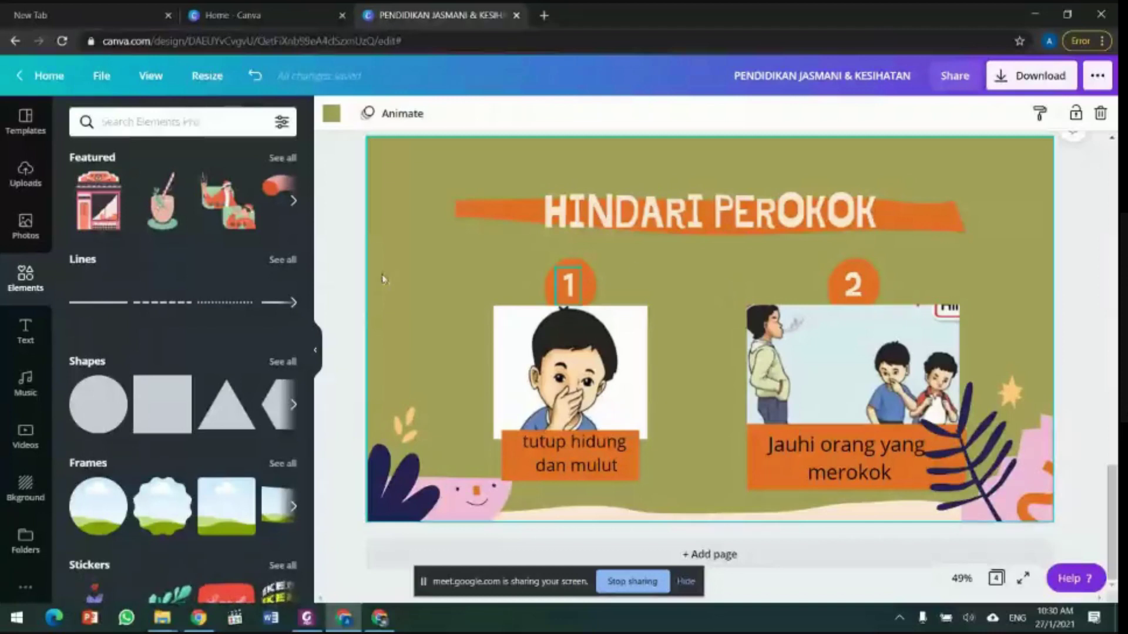
Step: Examine the available uploads, photos, elements, text, music, video and background libraries
{"action": "left_click", "coordinate": [27, 176]}
{"action": "left_click", "coordinate": [25, 224]}
{"action": "left_click", "coordinate": [21, 280]}
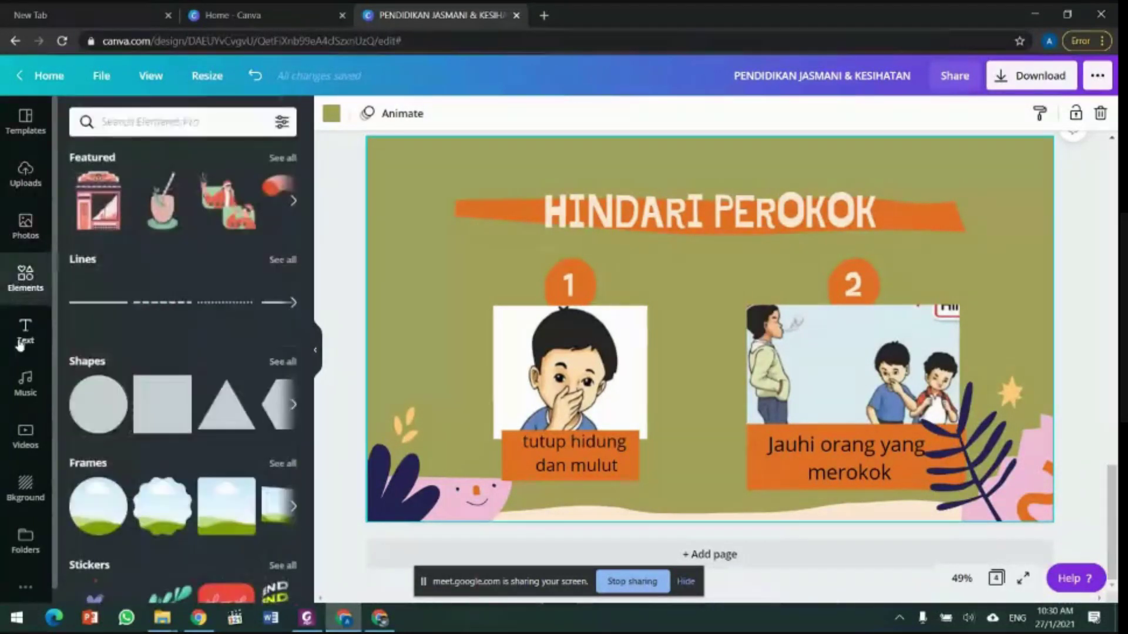
{"action": "left_click", "coordinate": [22, 338]}
{"action": "left_click", "coordinate": [34, 392]}
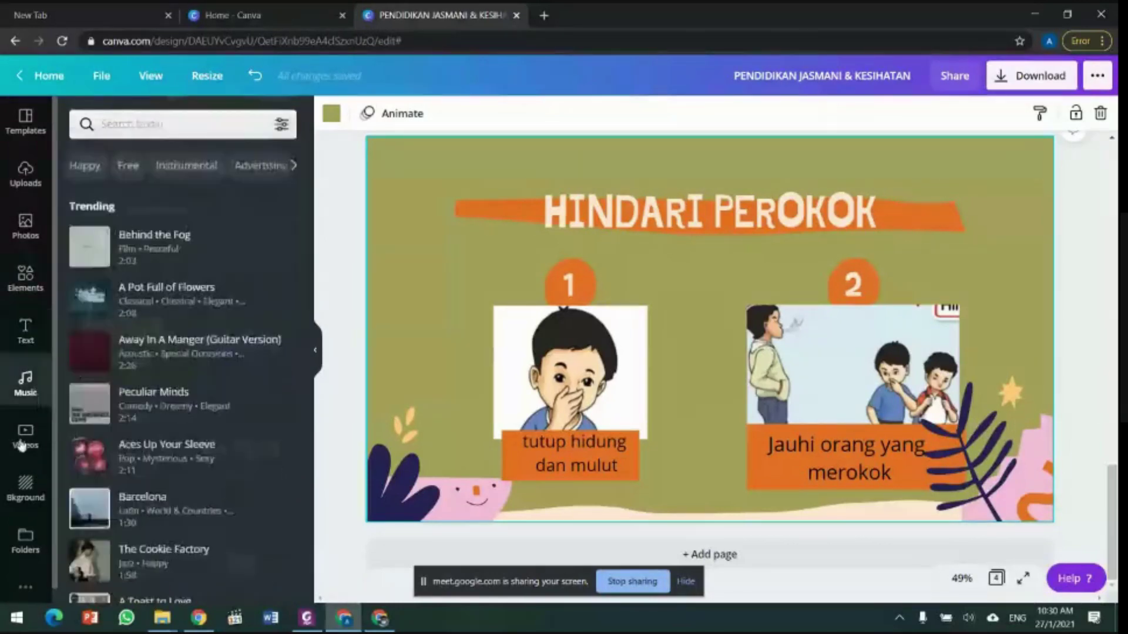
{"action": "left_click", "coordinate": [25, 441]}
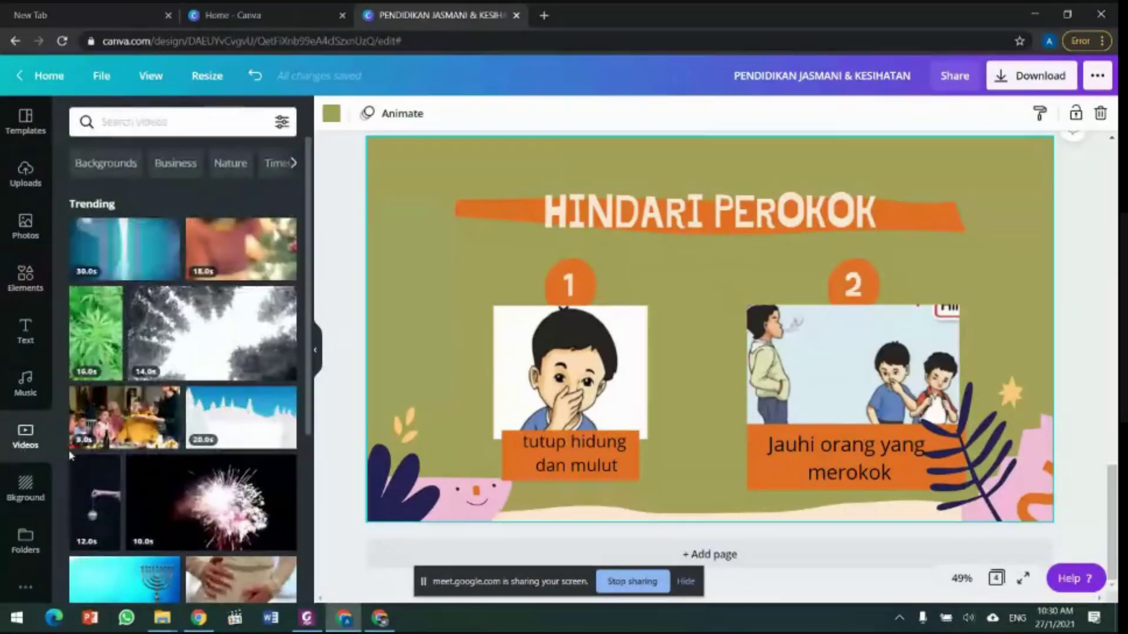
{"action": "scroll", "coordinate": [66, 452], "scroll_direction": "down", "scroll_amount": 3}
{"action": "left_click", "coordinate": [28, 484]}
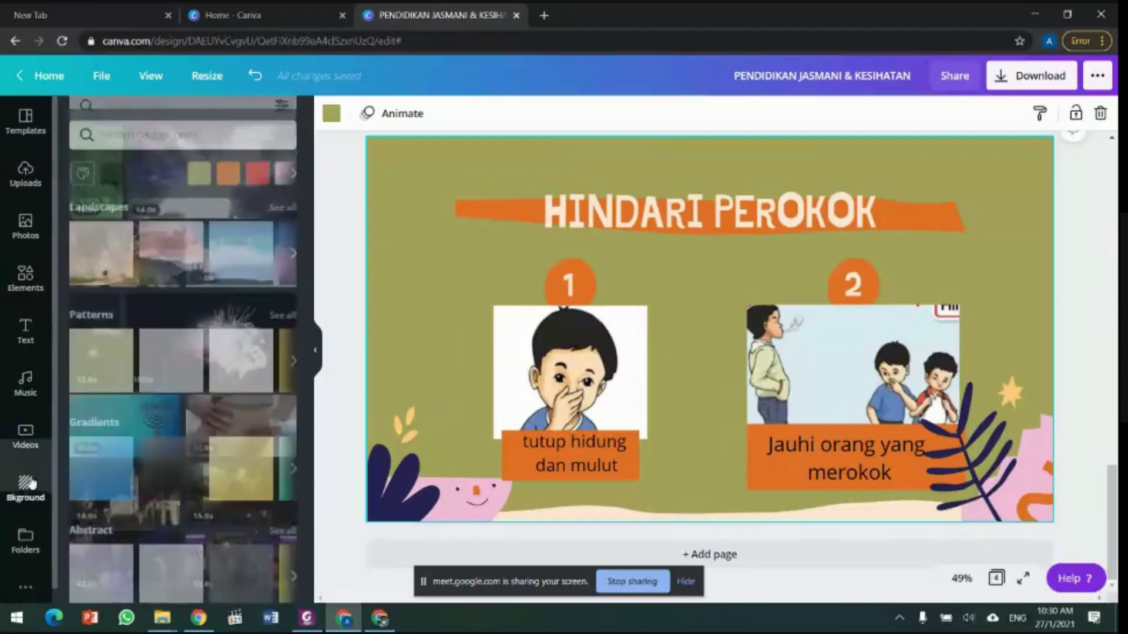
Step: Search the video library for "cigarette" and look through the clips
{"action": "left_click", "coordinate": [19, 442]}
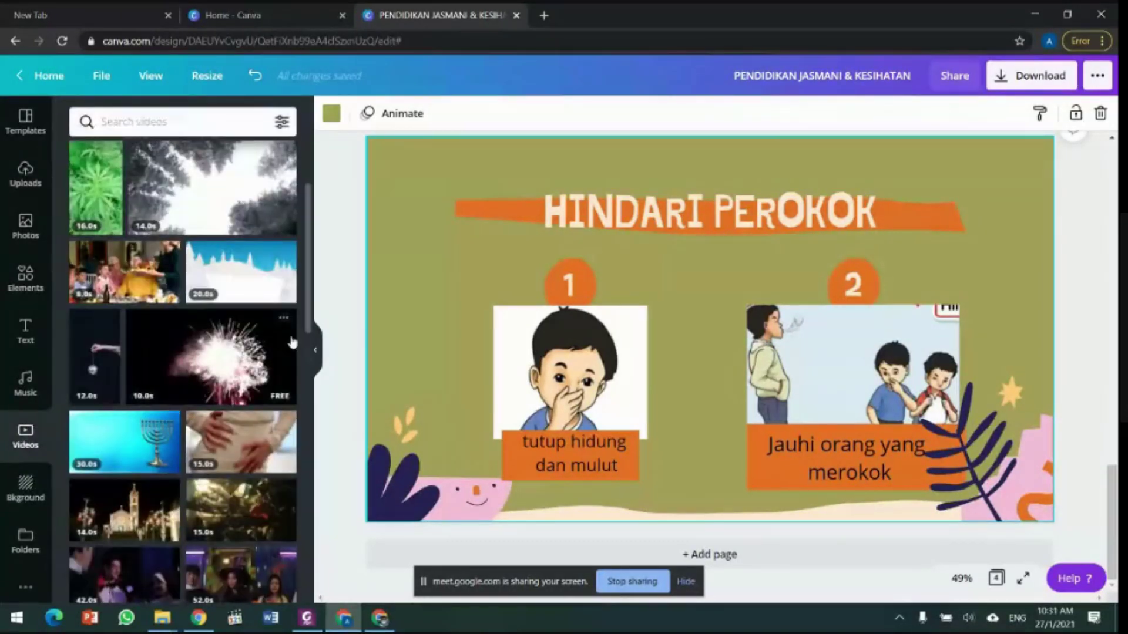
{"action": "scroll", "coordinate": [662, 309], "scroll_direction": "up", "scroll_amount": 5}
{"action": "scroll", "coordinate": [663, 309], "scroll_direction": "down", "scroll_amount": 5}
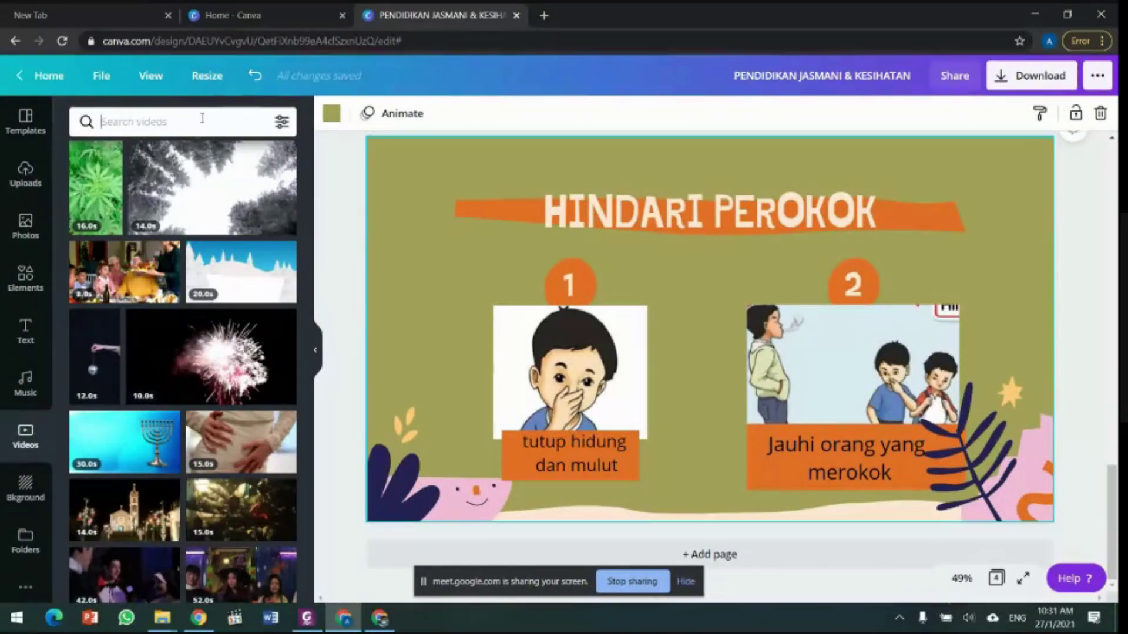
{"action": "type", "text": "cigae"}
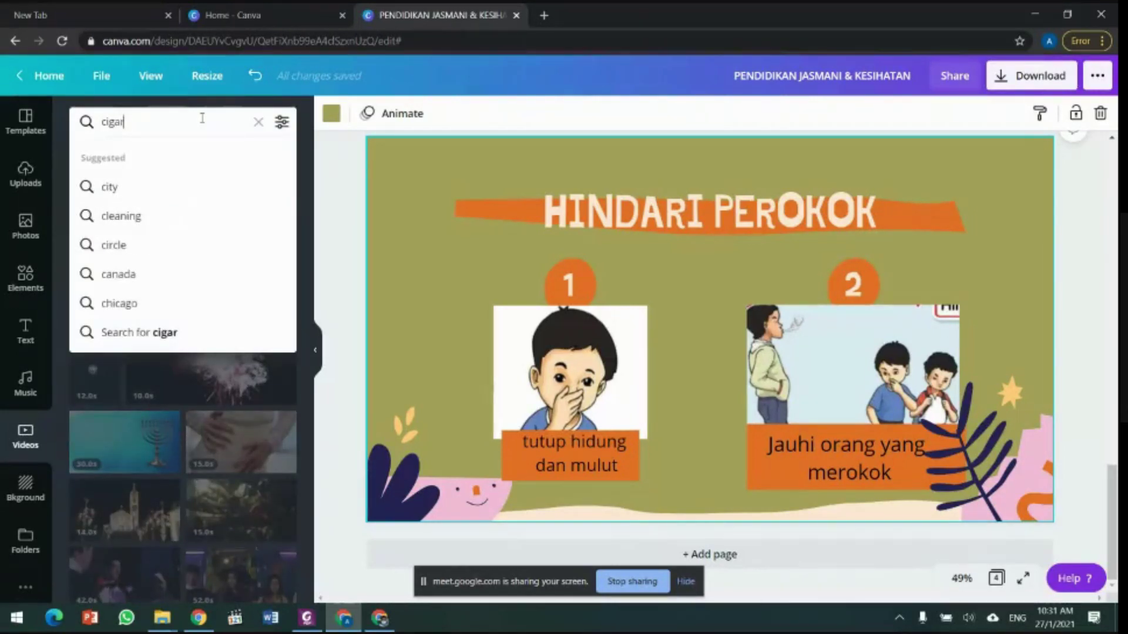
{"action": "type", "text": "ette"}
{"action": "key", "text": "Return"}
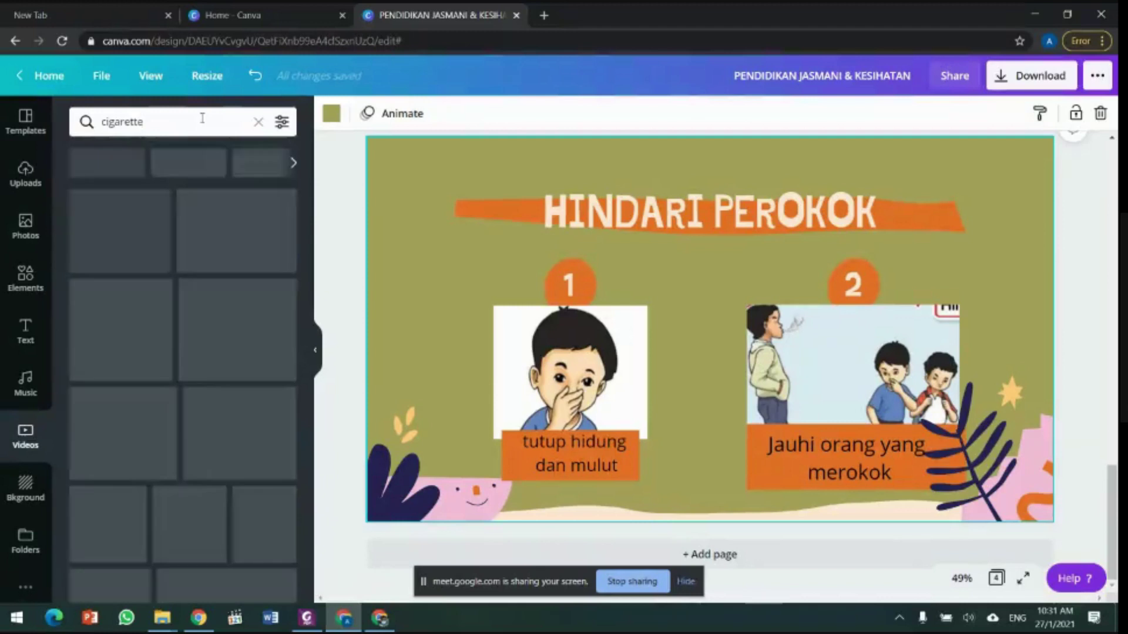
{"action": "scroll", "coordinate": [207, 340], "scroll_direction": "down", "scroll_amount": 3}
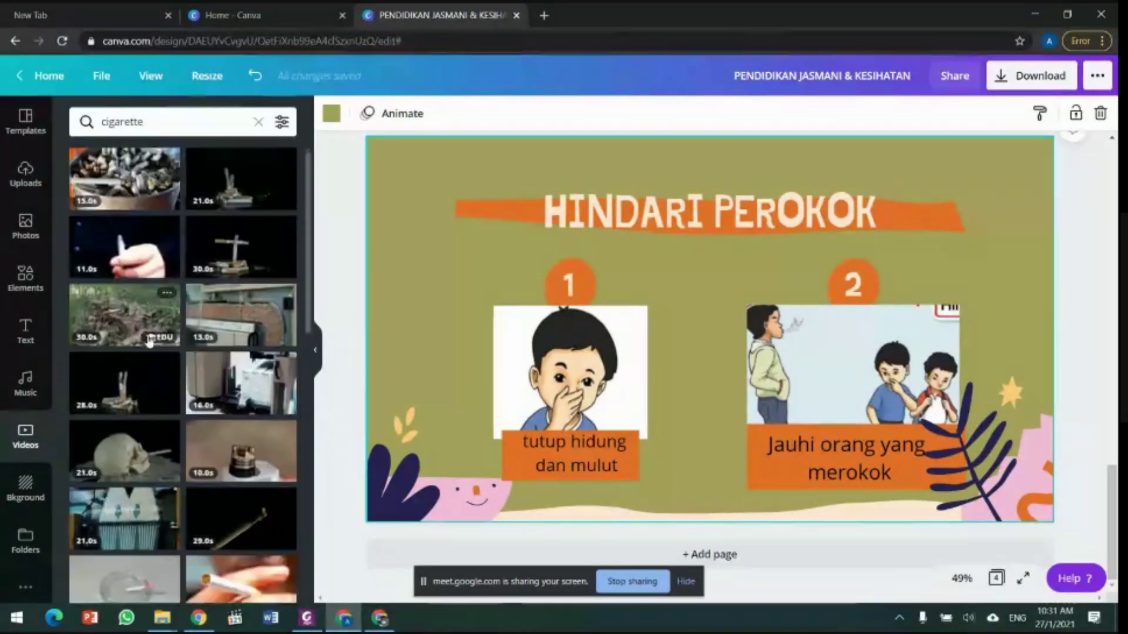
{"action": "scroll", "coordinate": [207, 340], "scroll_direction": "down", "scroll_amount": 5}
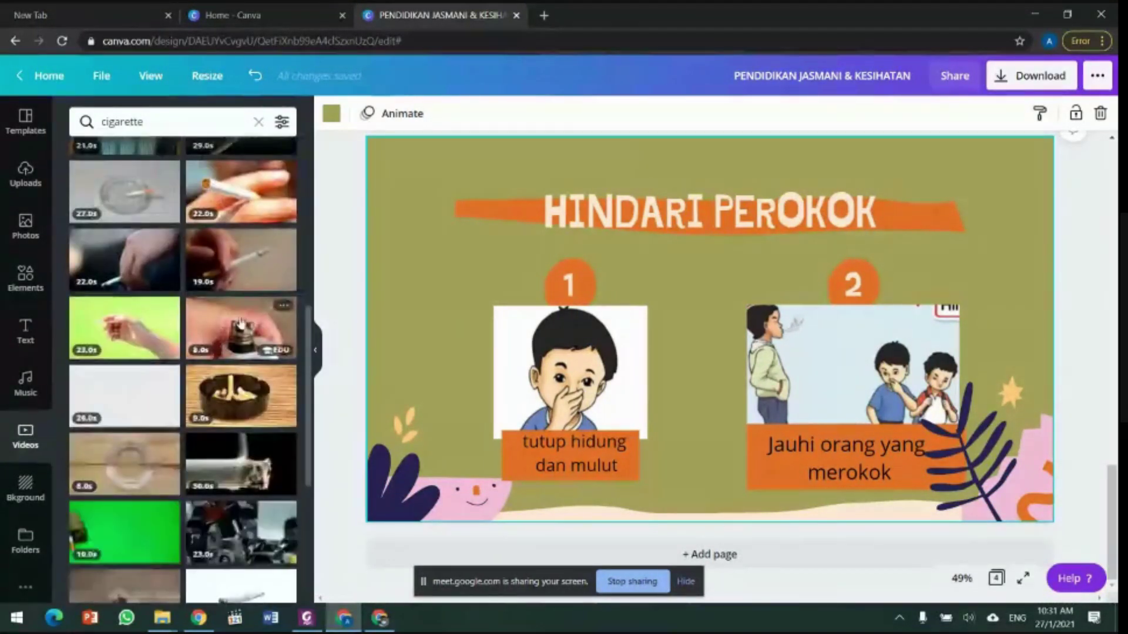
{"action": "scroll", "coordinate": [229, 301], "scroll_direction": "down", "scroll_amount": 3}
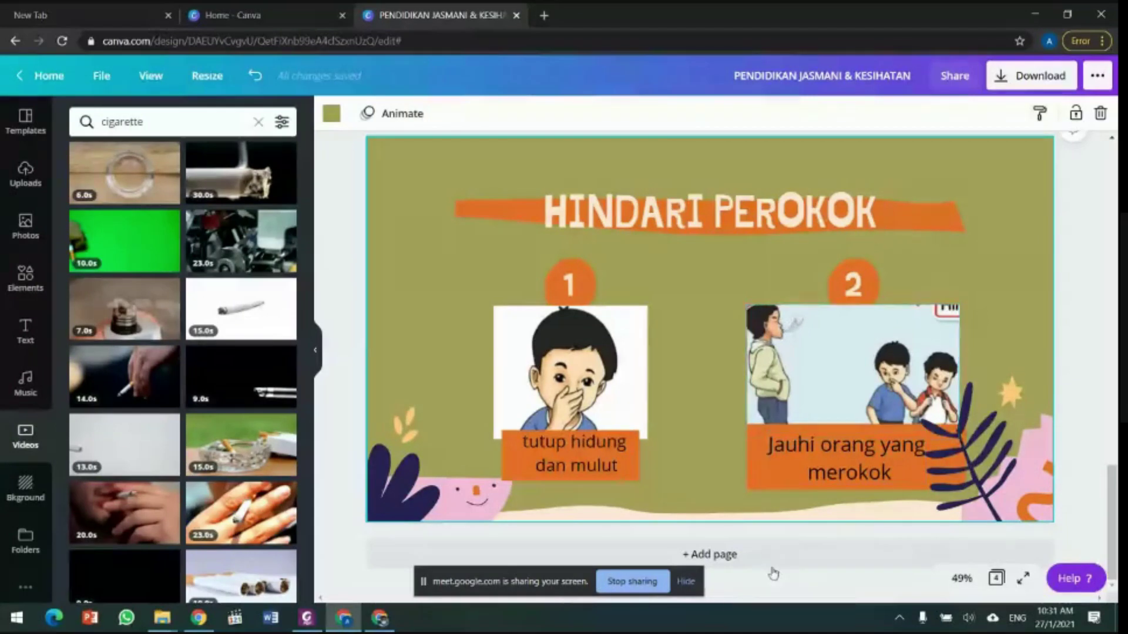
Step: Add a blank page after the "Hindari Perokok" page and insert the 20-second clip of a man smoking
{"action": "left_click", "coordinate": [799, 555]}
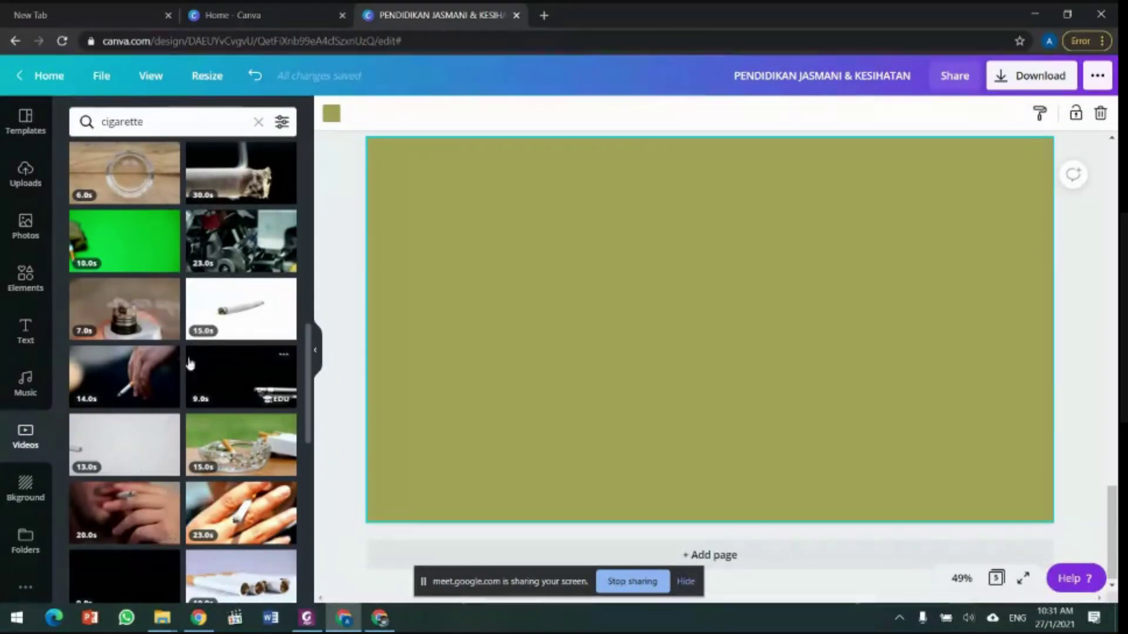
{"action": "scroll", "coordinate": [218, 334], "scroll_direction": "down", "scroll_amount": 4}
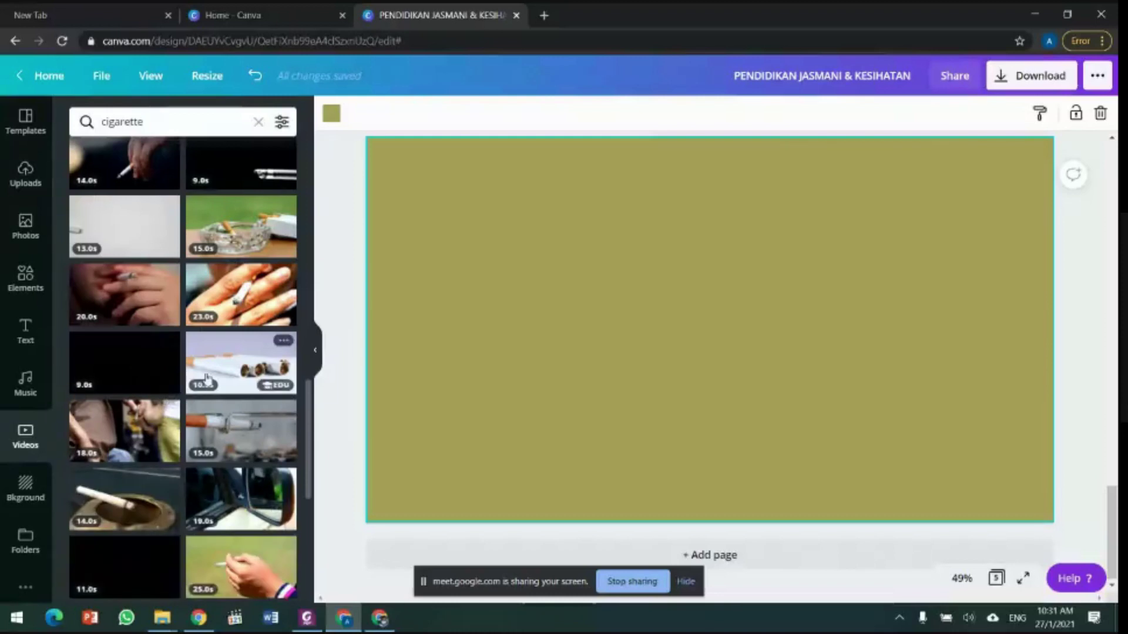
{"action": "scroll", "coordinate": [194, 362], "scroll_direction": "up", "scroll_amount": 3}
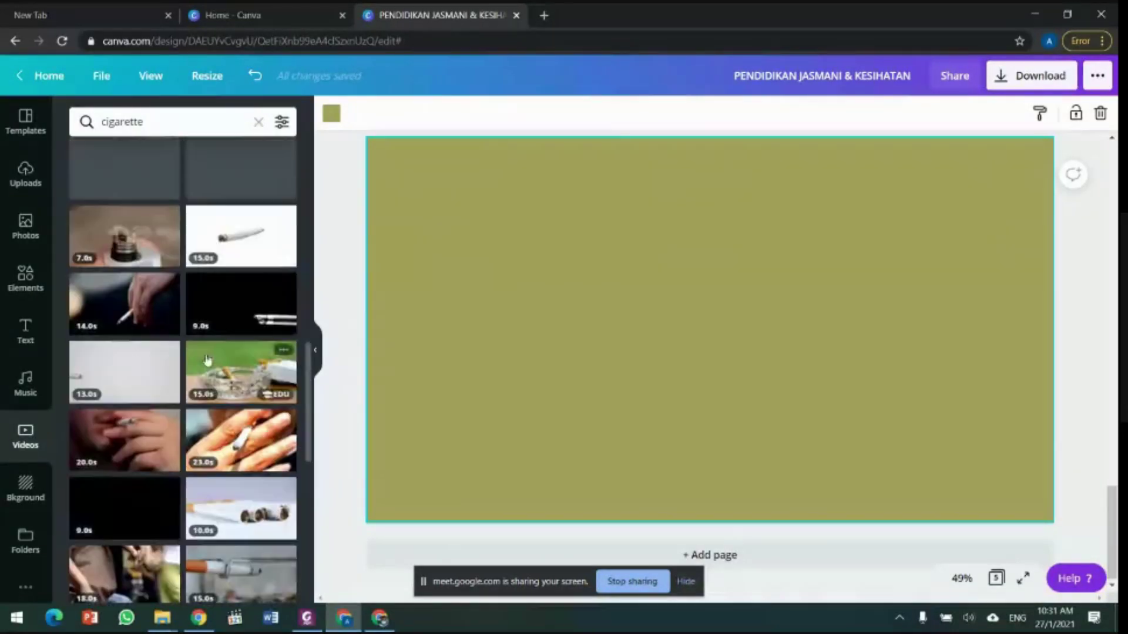
{"action": "left_click", "coordinate": [111, 435]}
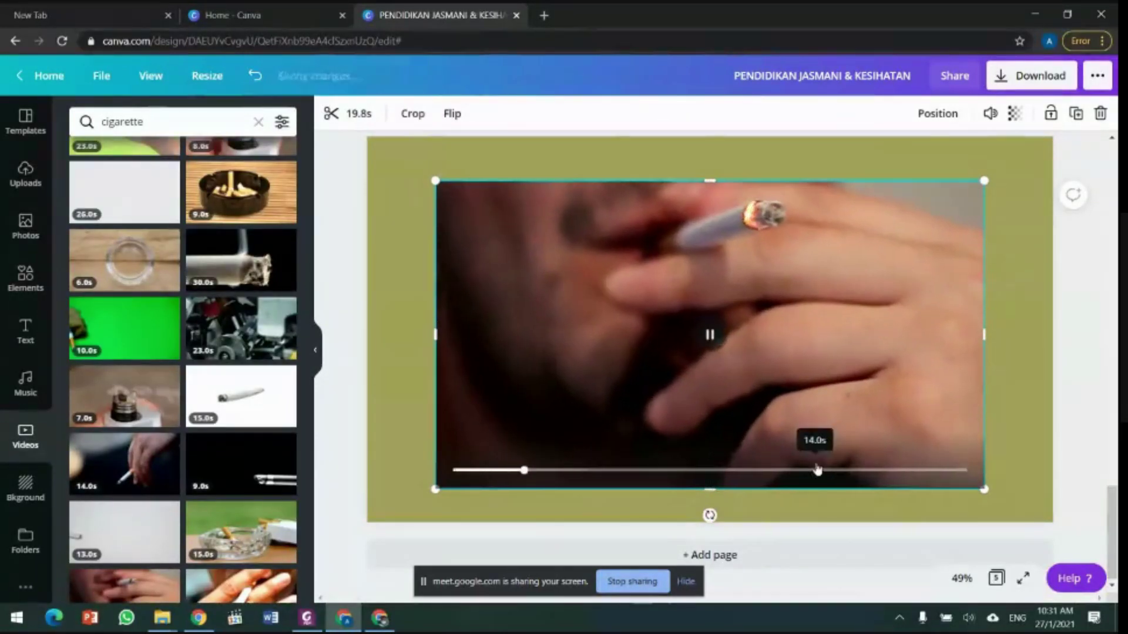
Step: Preview the smoking clip from about 14 and 16 seconds, and pause its playback
{"action": "left_click", "coordinate": [817, 470]}
{"action": "left_click", "coordinate": [873, 469]}
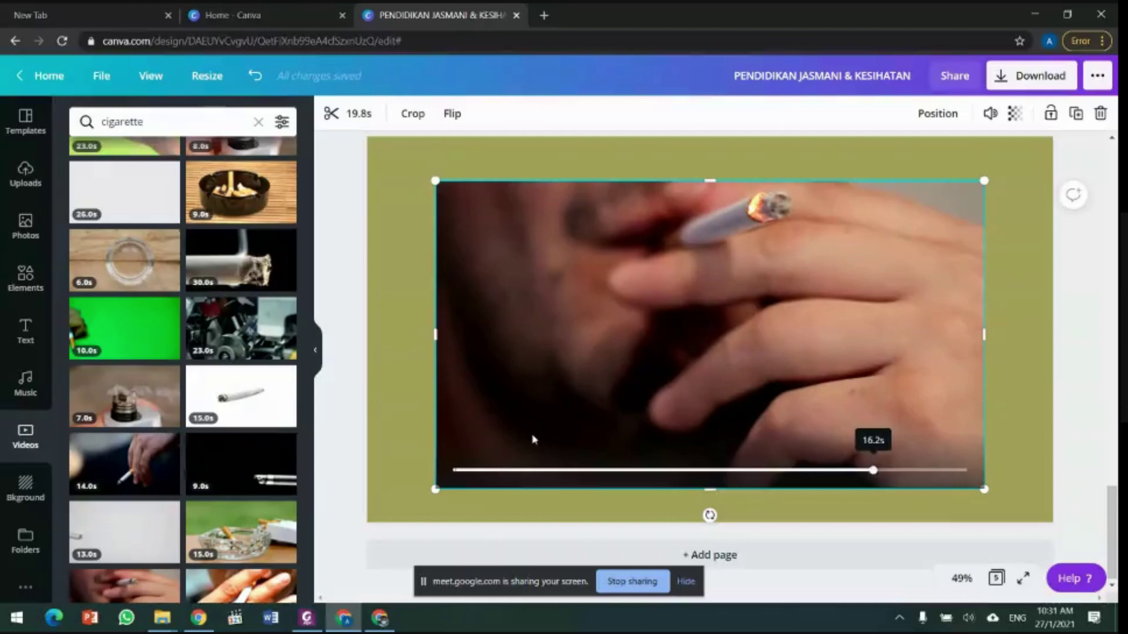
{"action": "left_click", "coordinate": [708, 346]}
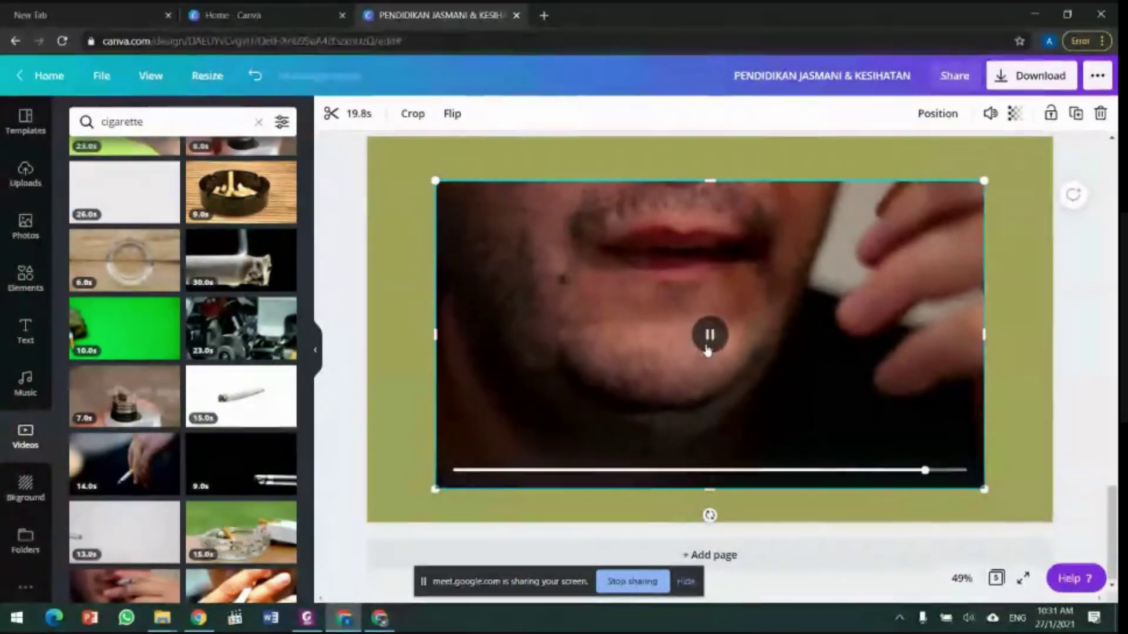
Step: Shrink the smoking clip and move it to the right half of the page, leaving the left side empty
{"action": "left_click_drag", "start_coordinate": [435, 181], "coordinate": [565, 253]}
{"action": "left_click_drag", "start_coordinate": [767, 296], "coordinate": [799, 257]}
{"action": "left_click", "coordinate": [568, 240]}
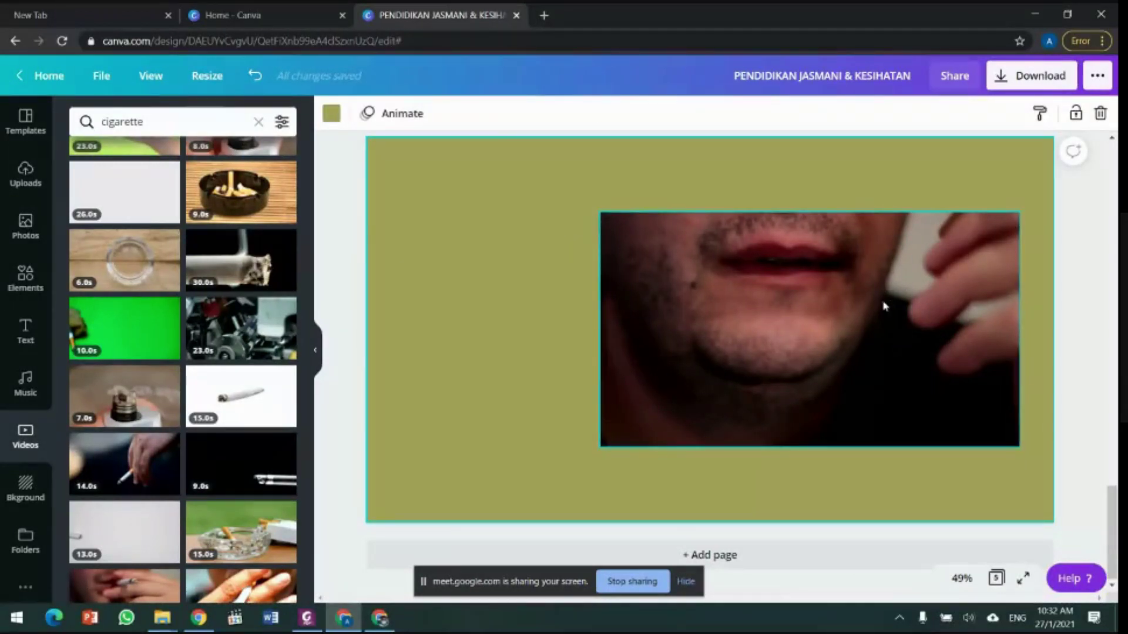
Step: Search the elements library for "no" and look through the graphics for a prohibition symbol
{"action": "left_click", "coordinate": [25, 286]}
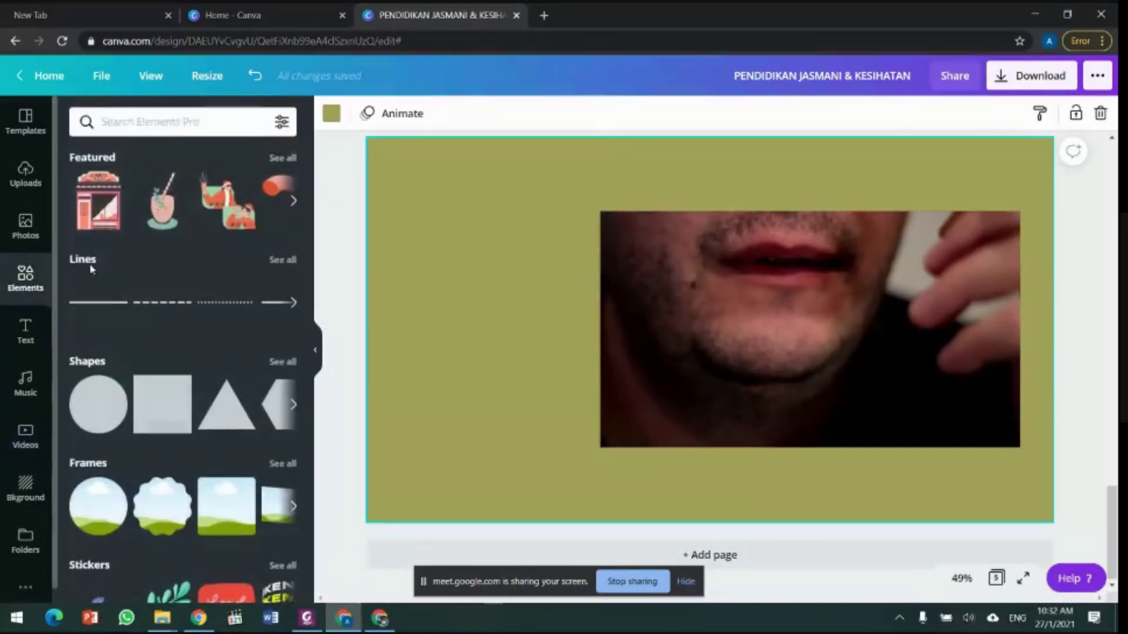
{"action": "left_click", "coordinate": [207, 112]}
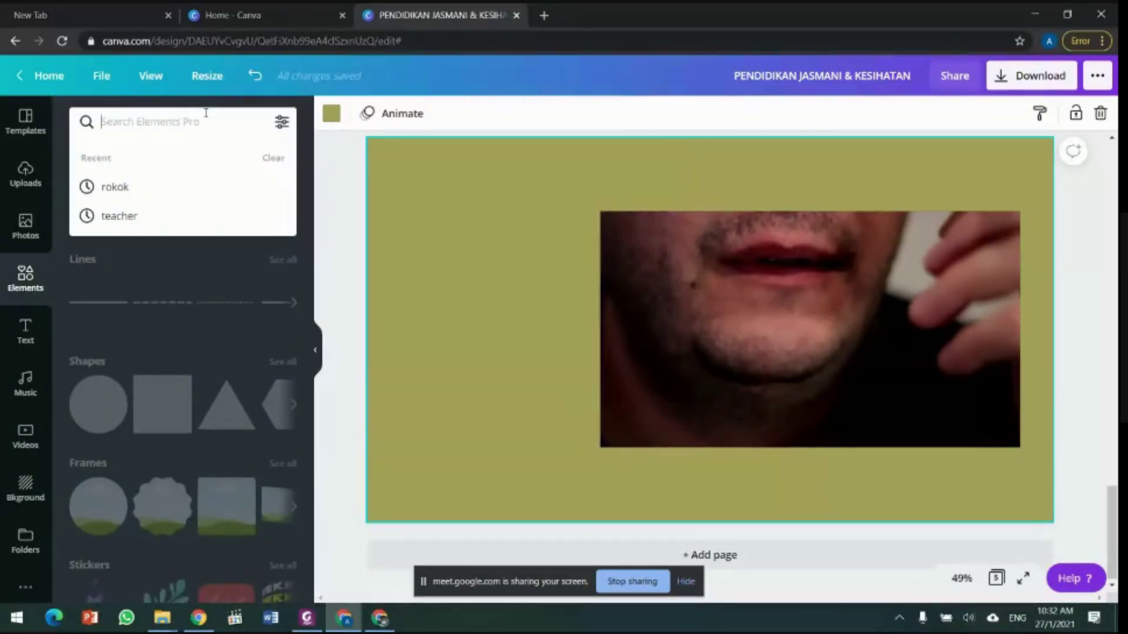
{"action": "type", "text": "no"}
{"action": "key", "text": "Return"}
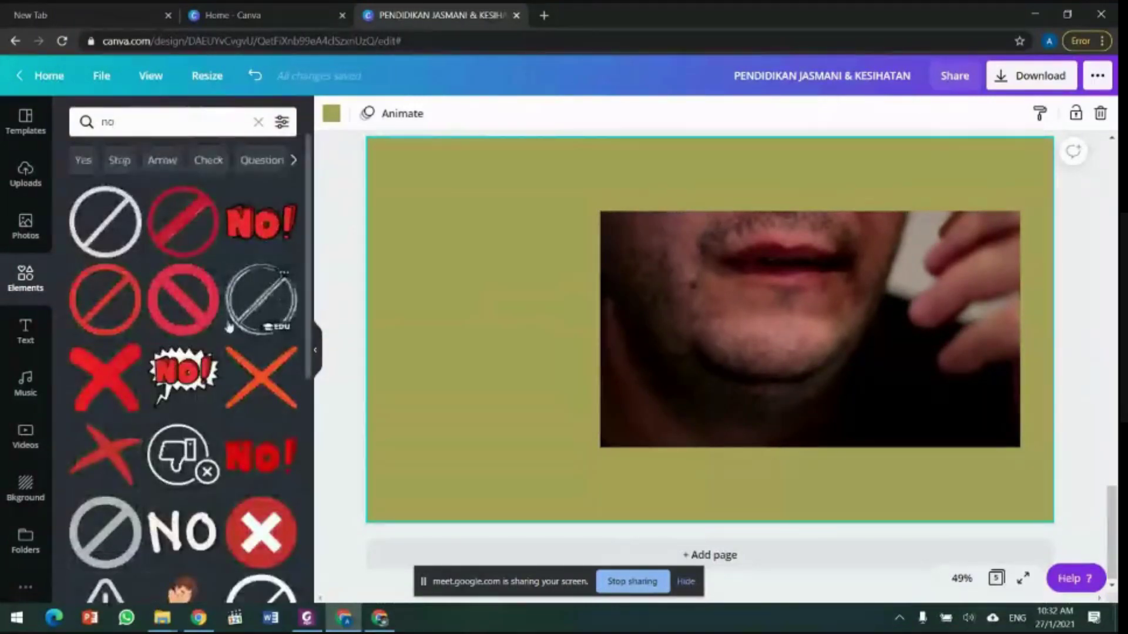
{"action": "scroll", "coordinate": [229, 327], "scroll_direction": "down", "scroll_amount": 4}
{"action": "scroll", "coordinate": [223, 311], "scroll_direction": "down", "scroll_amount": 4}
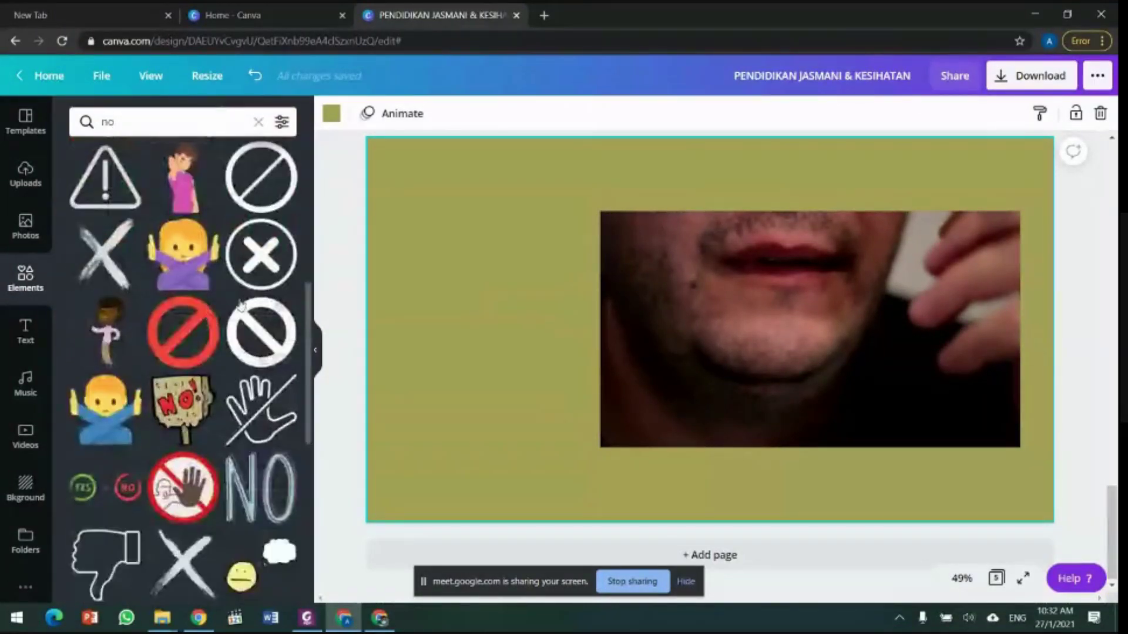
{"action": "scroll", "coordinate": [226, 282], "scroll_direction": "up", "scroll_amount": 8}
{"action": "scroll", "coordinate": [224, 272], "scroll_direction": "down", "scroll_amount": 1}
{"action": "scroll", "coordinate": [235, 282], "scroll_direction": "up", "scroll_amount": 1}
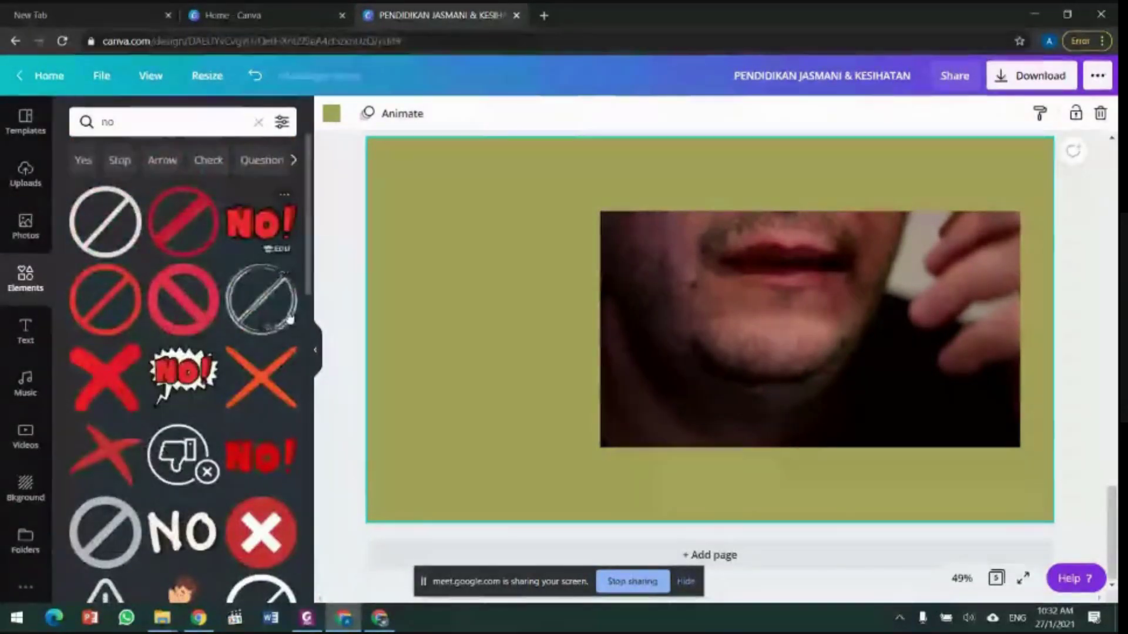
Step: Insert the dark red prohibition sign, enlarge it beyond the clip's height and centre it over the smoking video
{"action": "left_click", "coordinate": [182, 221]}
{"action": "left_click_drag", "start_coordinate": [711, 311], "coordinate": [852, 272]}
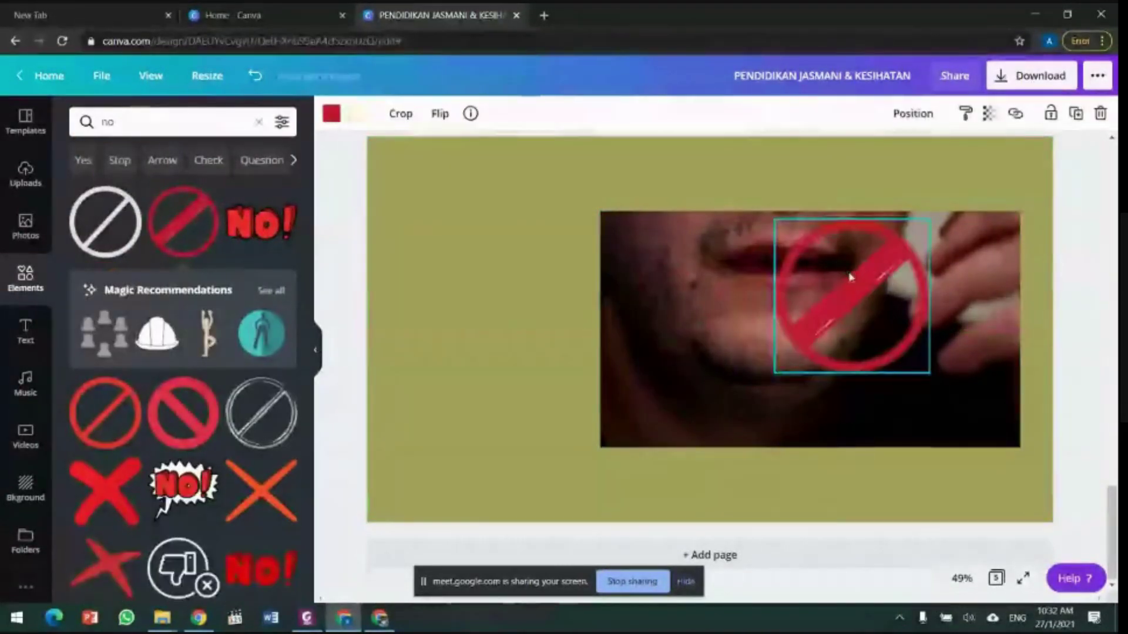
{"action": "left_click_drag", "start_coordinate": [773, 370], "coordinate": [626, 521]}
{"action": "left_click_drag", "start_coordinate": [813, 356], "coordinate": [838, 305]}
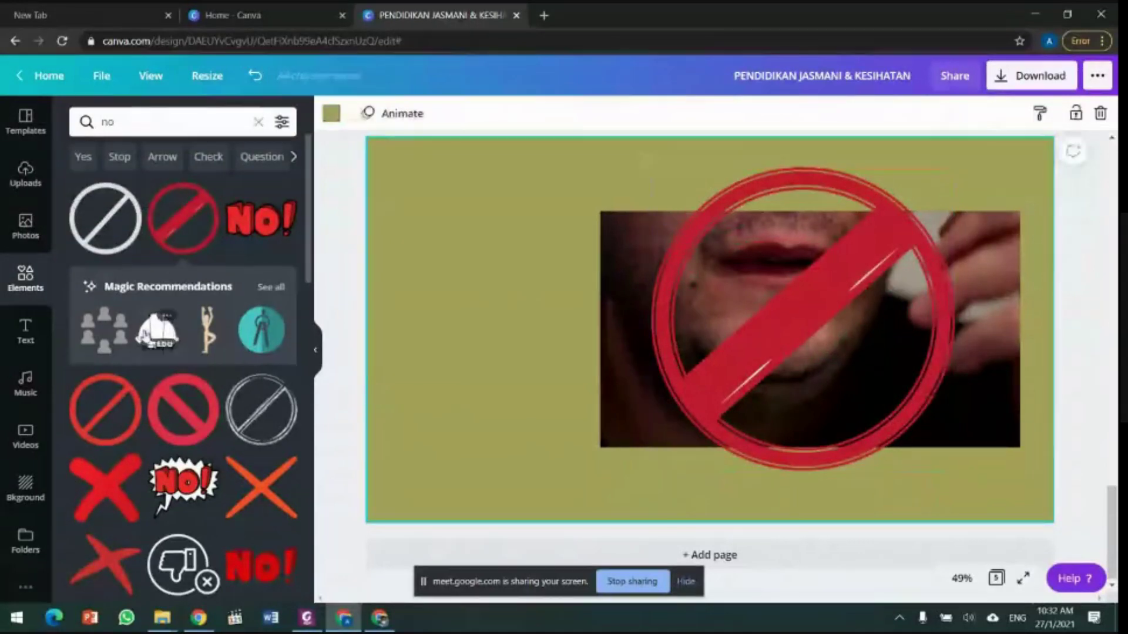
Step: Insert the green thumbs-down sticker, shrink it and place it at the video's lower-right corner
{"action": "scroll", "coordinate": [193, 334], "scroll_direction": "down", "scroll_amount": 5}
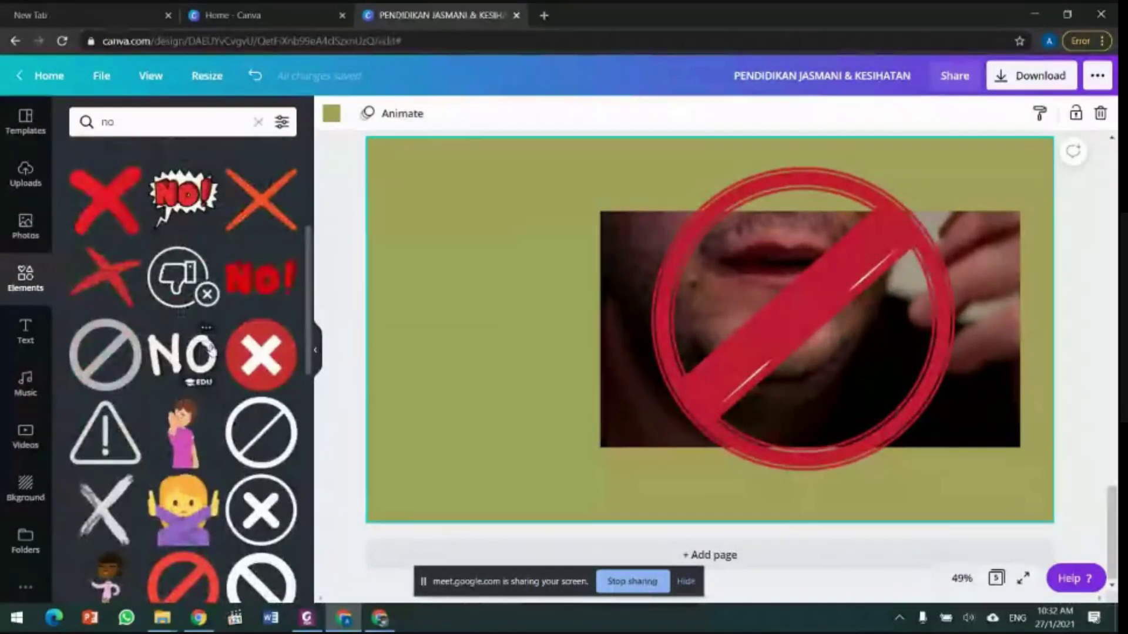
{"action": "scroll", "coordinate": [210, 351], "scroll_direction": "down", "scroll_amount": 6}
{"action": "scroll", "coordinate": [220, 343], "scroll_direction": "down", "scroll_amount": 3}
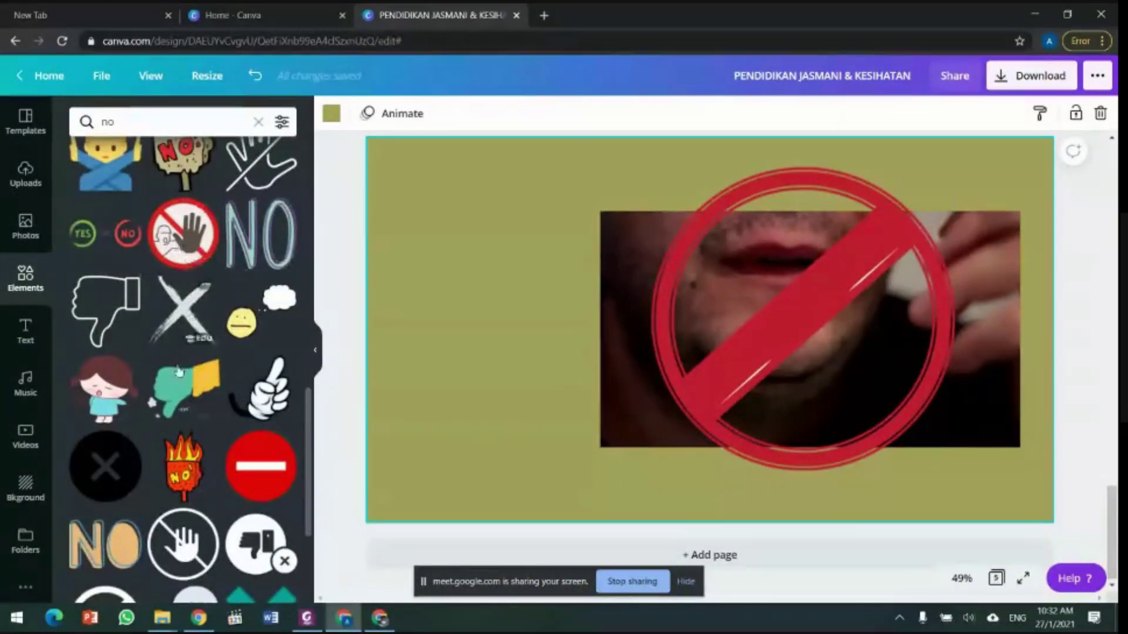
{"action": "left_click", "coordinate": [186, 385]}
{"action": "left_click_drag", "start_coordinate": [675, 280], "coordinate": [509, 193]}
{"action": "left_click_drag", "start_coordinate": [635, 317], "coordinate": [534, 252]}
{"action": "left_click_drag", "start_coordinate": [480, 190], "coordinate": [940, 423]}
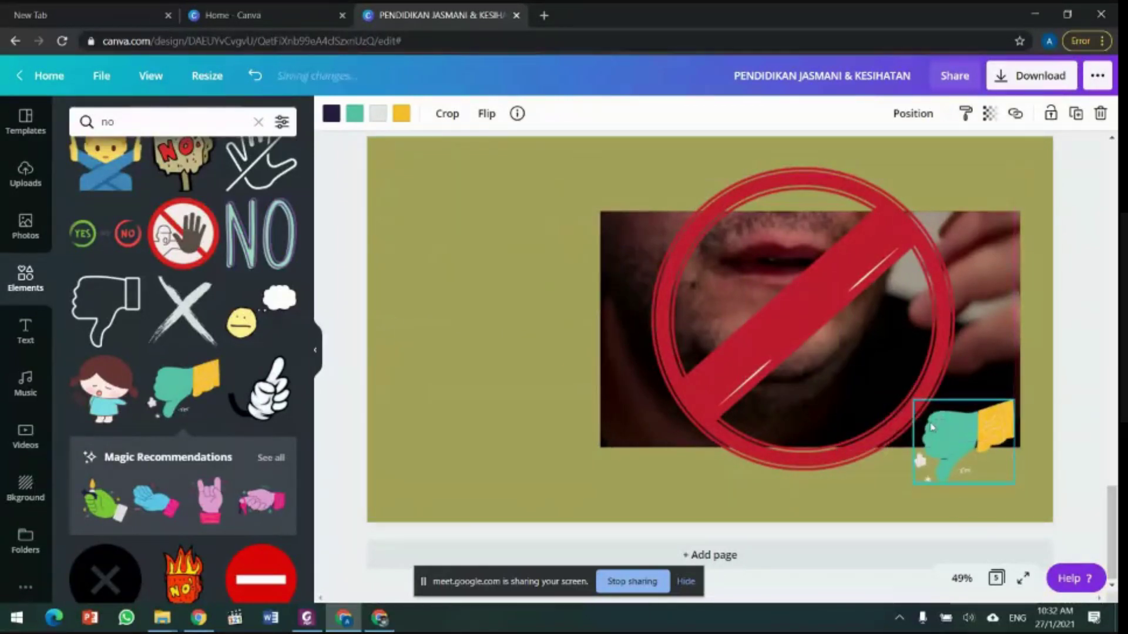
{"action": "left_click", "coordinate": [424, 332]}
{"action": "scroll", "coordinate": [138, 281], "scroll_direction": "up", "scroll_amount": 5}
{"action": "scroll", "coordinate": [138, 280], "scroll_direction": "up", "scroll_amount": 5}
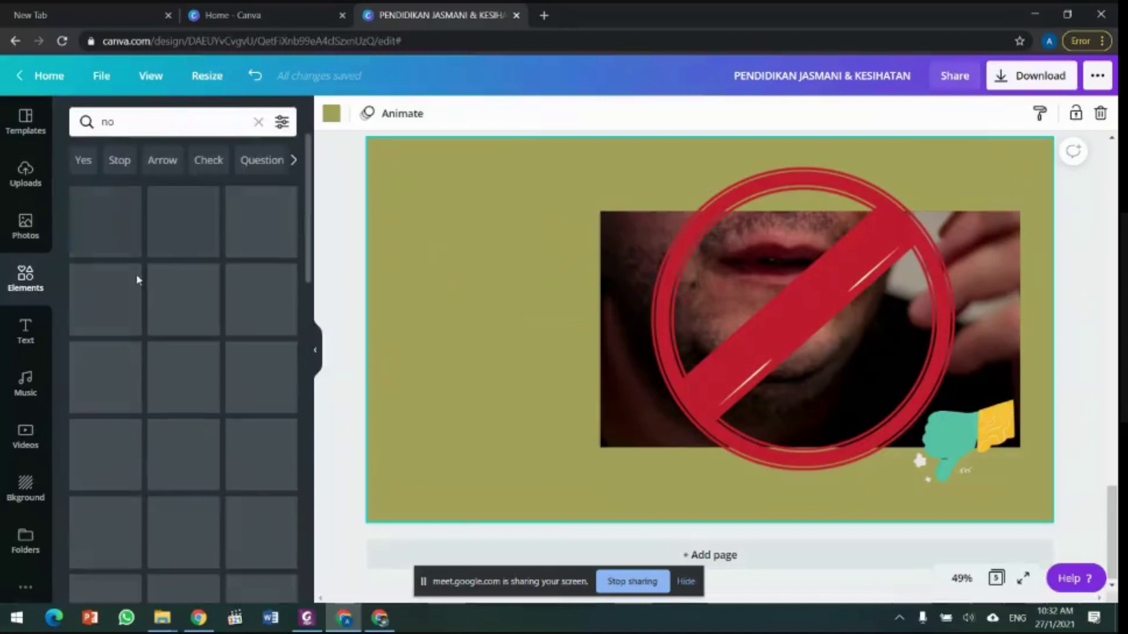
Step: Browse the ready-made text designs and add the blue and red "FREE DELIVERY" design to page 5
{"action": "left_click", "coordinate": [26, 332]}
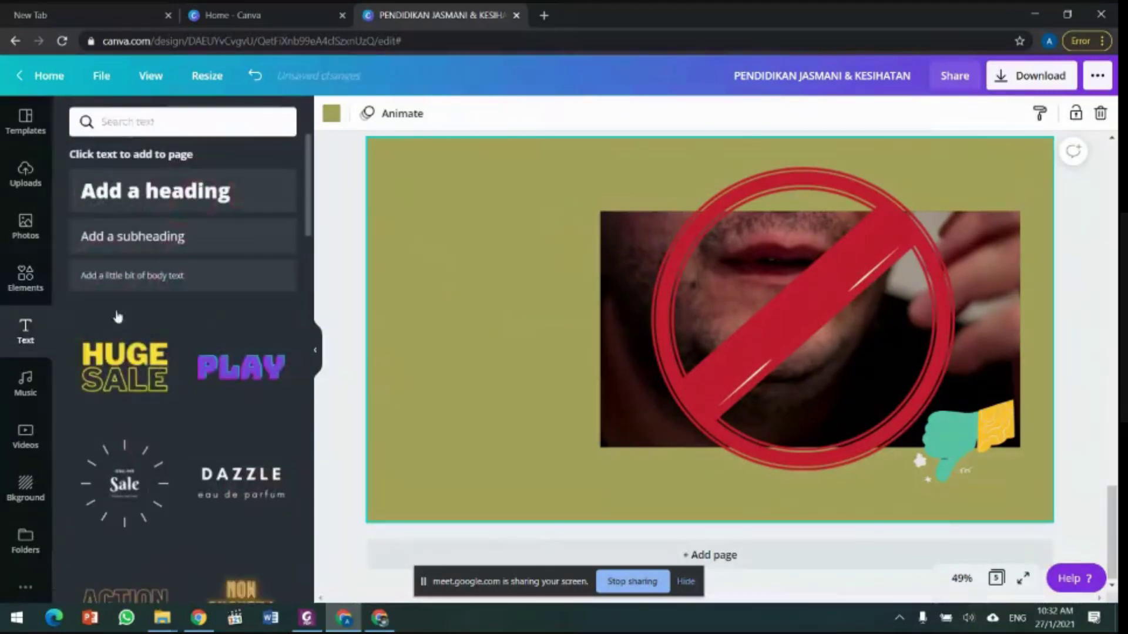
{"action": "scroll", "coordinate": [459, 411], "scroll_direction": "up", "scroll_amount": 1}
{"action": "scroll", "coordinate": [176, 352], "scroll_direction": "down", "scroll_amount": 4}
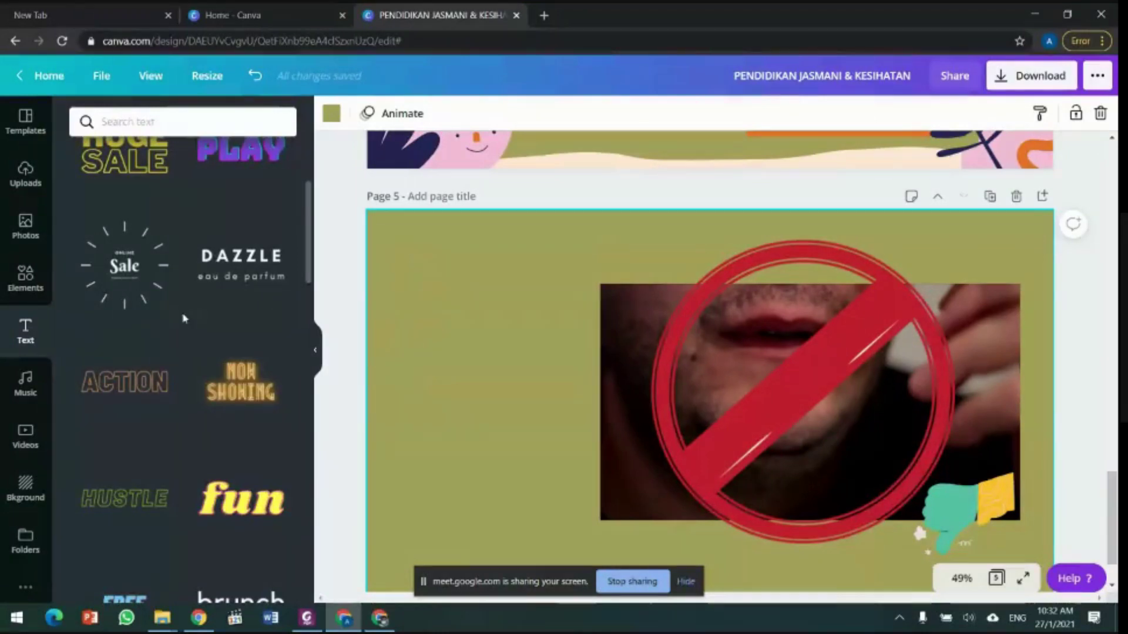
{"action": "scroll", "coordinate": [159, 318], "scroll_direction": "down", "scroll_amount": 5}
{"action": "scroll", "coordinate": [158, 336], "scroll_direction": "down", "scroll_amount": 4}
{"action": "scroll", "coordinate": [162, 329], "scroll_direction": "up", "scroll_amount": 4}
{"action": "scroll", "coordinate": [141, 267], "scroll_direction": "up", "scroll_amount": 3}
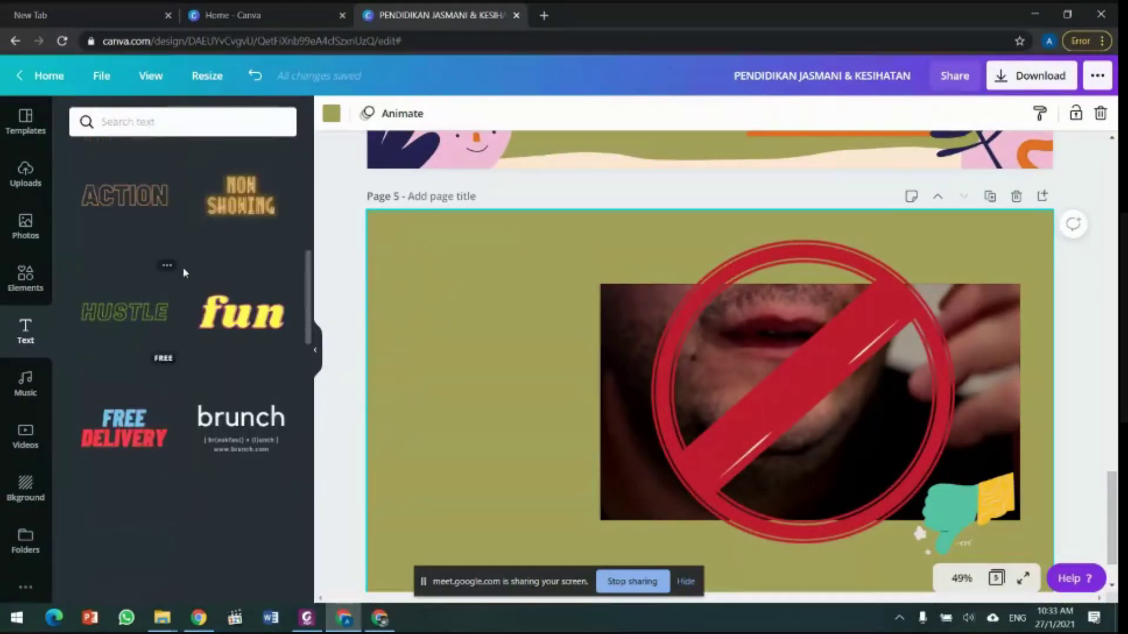
{"action": "left_click", "coordinate": [128, 433]}
{"action": "left_click_drag", "start_coordinate": [128, 434], "coordinate": [561, 382]}
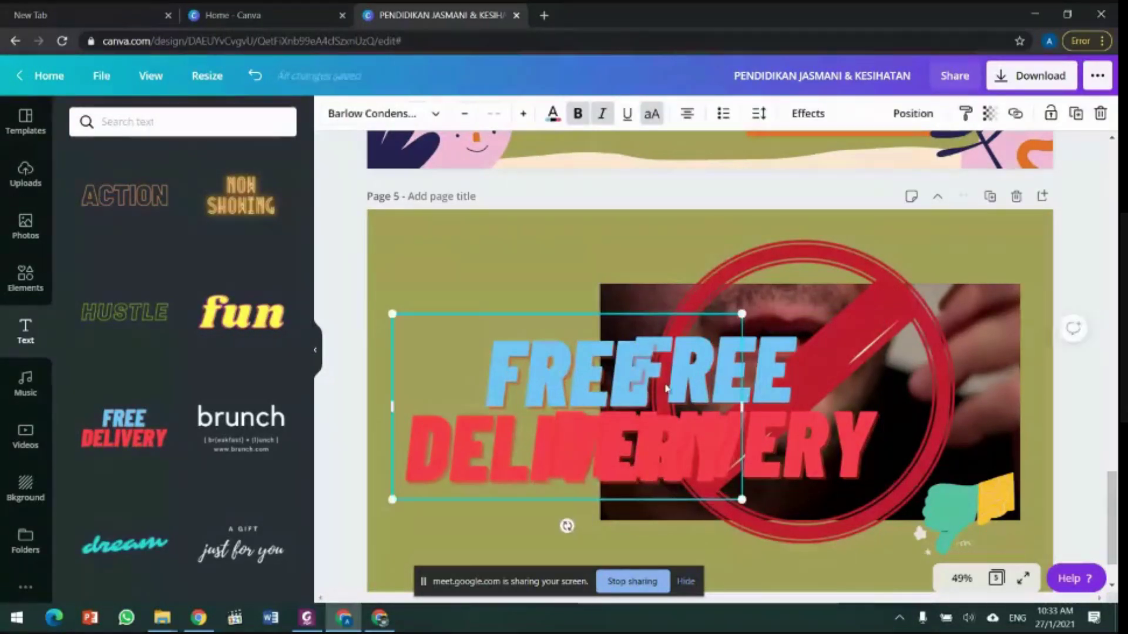
Step: Delete the duplicate "FREE DELIVERY" text, then shrink the remaining one and fit it in the empty space beside the smoking video
{"action": "key", "text": "Delete"}
{"action": "left_click_drag", "start_coordinate": [728, 359], "coordinate": [578, 353]}
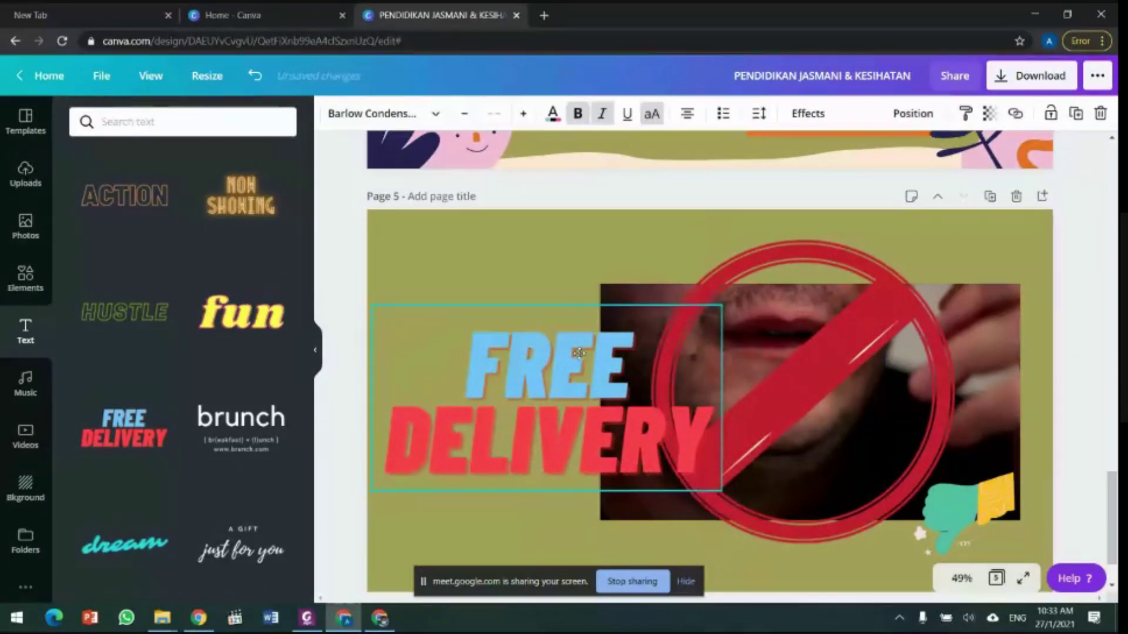
{"action": "left_click_drag", "start_coordinate": [722, 489], "coordinate": [599, 418]}
Step: Replace the blue word with "KATAKAN TIDAK PADA" on three lines and the red word with "ROKOK!"
{"action": "left_click_drag", "start_coordinate": [538, 345], "coordinate": [421, 322]}
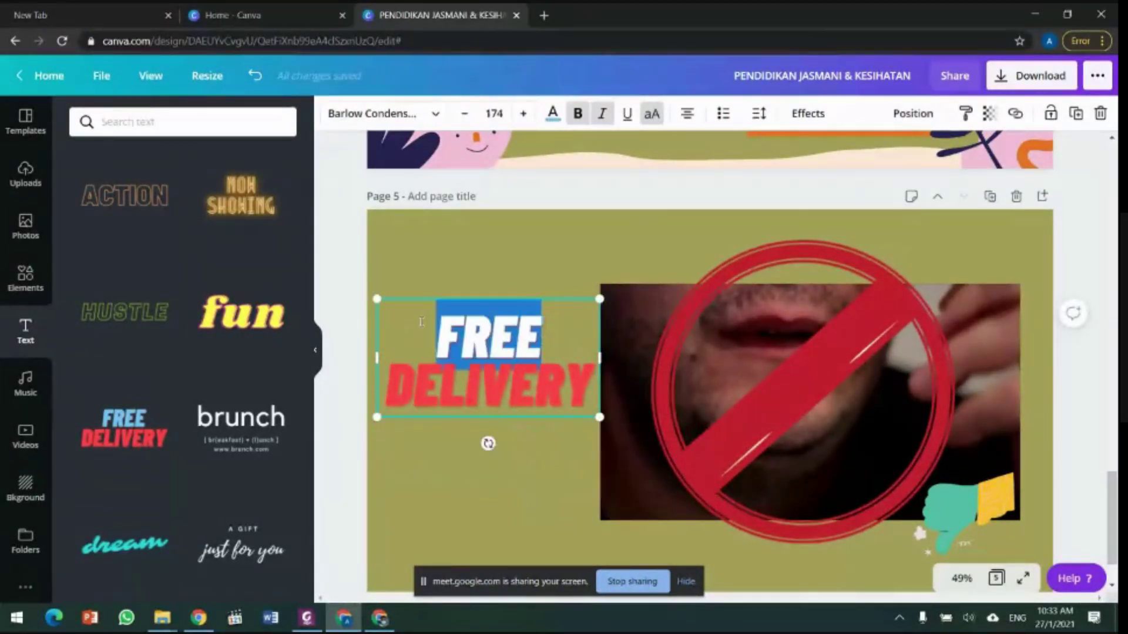
{"action": "type", "text": "KATAKAN "}
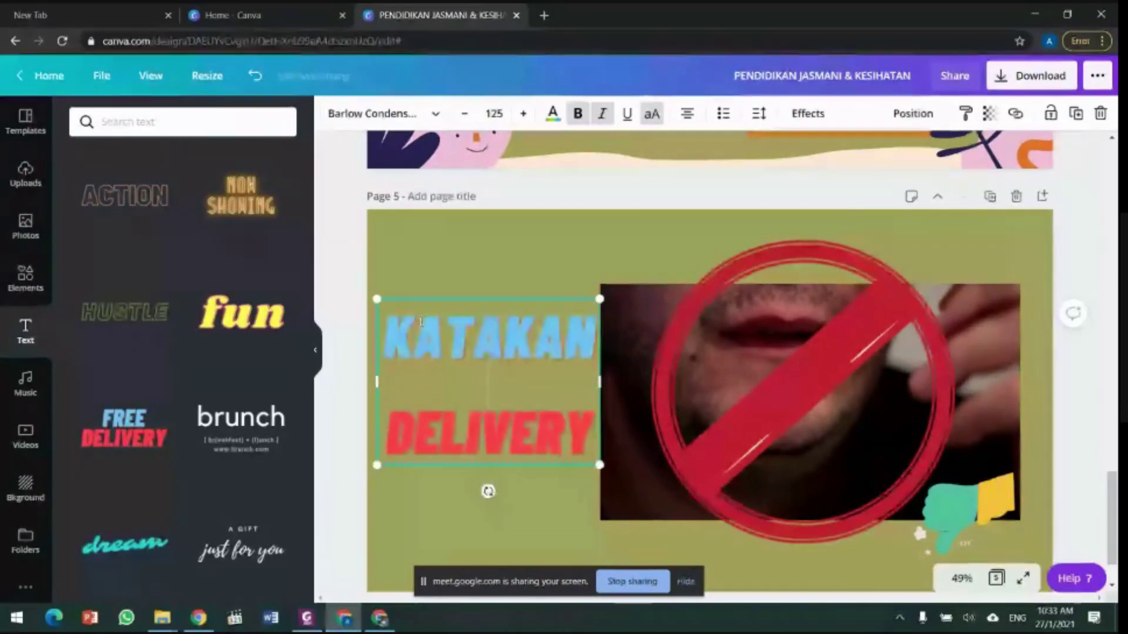
{"action": "type", "text": "TIDAK"}
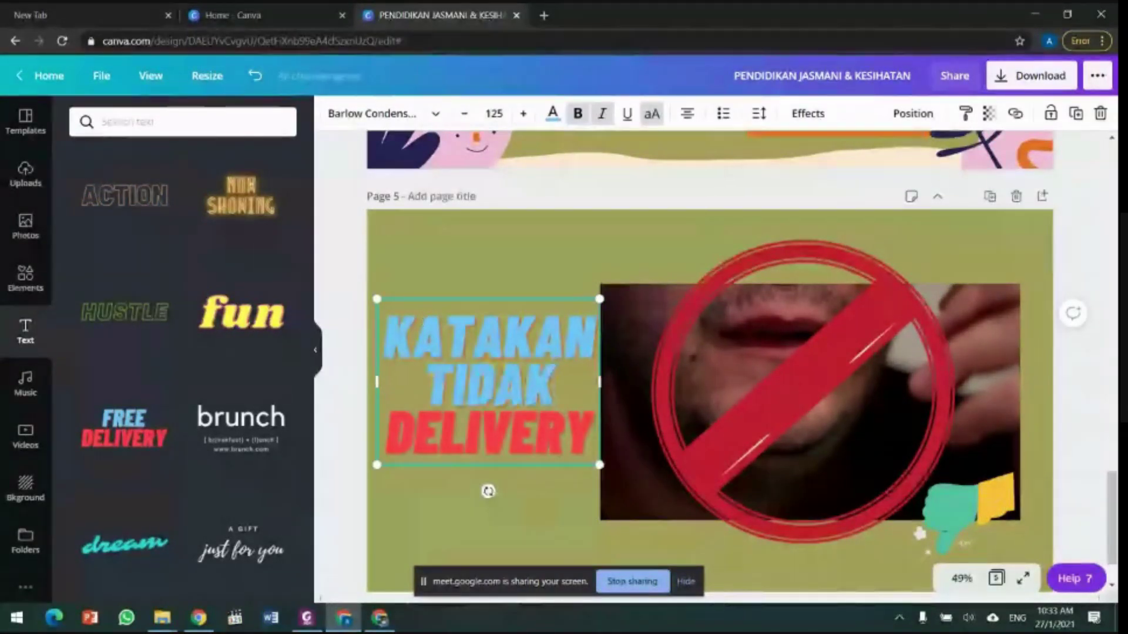
{"action": "key", "text": "Return"}
{"action": "type", "text": "PADA"}
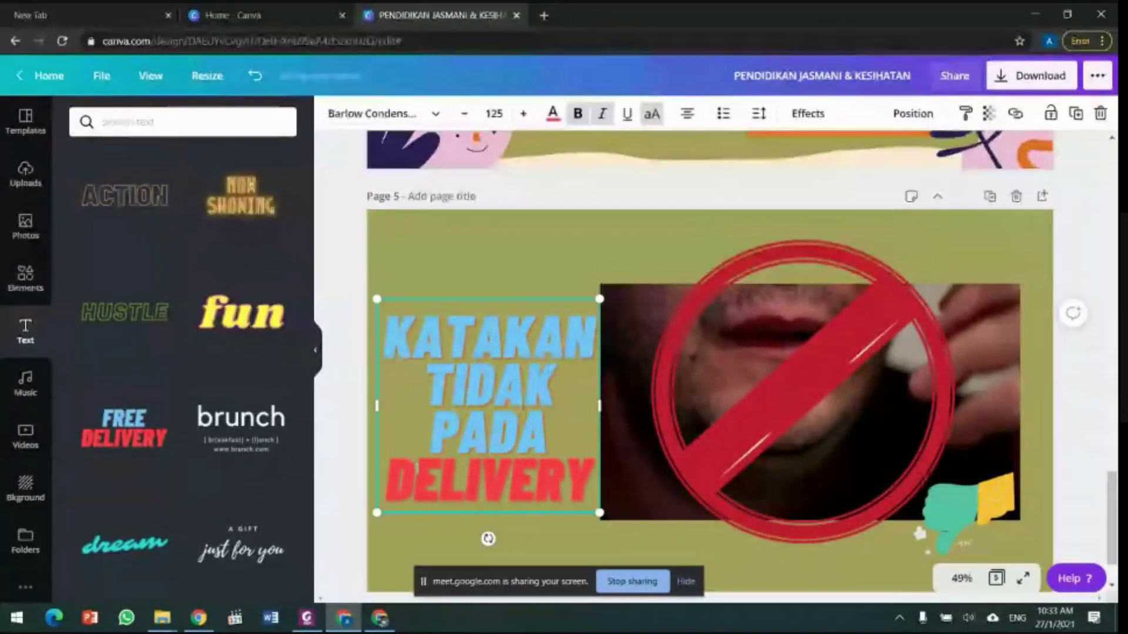
{"action": "left_click_drag", "start_coordinate": [402, 469], "coordinate": [586, 480]}
{"action": "type", "text": "ROK"}
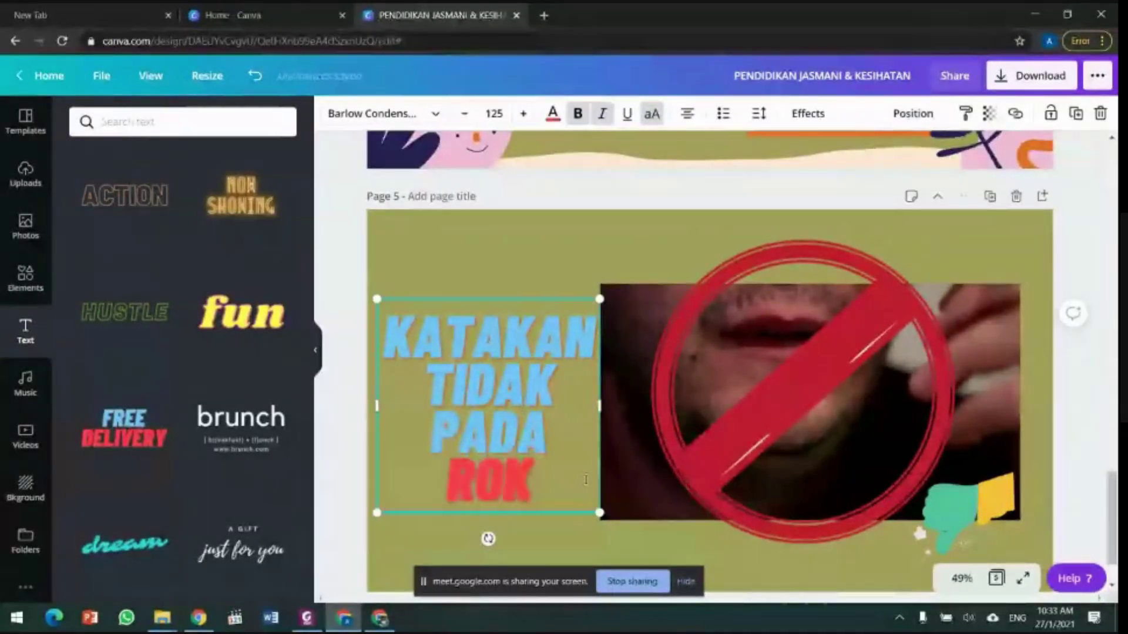
{"action": "type", "text": "OK!"}
Step: Shrink the "KATAKAN TIDAK PADA ROKOK!" text slightly and nudge it clear of the smoking video's edge
{"action": "left_click", "coordinate": [596, 238]}
{"action": "left_click", "coordinate": [536, 328]}
{"action": "left_click_drag", "start_coordinate": [596, 516], "coordinate": [582, 495]}
{"action": "left_click", "coordinate": [544, 286]}
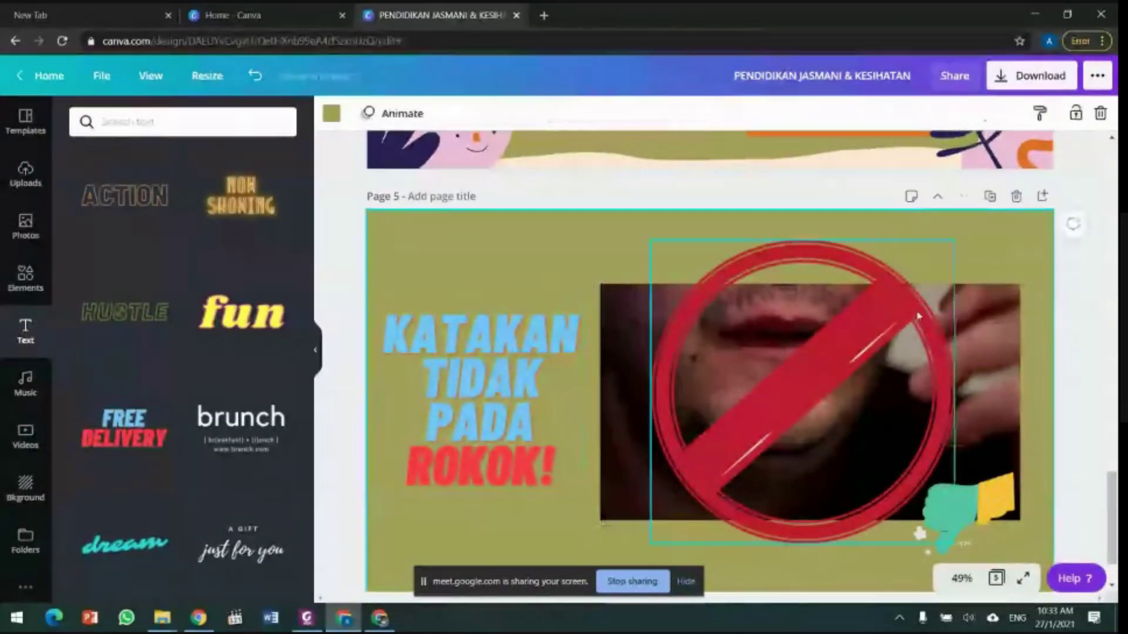
{"action": "scroll", "coordinate": [494, 292], "scroll_direction": "down", "scroll_amount": 2}
{"action": "left_click_drag", "start_coordinate": [462, 284], "coordinate": [469, 289]}
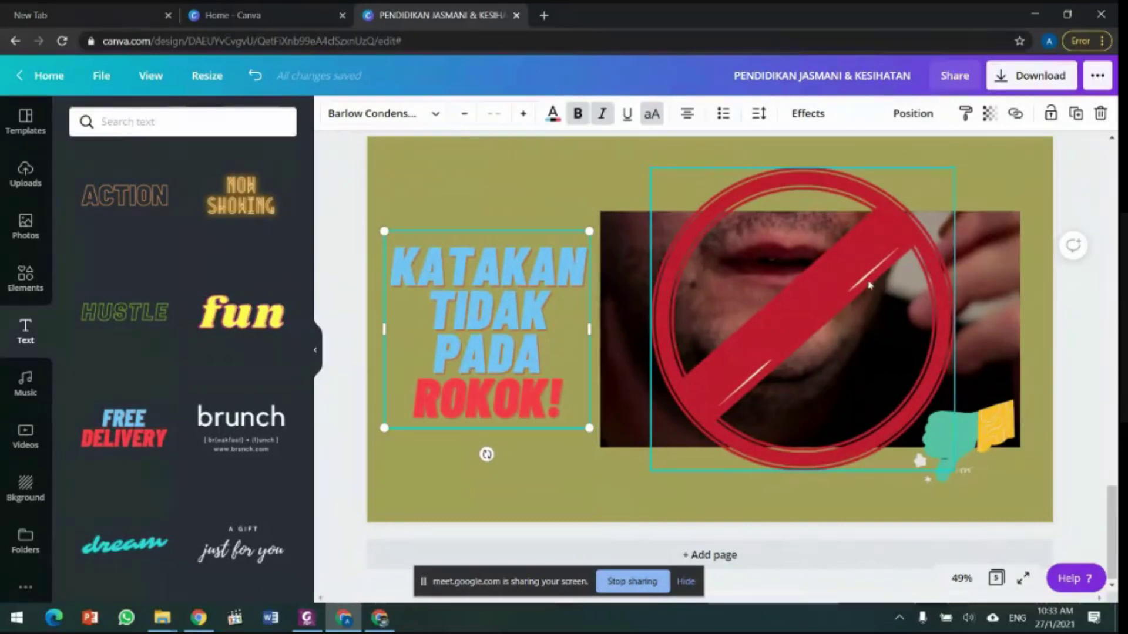
Step: Apply the Tumble page animation to page 5 with the smoking video
{"action": "scroll", "coordinate": [870, 284], "scroll_direction": "up", "scroll_amount": 3}
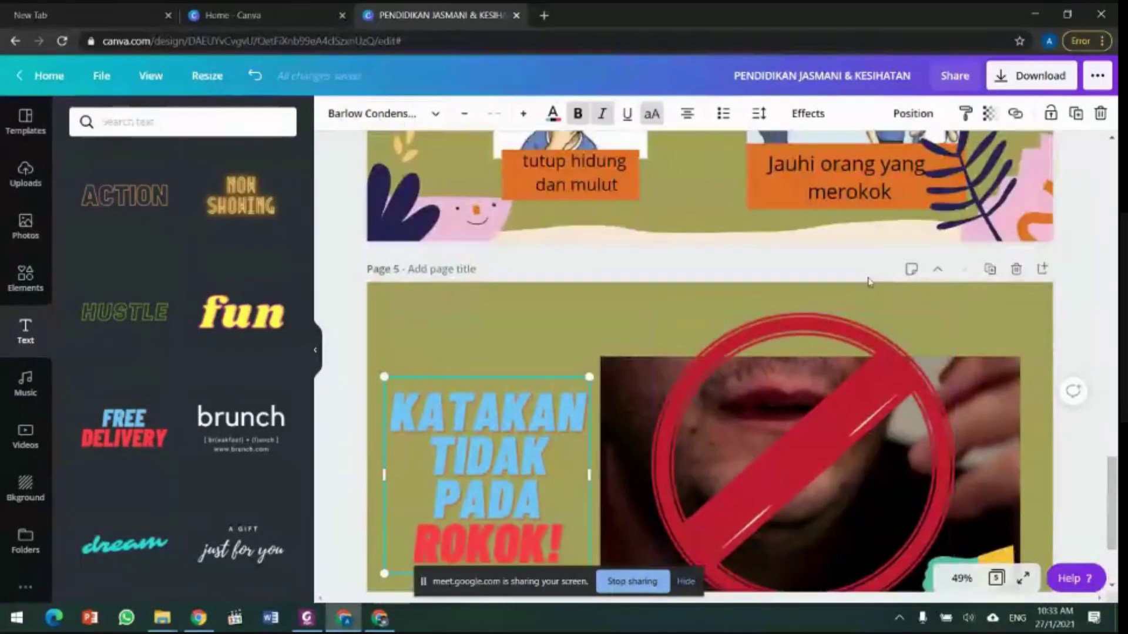
{"action": "scroll", "coordinate": [847, 319], "scroll_direction": "up", "scroll_amount": 1}
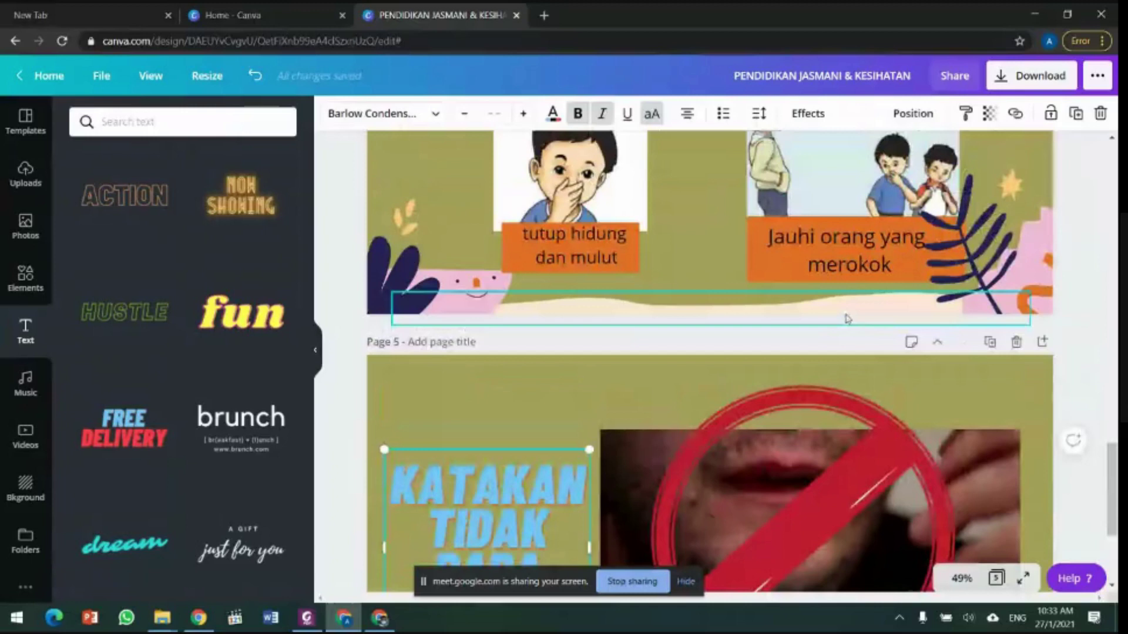
{"action": "scroll", "coordinate": [846, 318], "scroll_direction": "down", "scroll_amount": 3}
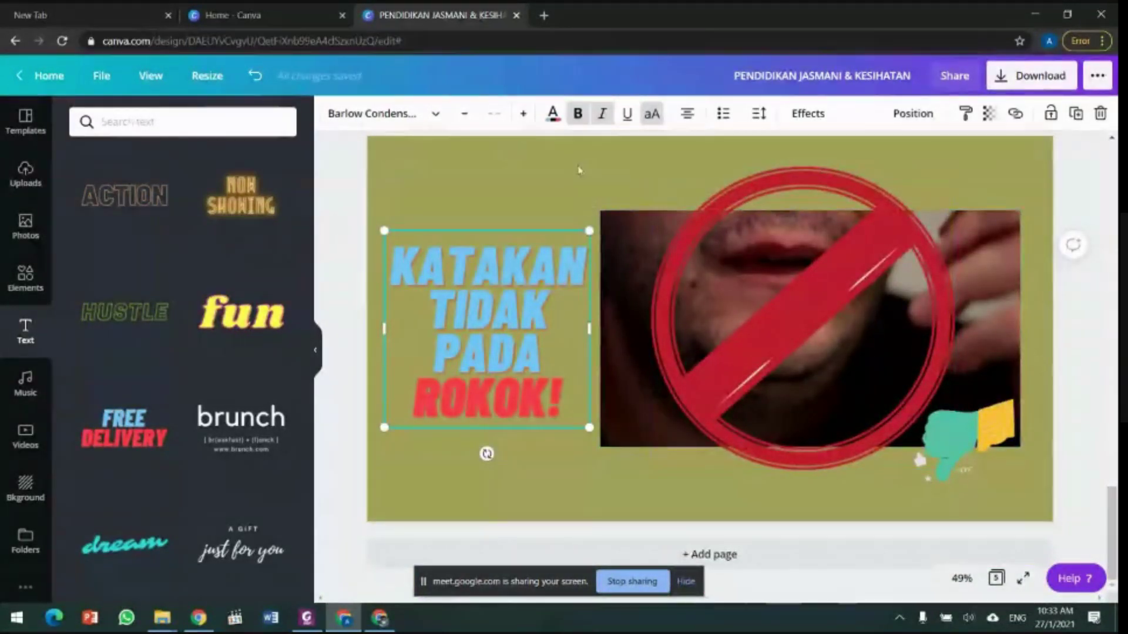
{"action": "left_click", "coordinate": [607, 193]}
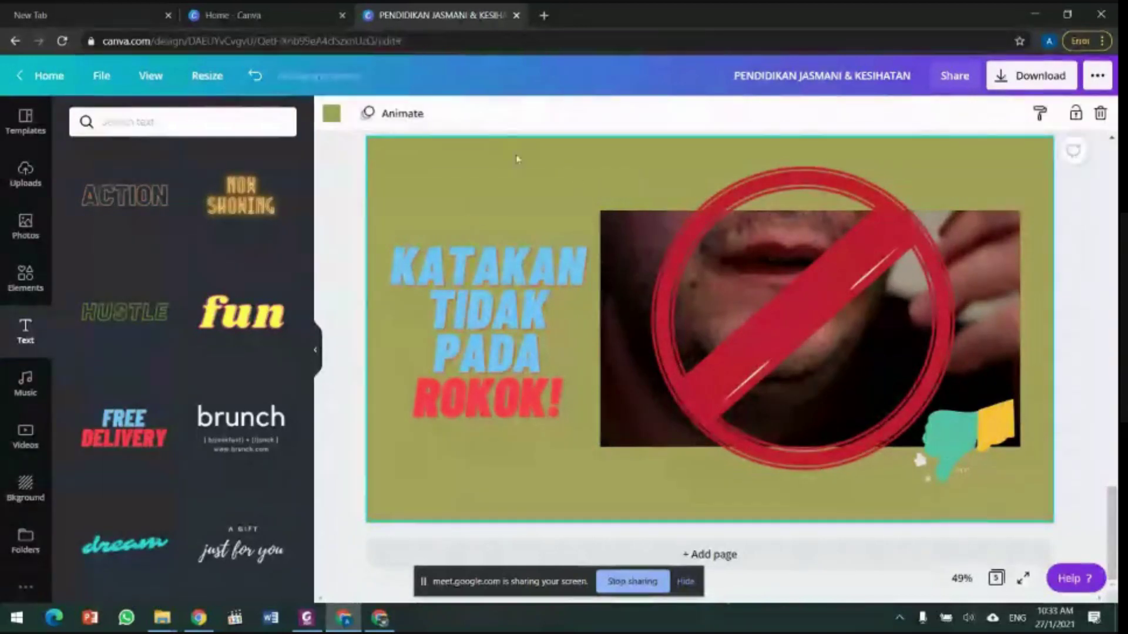
{"action": "left_click", "coordinate": [401, 114]}
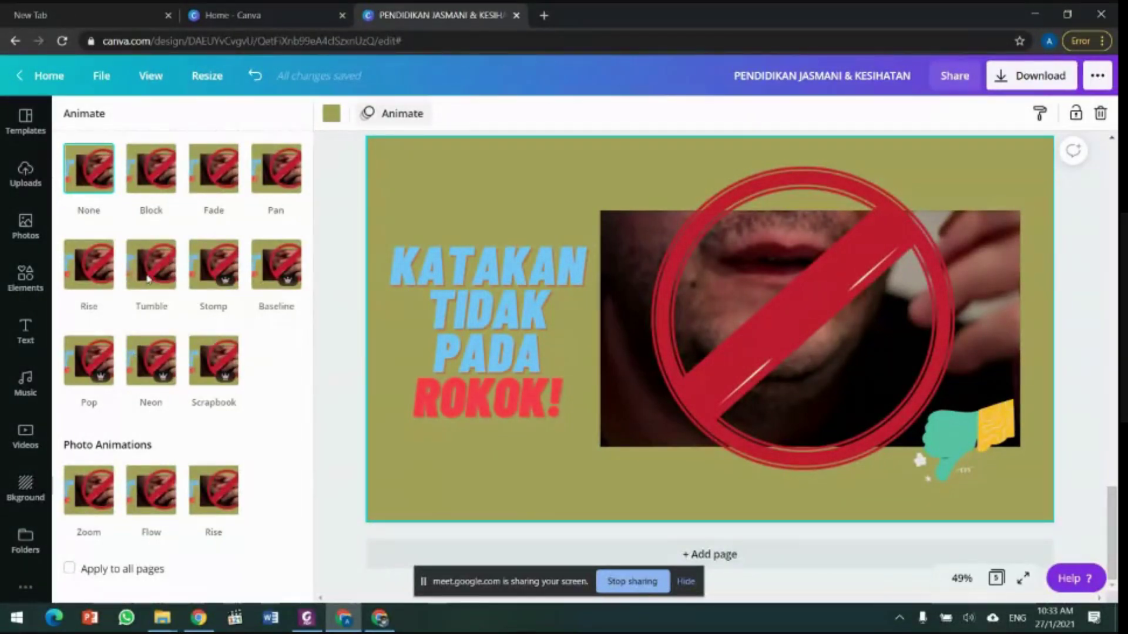
{"action": "left_click", "coordinate": [148, 279]}
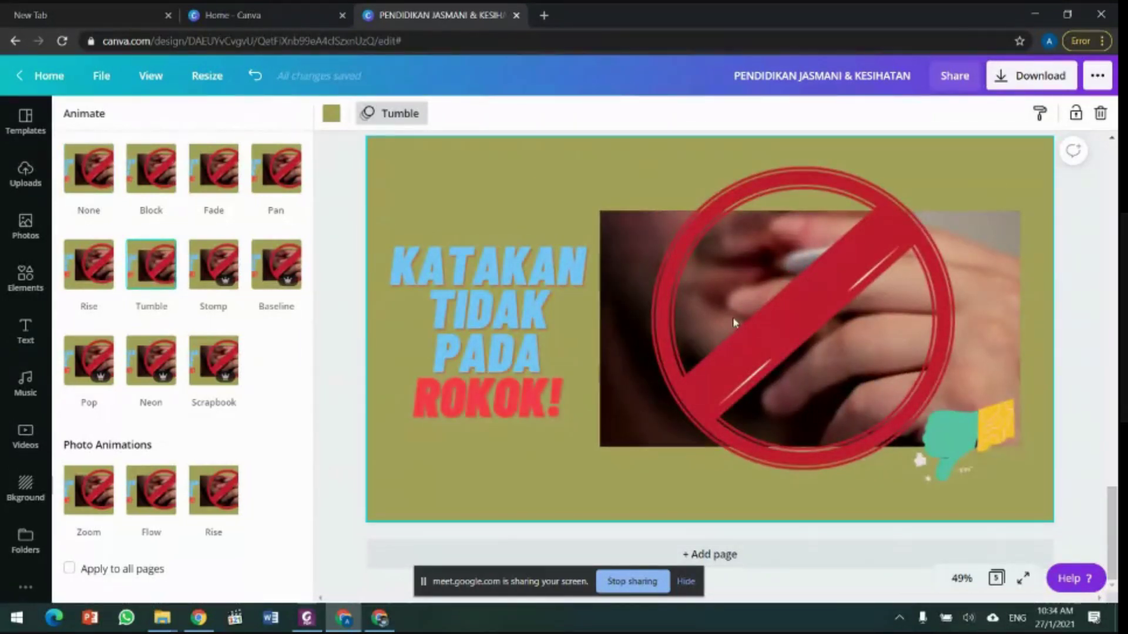
Step: Apply the Block animation to page 4 "HINDARI PEROKOK" and the Stomp animation to page 3 "HINDARI ROKOK!"
{"action": "scroll", "coordinate": [732, 316], "scroll_direction": "down", "scroll_amount": 5}
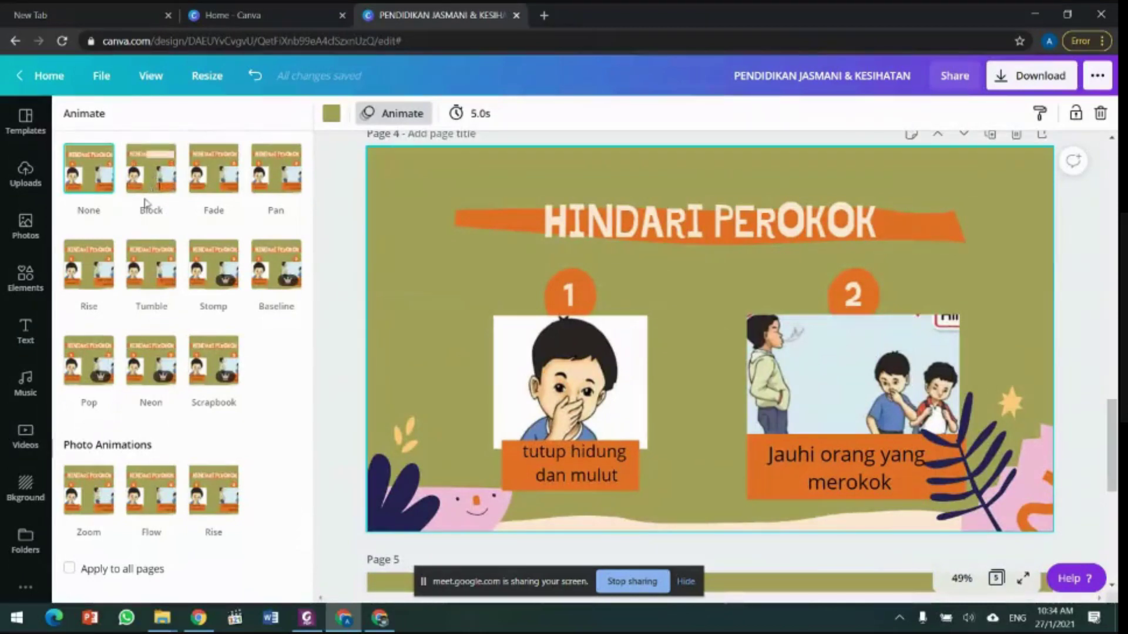
{"action": "left_click", "coordinate": [154, 172]}
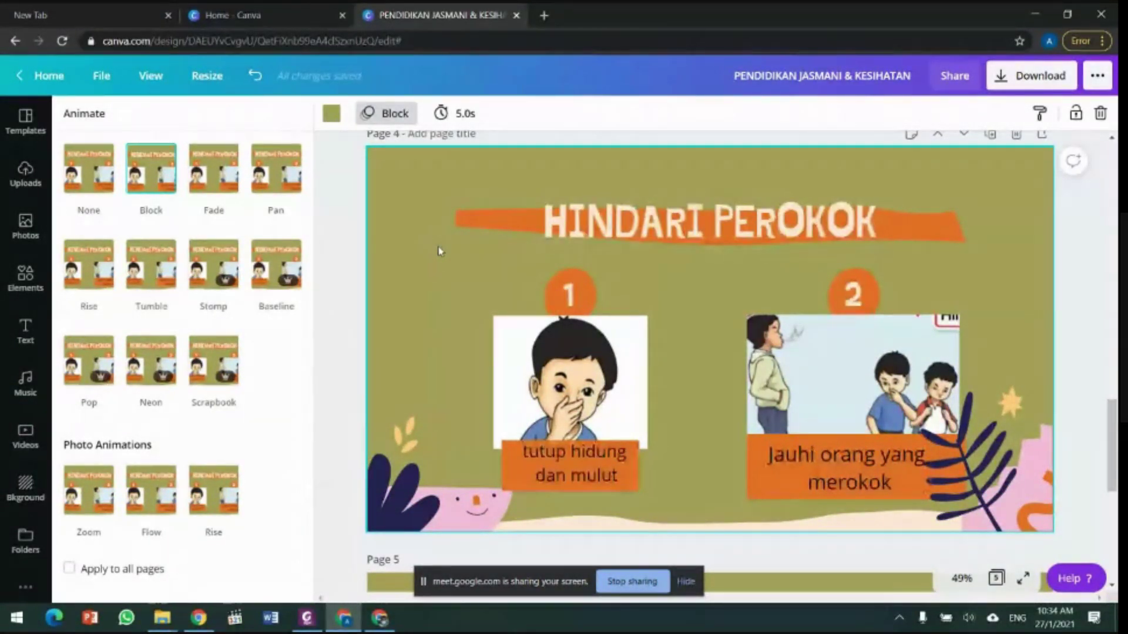
{"action": "scroll", "coordinate": [440, 250], "scroll_direction": "up", "scroll_amount": 6}
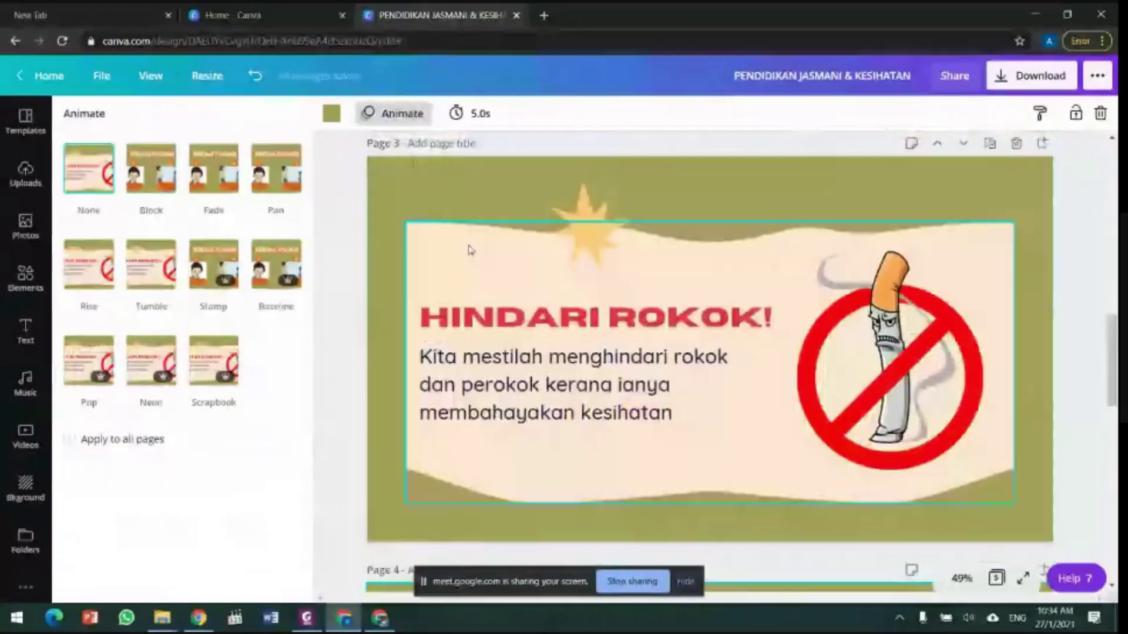
{"action": "left_click", "coordinate": [423, 194]}
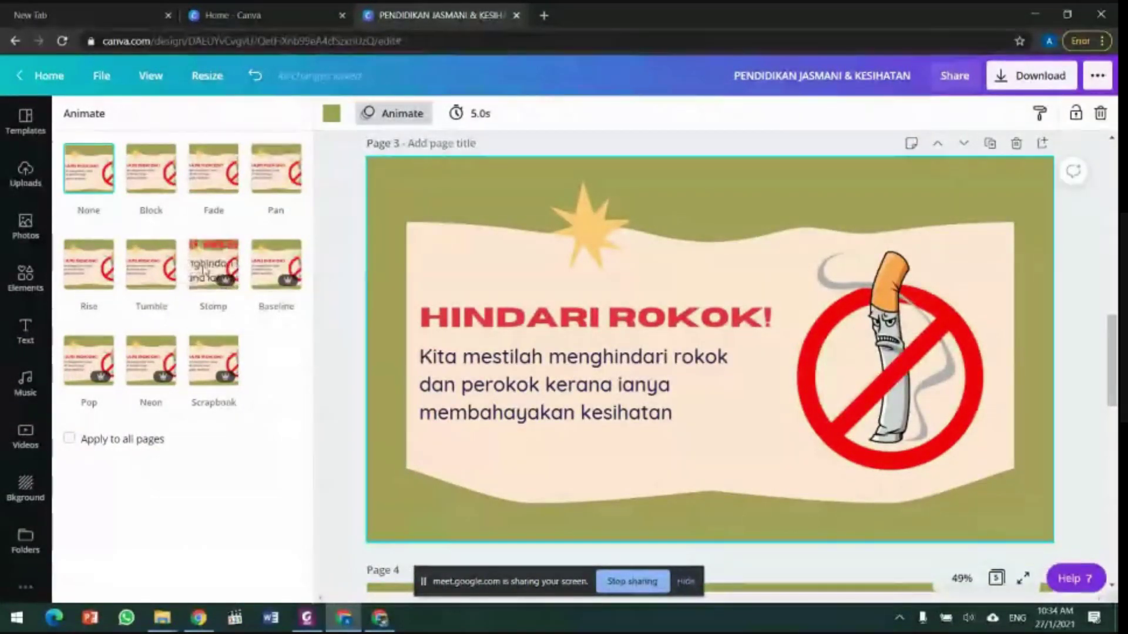
{"action": "left_click", "coordinate": [200, 272]}
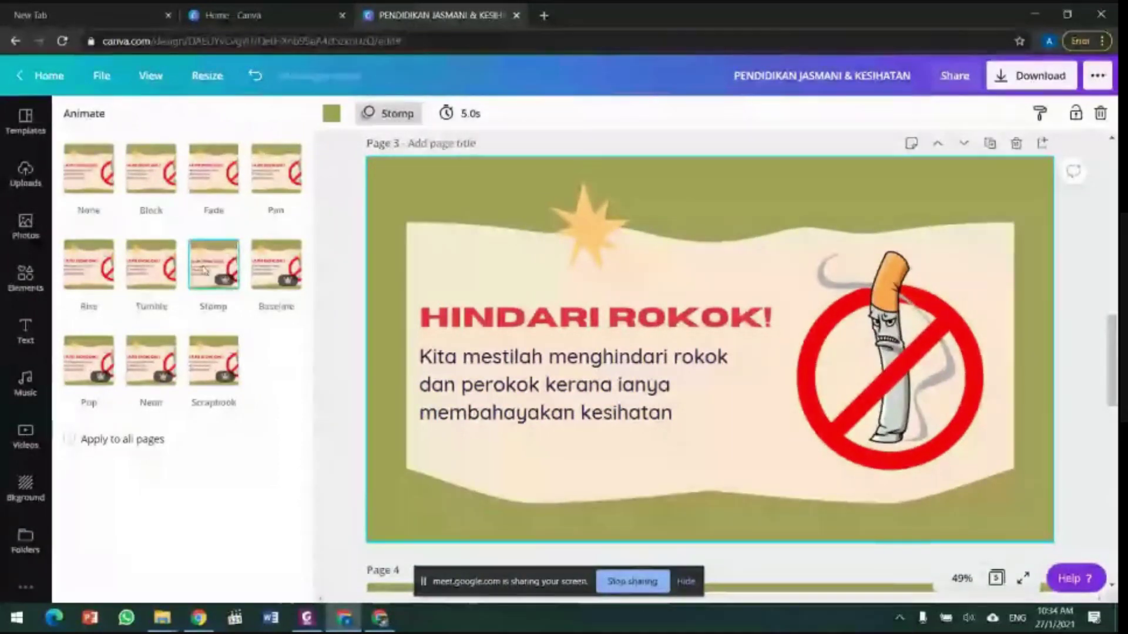
Step: Apply the Fade animation to the "Selamat Datang" page and the Scrapbook animation to the title page
{"action": "scroll", "coordinate": [488, 227], "scroll_direction": "up", "scroll_amount": 10}
{"action": "left_click", "coordinate": [506, 315]}
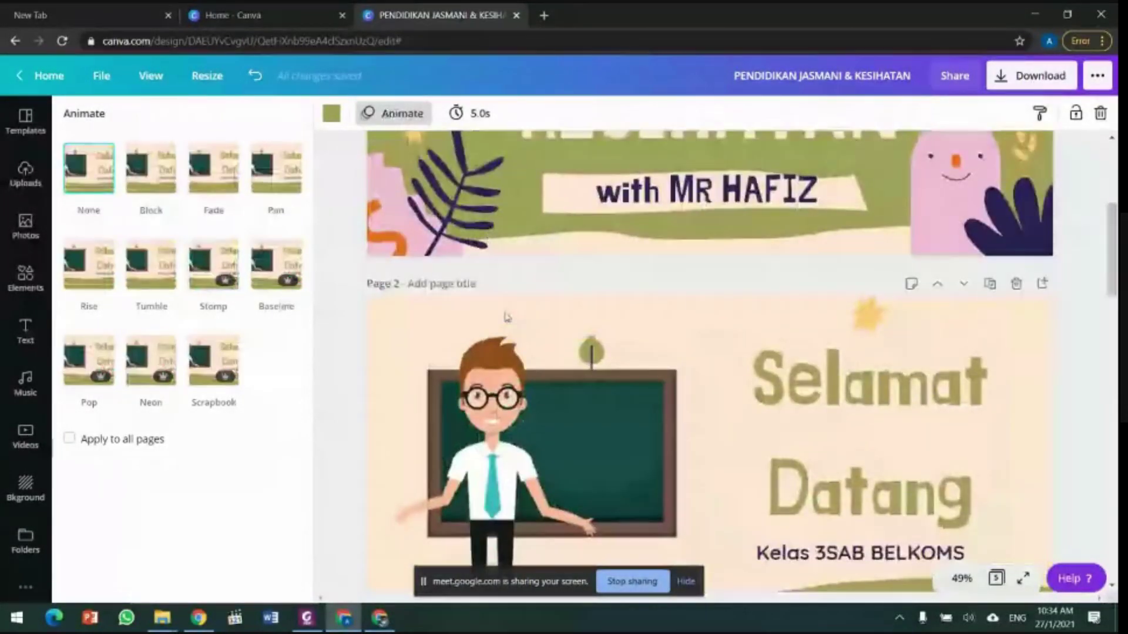
{"action": "scroll", "coordinate": [506, 317], "scroll_direction": "down", "scroll_amount": 2}
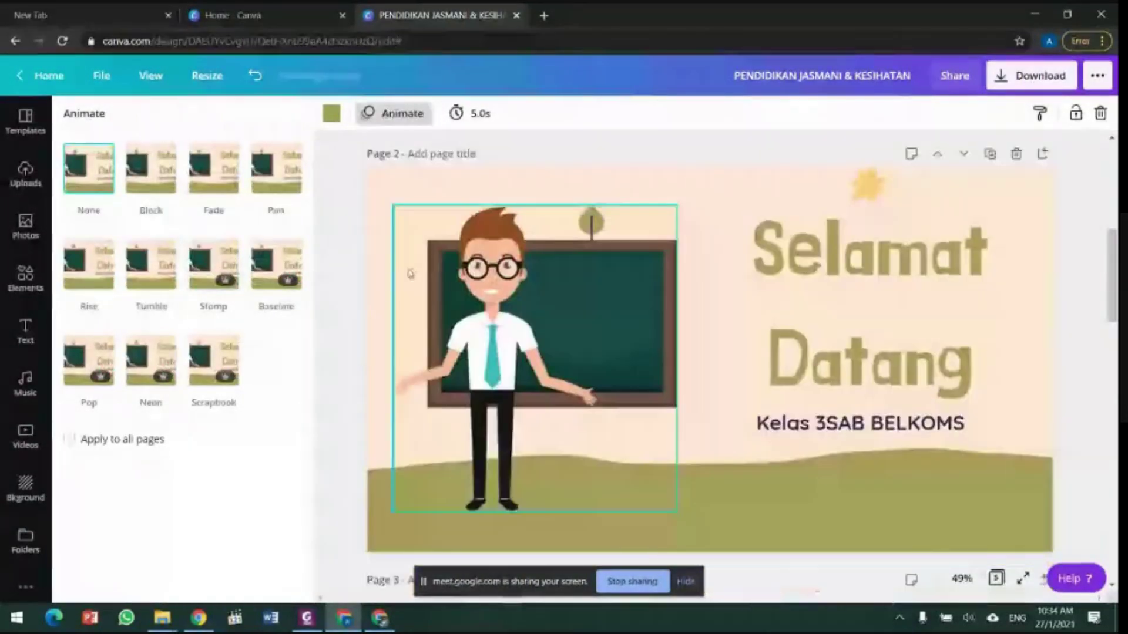
{"action": "left_click", "coordinate": [213, 171]}
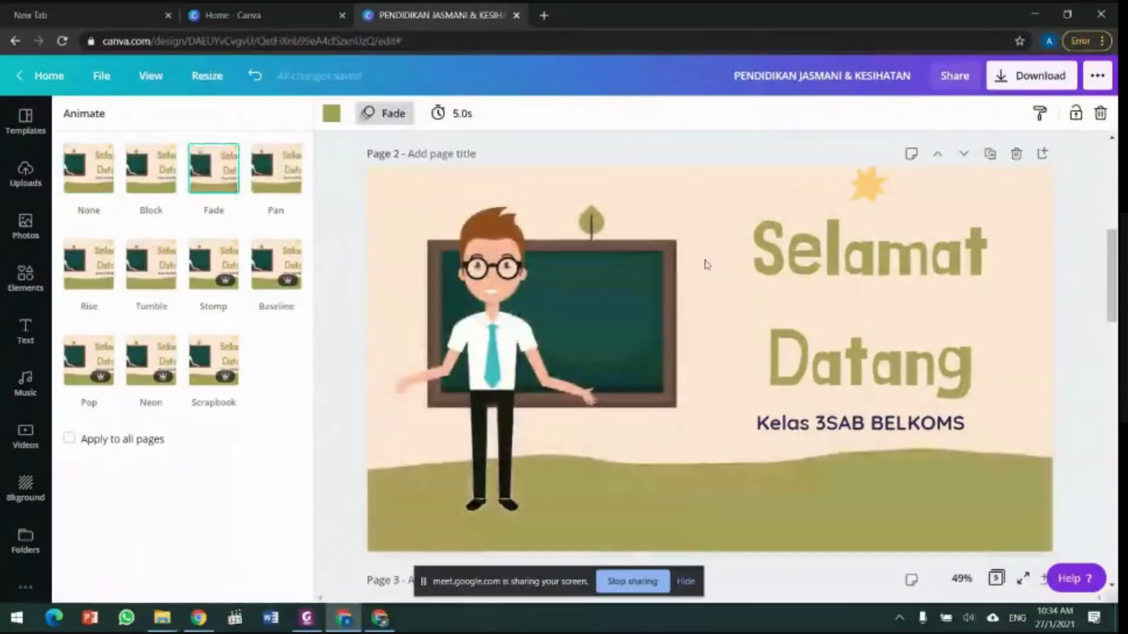
{"action": "scroll", "coordinate": [707, 264], "scroll_direction": "up", "scroll_amount": 5}
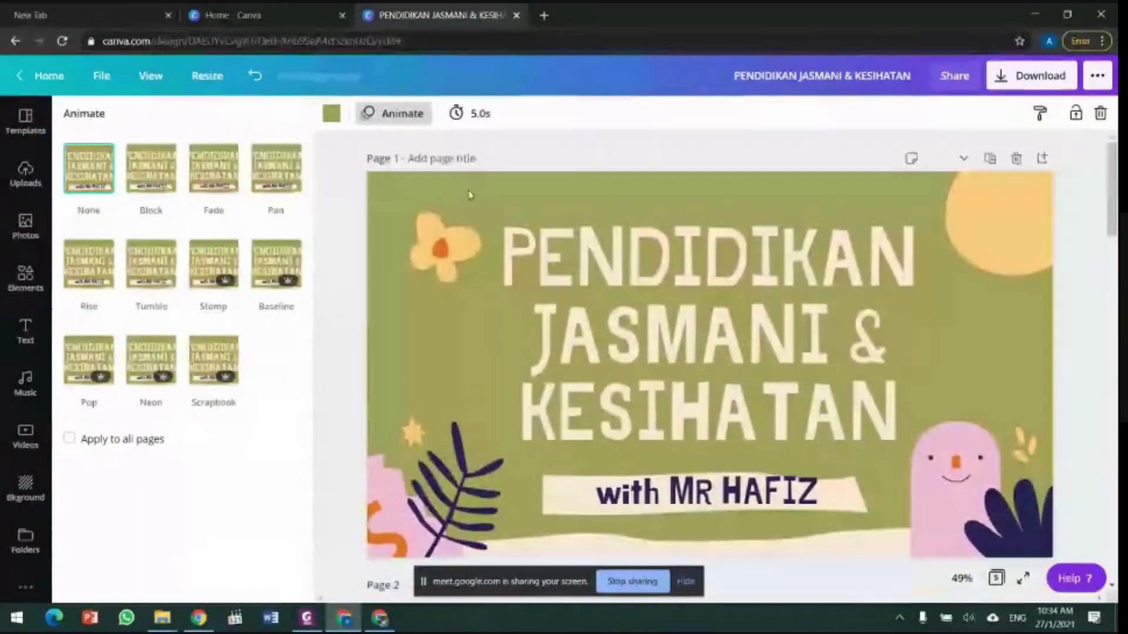
{"action": "left_click", "coordinate": [214, 359]}
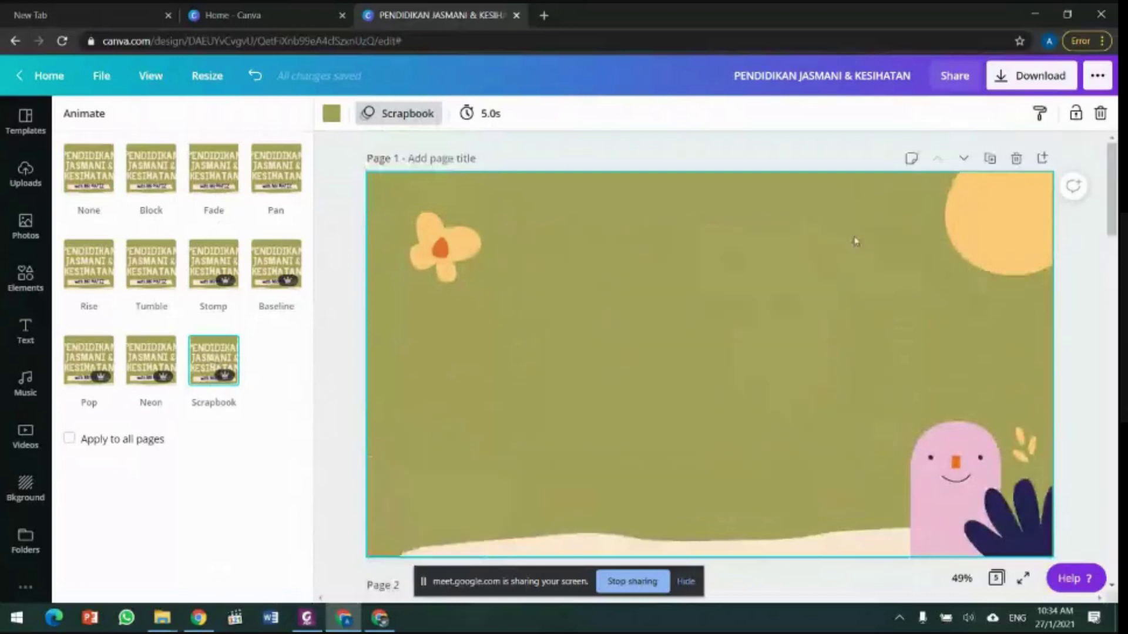
{"action": "scroll", "coordinate": [856, 241], "scroll_direction": "down", "scroll_amount": 10}
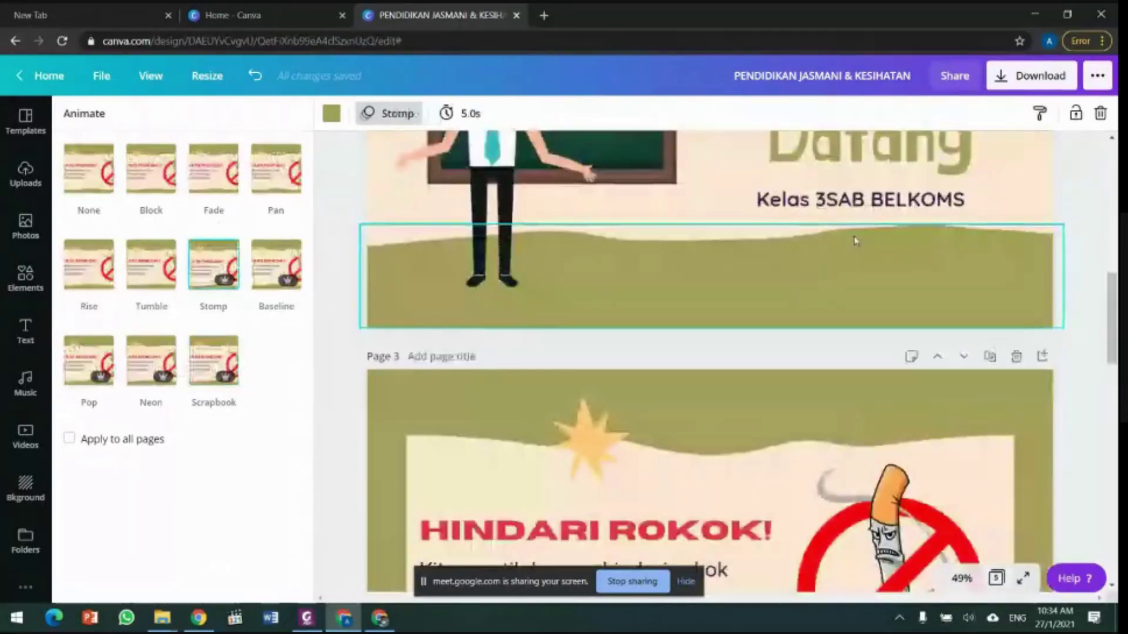
{"action": "scroll", "coordinate": [856, 242], "scroll_direction": "up", "scroll_amount": 10}
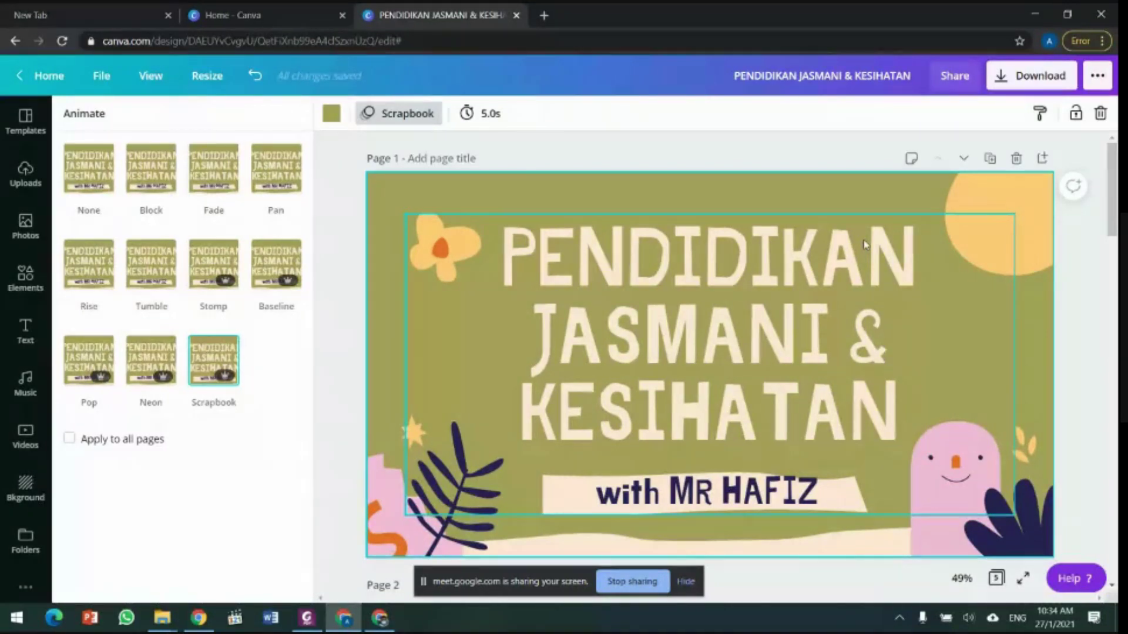
Step: Examine the file types offered for downloading all pages, from PNG and JPG to MP4 Video and GIF, without downloading
{"action": "left_click", "coordinate": [1027, 85]}
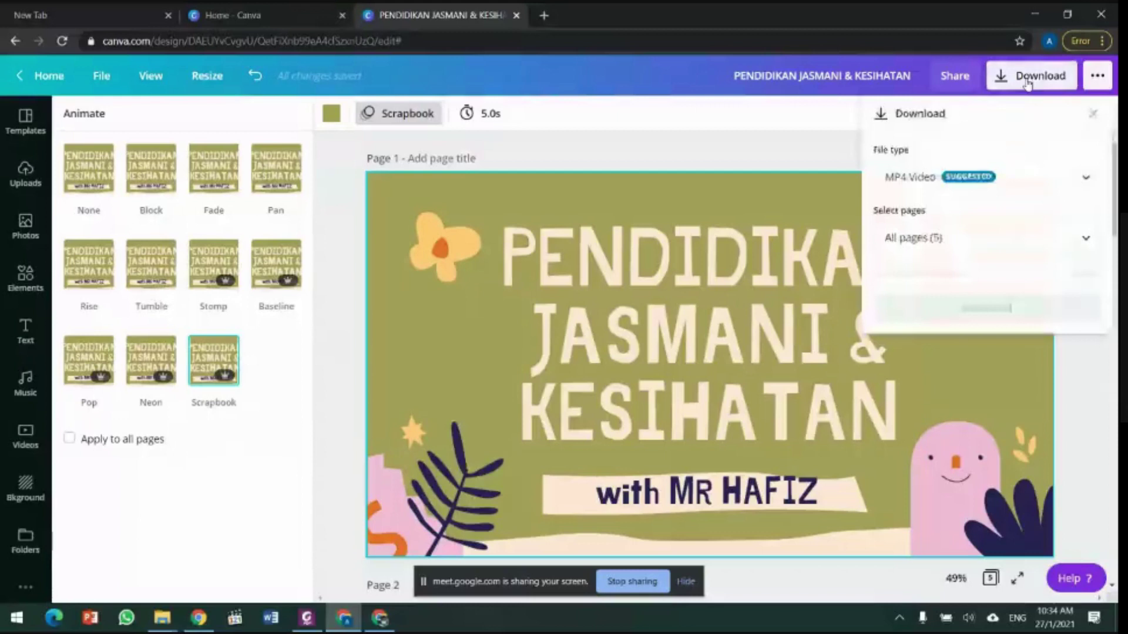
{"action": "left_click", "coordinate": [970, 190]}
{"action": "scroll", "coordinate": [993, 170], "scroll_direction": "up", "scroll_amount": 2}
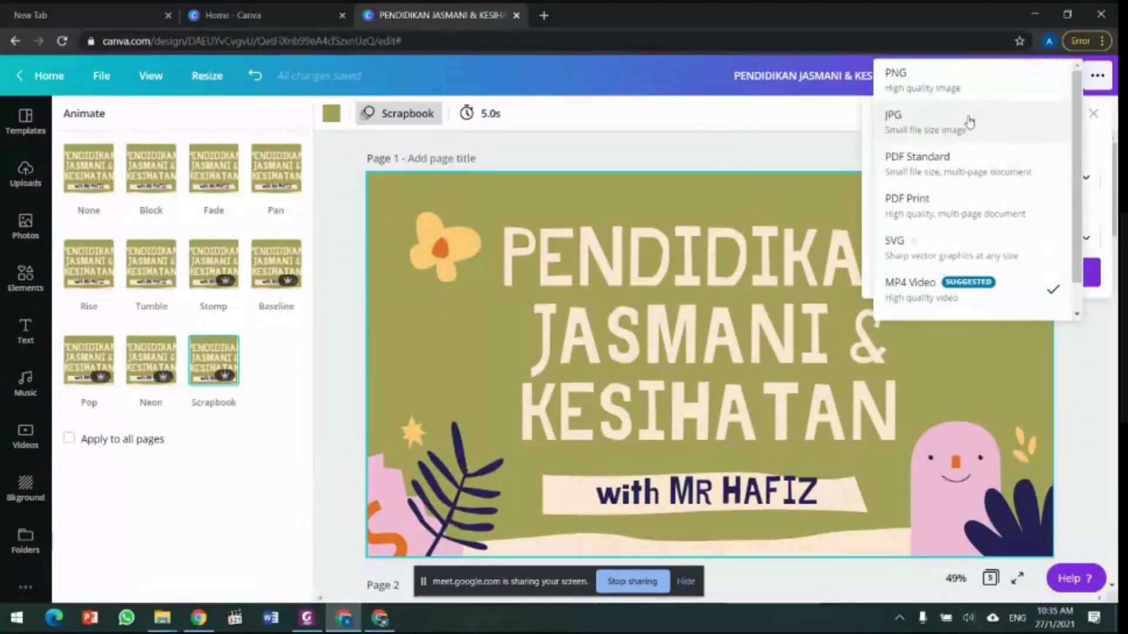
{"action": "scroll", "coordinate": [970, 122], "scroll_direction": "down", "scroll_amount": 1}
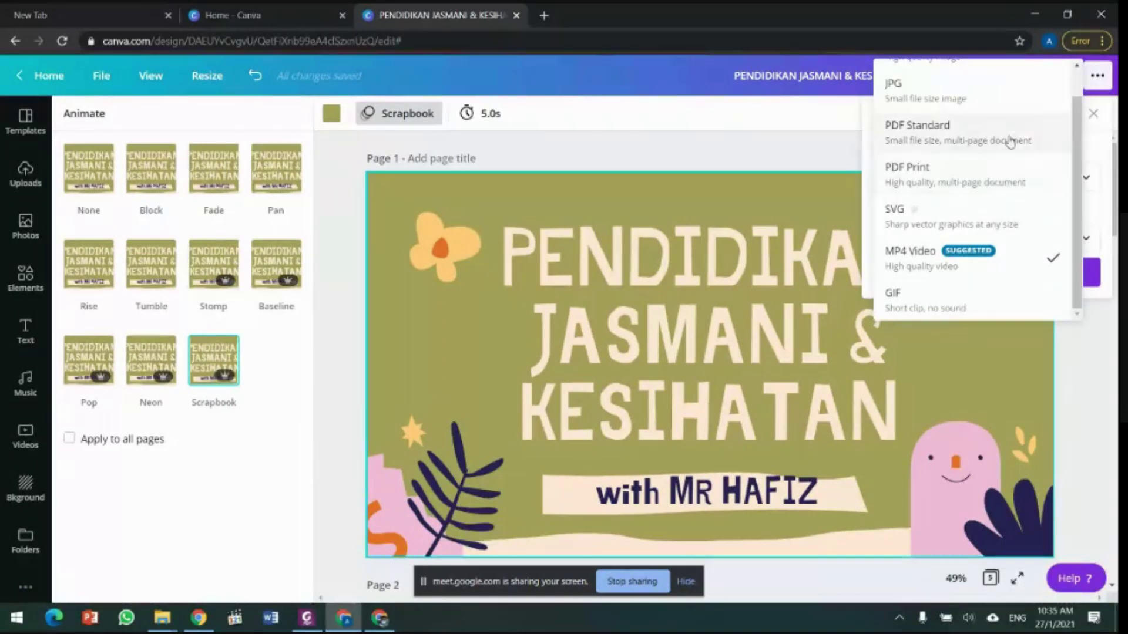
{"action": "scroll", "coordinate": [1003, 136], "scroll_direction": "up", "scroll_amount": 1}
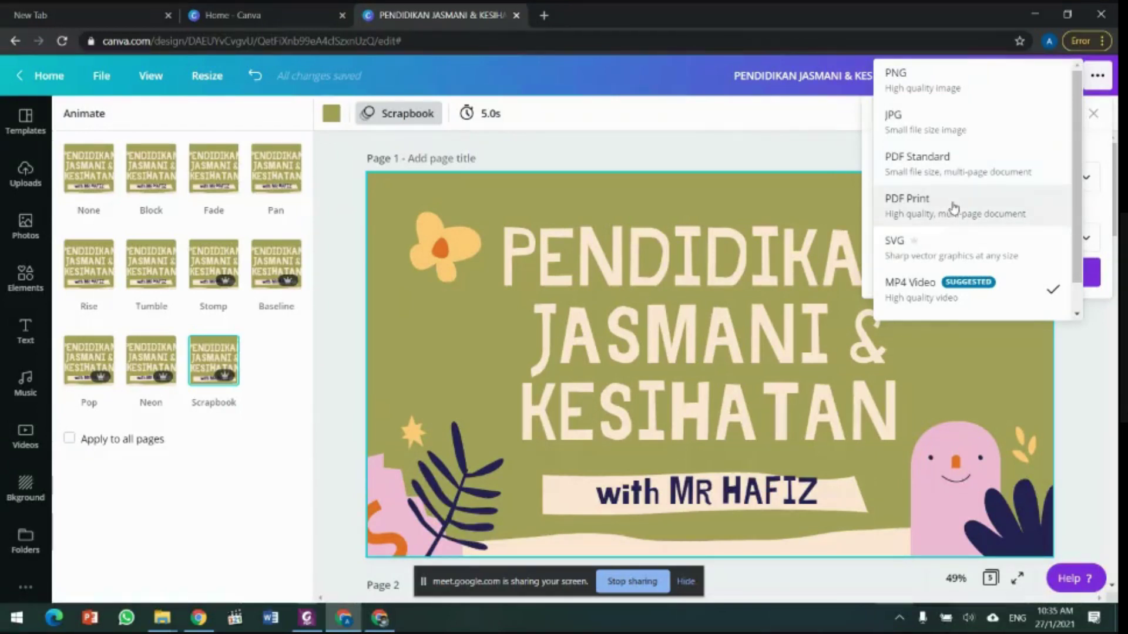
{"action": "scroll", "coordinate": [955, 207], "scroll_direction": "down", "scroll_amount": 1}
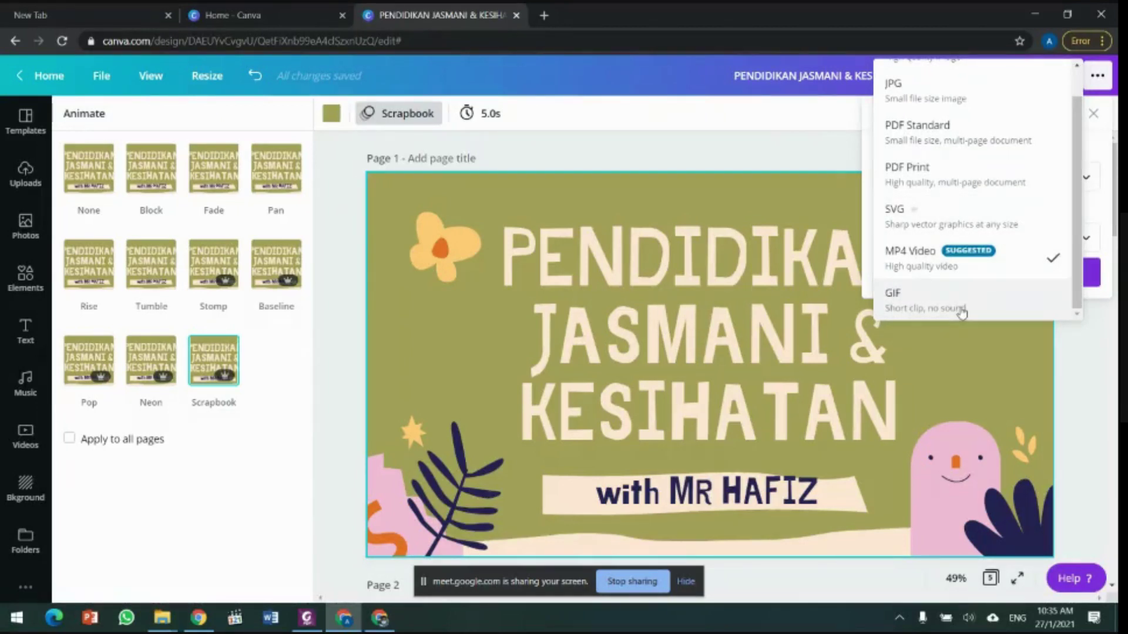
{"action": "scroll", "coordinate": [963, 288], "scroll_direction": "up", "scroll_amount": 1}
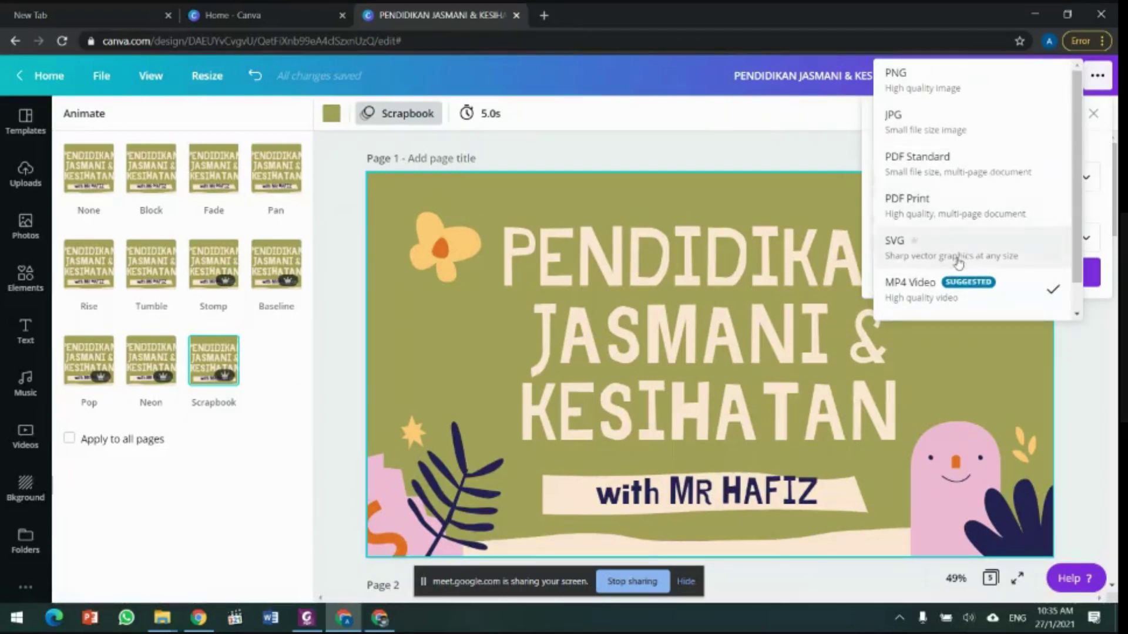
{"action": "scroll", "coordinate": [958, 261], "scroll_direction": "down", "scroll_amount": 1}
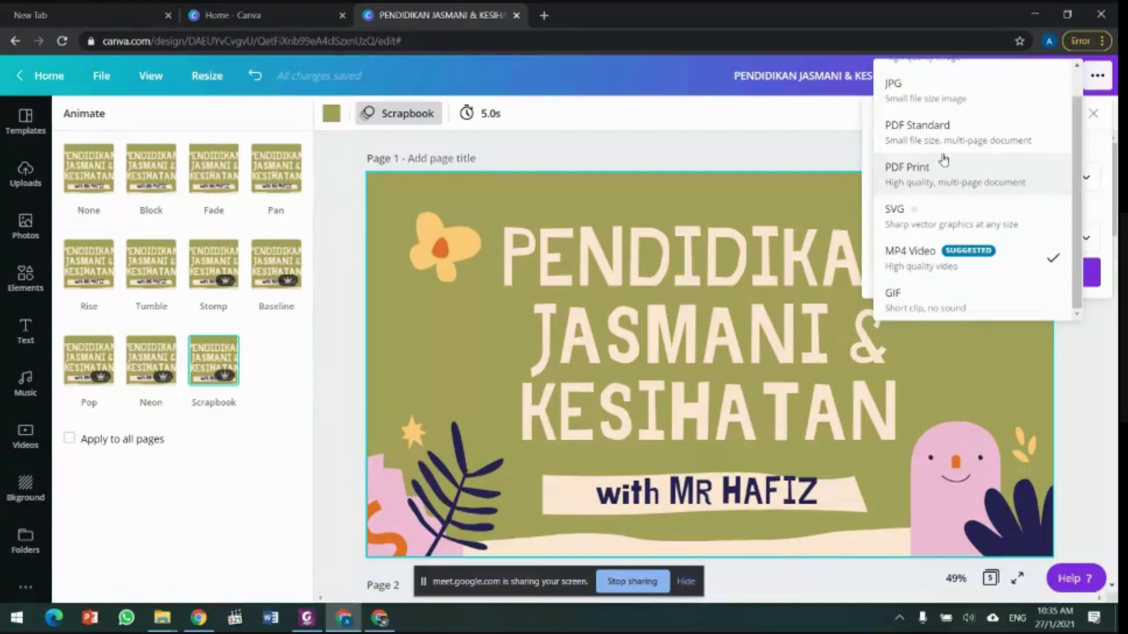
{"action": "left_click", "coordinate": [1065, 356]}
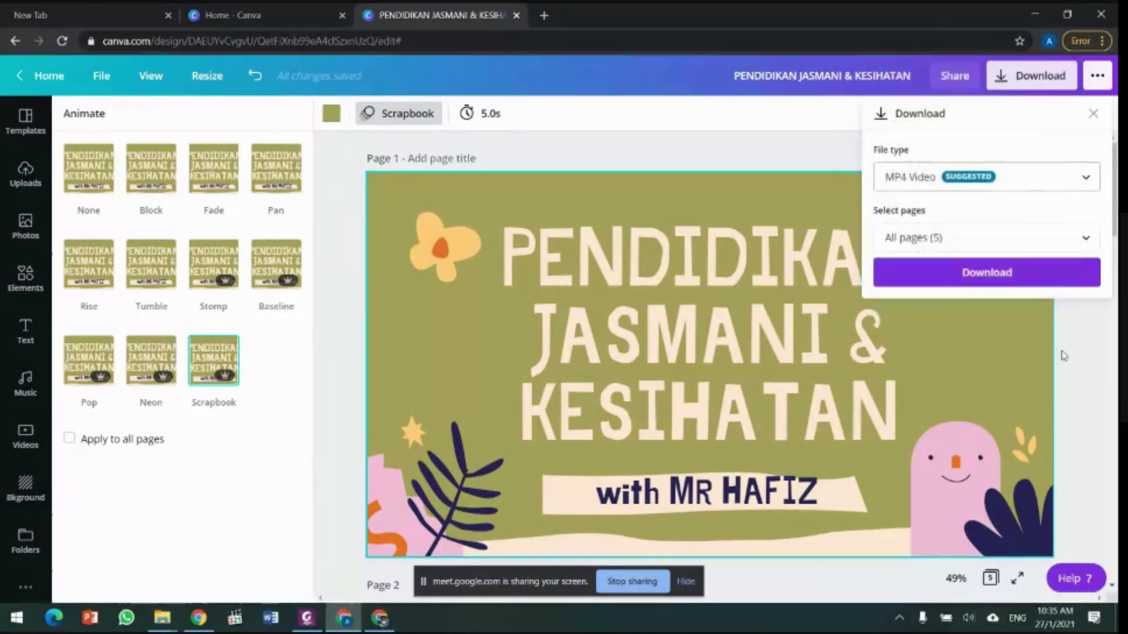
{"action": "left_click", "coordinate": [1086, 329]}
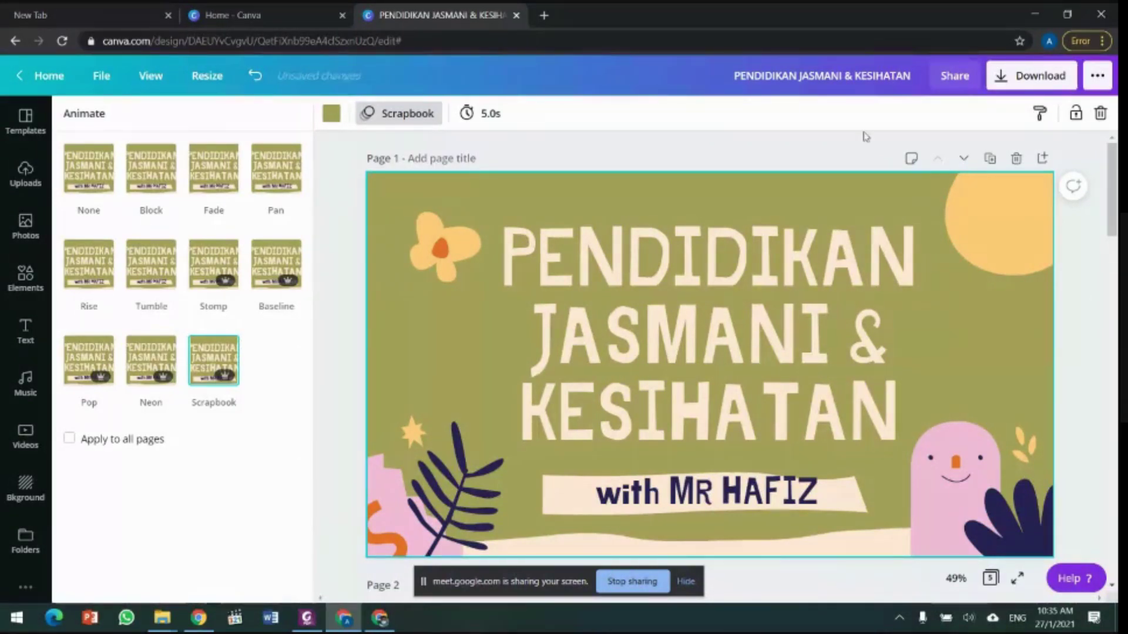
Step: Examine the design's uploaded images, the available upload sources and the device's CAPTURE picture folder without uploading anything
{"action": "scroll", "coordinate": [982, 247], "scroll_direction": "down", "scroll_amount": 5}
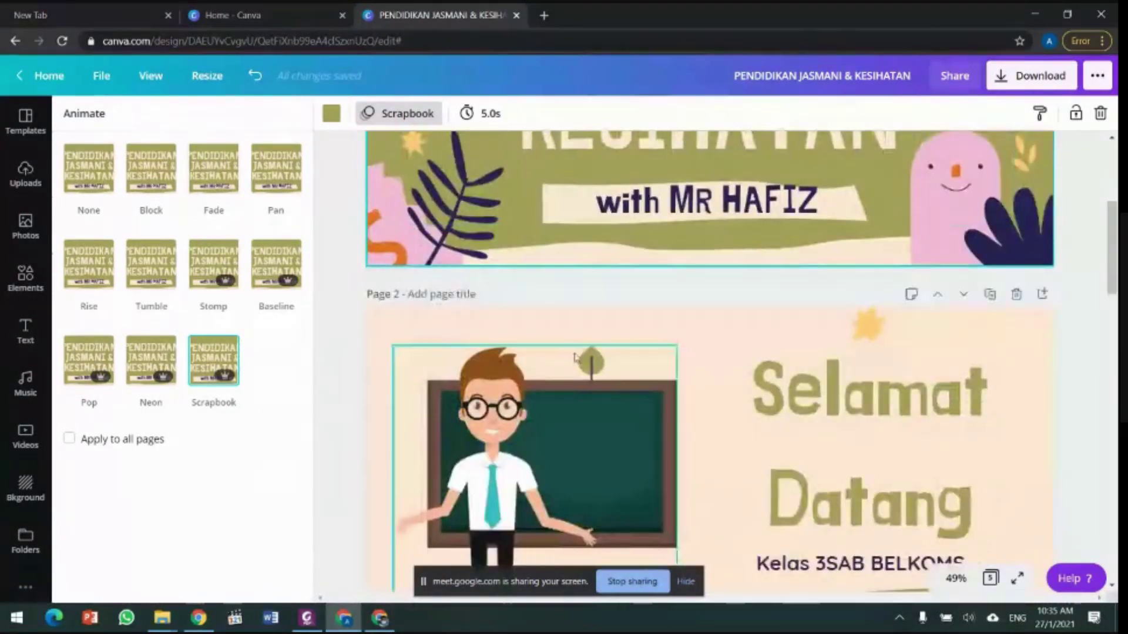
{"action": "left_click", "coordinate": [25, 175]}
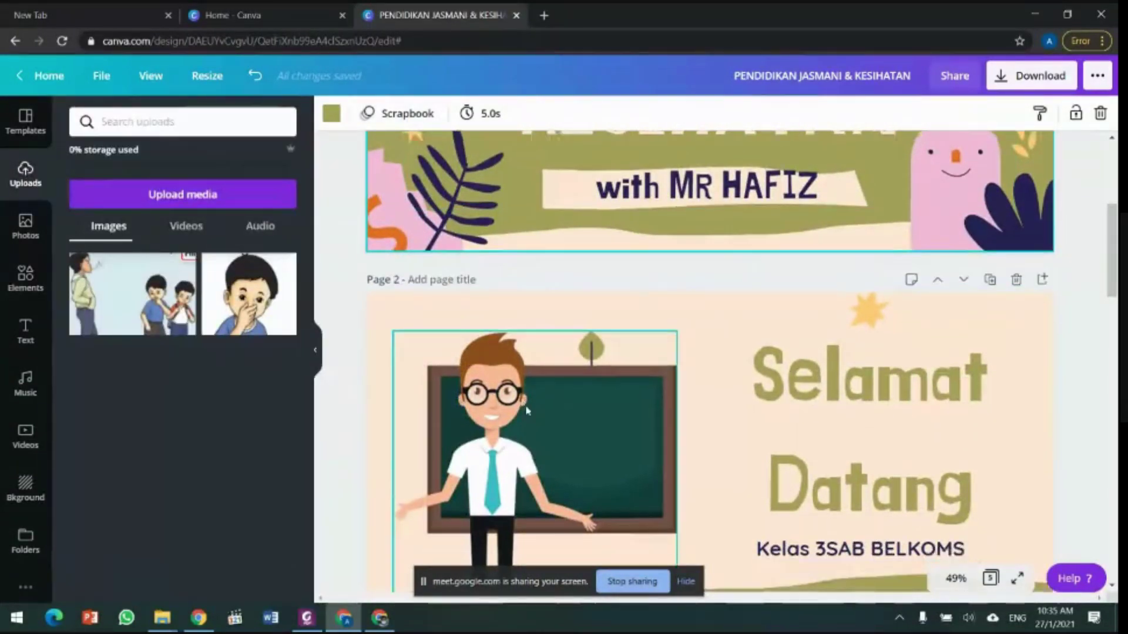
{"action": "scroll", "coordinate": [558, 414], "scroll_direction": "down", "scroll_amount": 3}
{"action": "left_click", "coordinate": [184, 200]}
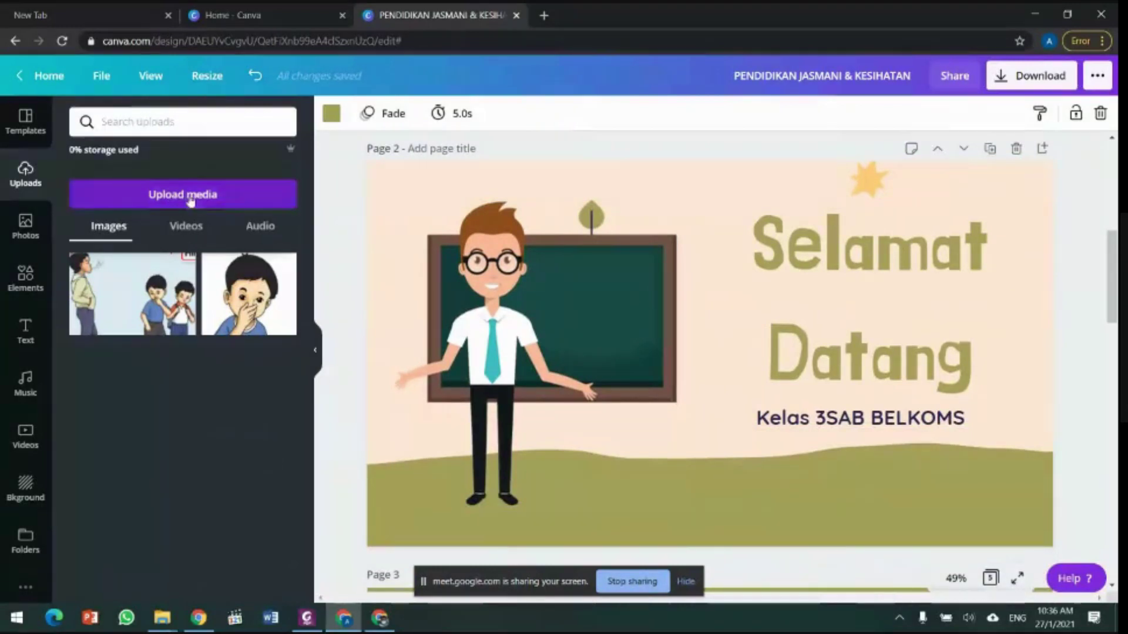
{"action": "left_click", "coordinate": [95, 200]}
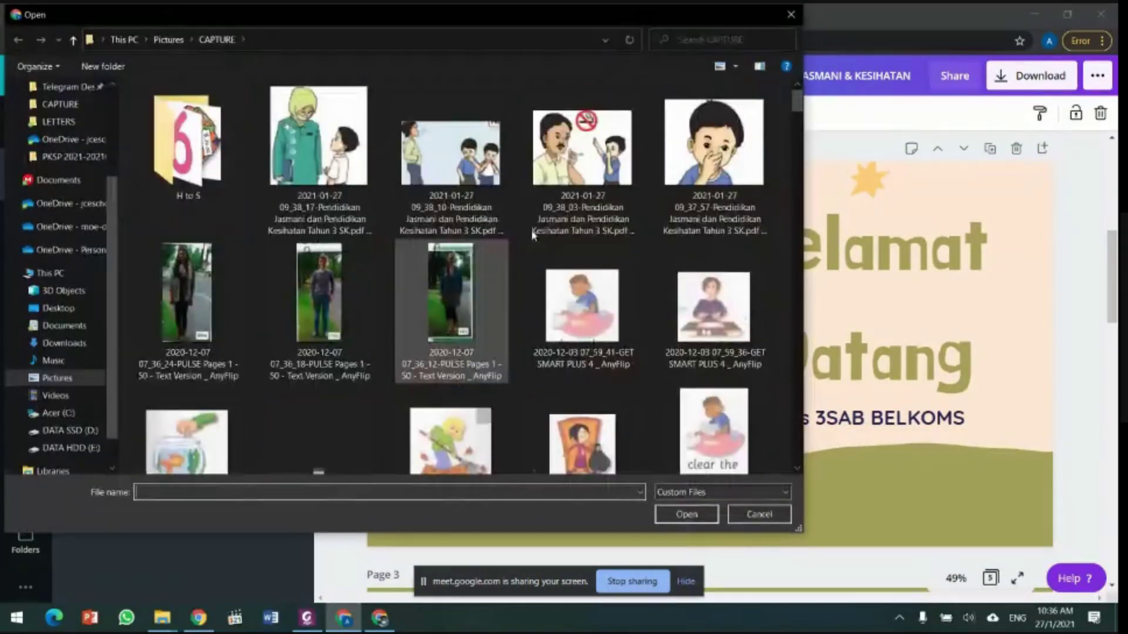
{"action": "left_click", "coordinate": [760, 514]}
{"action": "scroll", "coordinate": [793, 278], "scroll_direction": "up", "scroll_amount": 1}
{"action": "scroll", "coordinate": [793, 278], "scroll_direction": "up", "scroll_amount": 5}
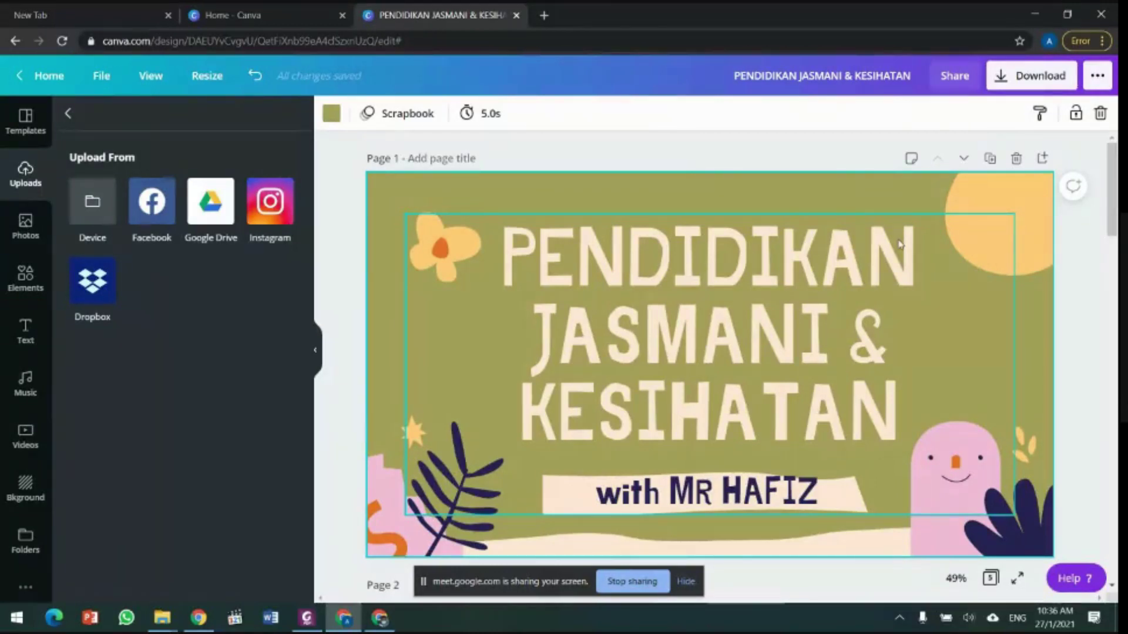
Step: Start a Present and record session in the recording studio, allowing microphone and camera access
{"action": "left_click", "coordinate": [1099, 79]}
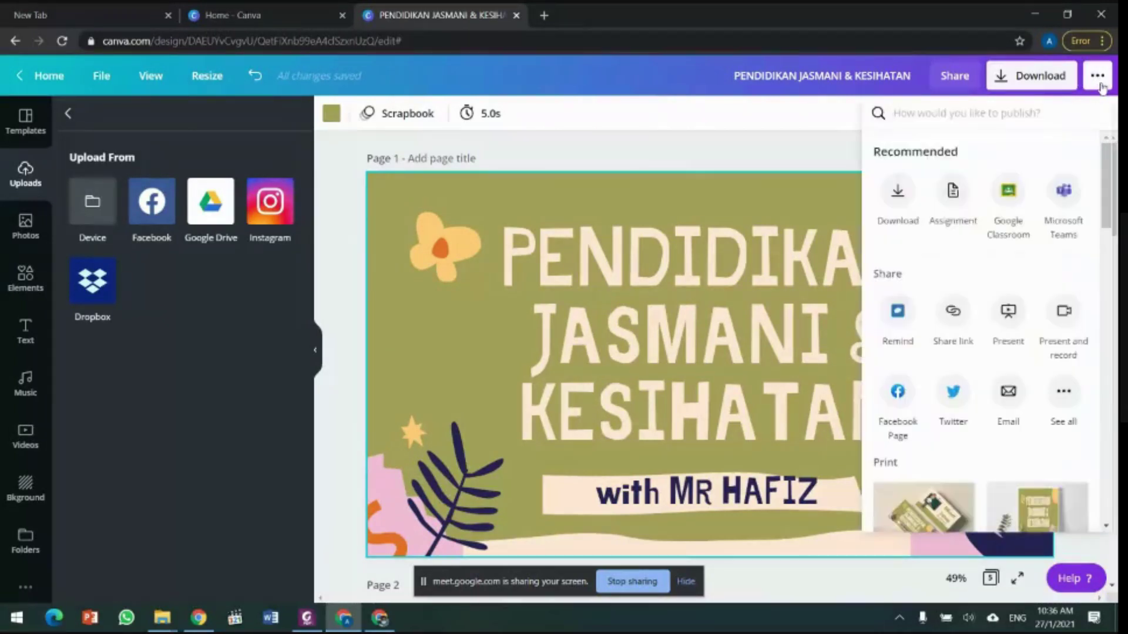
{"action": "scroll", "coordinate": [1081, 201], "scroll_direction": "down", "scroll_amount": 1}
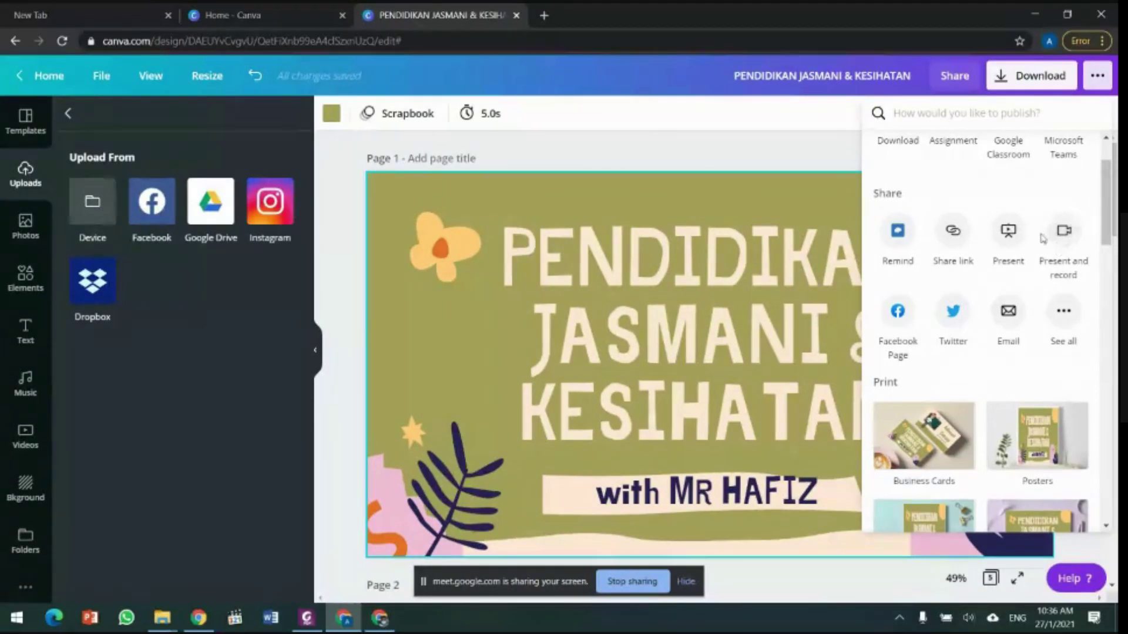
{"action": "left_click", "coordinate": [1072, 232]}
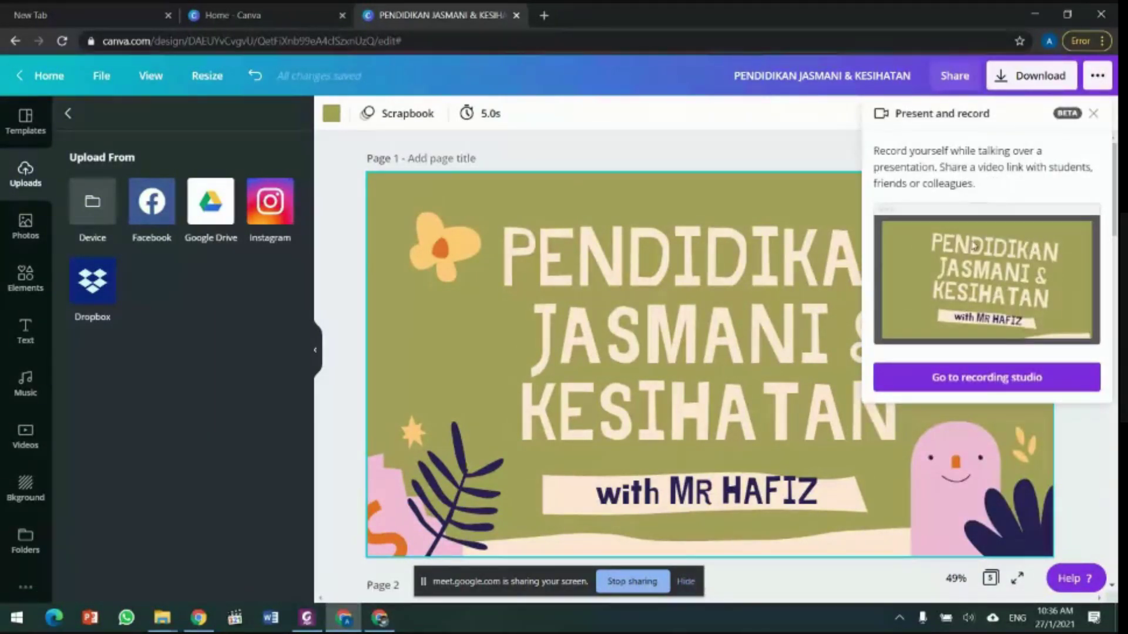
{"action": "left_click", "coordinate": [998, 388]}
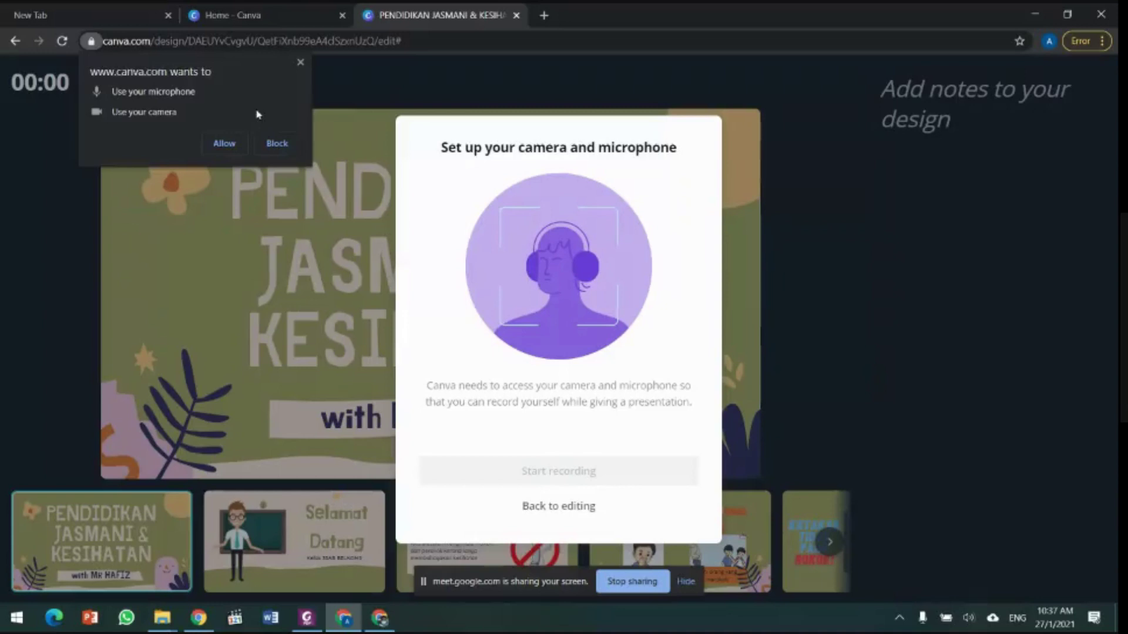
{"action": "left_click", "coordinate": [224, 145]}
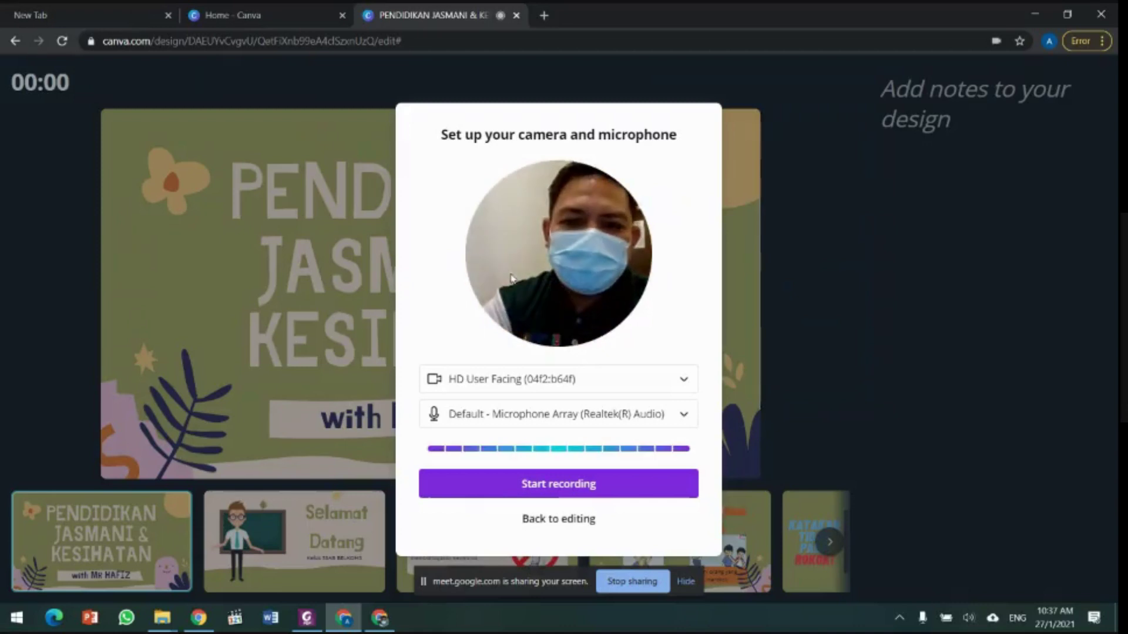
{"action": "left_click", "coordinate": [545, 492]}
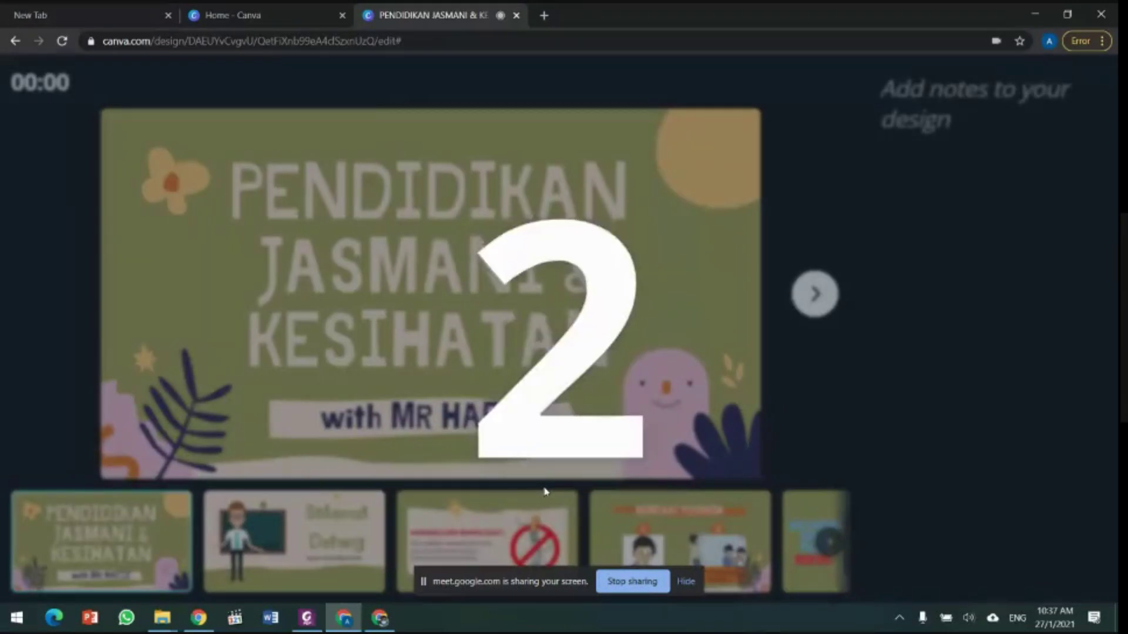
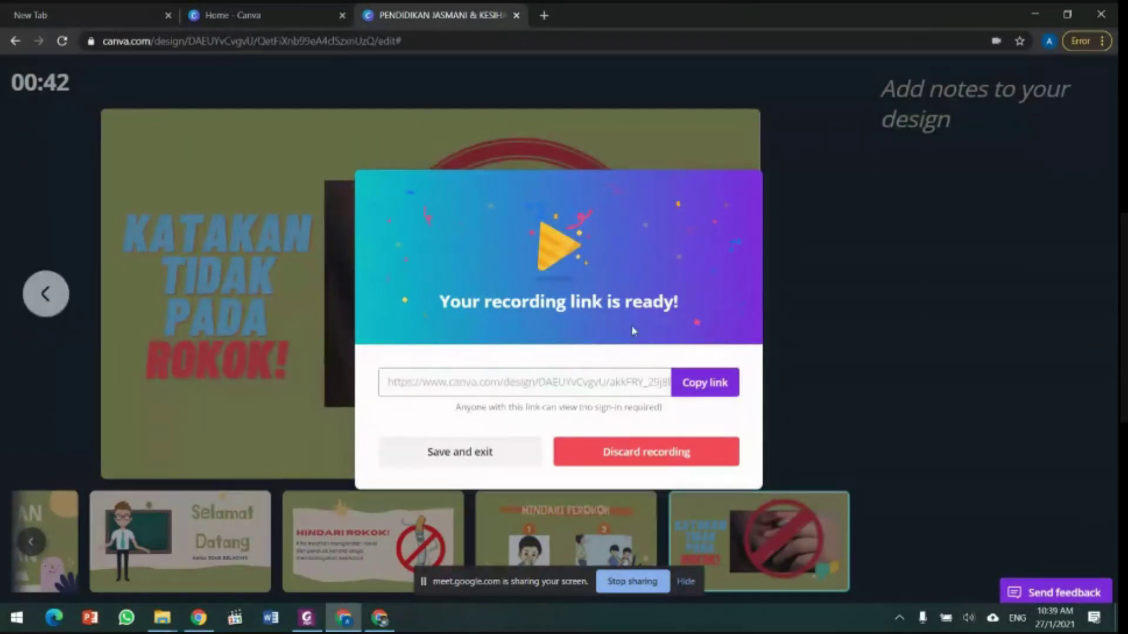
Step: Copy the finished recording's link and open it in a new incognito window
{"action": "left_click", "coordinate": [714, 383]}
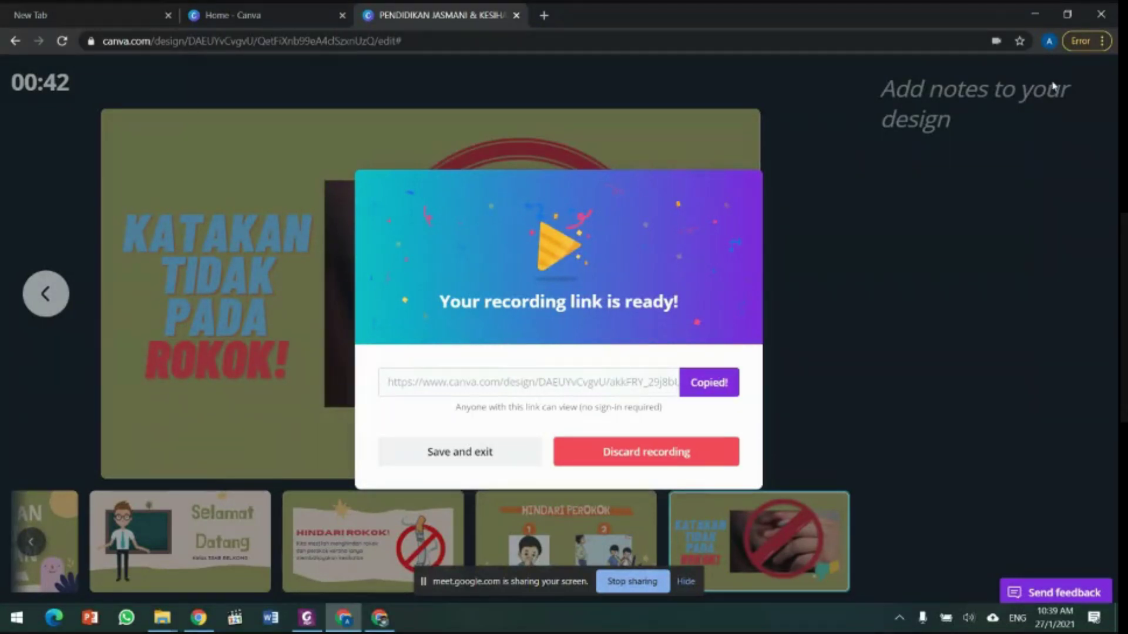
{"action": "left_click", "coordinate": [1104, 41]}
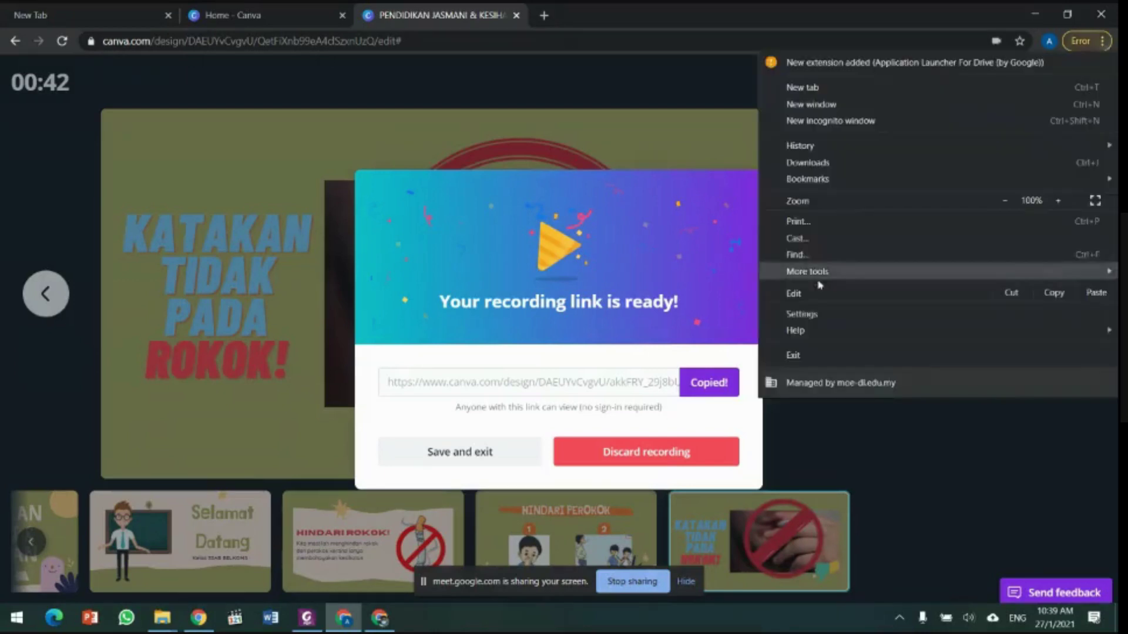
{"action": "left_click", "coordinate": [847, 121]}
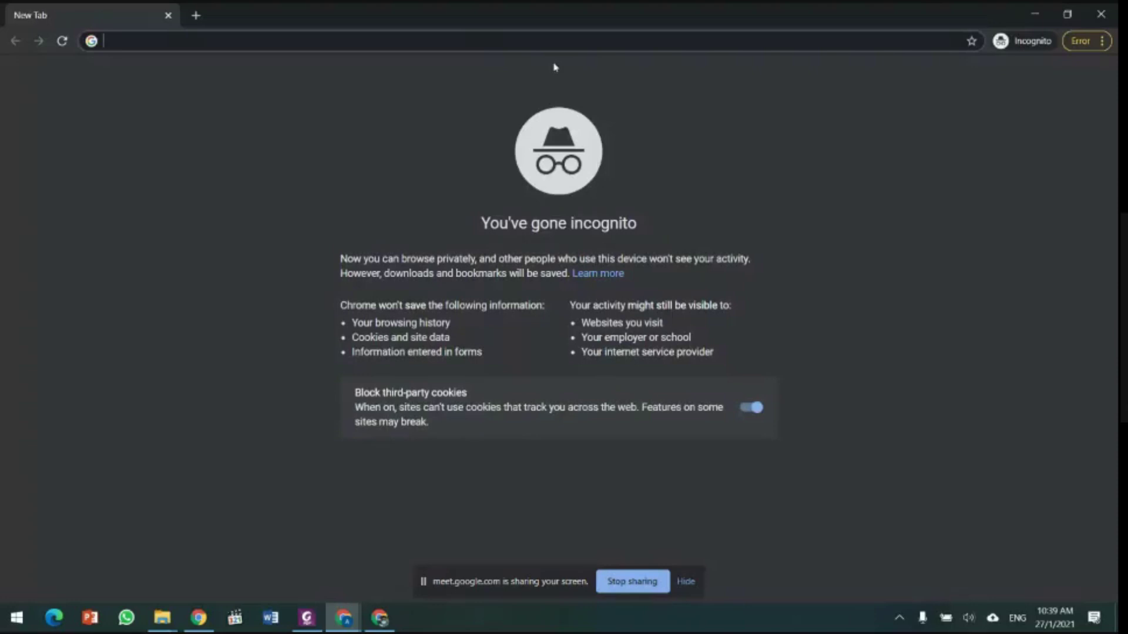
{"action": "key", "text": "ctrl+v"}
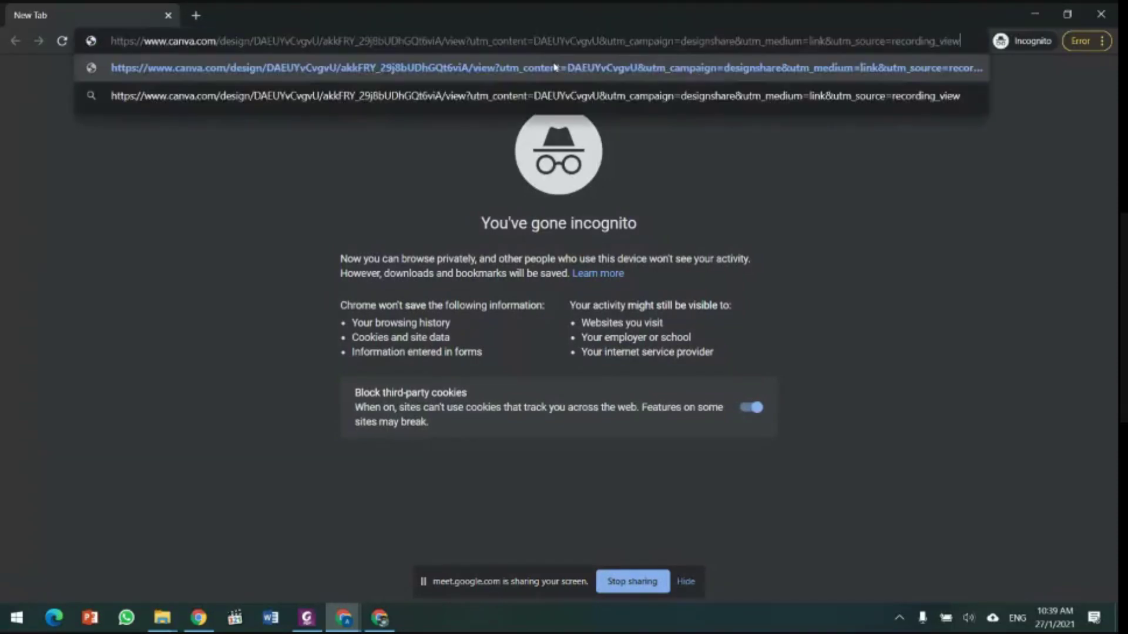
{"action": "key", "text": "Return"}
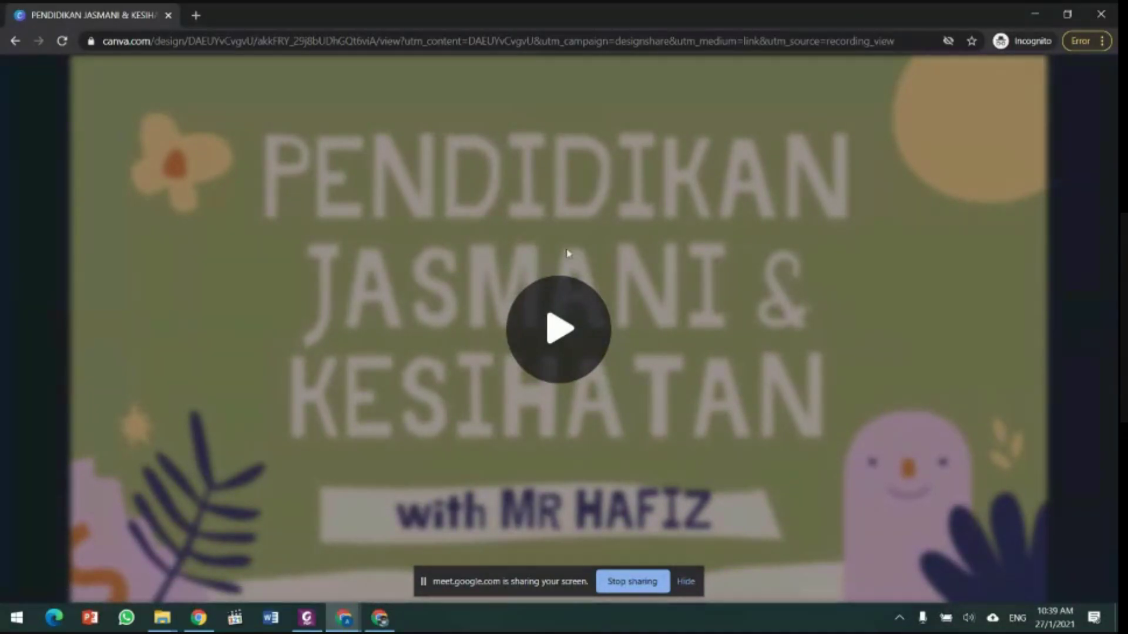
Step: Play the shared recording, skip ahead to the "HINDARI PEROKOK" page, watch part of it and close the incognito window
{"action": "left_click", "coordinate": [567, 354]}
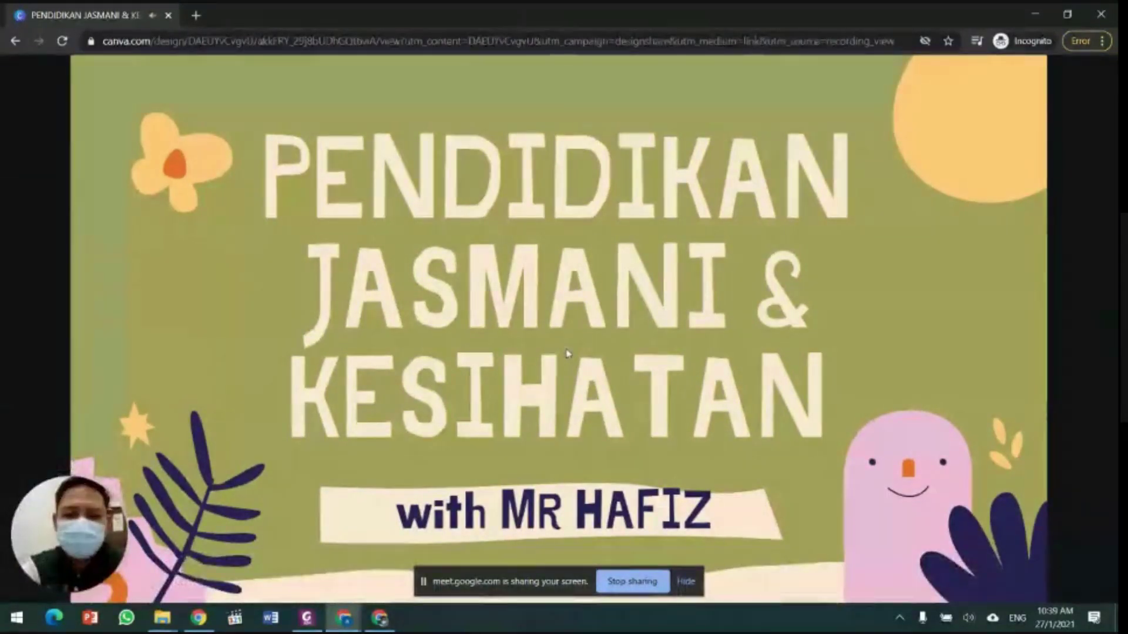
{"action": "mouse_move", "coordinate": [354, 434]}
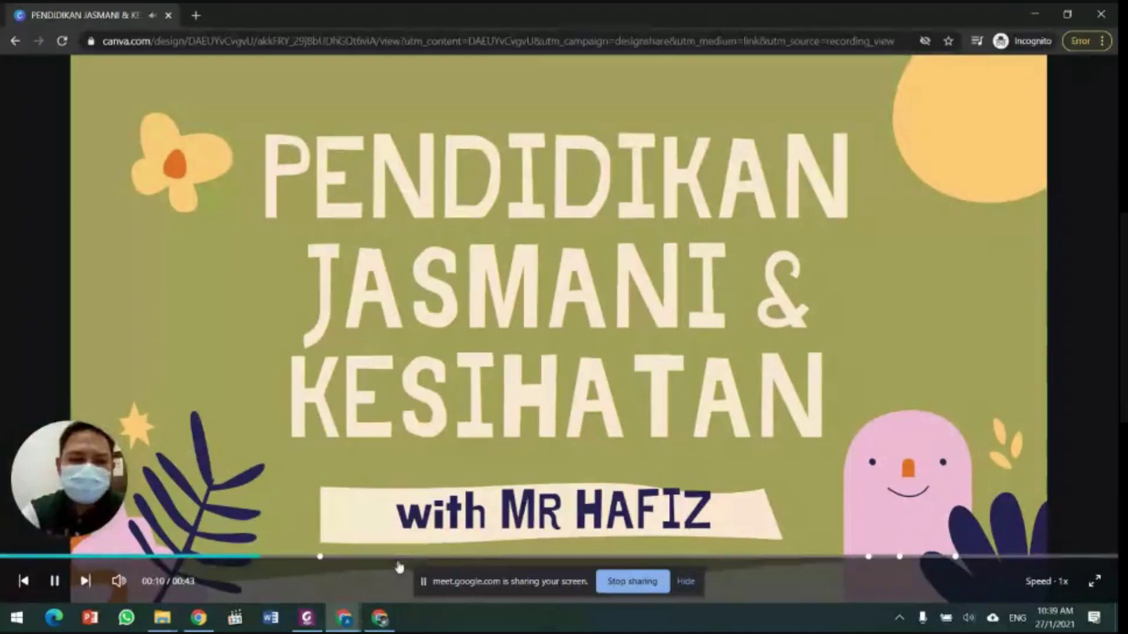
{"action": "left_click", "coordinate": [56, 581]}
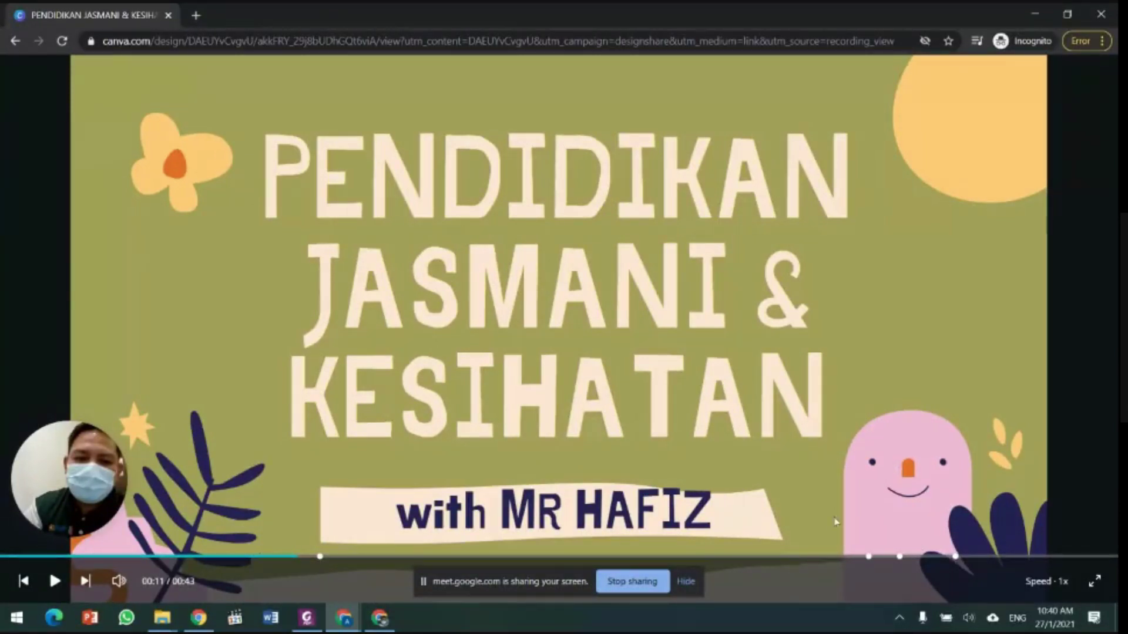
{"action": "left_click", "coordinate": [870, 558]}
{"action": "left_click", "coordinate": [900, 557]}
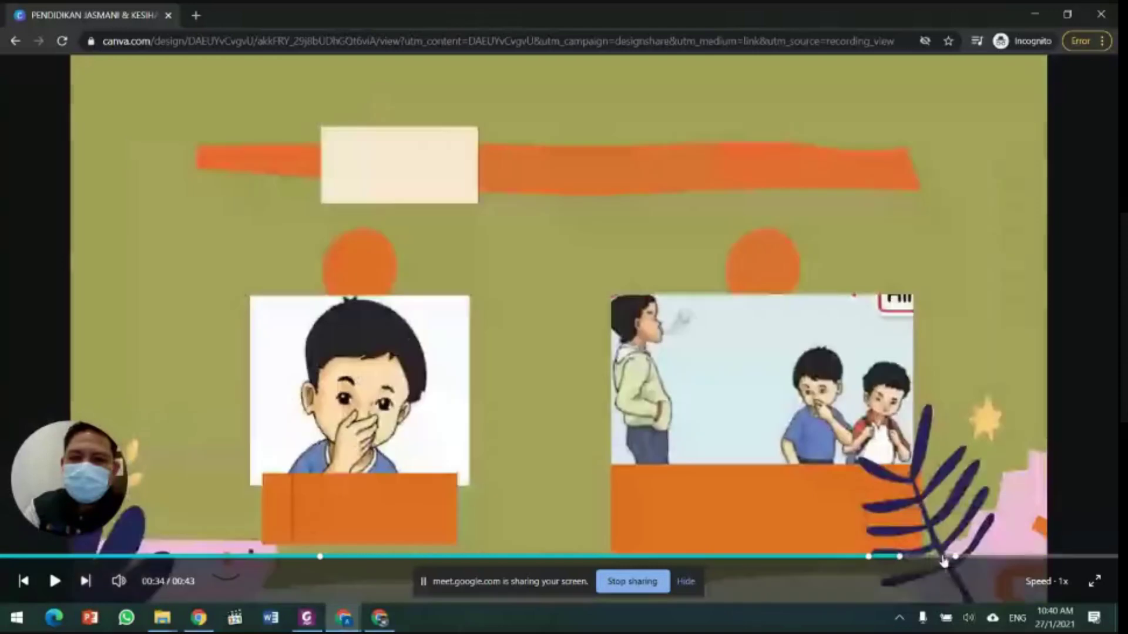
{"action": "left_click", "coordinate": [55, 583]}
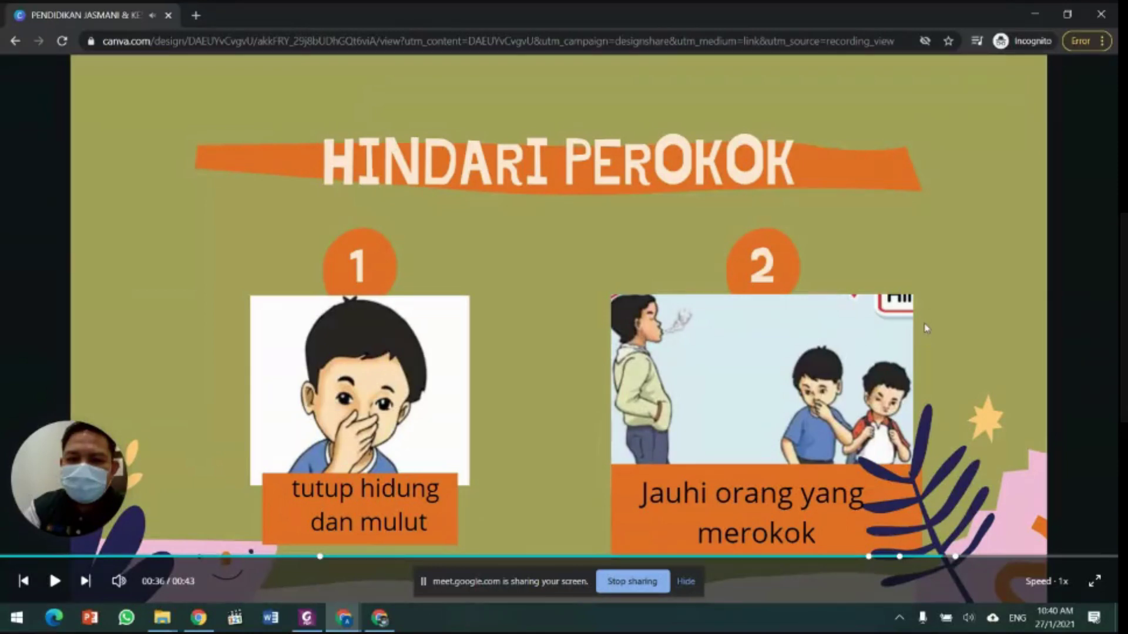
{"action": "left_click", "coordinate": [1102, 13]}
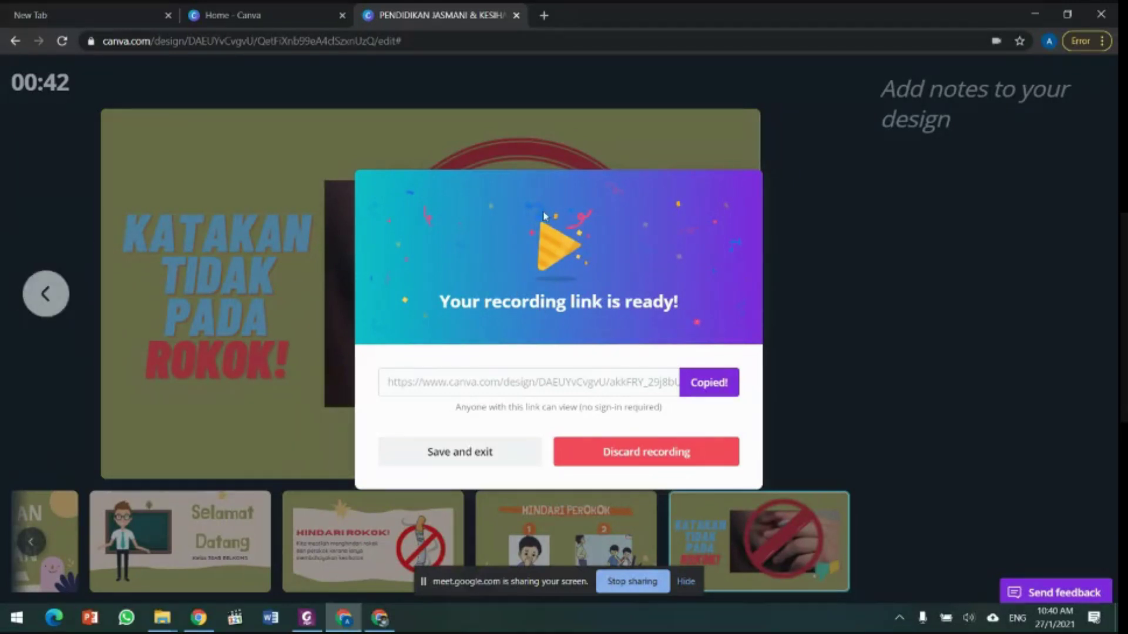
Step: Save the recording, return to the design editor and copy the recorded presentation link
{"action": "left_click", "coordinate": [498, 460]}
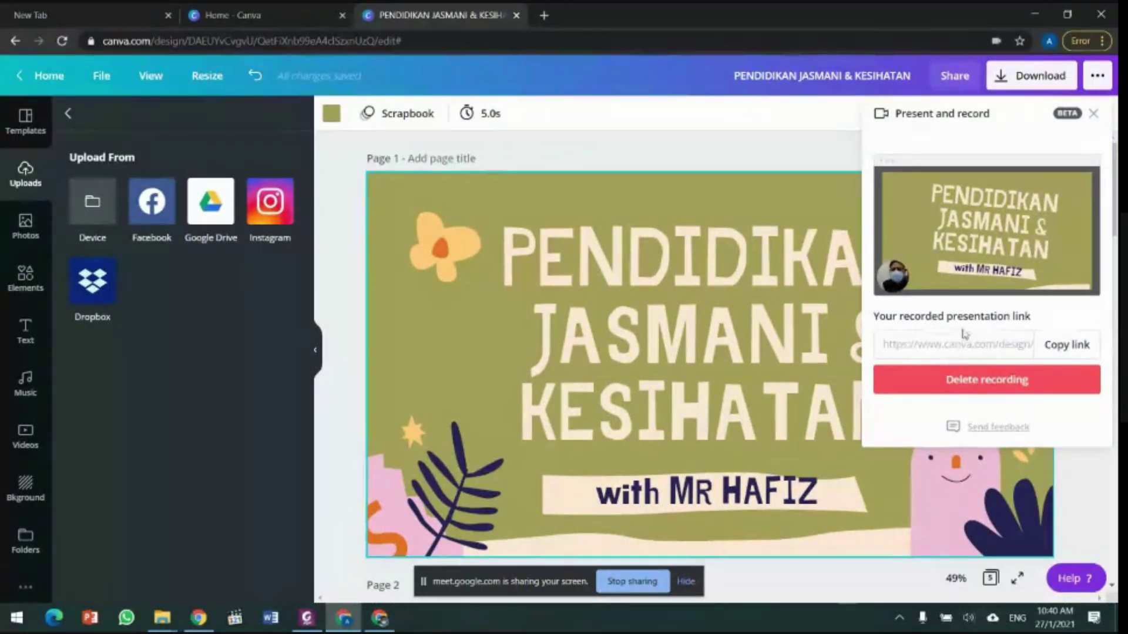
{"action": "left_click", "coordinate": [1064, 344]}
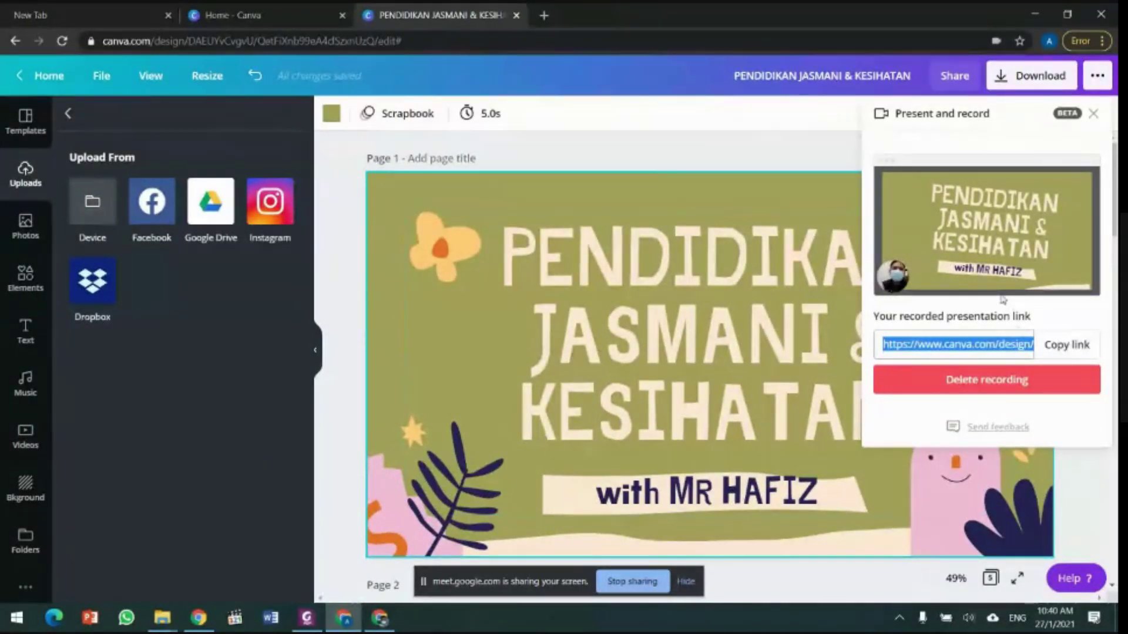
Step: Delete the recorded presentation, confirm discarding it, and close the Present and record options
{"action": "left_click", "coordinate": [965, 388]}
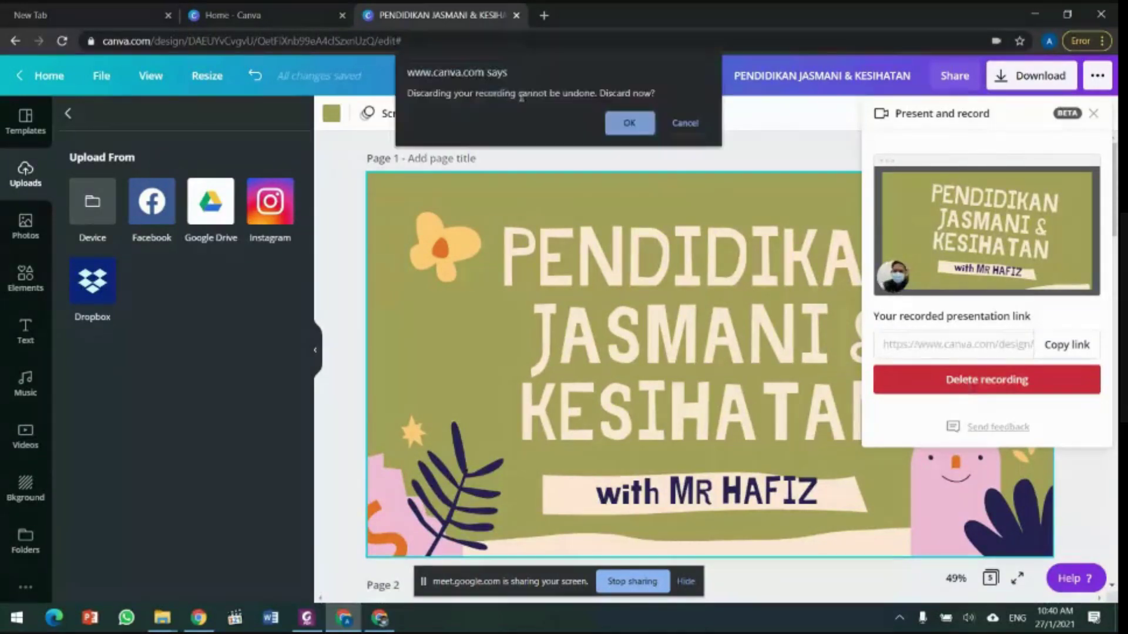
{"action": "left_click", "coordinate": [639, 129]}
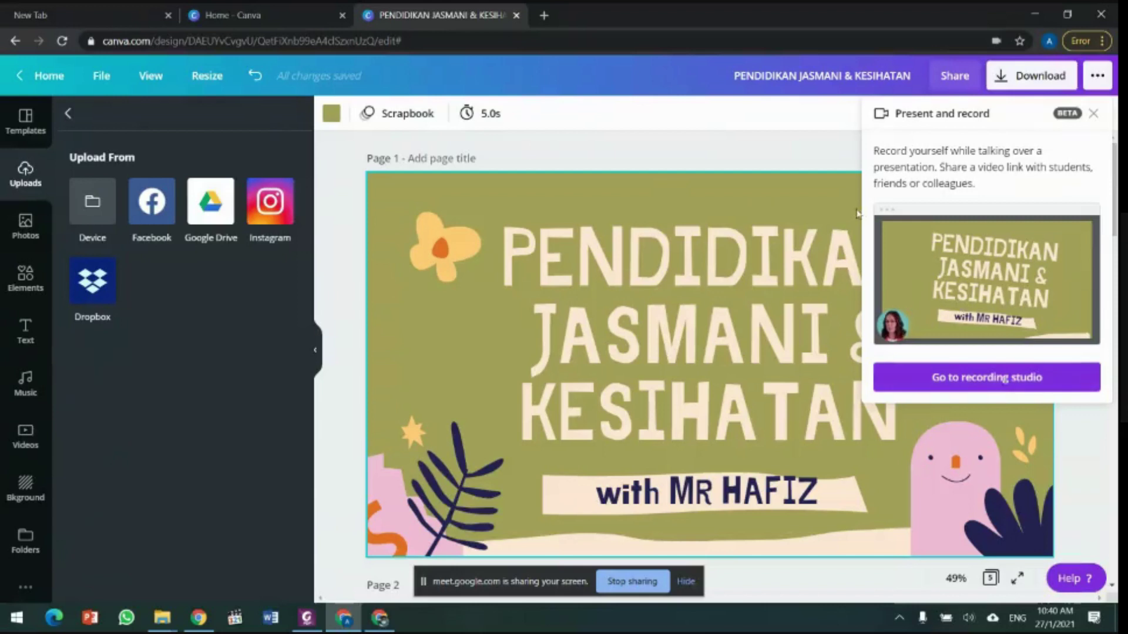
{"action": "left_click", "coordinate": [745, 160]}
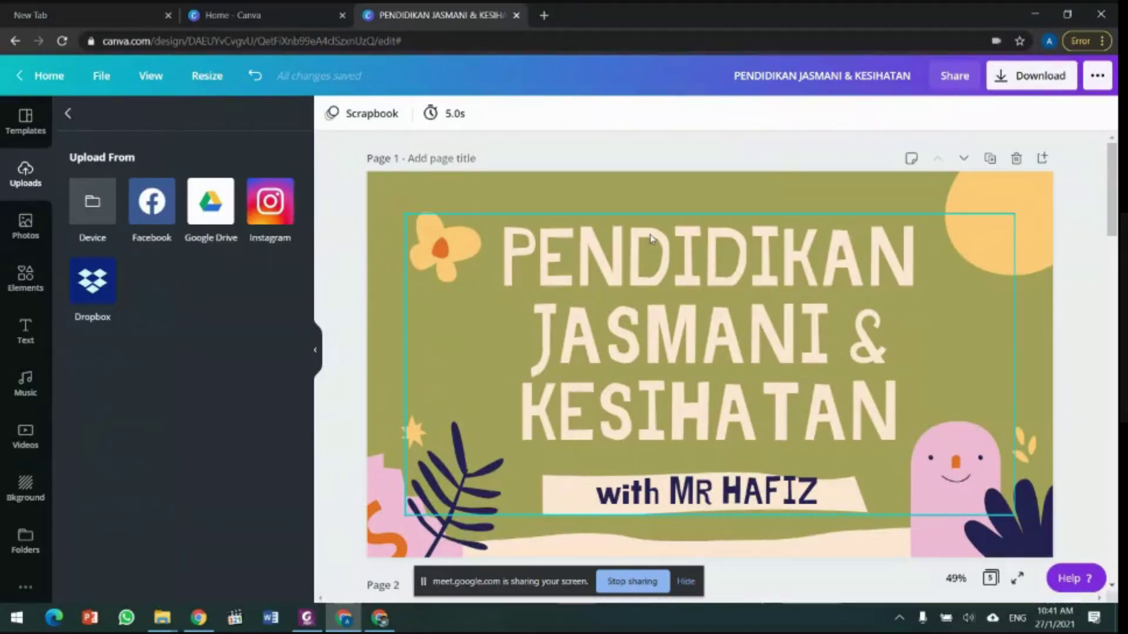
Step: Return to the Canva home page and look through the trending education templates, education presentations, infographics and English and Science worksheets
{"action": "left_click", "coordinate": [41, 75]}
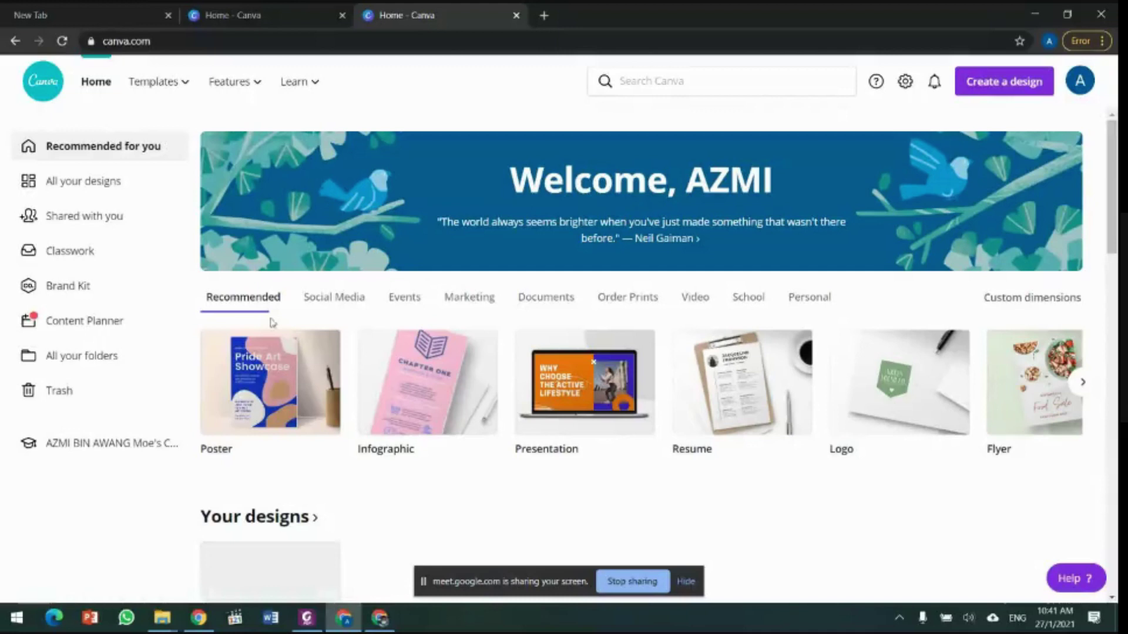
{"action": "scroll", "coordinate": [617, 299], "scroll_direction": "down", "scroll_amount": 3}
{"action": "scroll", "coordinate": [736, 302], "scroll_direction": "down", "scroll_amount": 3}
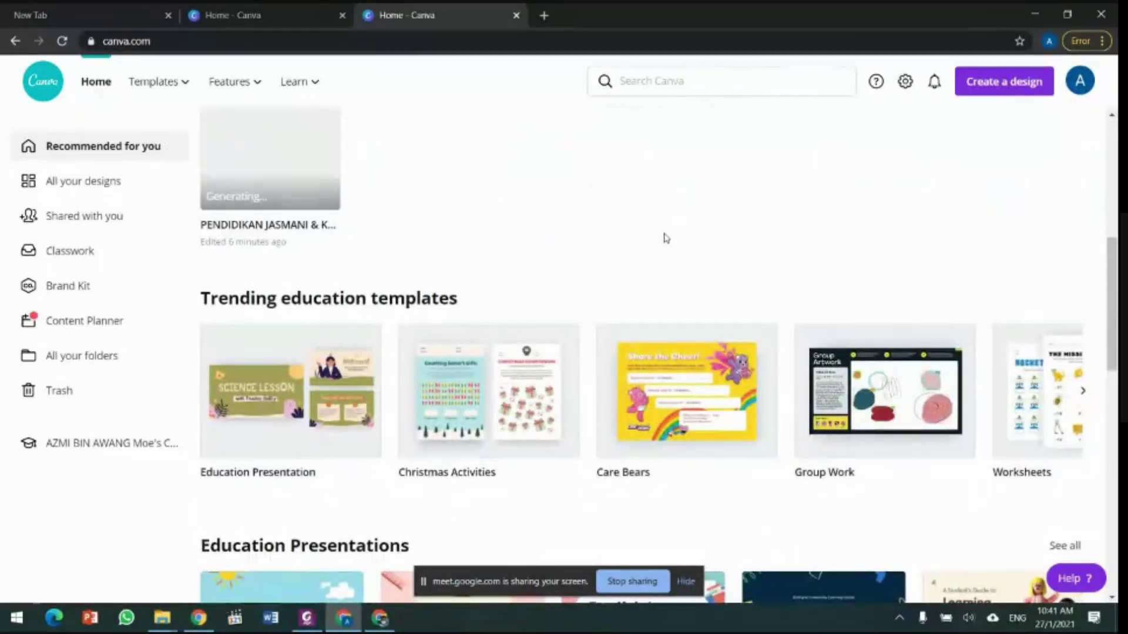
{"action": "scroll", "coordinate": [679, 235], "scroll_direction": "down", "scroll_amount": 4}
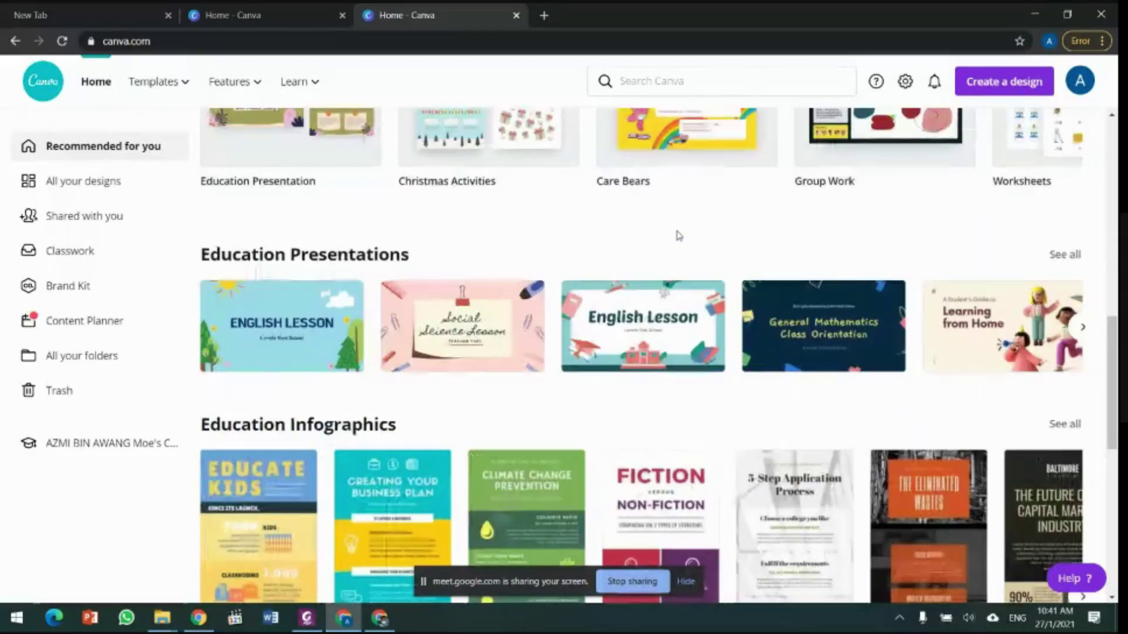
{"action": "scroll", "coordinate": [635, 235], "scroll_direction": "up", "scroll_amount": 5}
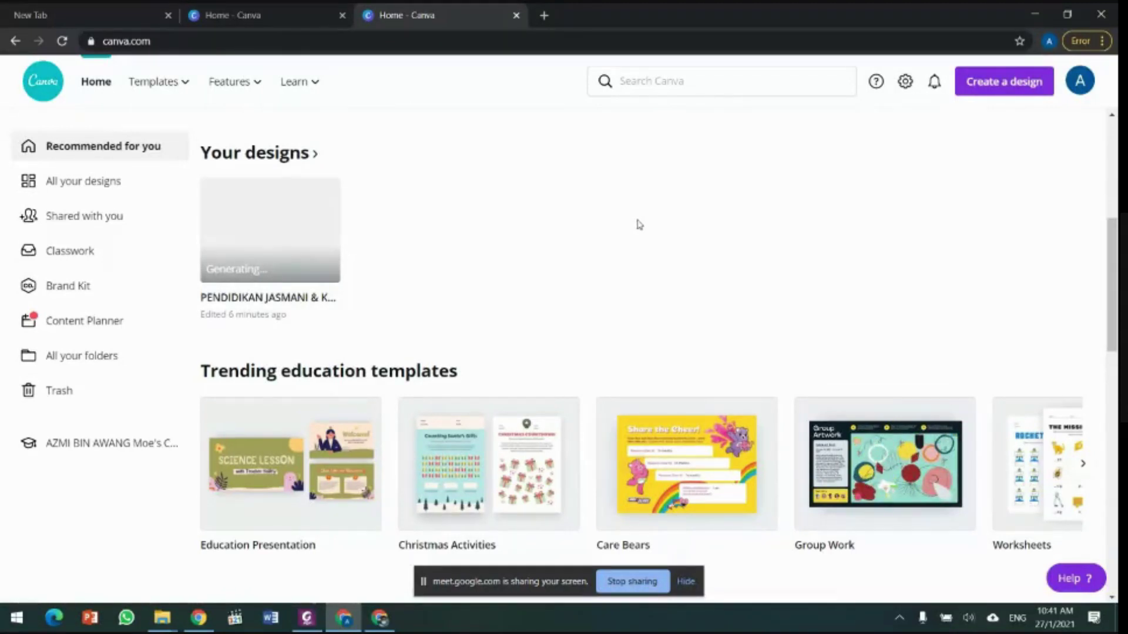
{"action": "scroll", "coordinate": [639, 226], "scroll_direction": "down", "scroll_amount": 3}
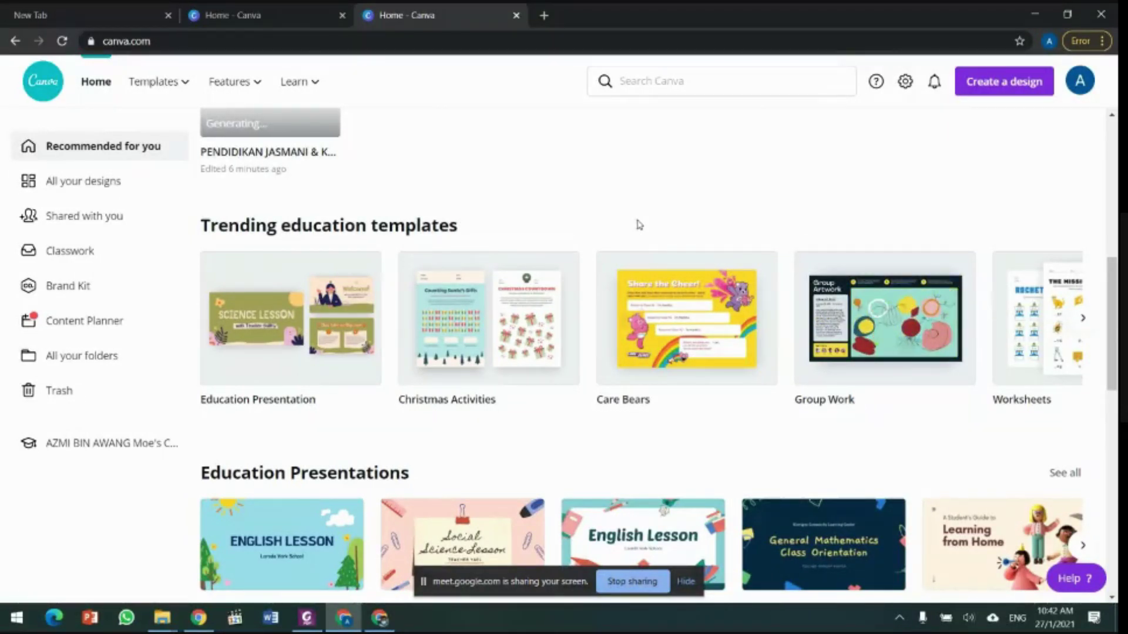
{"action": "scroll", "coordinate": [395, 285], "scroll_direction": "down", "scroll_amount": 1}
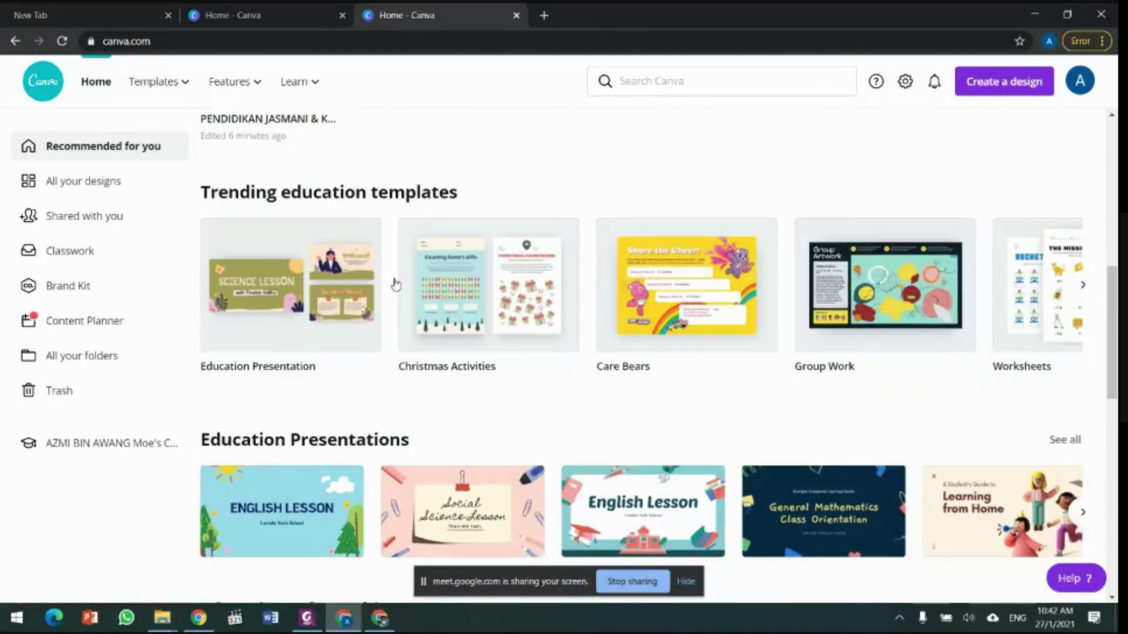
{"action": "scroll", "coordinate": [557, 270], "scroll_direction": "down", "scroll_amount": 3}
{"action": "scroll", "coordinate": [557, 271], "scroll_direction": "down", "scroll_amount": 10}
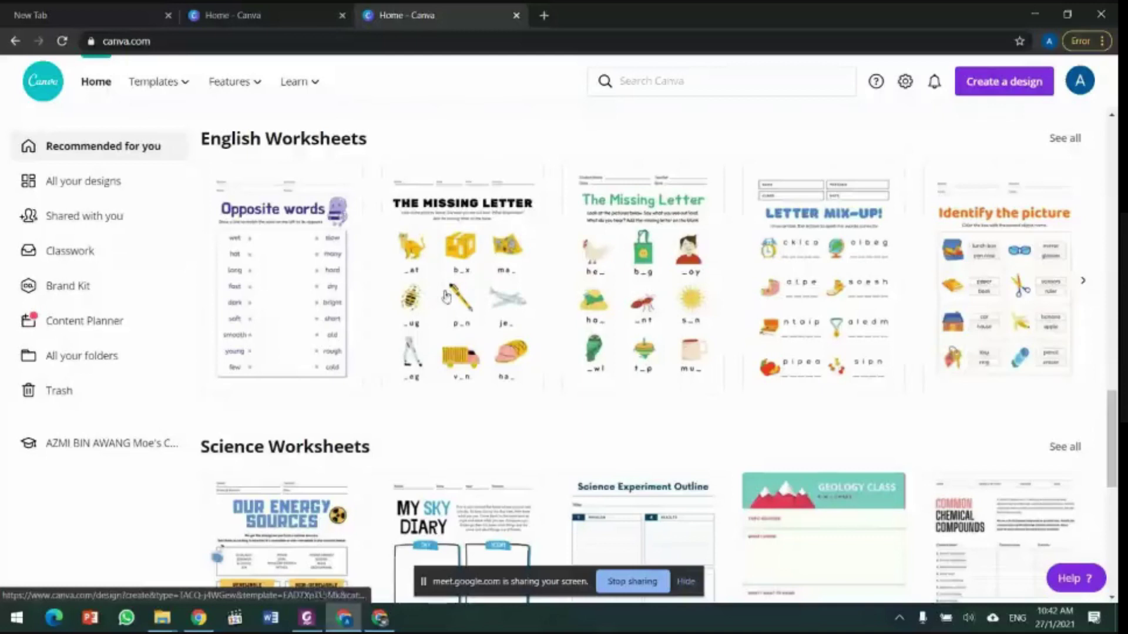
{"action": "scroll", "coordinate": [434, 319], "scroll_direction": "down", "scroll_amount": 1}
{"action": "scroll", "coordinate": [434, 319], "scroll_direction": "down", "scroll_amount": 4}
{"action": "scroll", "coordinate": [434, 319], "scroll_direction": "up", "scroll_amount": 6}
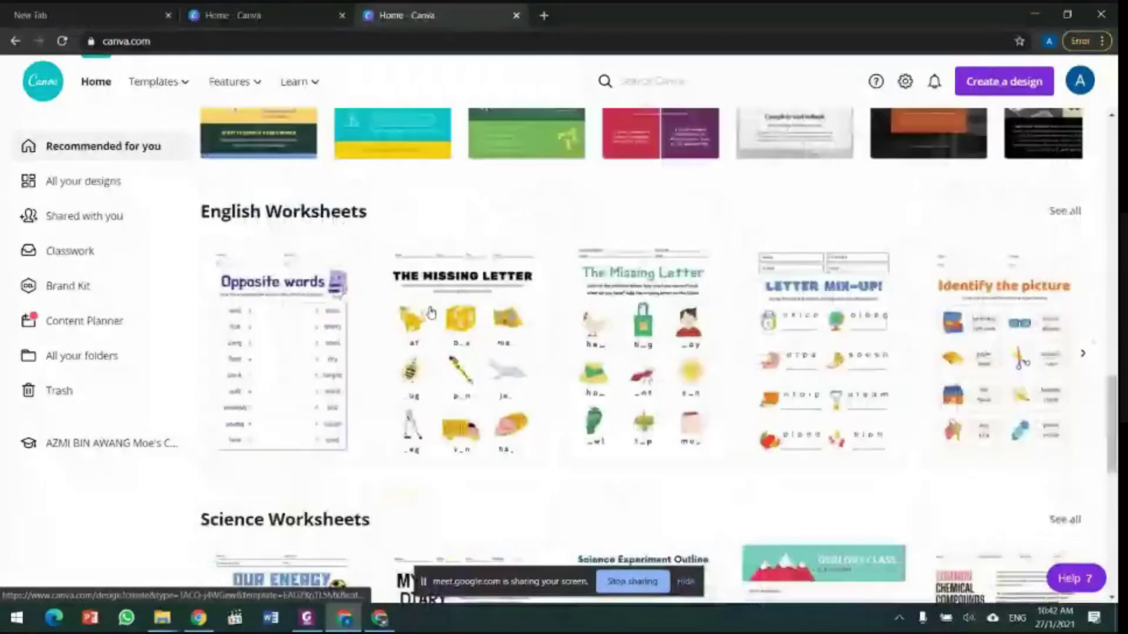
{"action": "scroll", "coordinate": [418, 301], "scroll_direction": "up", "scroll_amount": 2}
{"action": "scroll", "coordinate": [418, 301], "scroll_direction": "up", "scroll_amount": 10}
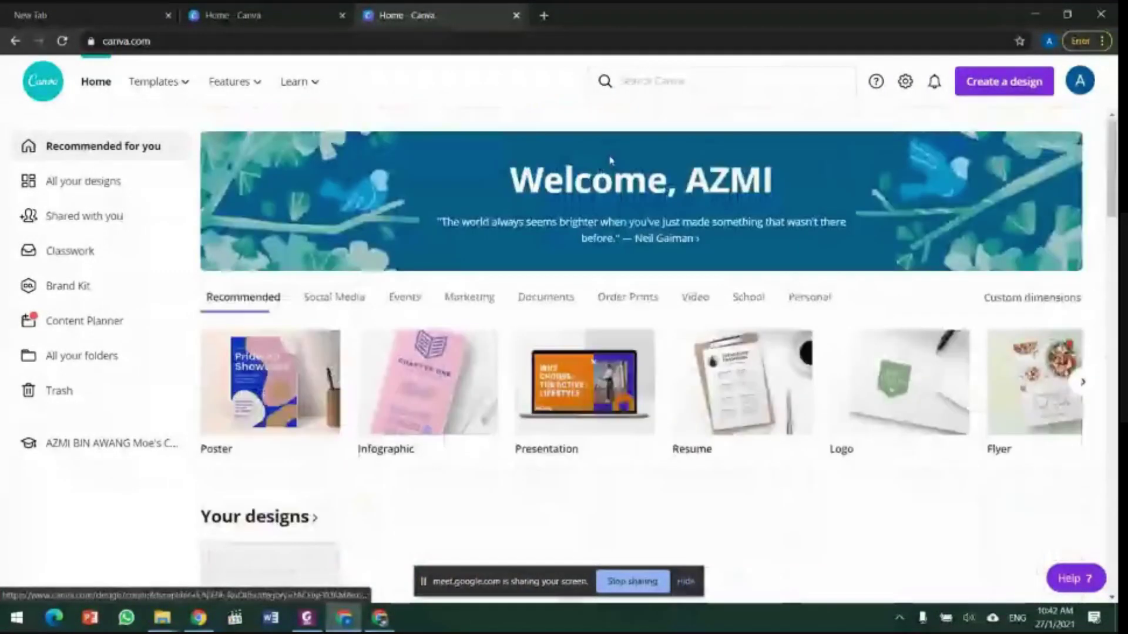
Step: Search the templates for "poster" and open the "15th Annual Cooking Fest" poster template as a new design
{"action": "left_click", "coordinate": [683, 82]}
{"action": "type", "text": "poster"}
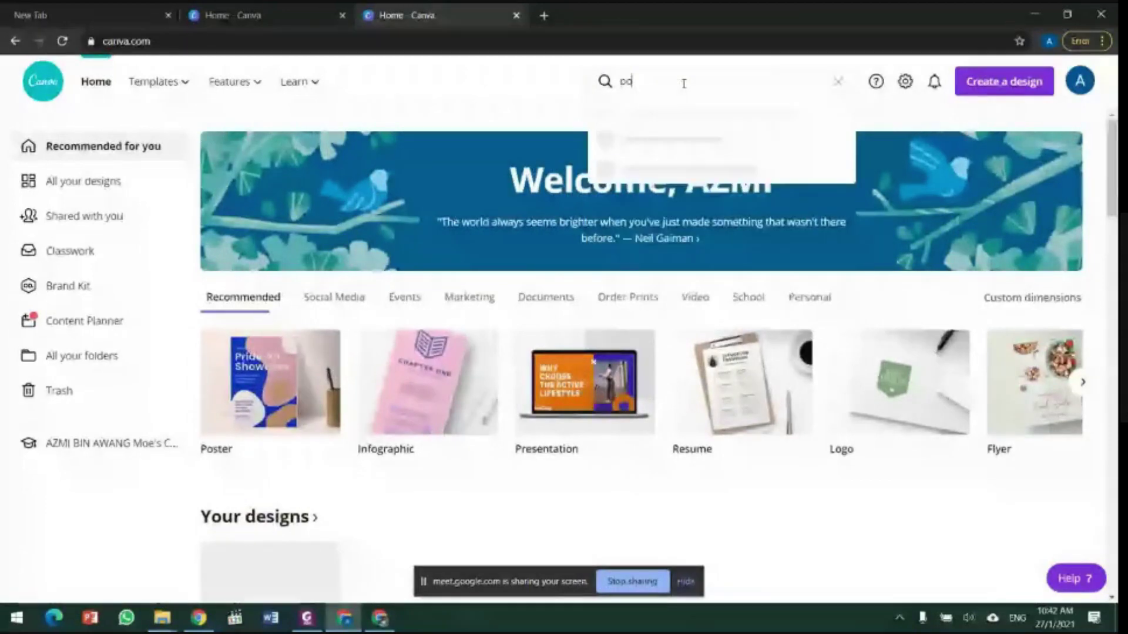
{"action": "key", "text": "Return"}
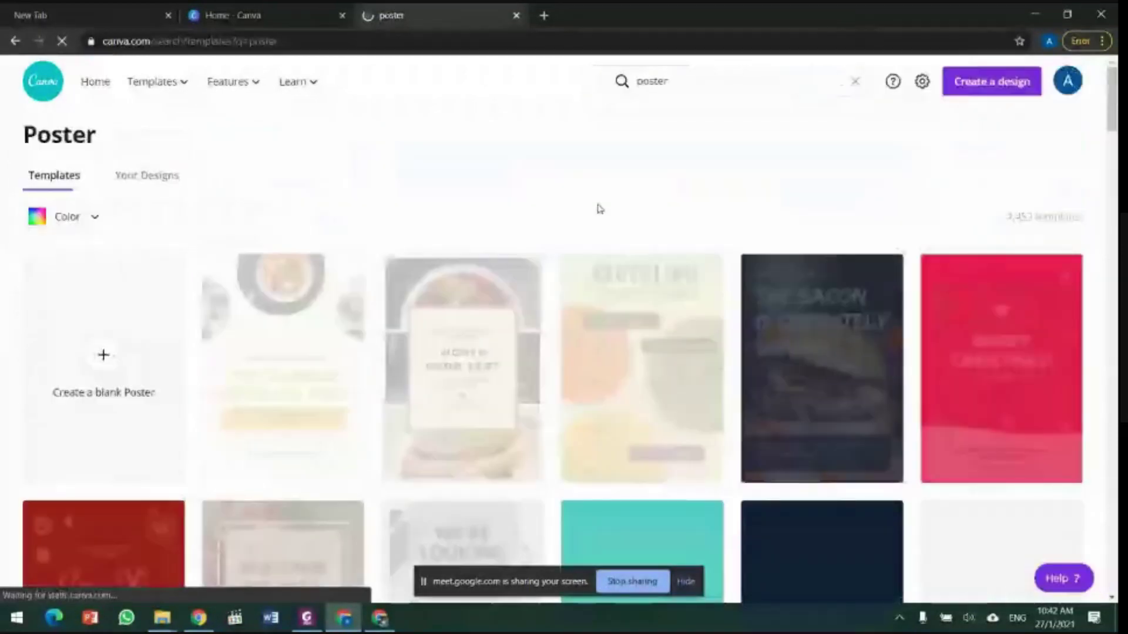
{"action": "scroll", "coordinate": [423, 206], "scroll_direction": "down", "scroll_amount": 3}
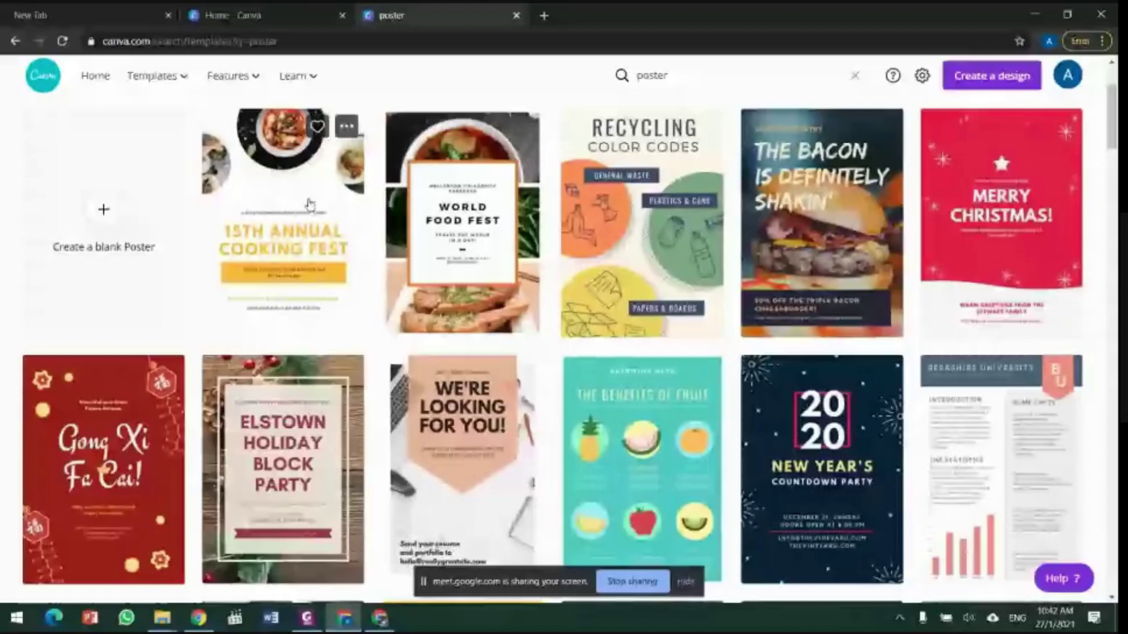
{"action": "left_click", "coordinate": [310, 203]}
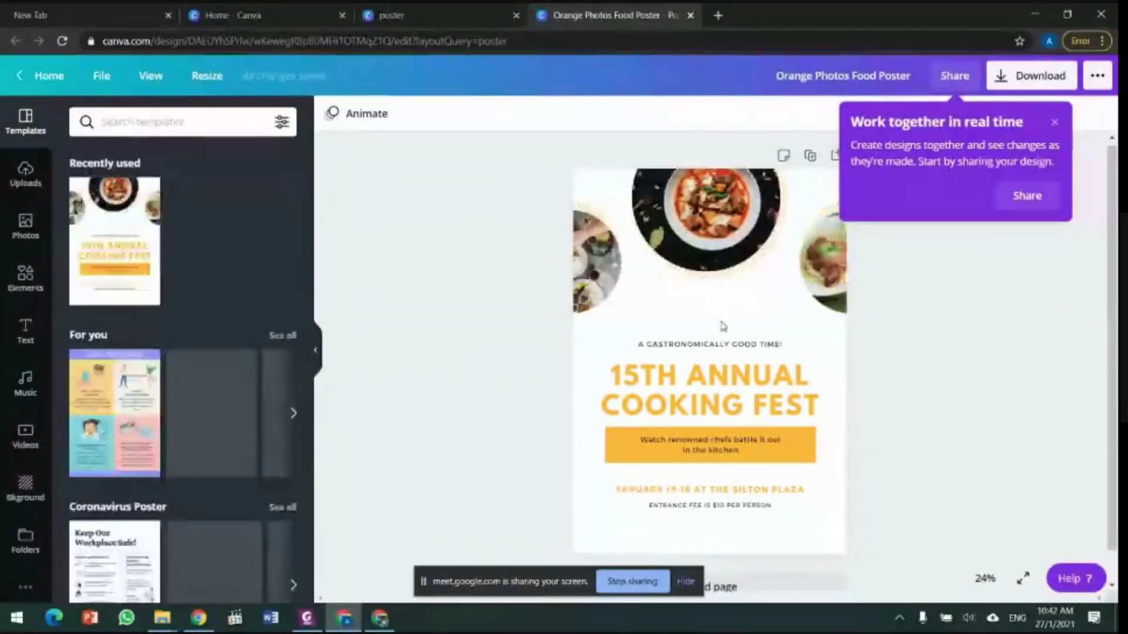
Step: Inspect the food poster's heading text and top food photo as editable elements, and dismiss the real-time collaboration tip
{"action": "left_click", "coordinate": [756, 405]}
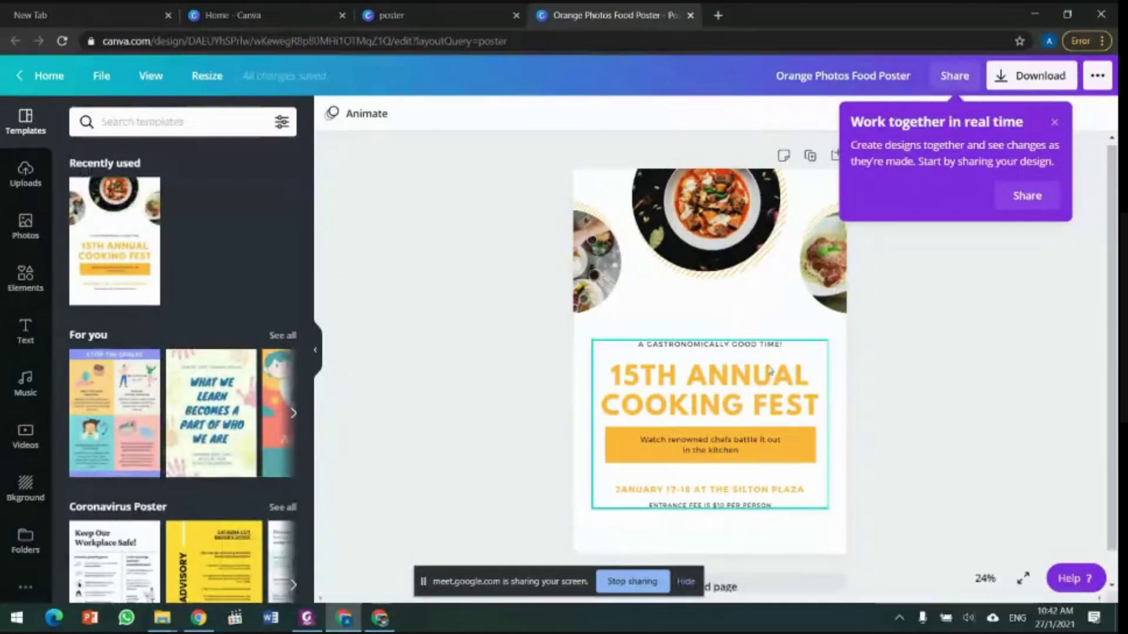
{"action": "left_click", "coordinate": [756, 404]}
{"action": "scroll", "coordinate": [183, 370], "scroll_direction": "down", "scroll_amount": 3}
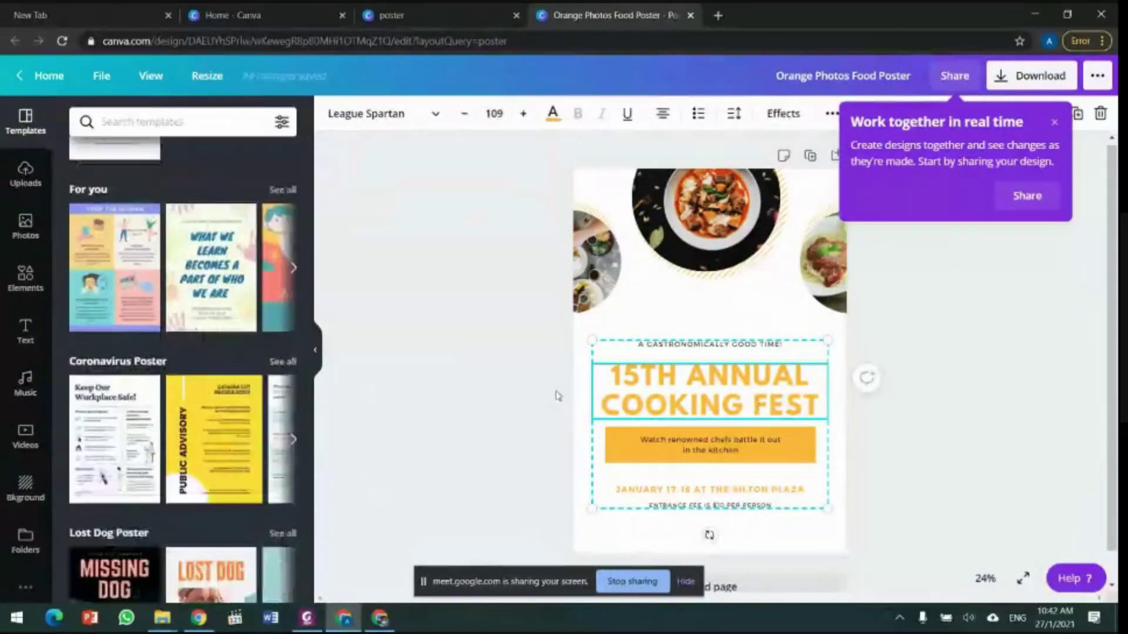
{"action": "left_click", "coordinate": [731, 242]}
{"action": "left_click", "coordinate": [965, 345]}
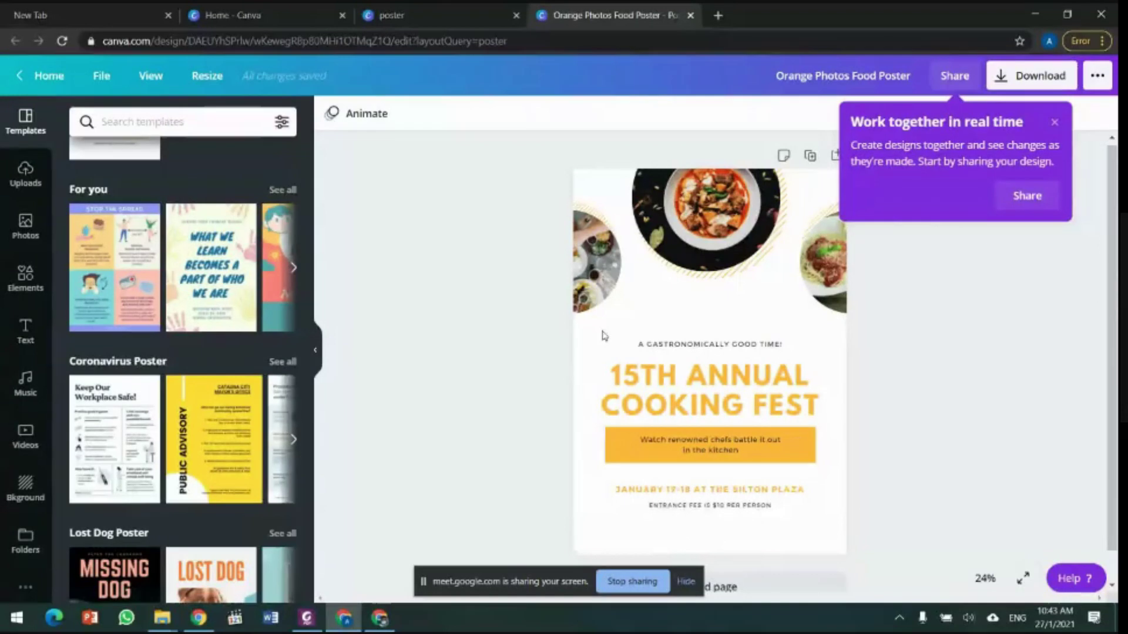
{"action": "left_click", "coordinate": [1054, 124]}
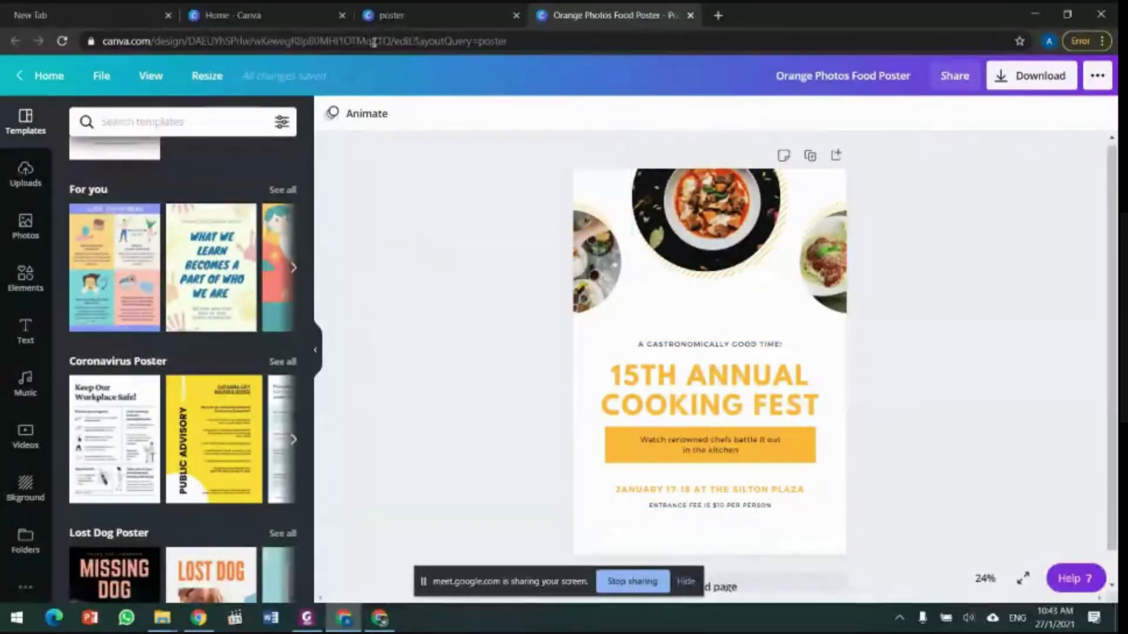
Step: Go back to the already open Canva home page and open the full collection of English Worksheets templates
{"action": "left_click", "coordinate": [388, 15]}
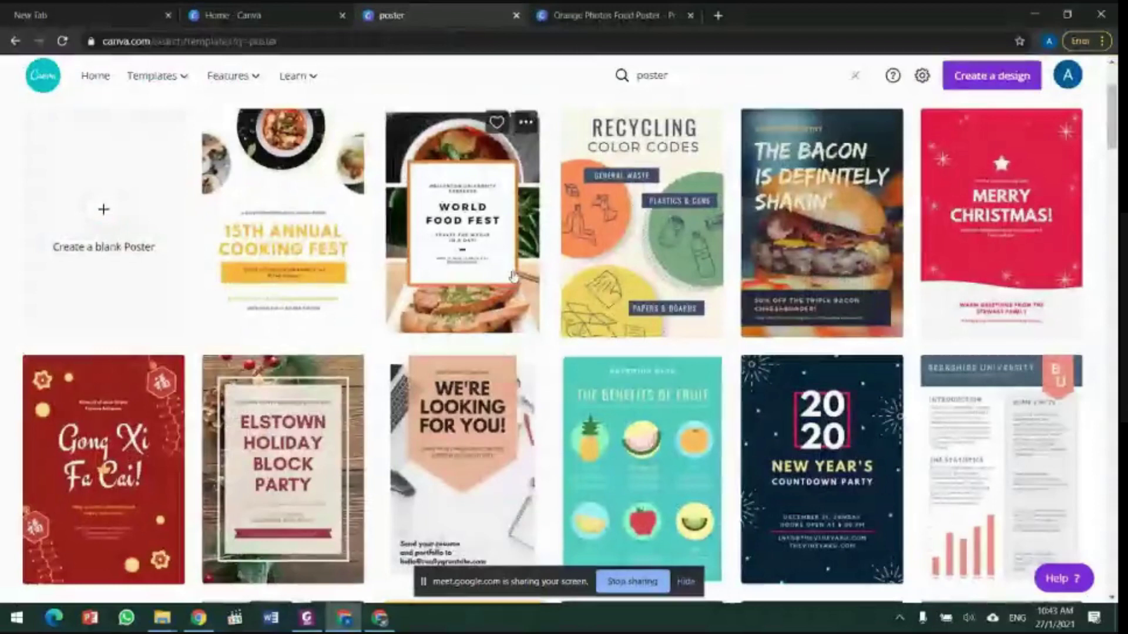
{"action": "left_click", "coordinate": [235, 16]}
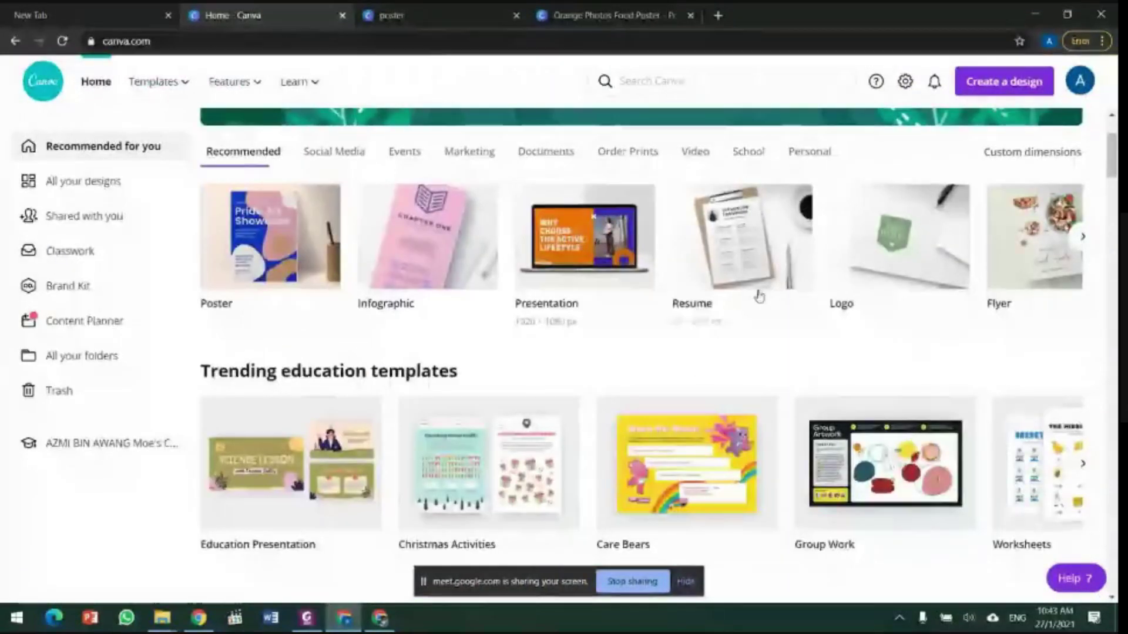
{"action": "scroll", "coordinate": [705, 317], "scroll_direction": "down", "scroll_amount": 15}
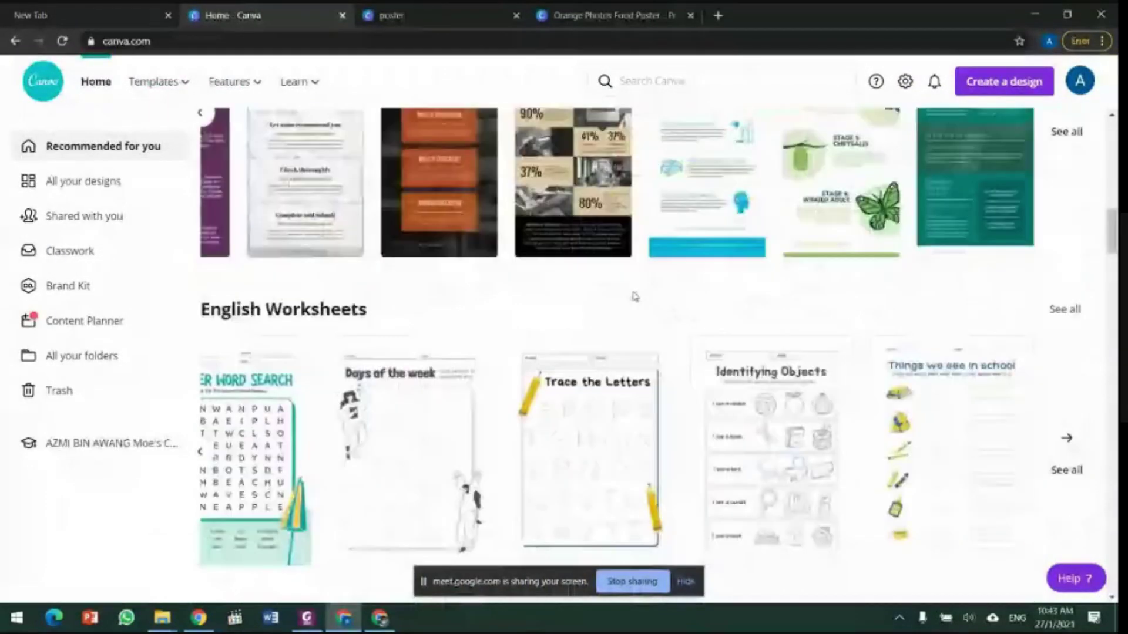
{"action": "scroll", "coordinate": [634, 296], "scroll_direction": "down", "scroll_amount": 1}
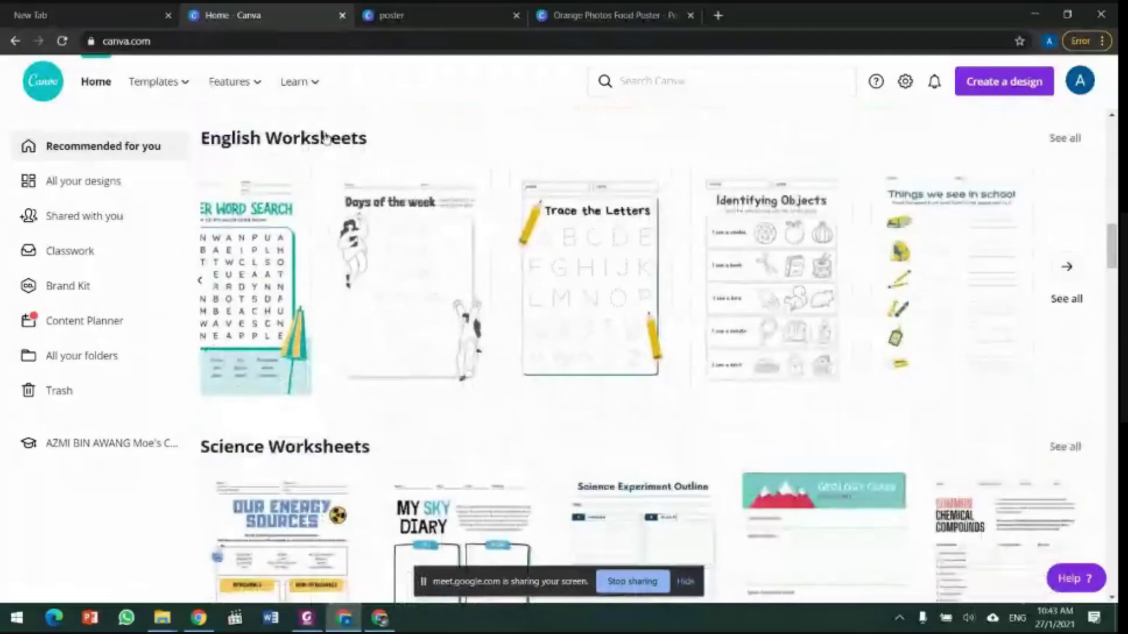
{"action": "left_click", "coordinate": [1066, 268]}
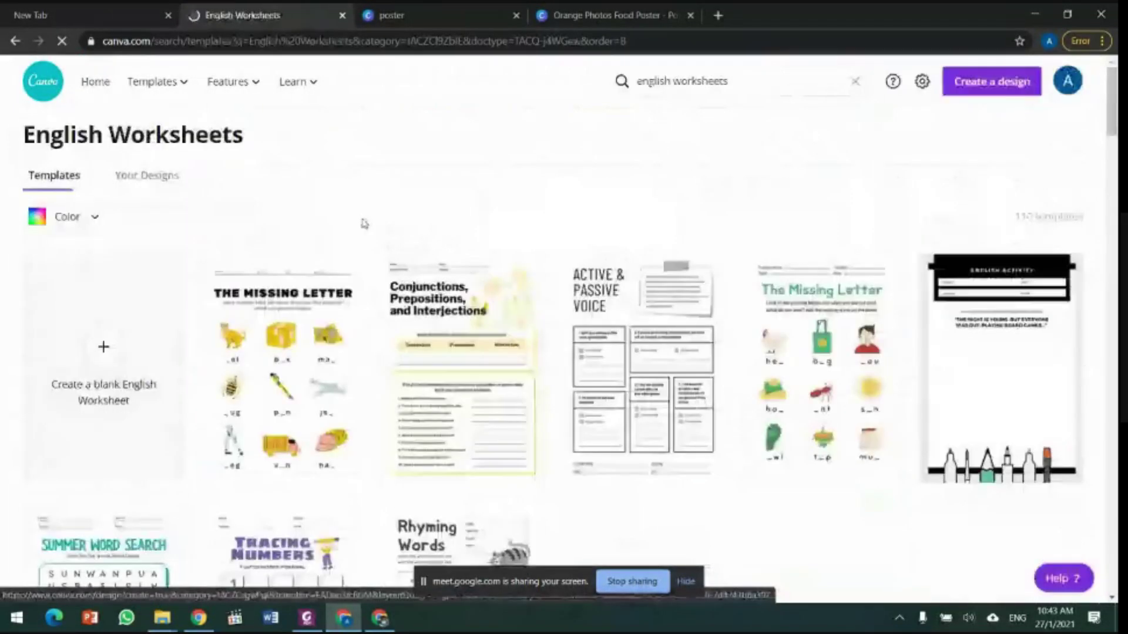
Step: Browse the English worksheet templates and open the "Identifying Objects" worksheet as a new design
{"action": "scroll", "coordinate": [797, 356], "scroll_direction": "down", "scroll_amount": 10}
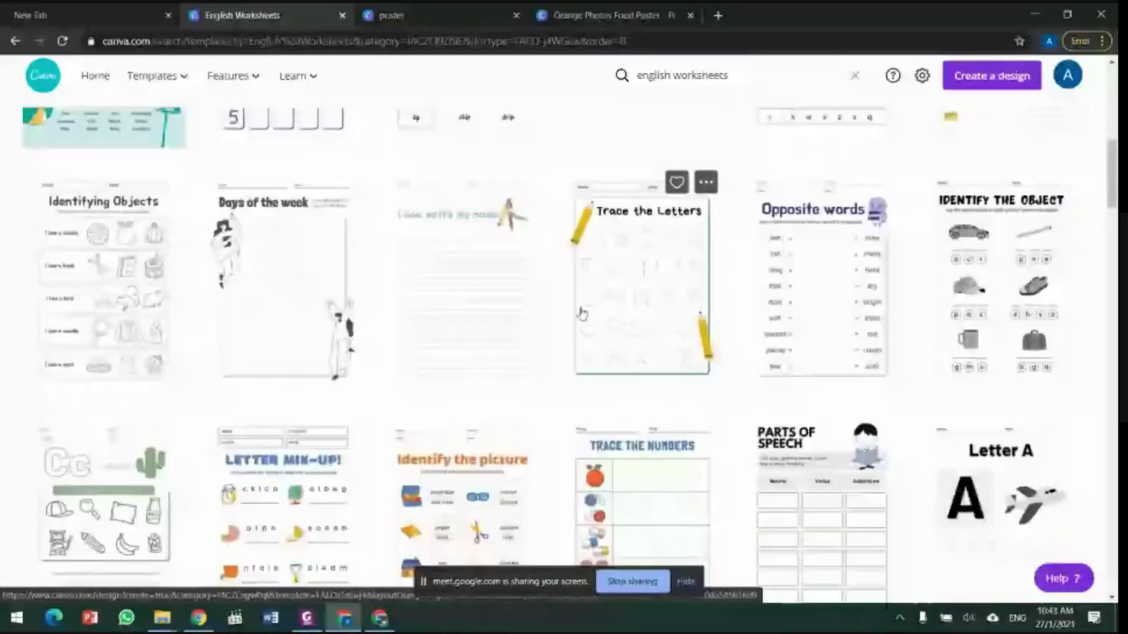
{"action": "scroll", "coordinate": [582, 313], "scroll_direction": "up", "scroll_amount": 5}
{"action": "scroll", "coordinate": [579, 315], "scroll_direction": "down", "scroll_amount": 10}
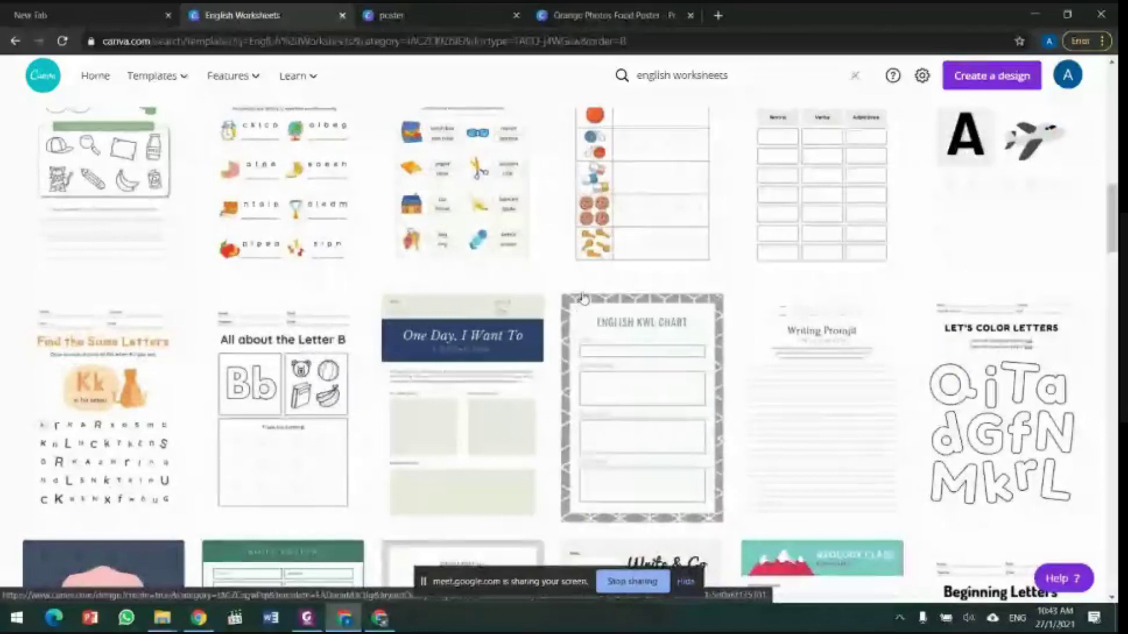
{"action": "scroll", "coordinate": [527, 273], "scroll_direction": "down", "scroll_amount": 5}
{"action": "scroll", "coordinate": [527, 273], "scroll_direction": "up", "scroll_amount": 12}
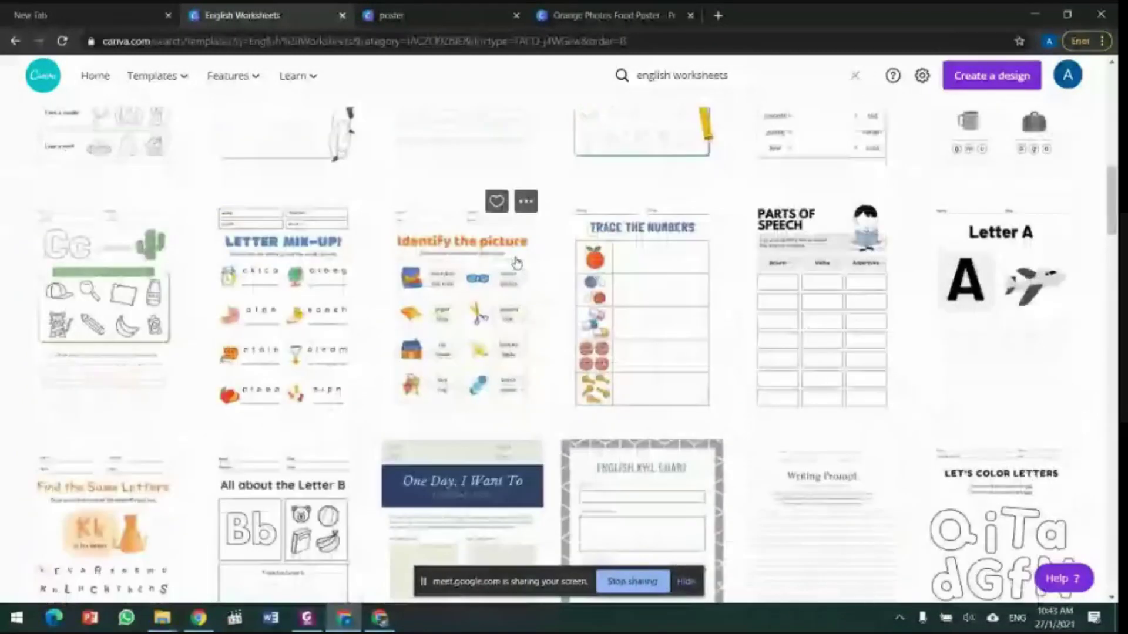
{"action": "scroll", "coordinate": [429, 273], "scroll_direction": "down", "scroll_amount": 4}
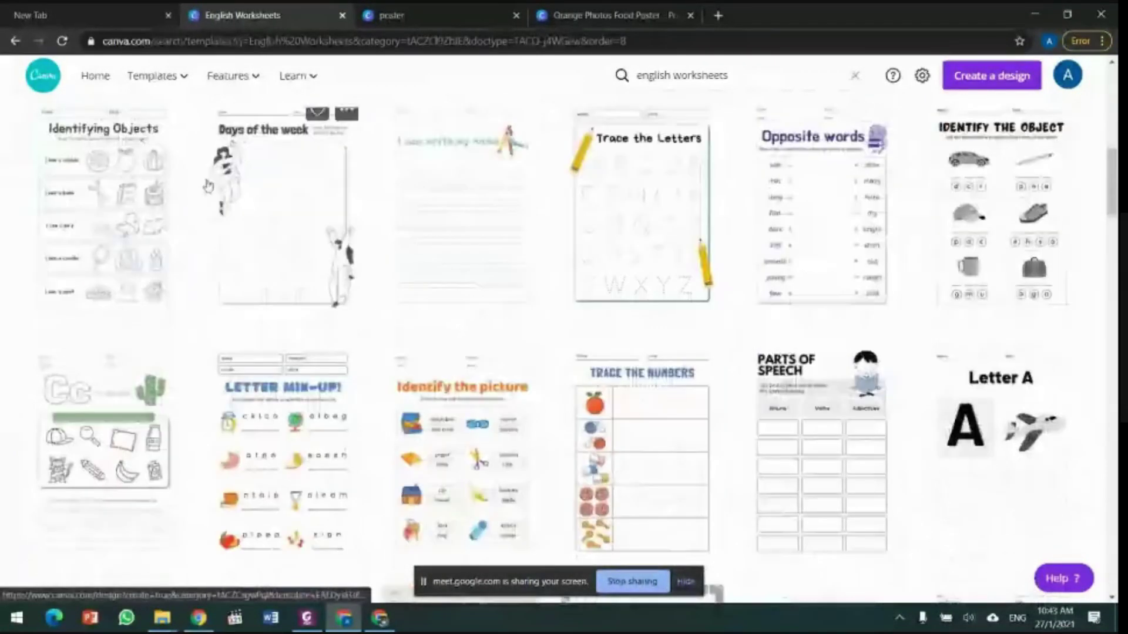
{"action": "left_click", "coordinate": [101, 213]}
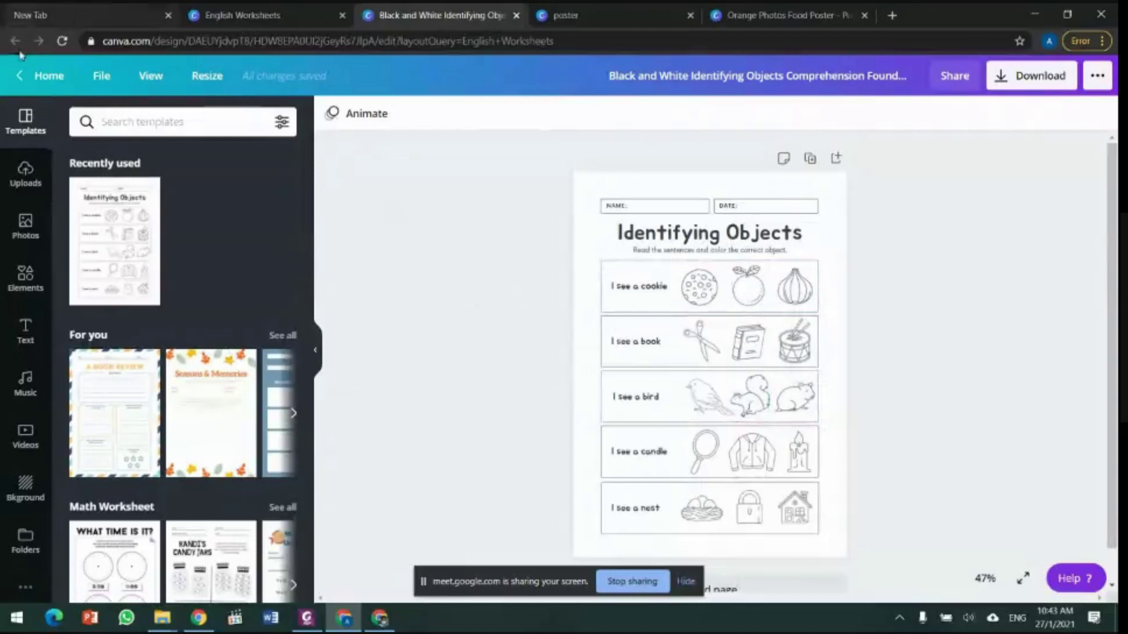
Step: Return from the worksheet to the home page and review the saved designs and the education template categories
{"action": "left_click", "coordinate": [36, 75]}
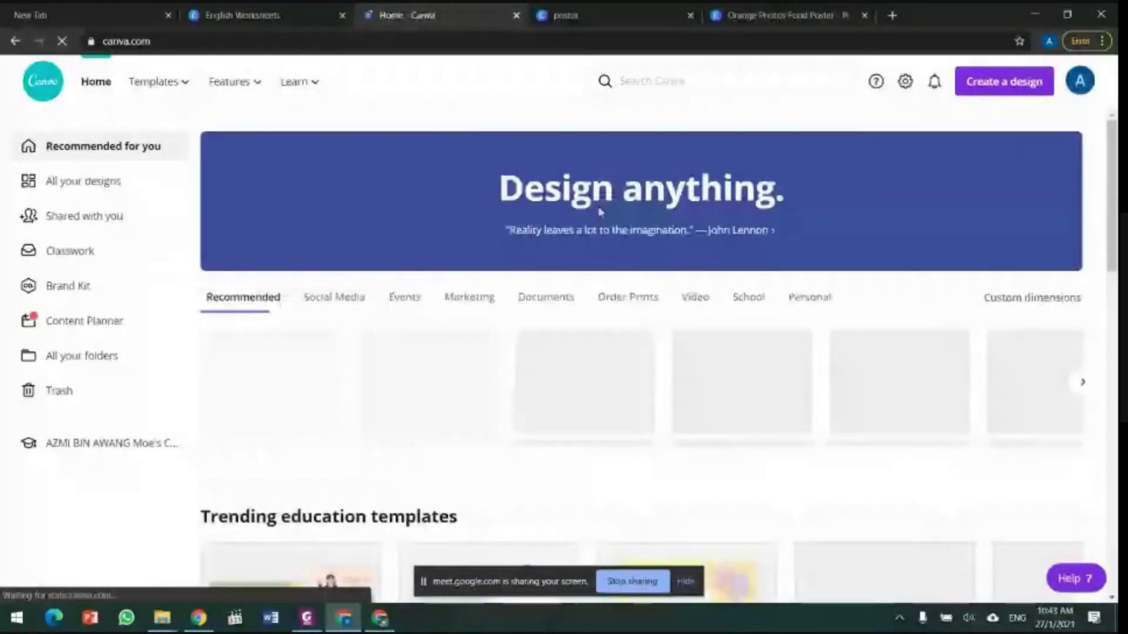
{"action": "scroll", "coordinate": [580, 318], "scroll_direction": "down", "scroll_amount": 4}
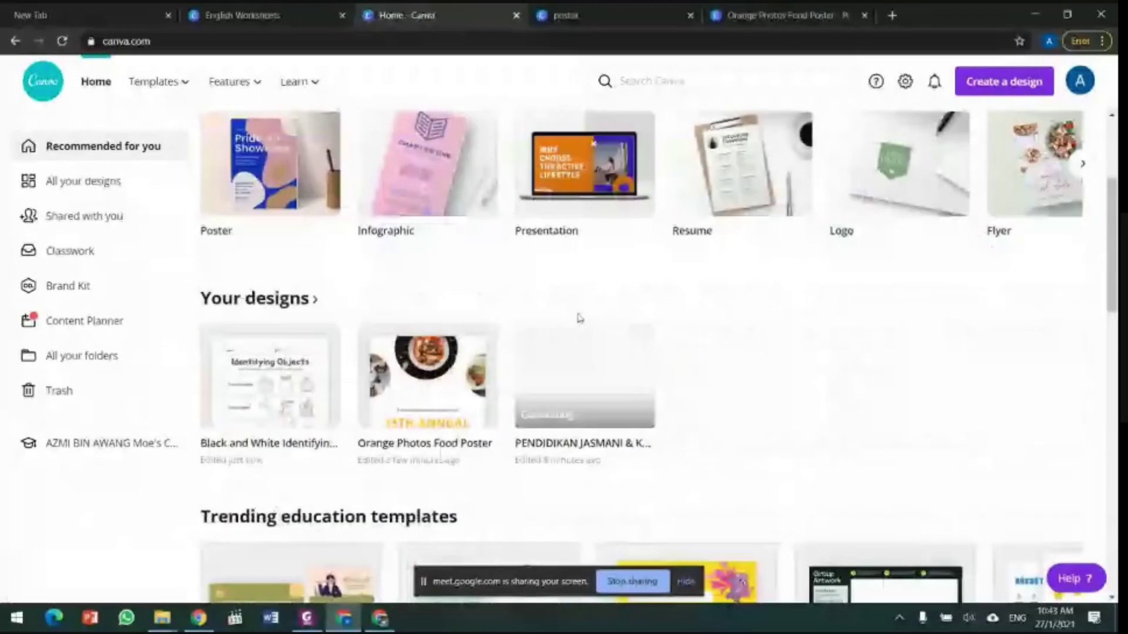
{"action": "scroll", "coordinate": [580, 318], "scroll_direction": "up", "scroll_amount": 3}
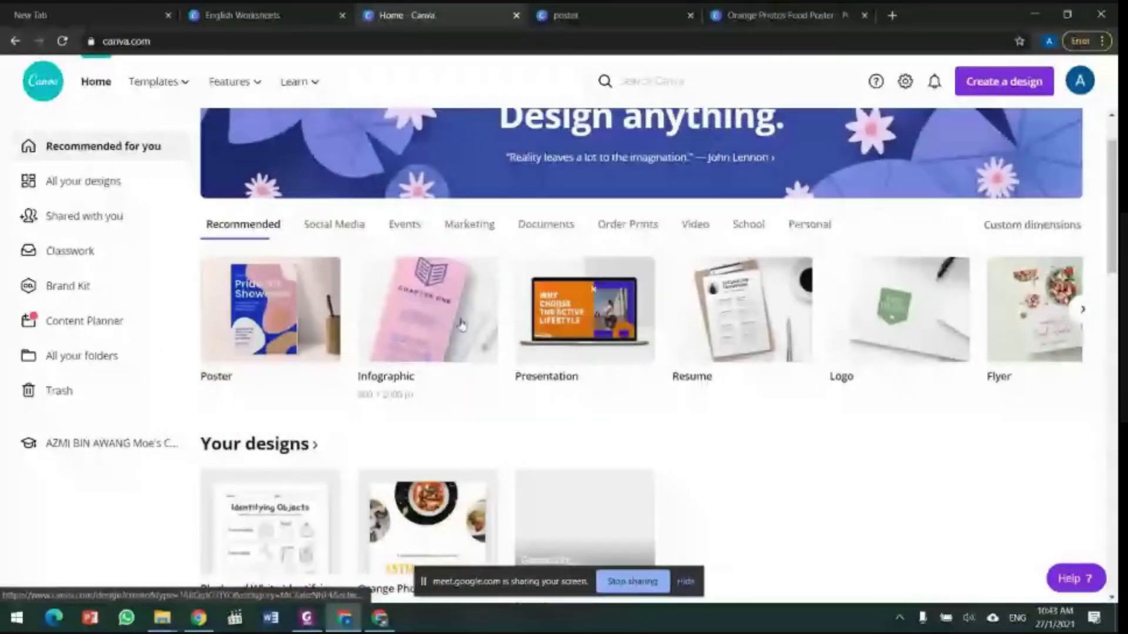
{"action": "scroll", "coordinate": [766, 375], "scroll_direction": "down", "scroll_amount": 6}
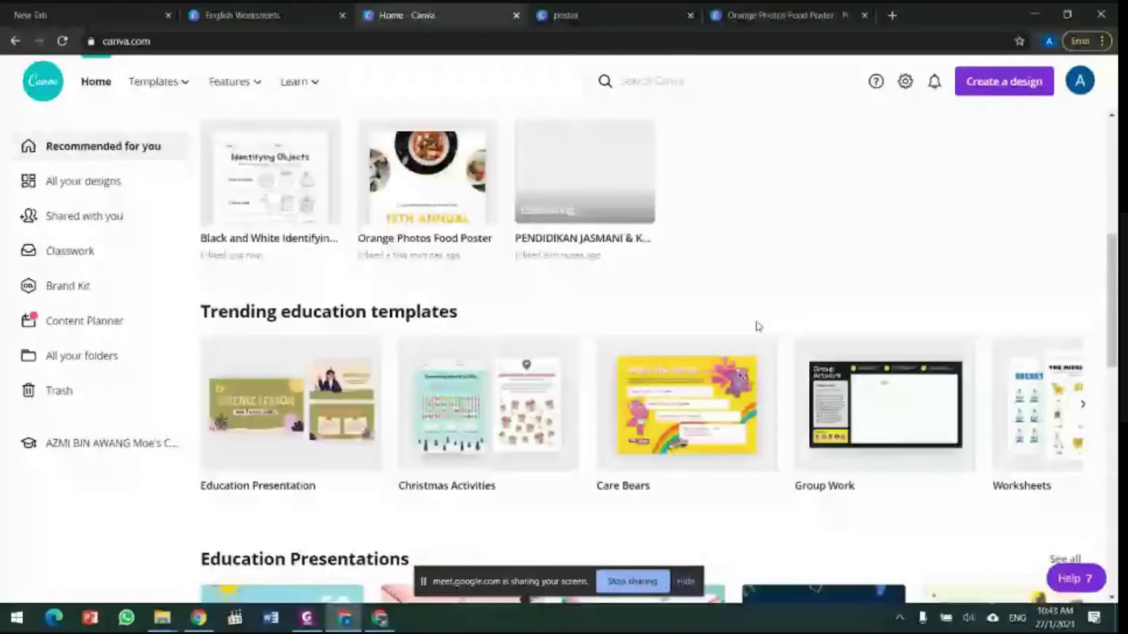
{"action": "scroll", "coordinate": [757, 326], "scroll_direction": "down", "scroll_amount": 4}
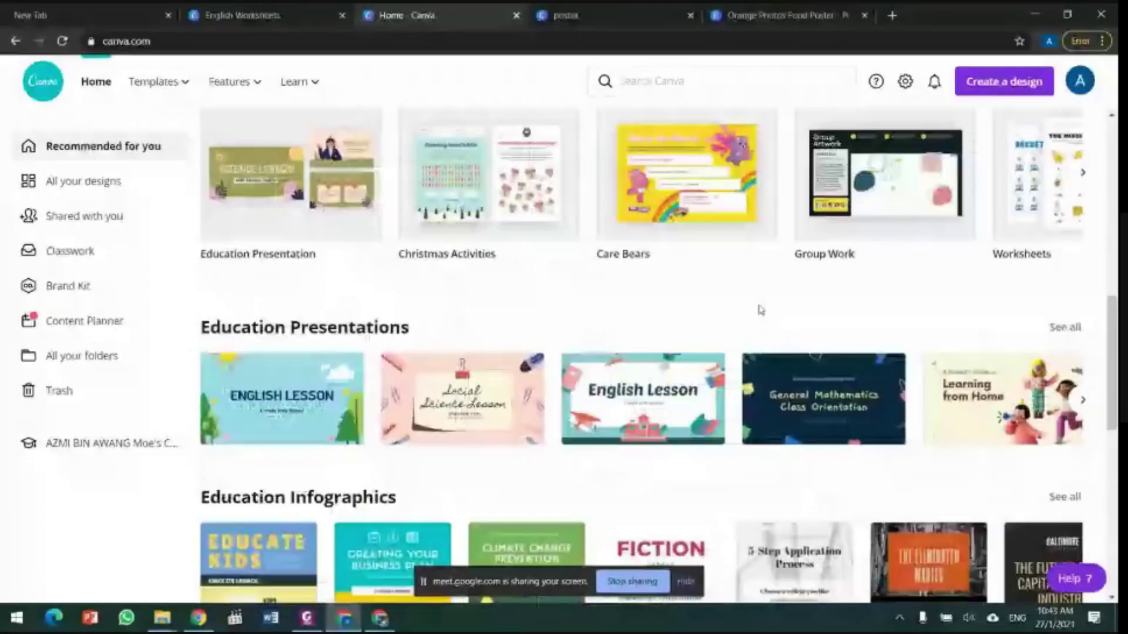
Step: Look through the Education Infographics and English Worksheets rows on the home page and glance at the open English worksheet results
{"action": "scroll", "coordinate": [761, 310], "scroll_direction": "down", "scroll_amount": 4}
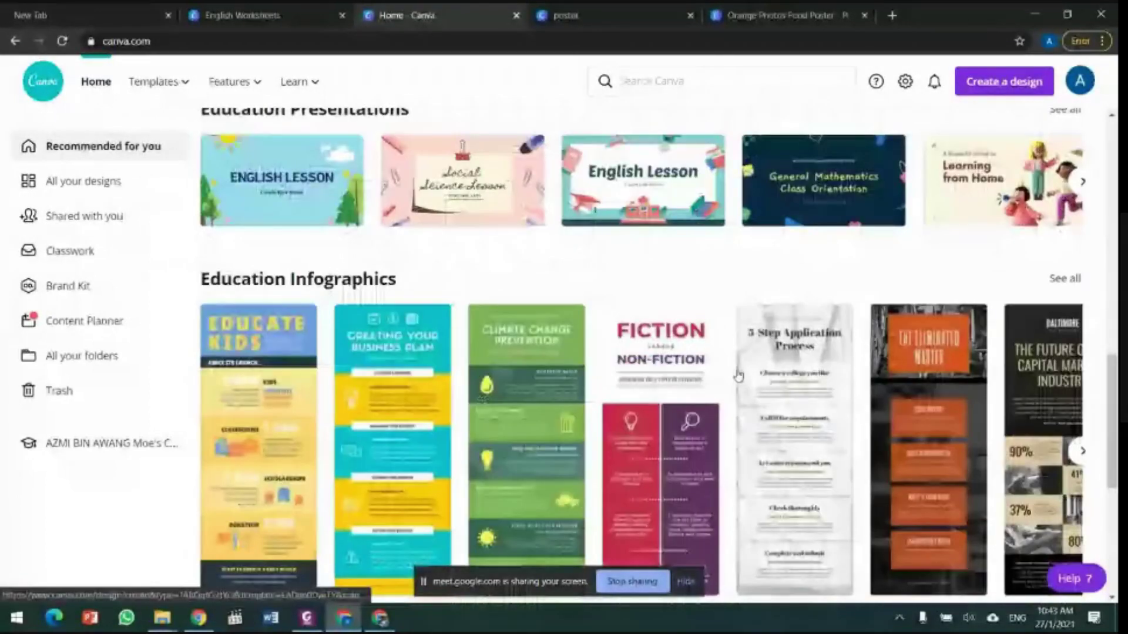
{"action": "scroll", "coordinate": [738, 376], "scroll_direction": "down", "scroll_amount": 4}
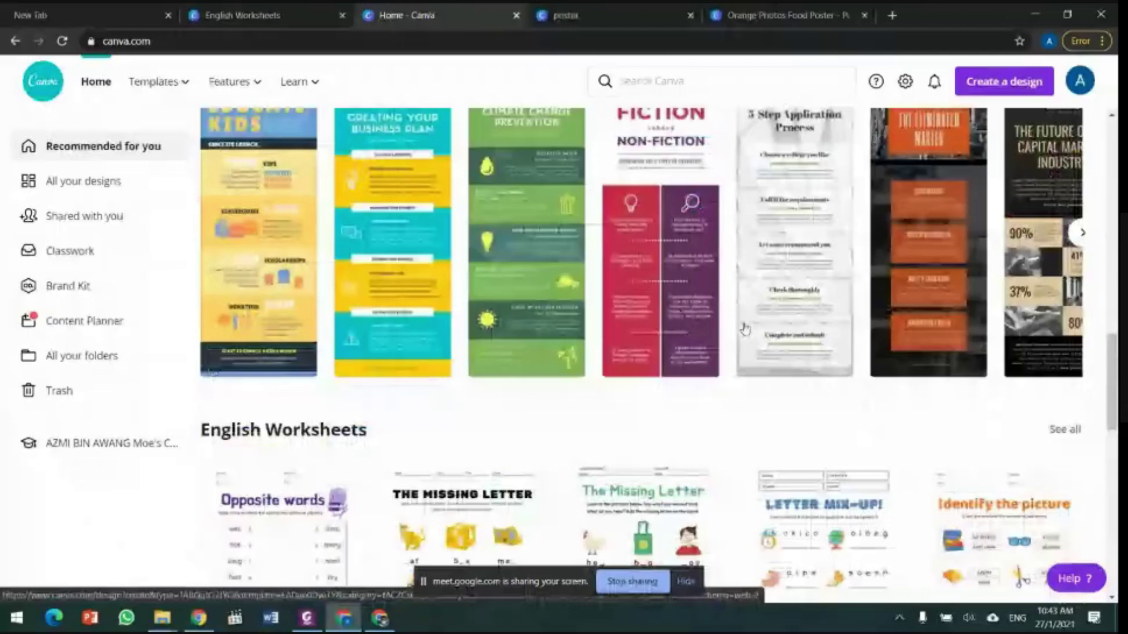
{"action": "scroll", "coordinate": [745, 329], "scroll_direction": "up", "scroll_amount": 15}
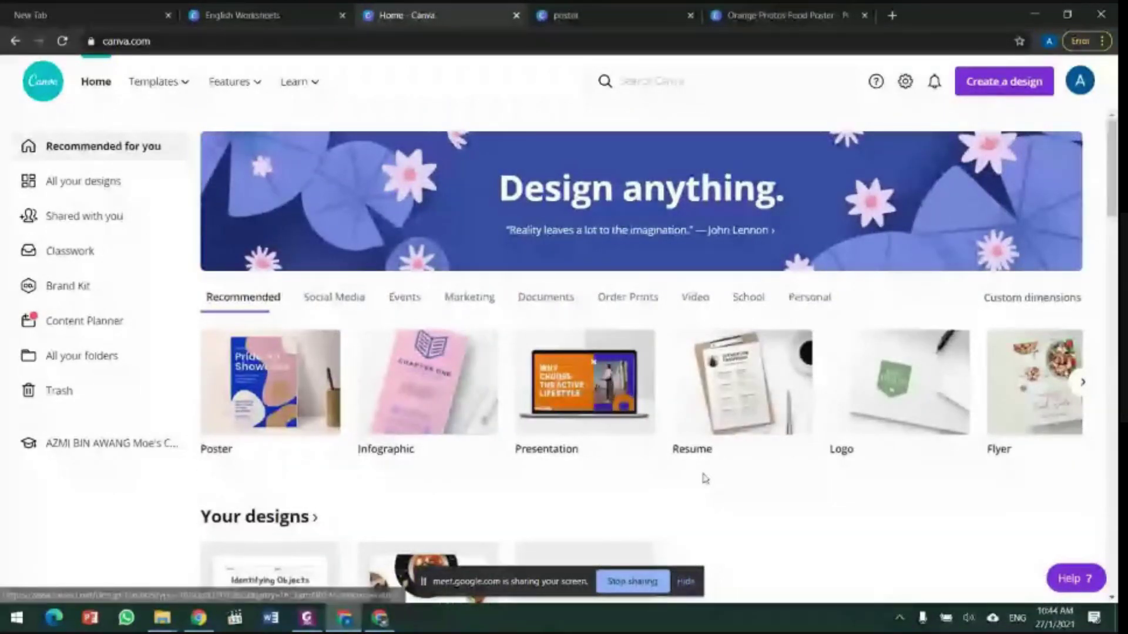
{"action": "left_click", "coordinate": [565, 15]}
{"action": "left_click", "coordinate": [242, 15]}
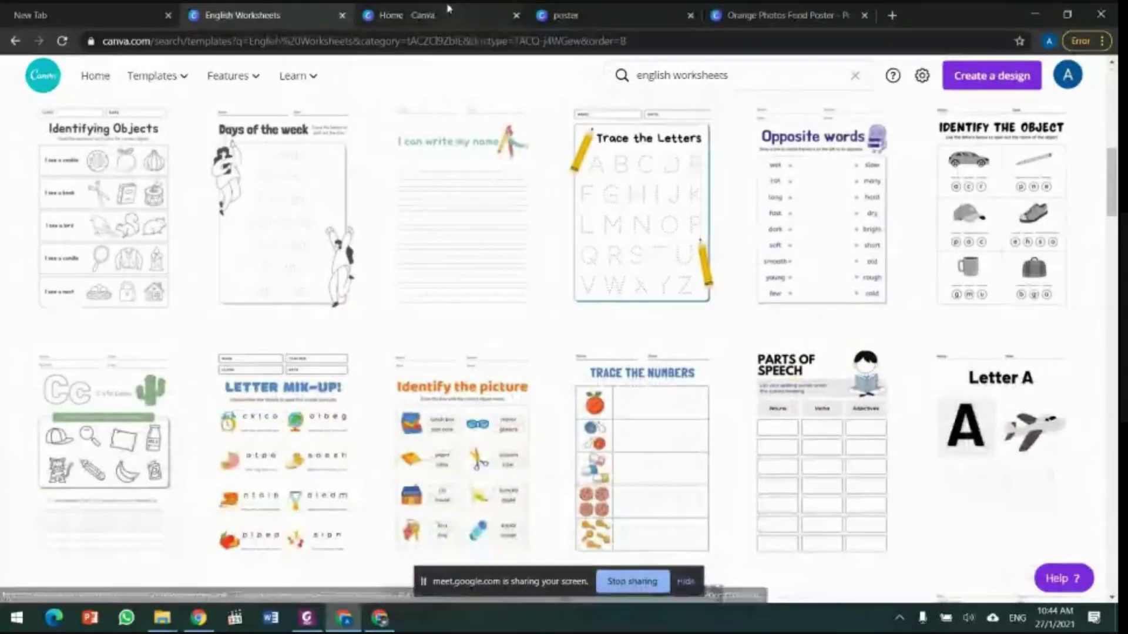
{"action": "left_click", "coordinate": [449, 11]}
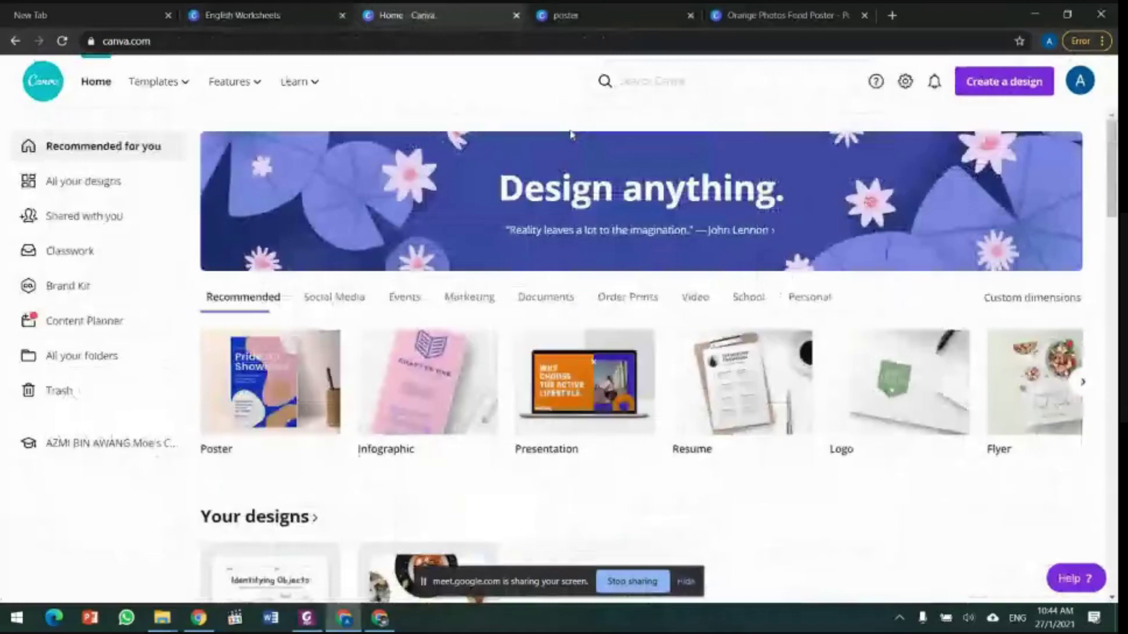
Step: Switch to the Google Meet window to check the call, and return to the Canva home page
{"action": "left_click", "coordinate": [382, 620]}
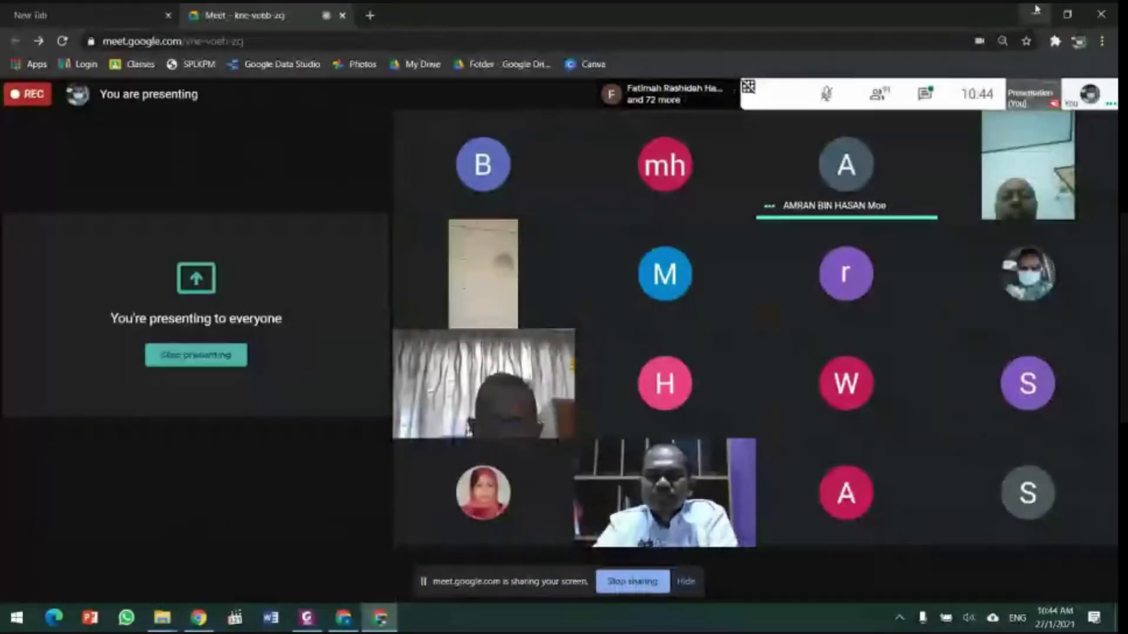
{"action": "left_click", "coordinate": [1036, 10]}
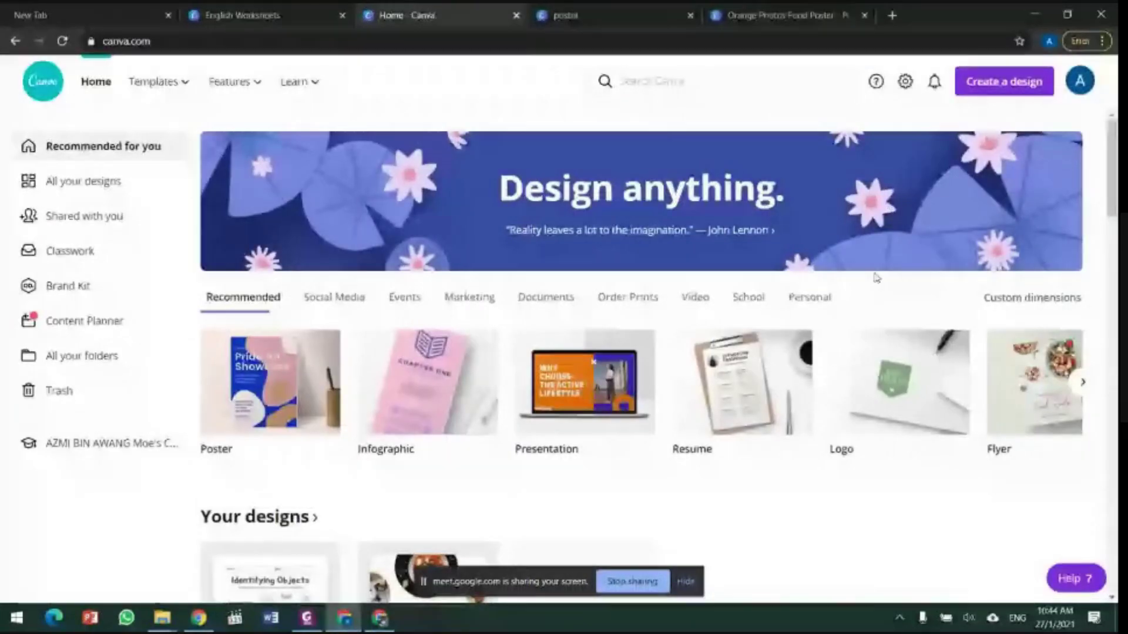
{"action": "scroll", "coordinate": [877, 277], "scroll_direction": "down", "scroll_amount": 1}
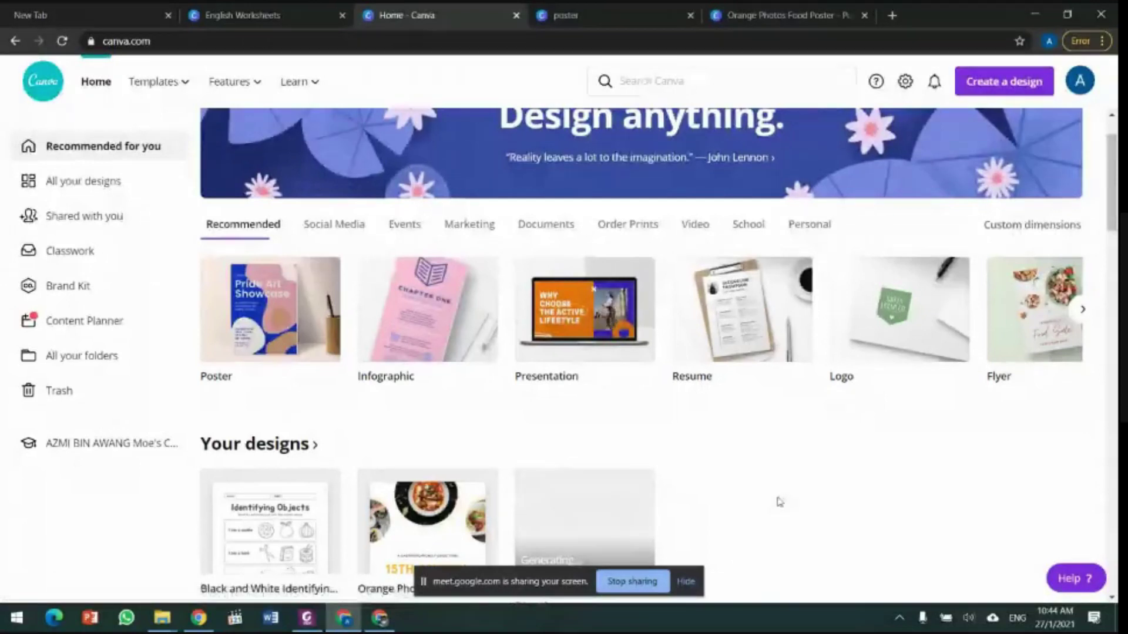
{"action": "scroll", "coordinate": [780, 502], "scroll_direction": "up", "scroll_amount": 1}
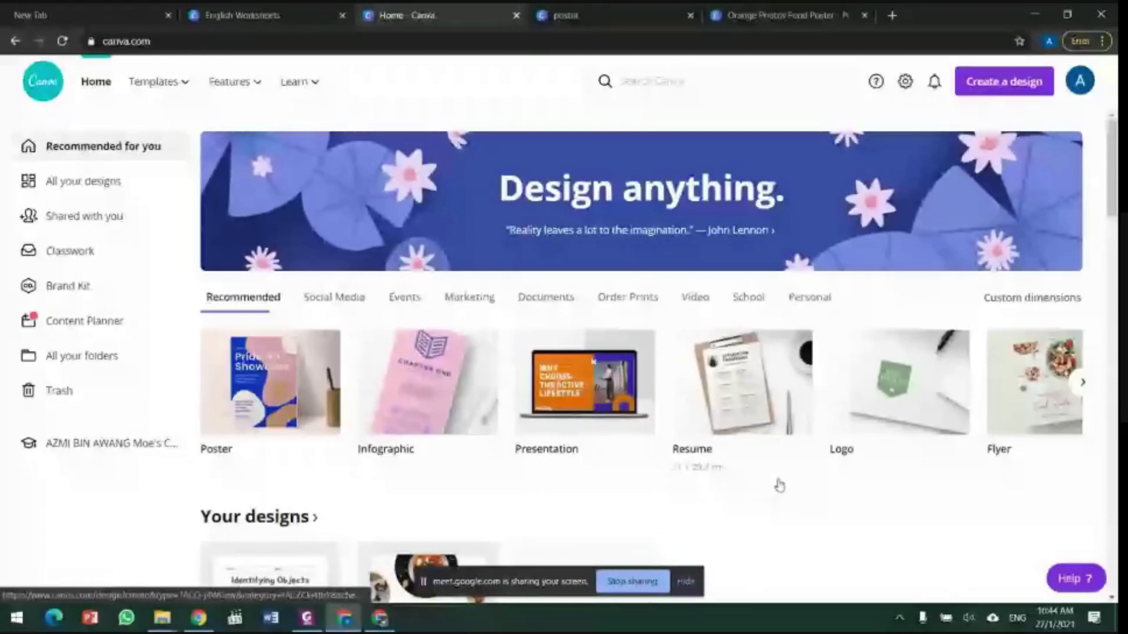
{"action": "mouse_move", "coordinate": [380, 618]}
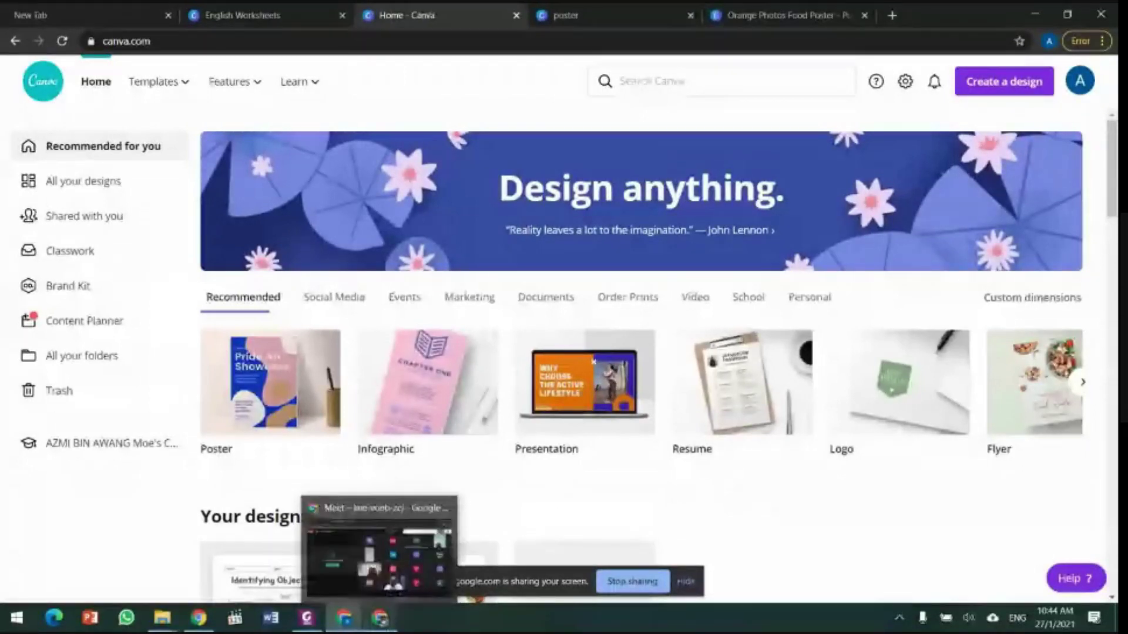
{"action": "left_click", "coordinate": [296, 13]}
{"action": "key", "text": "ctrl+Tab"}
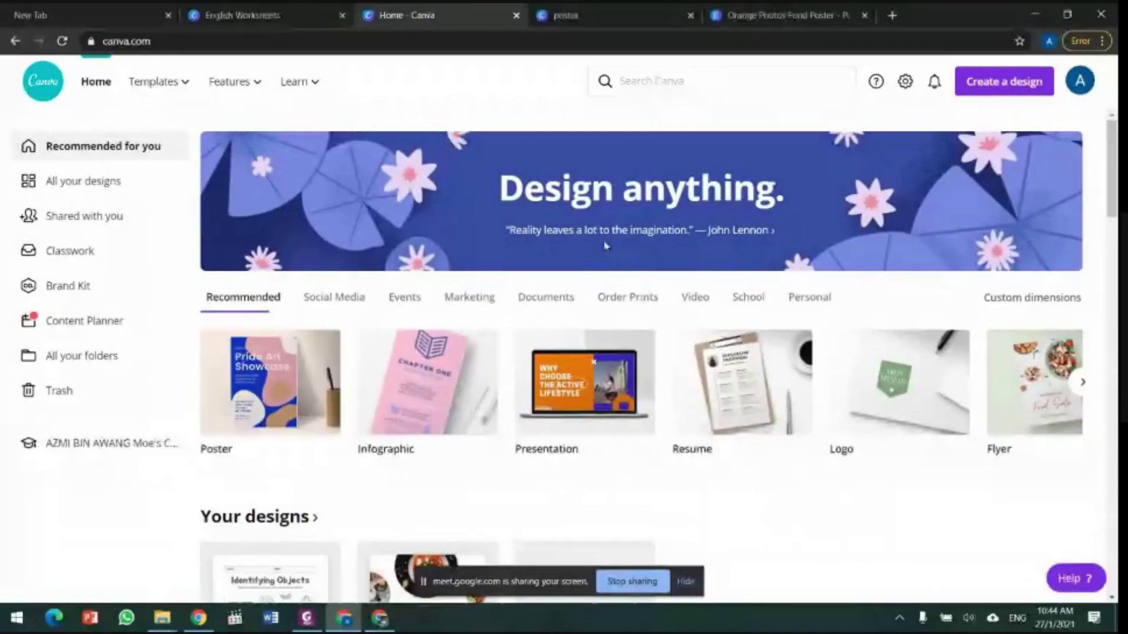
Step: Create a blank presentation and look at the pages of the recently used Science Lesson template
{"action": "scroll", "coordinate": [635, 364], "scroll_direction": "down", "scroll_amount": 2}
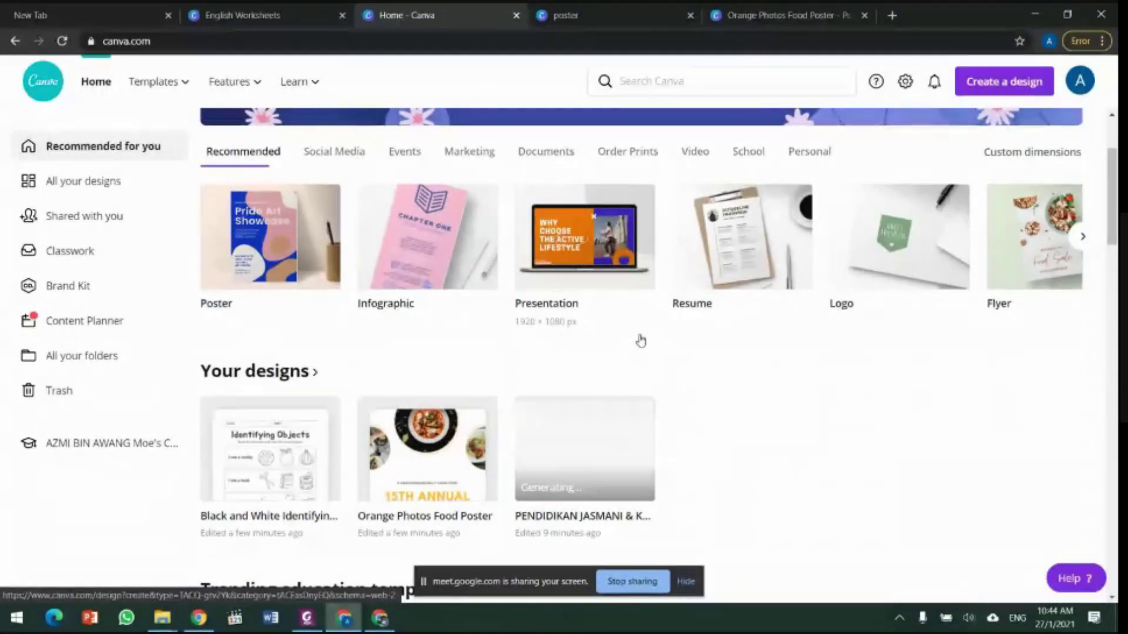
{"action": "scroll", "coordinate": [507, 369], "scroll_direction": "up", "scroll_amount": 3}
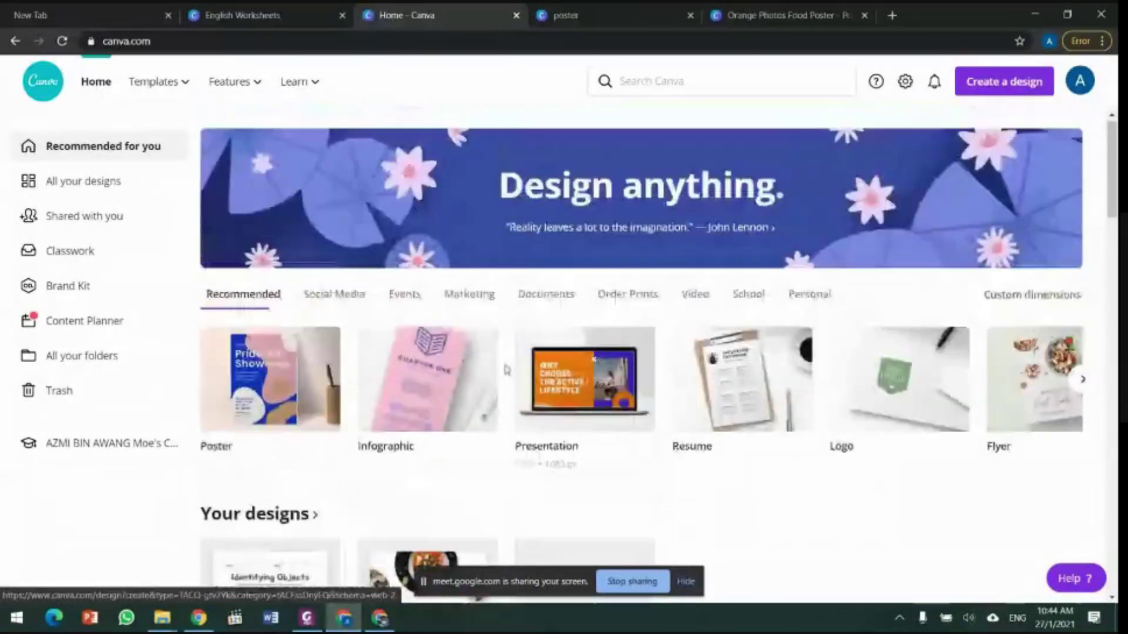
{"action": "left_click", "coordinate": [599, 382]}
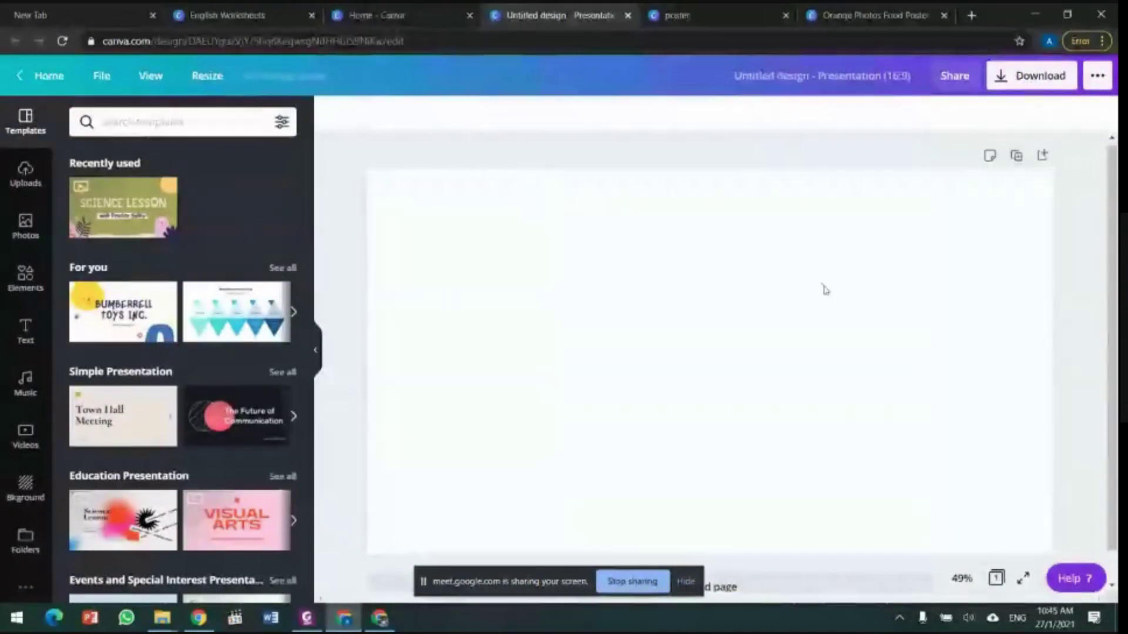
{"action": "left_click", "coordinate": [98, 205]}
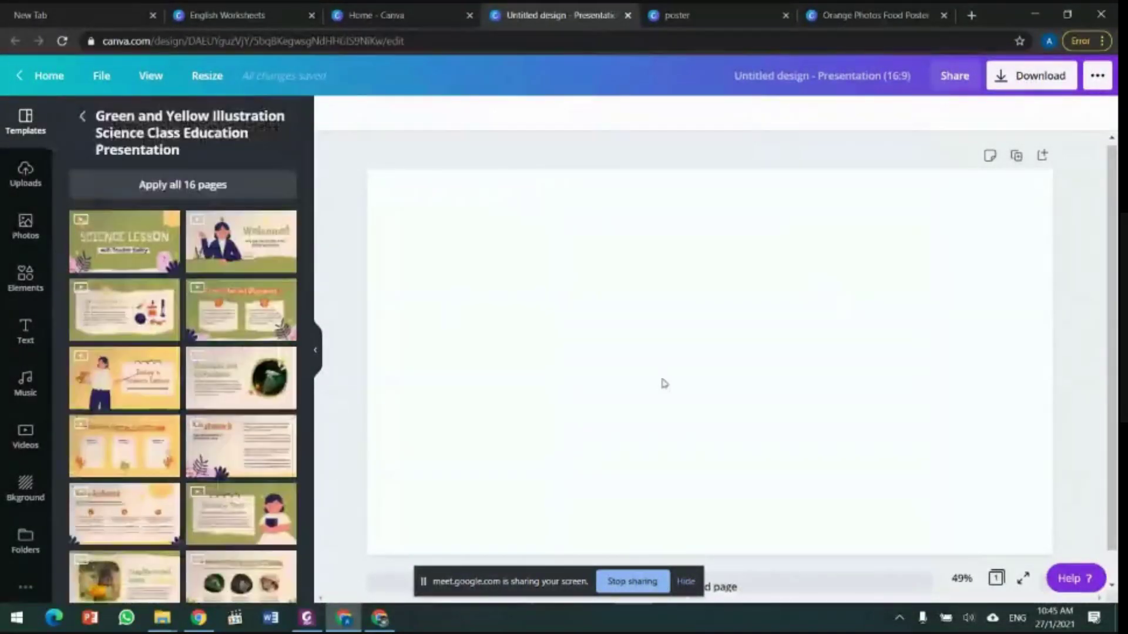
{"action": "left_click", "coordinate": [83, 116]}
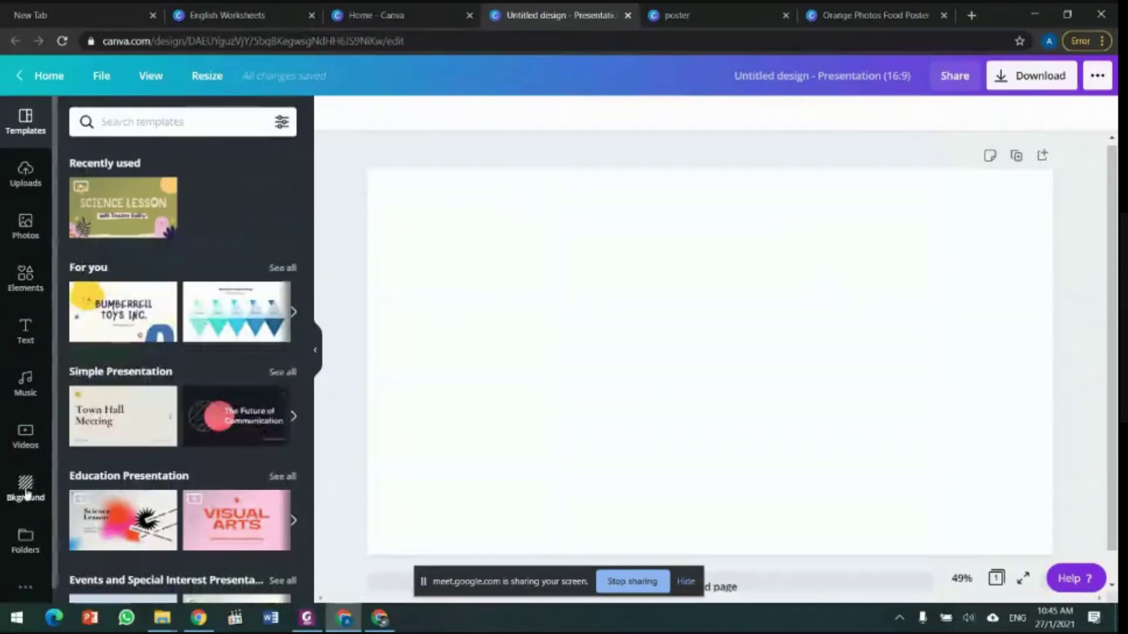
Step: Apply the title page of the saved "PENDIDIKAN JASMANI & KESIHATAN" design to the blank presentation page
{"action": "scroll", "coordinate": [26, 493], "scroll_direction": "down", "scroll_amount": 1}
{"action": "left_click", "coordinate": [23, 528]}
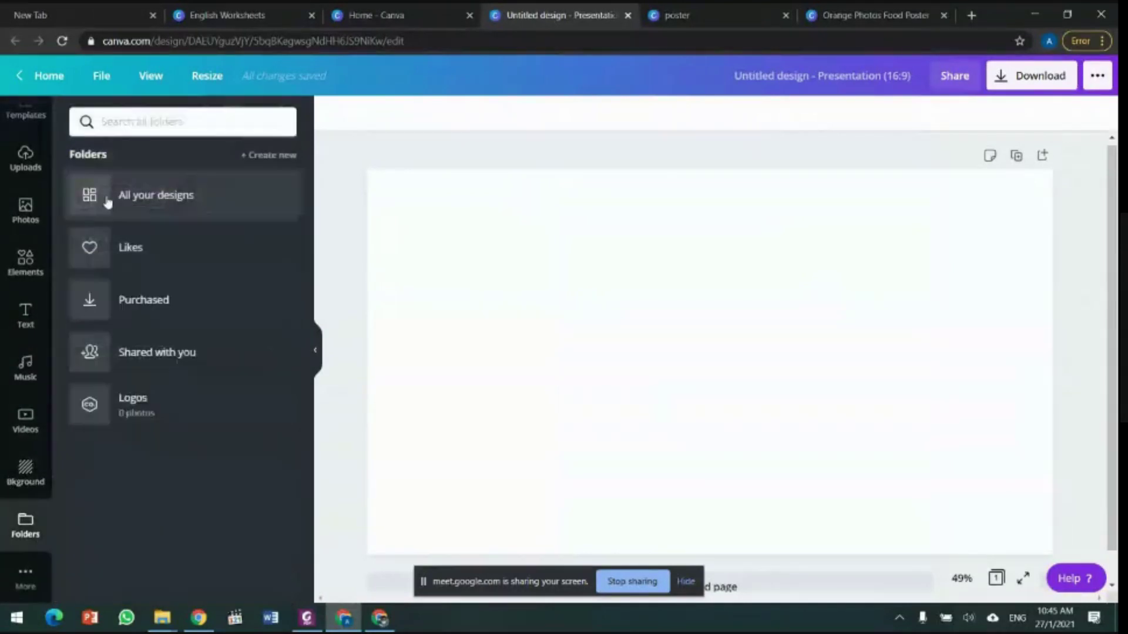
{"action": "left_click", "coordinate": [107, 199]}
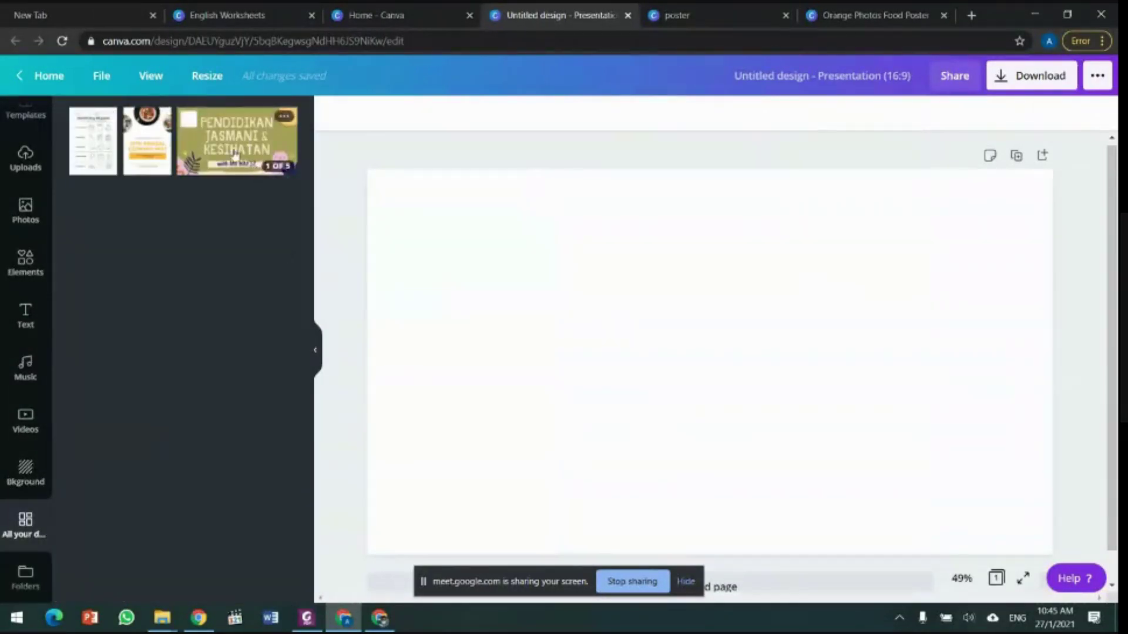
{"action": "left_click", "coordinate": [235, 155]}
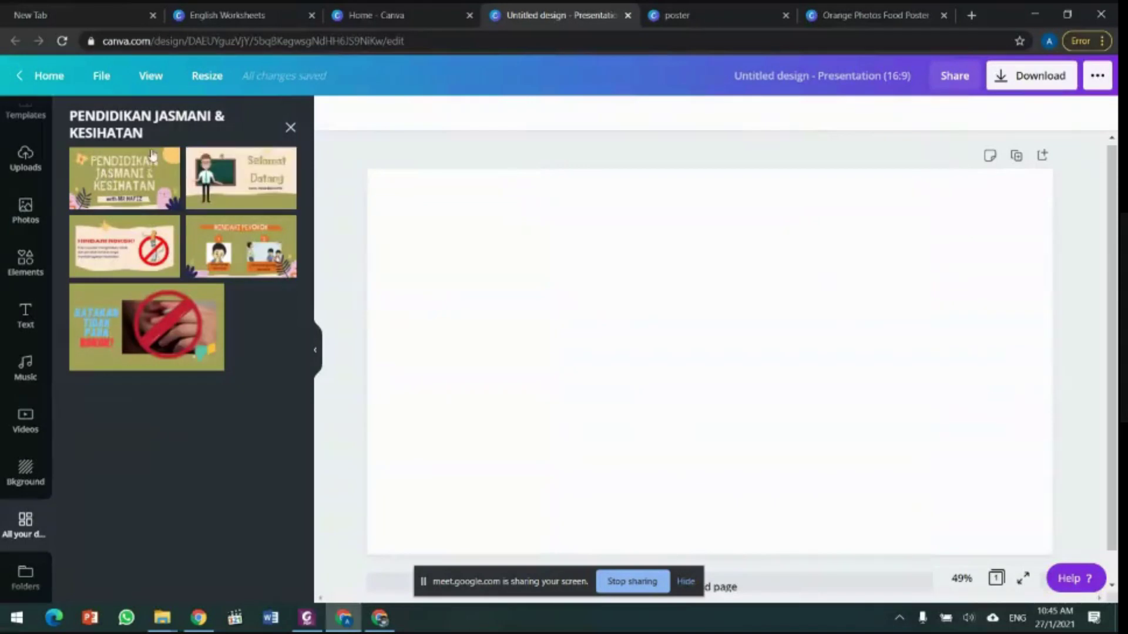
{"action": "left_click", "coordinate": [153, 155]}
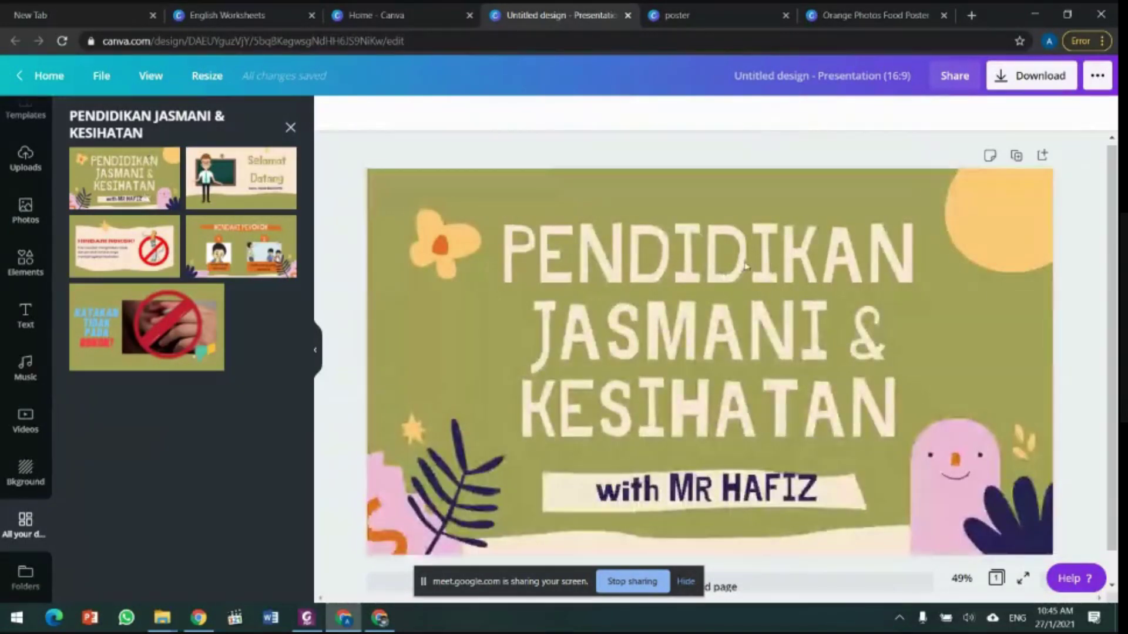
Step: Select the "PENDIDIKAN JASMANI & KESIHATAN" title text and view the available text effects without applying one
{"action": "left_click", "coordinate": [577, 240]}
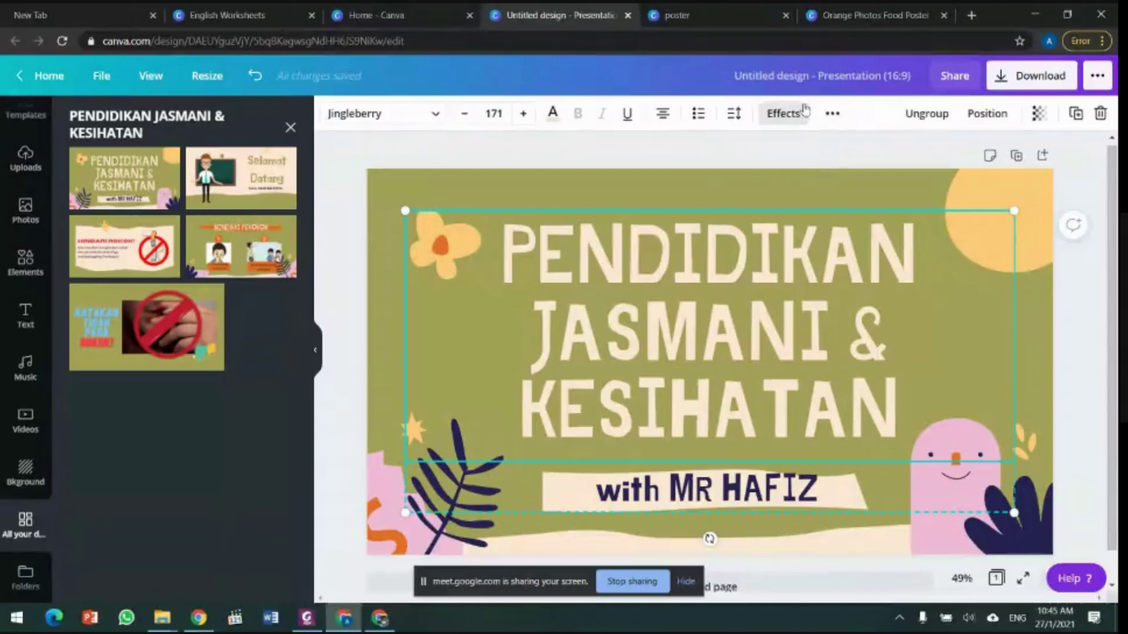
{"action": "left_click", "coordinate": [785, 113]}
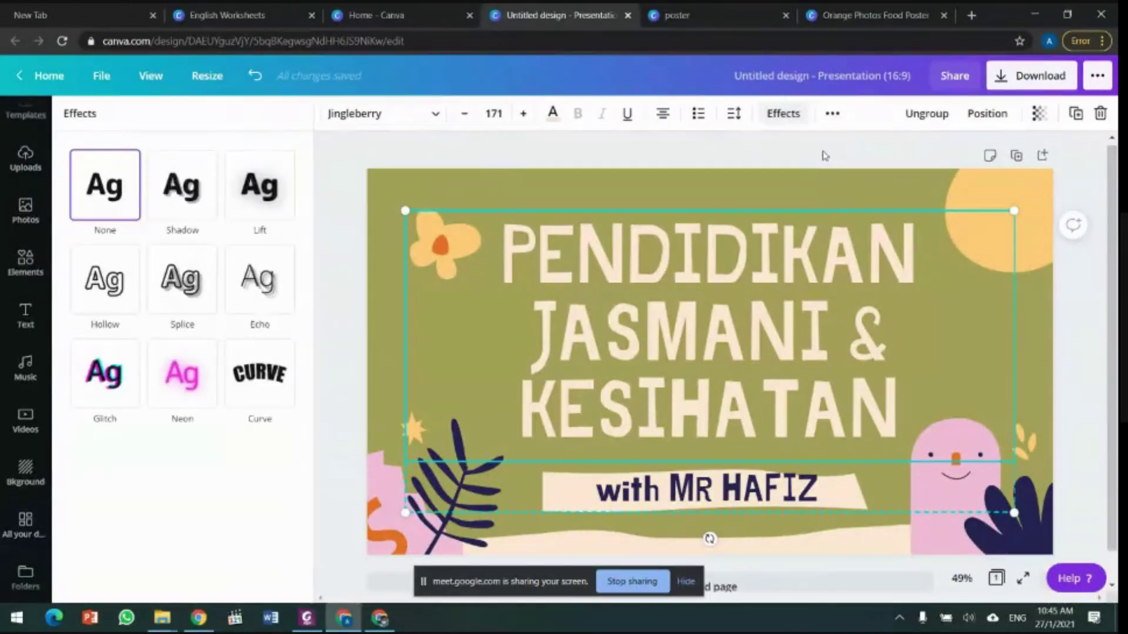
{"action": "left_click", "coordinate": [789, 116]}
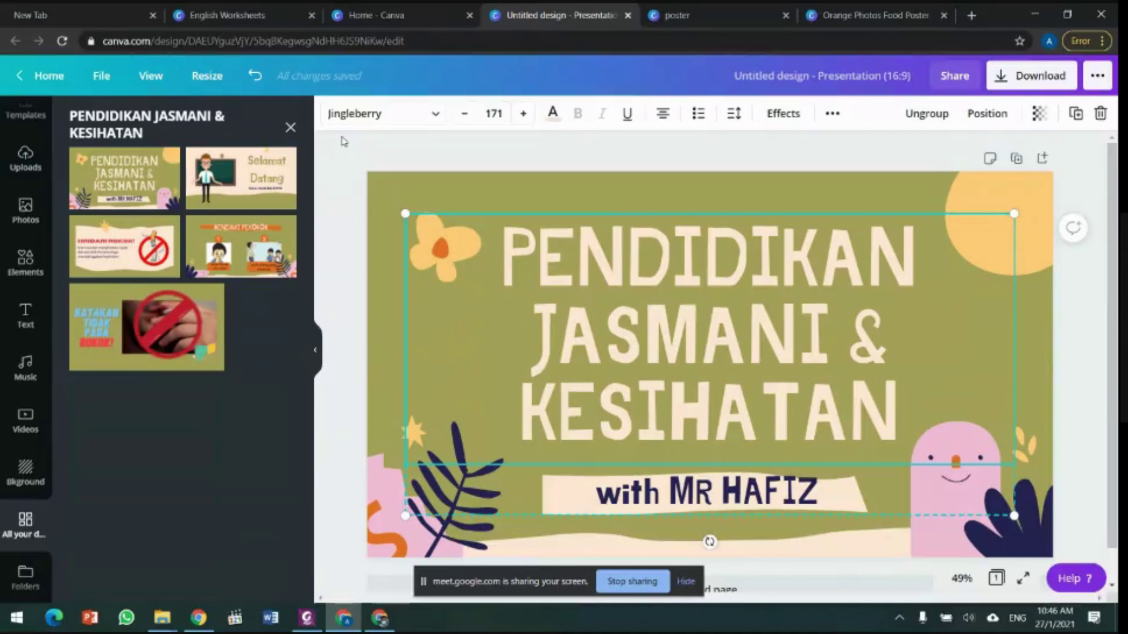
Step: Return to the already open Canva home page and open the teacher's class page
{"action": "left_click", "coordinate": [349, 8]}
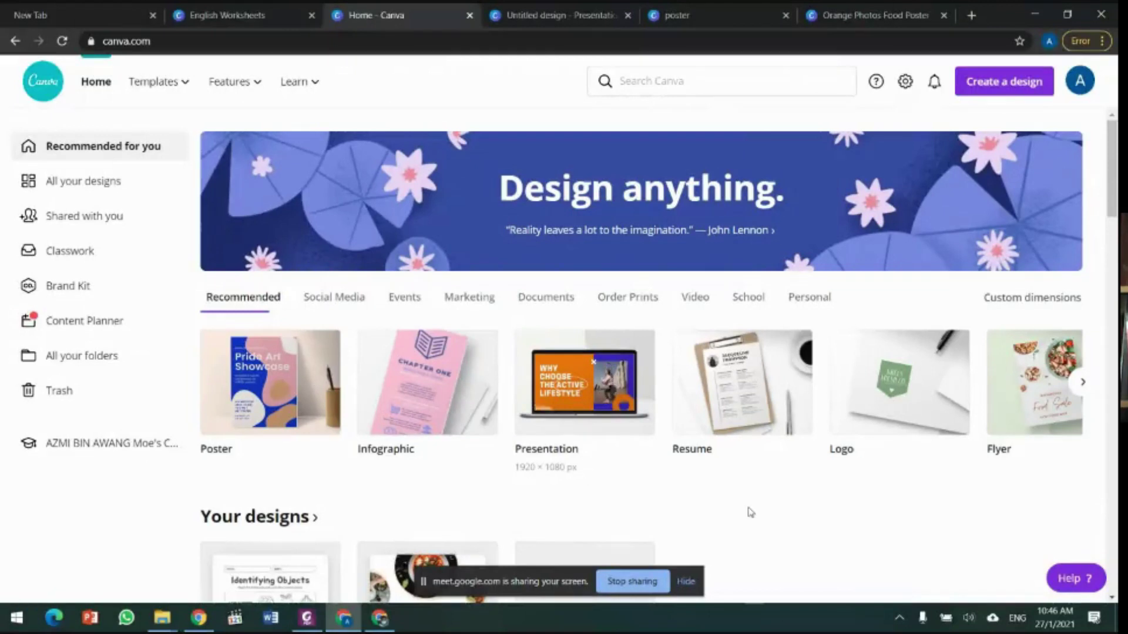
{"action": "scroll", "coordinate": [745, 506], "scroll_direction": "down", "scroll_amount": 2}
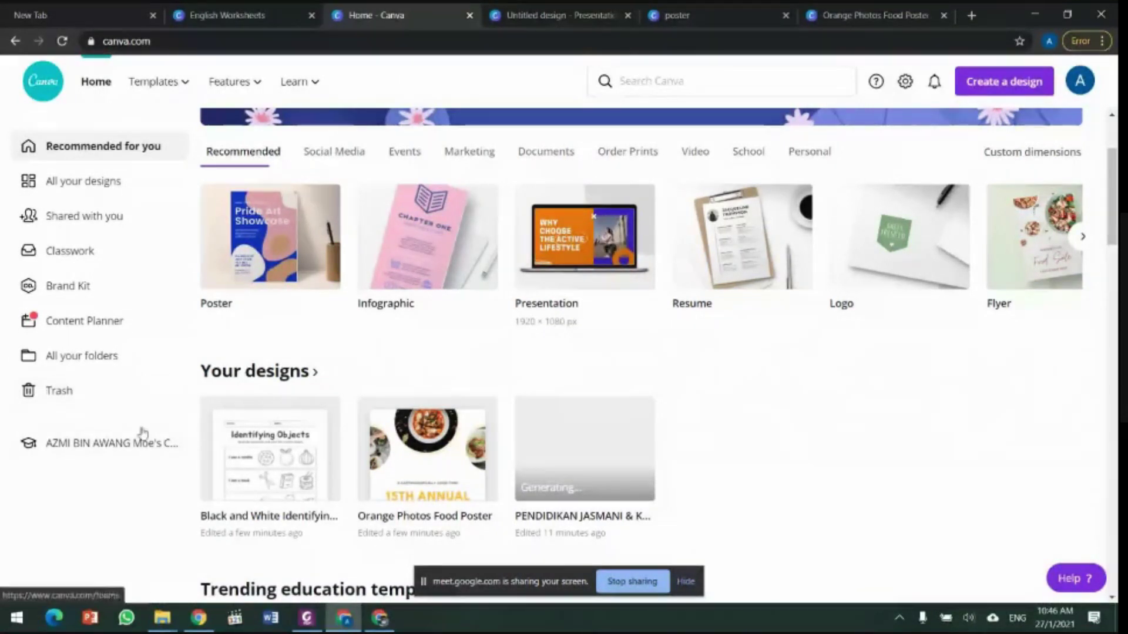
{"action": "scroll", "coordinate": [748, 318], "scroll_direction": "up", "scroll_amount": 3}
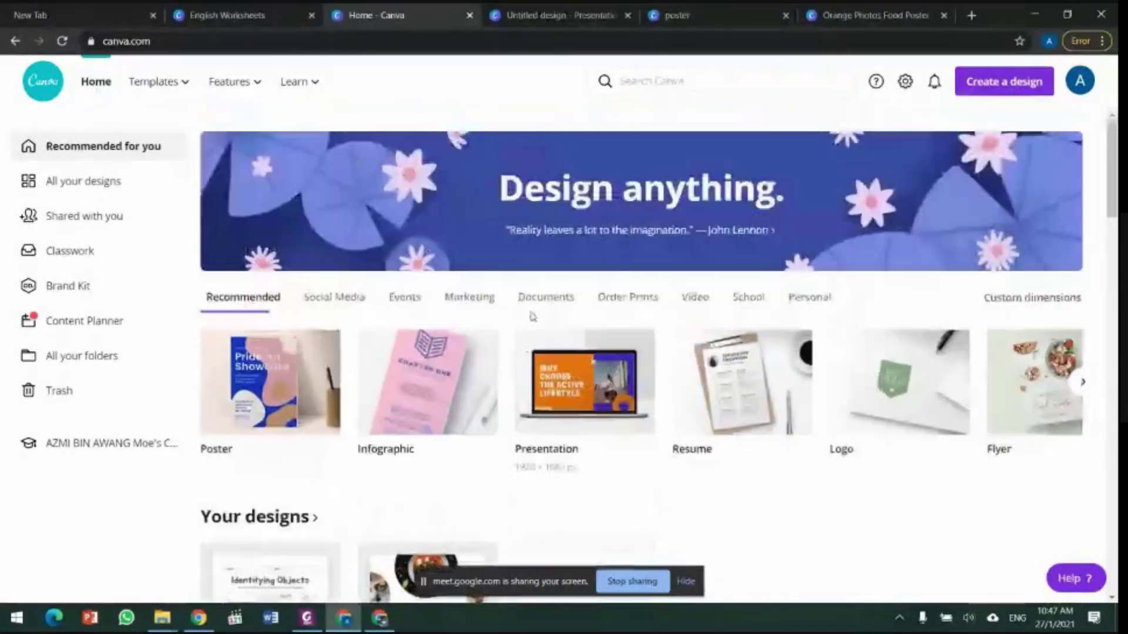
{"action": "left_click", "coordinate": [77, 444]}
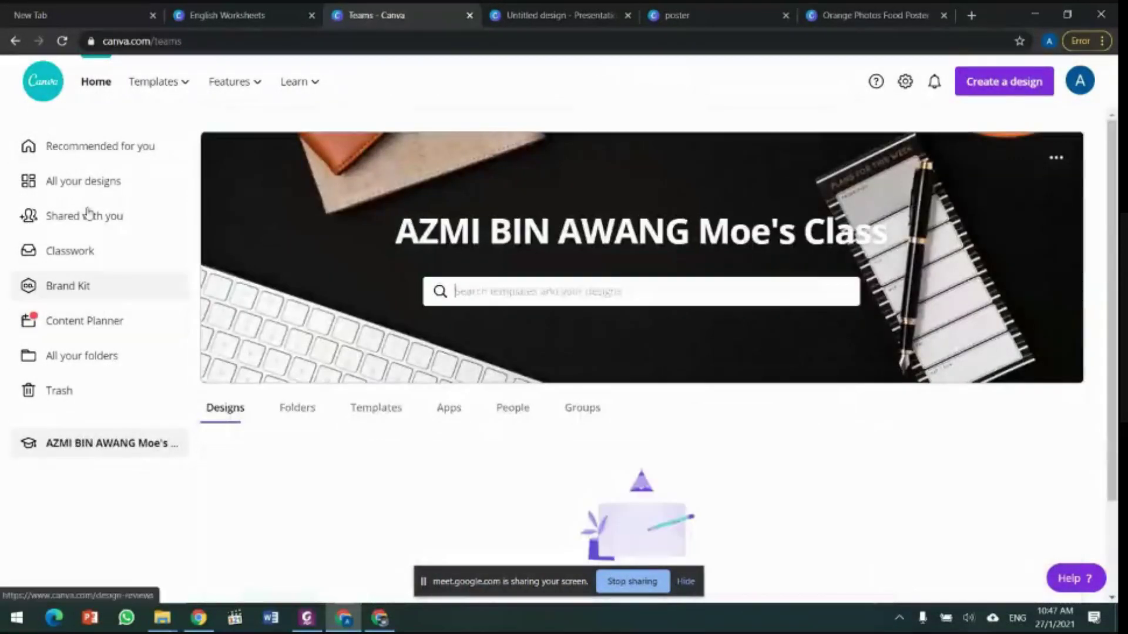
{"action": "left_click", "coordinate": [100, 150]}
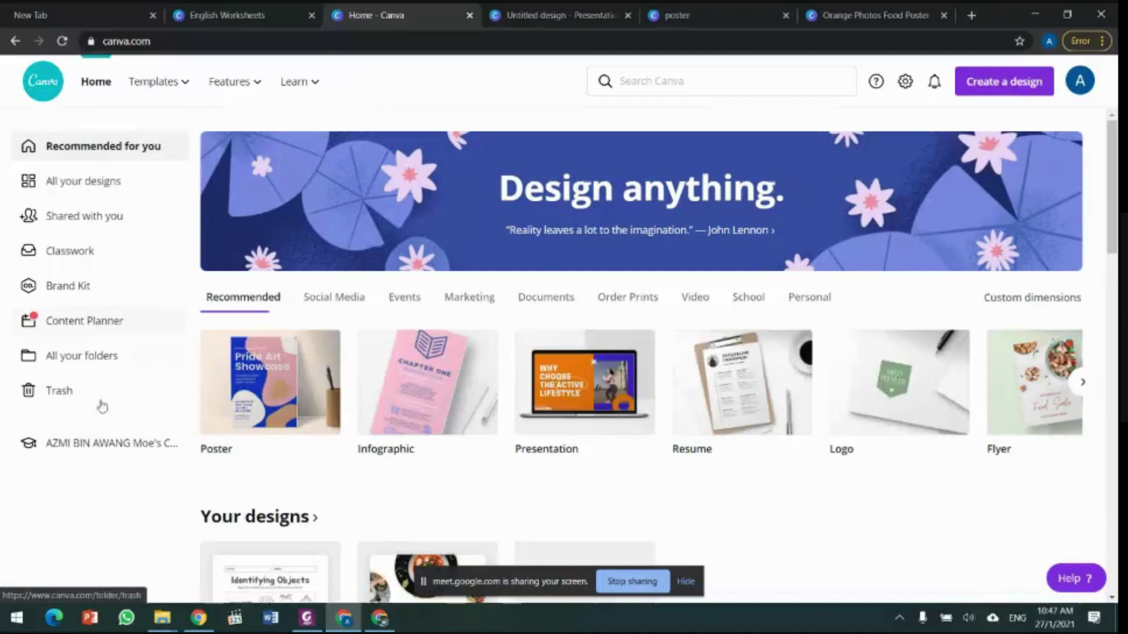
{"action": "left_click", "coordinate": [92, 445]}
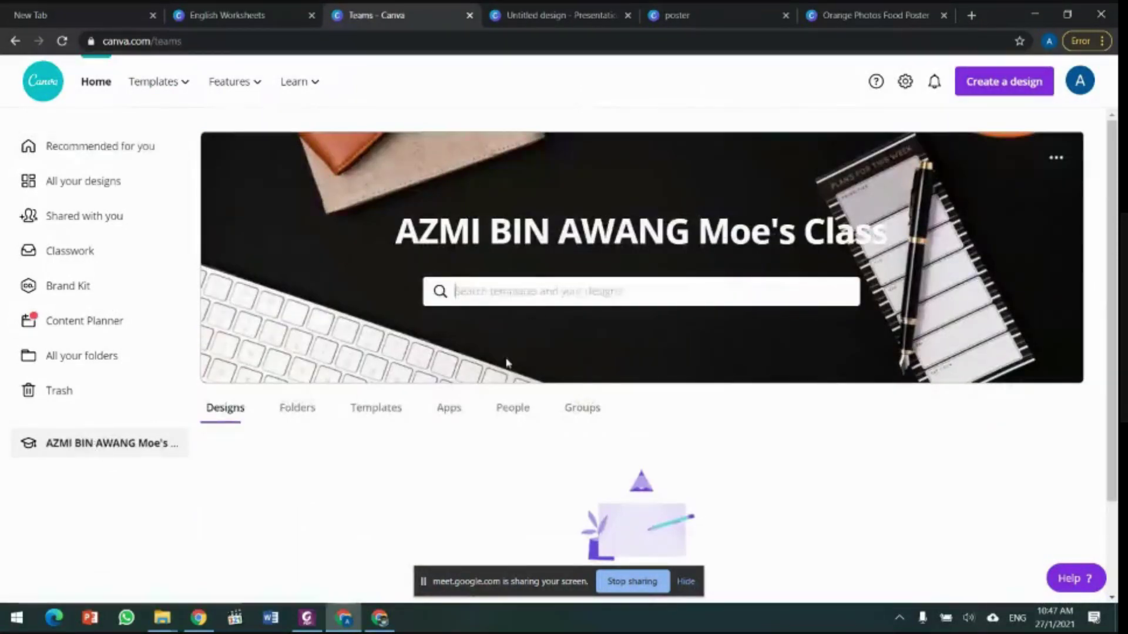
Step: Review the options for inviting people to the class and try to import members from Google Classroom
{"action": "scroll", "coordinate": [501, 369], "scroll_direction": "down", "scroll_amount": 2}
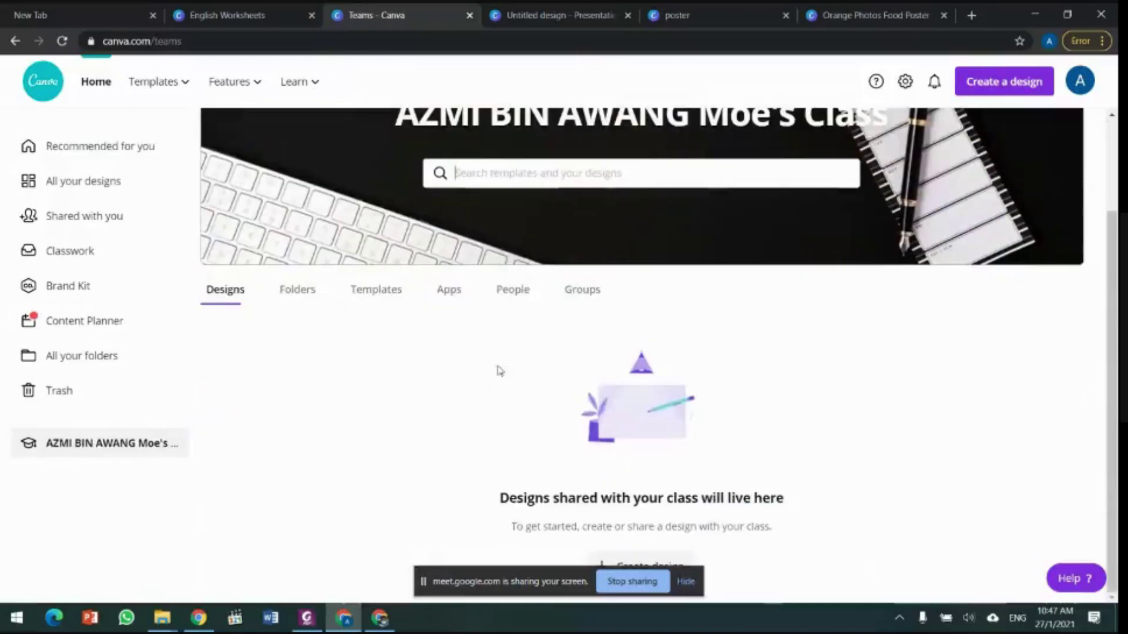
{"action": "left_click", "coordinate": [520, 291]}
{"action": "scroll", "coordinate": [428, 328], "scroll_direction": "down", "scroll_amount": 3}
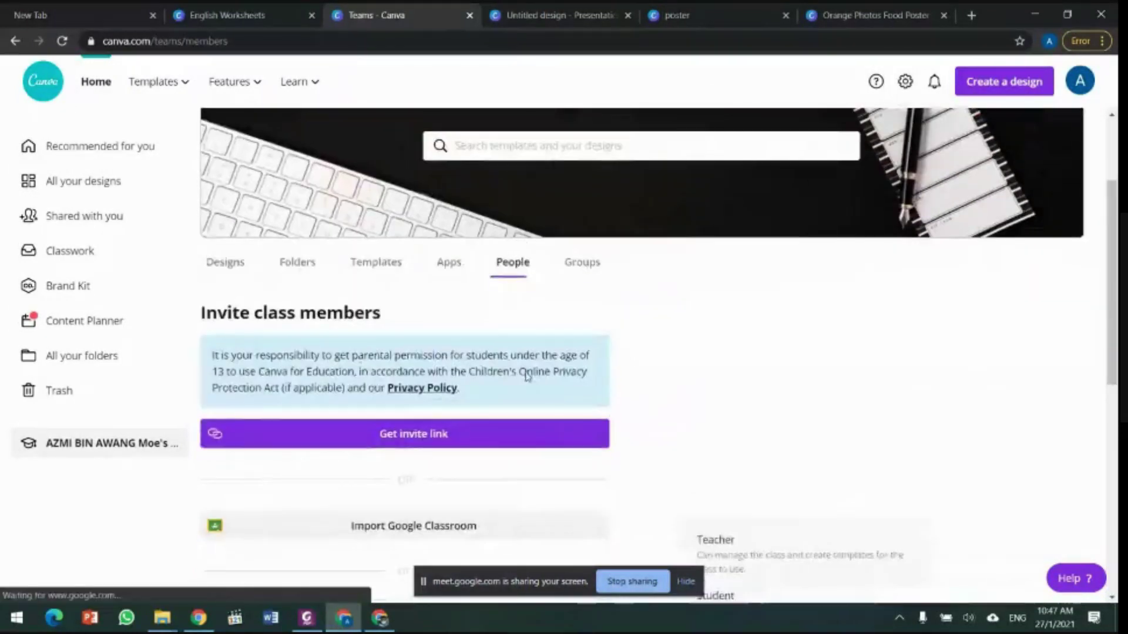
{"action": "scroll", "coordinate": [544, 219], "scroll_direction": "down", "scroll_amount": 4}
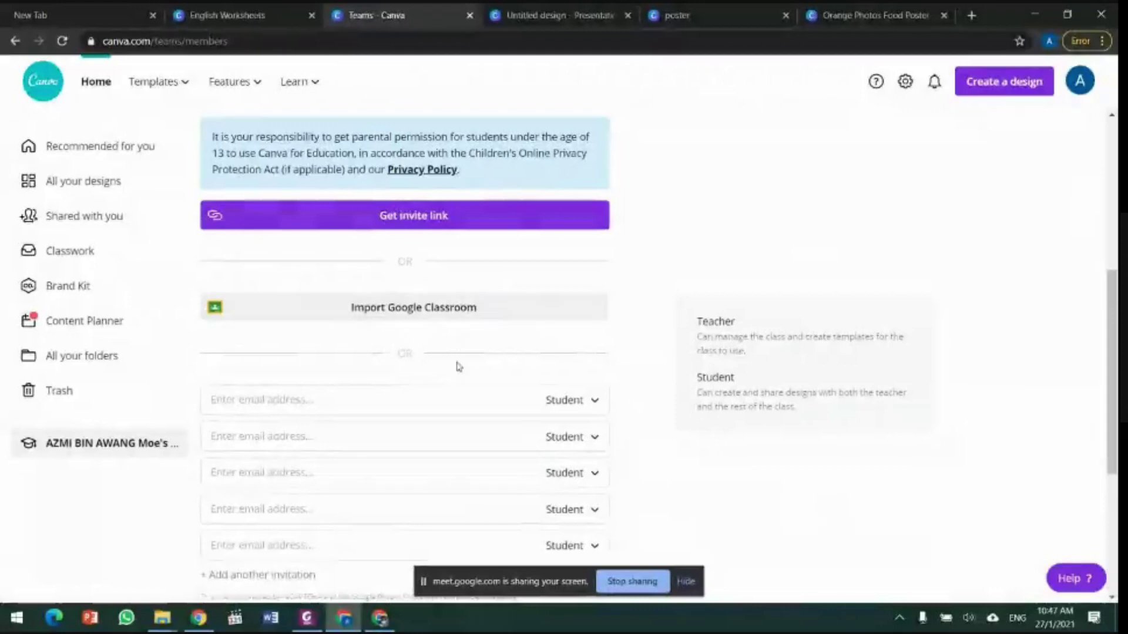
{"action": "scroll", "coordinate": [554, 257], "scroll_direction": "up", "scroll_amount": 3}
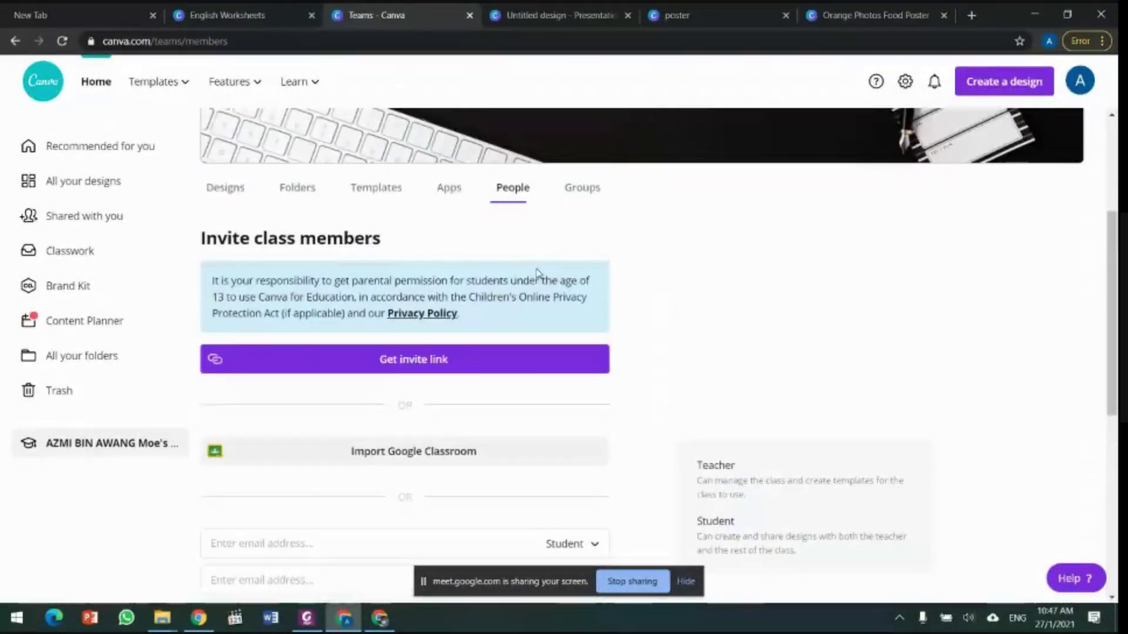
{"action": "scroll", "coordinate": [496, 368], "scroll_direction": "down", "scroll_amount": 3}
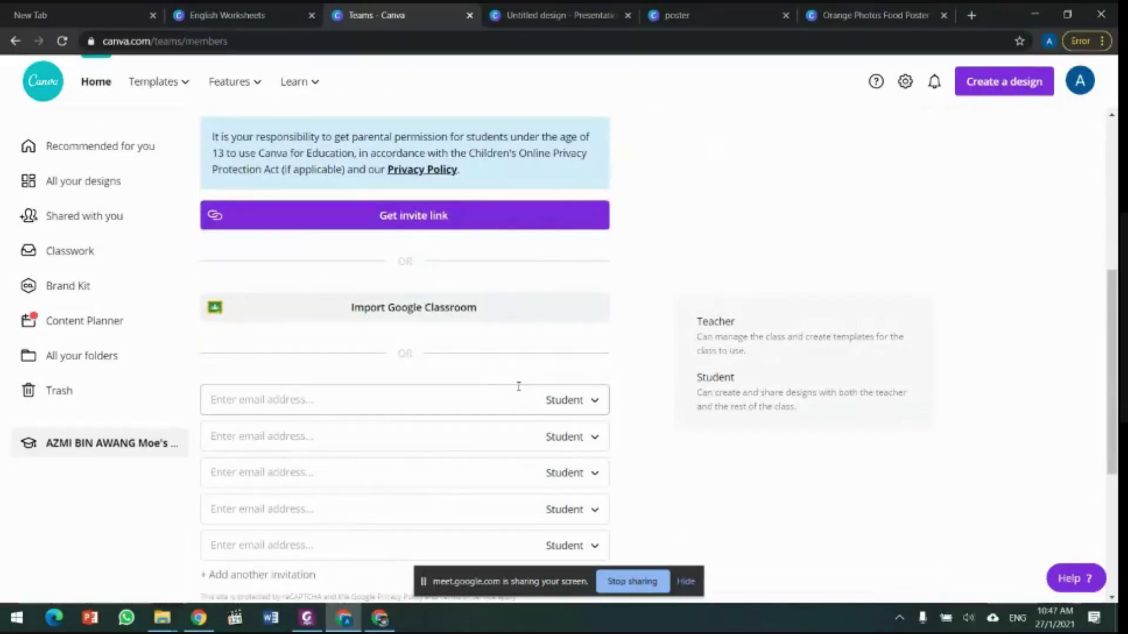
{"action": "left_click", "coordinate": [428, 316]}
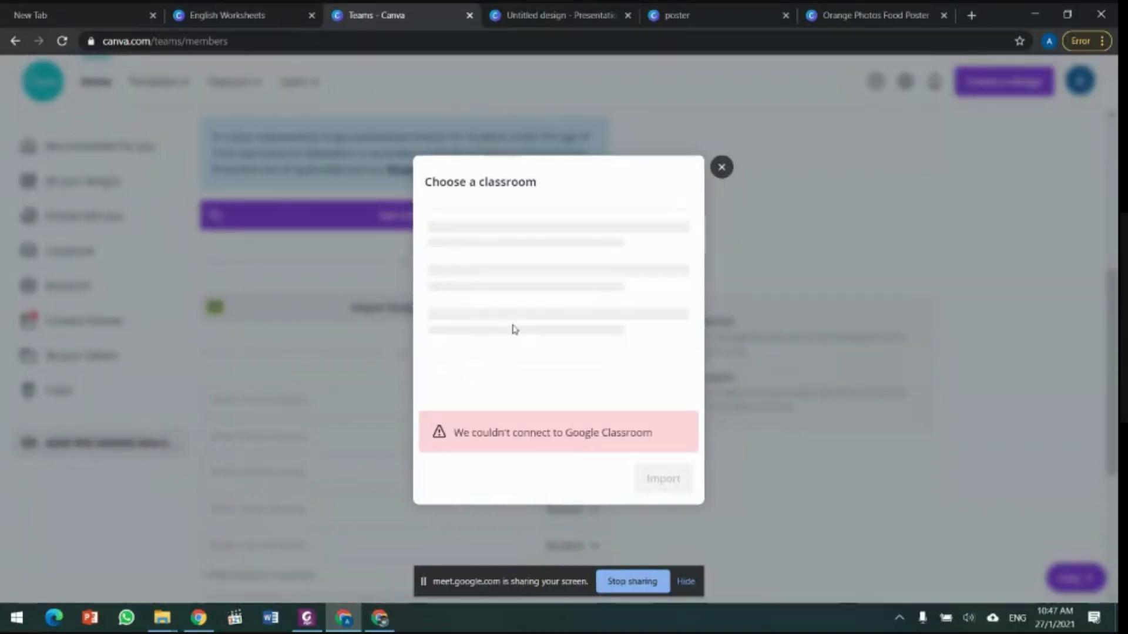
Step: Close the classroom chooser, switch to the other Chrome window, load Canva in a new tab and open that account's class page
{"action": "left_click", "coordinate": [720, 169]}
{"action": "left_click", "coordinate": [380, 617]}
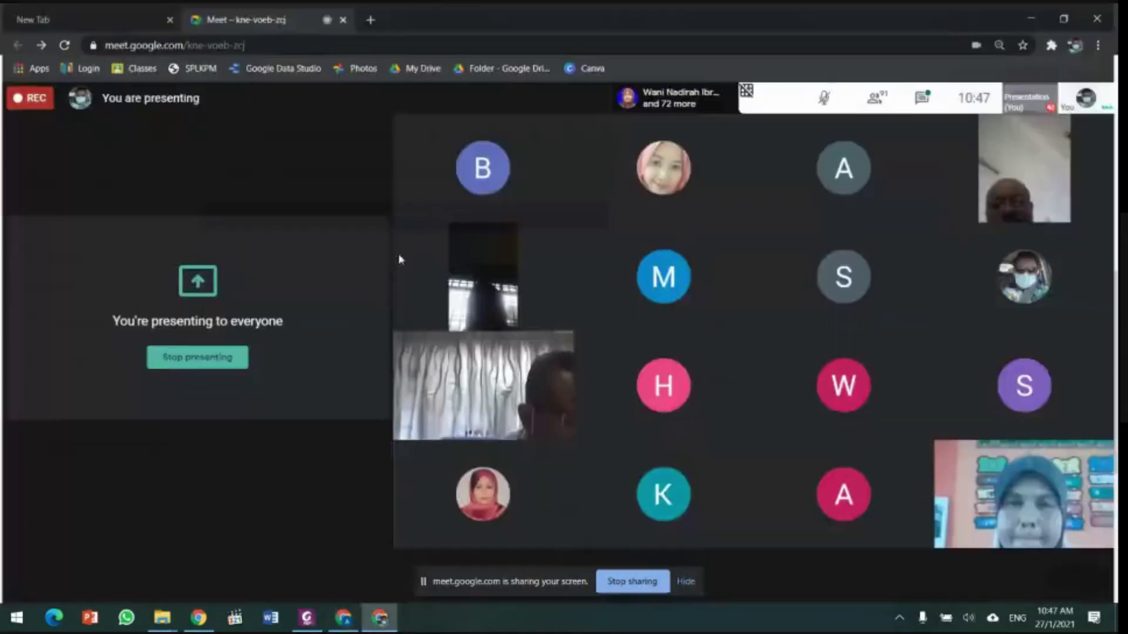
{"action": "left_click", "coordinate": [370, 19]}
{"action": "type", "text": "can"}
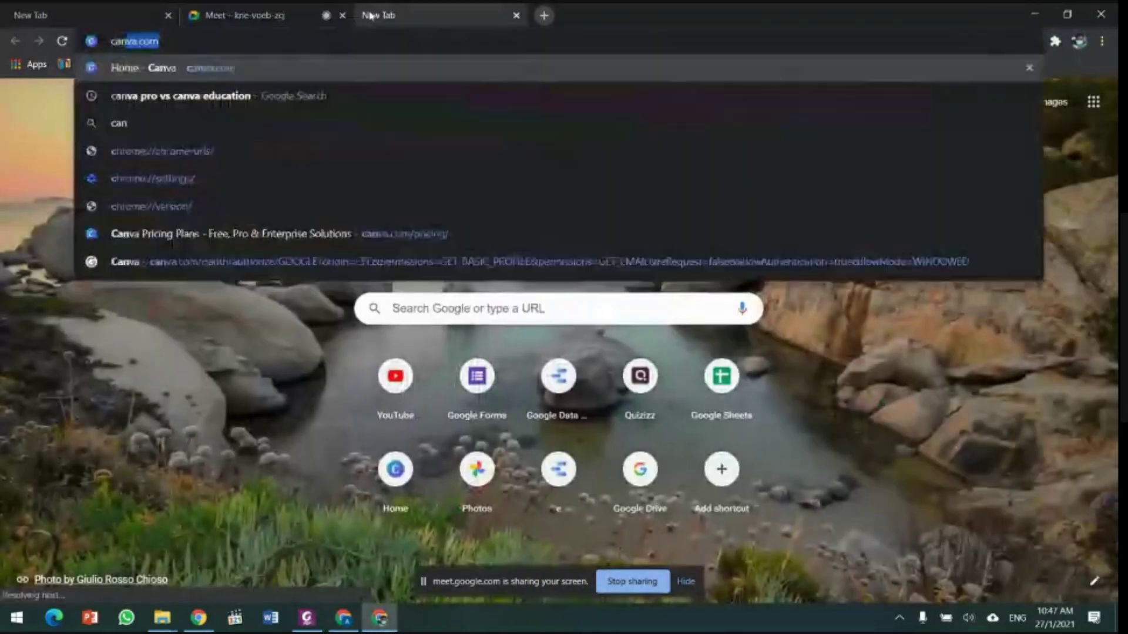
{"action": "key", "text": "Return"}
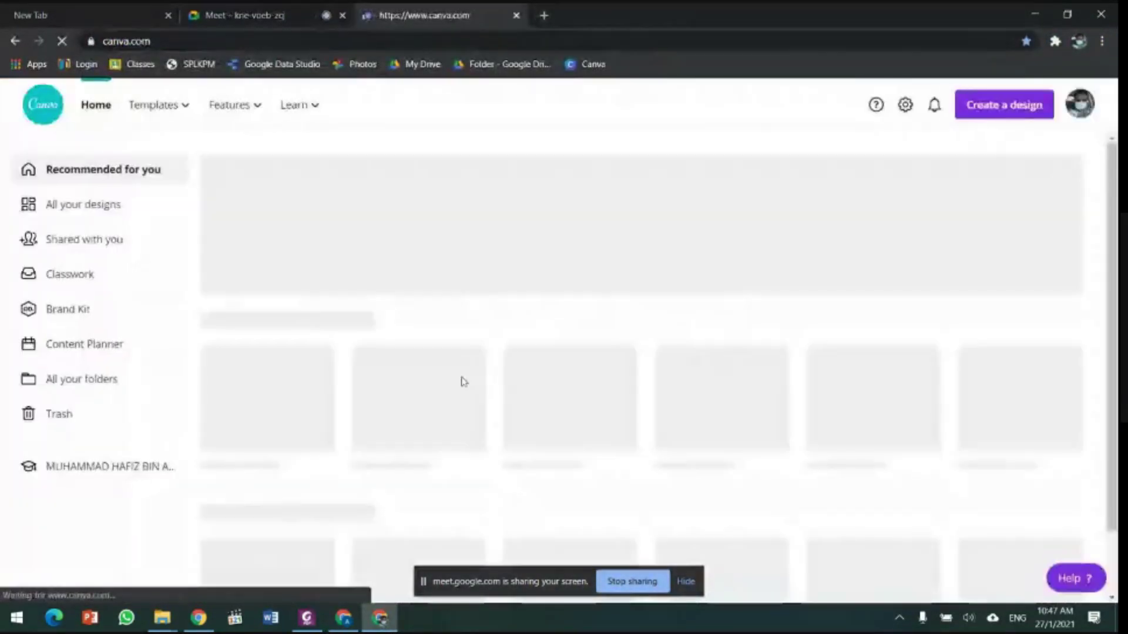
{"action": "left_click", "coordinate": [144, 470]}
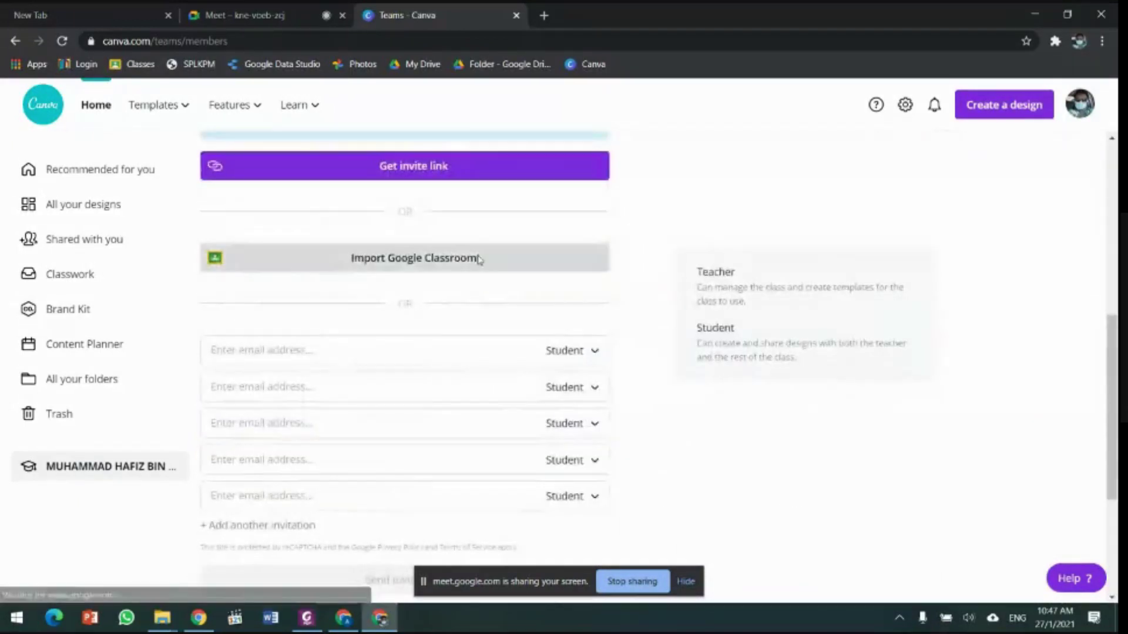
Step: Try to import Google Classroom members into this account's class, review the invitation options, and return to the Canva home page
{"action": "left_click", "coordinate": [499, 259]}
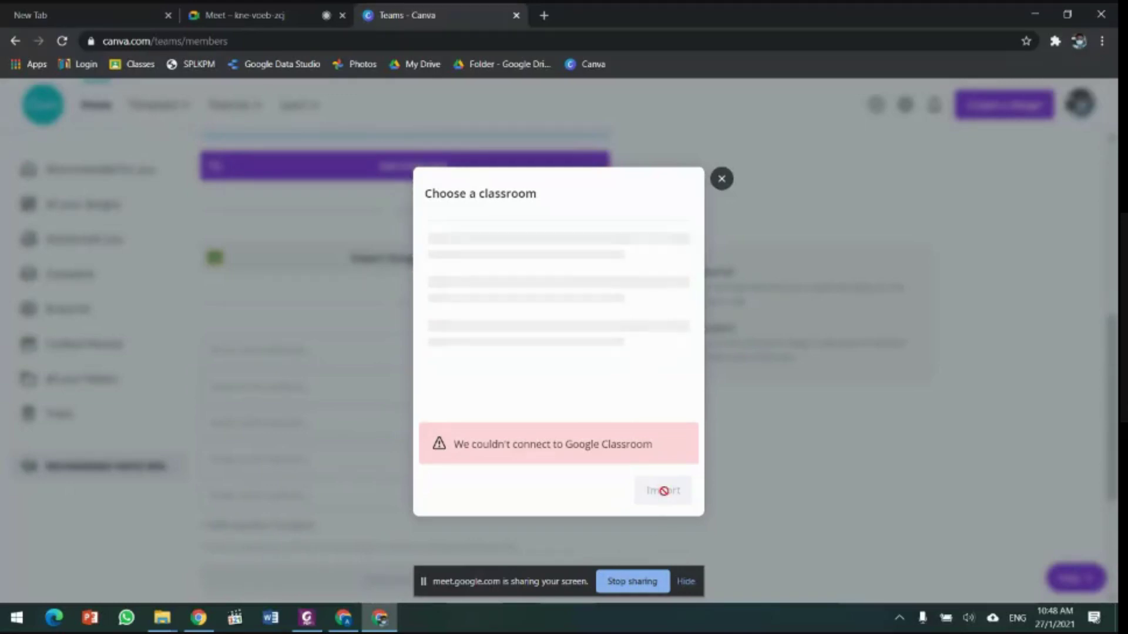
{"action": "left_click", "coordinate": [722, 178]}
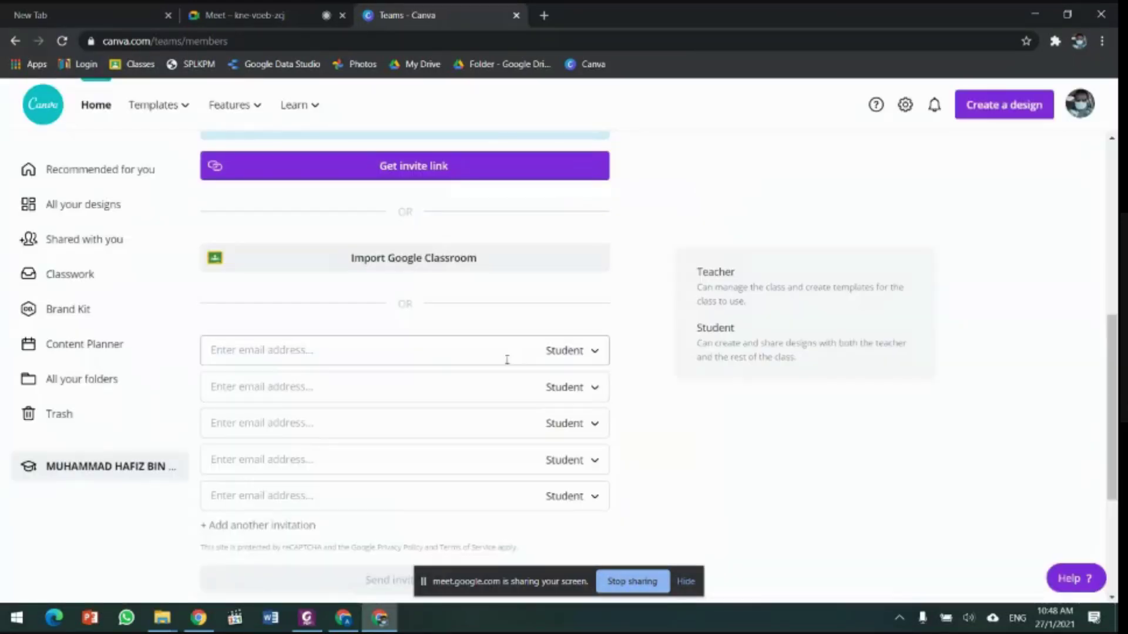
{"action": "scroll", "coordinate": [590, 347], "scroll_direction": "up", "scroll_amount": 4}
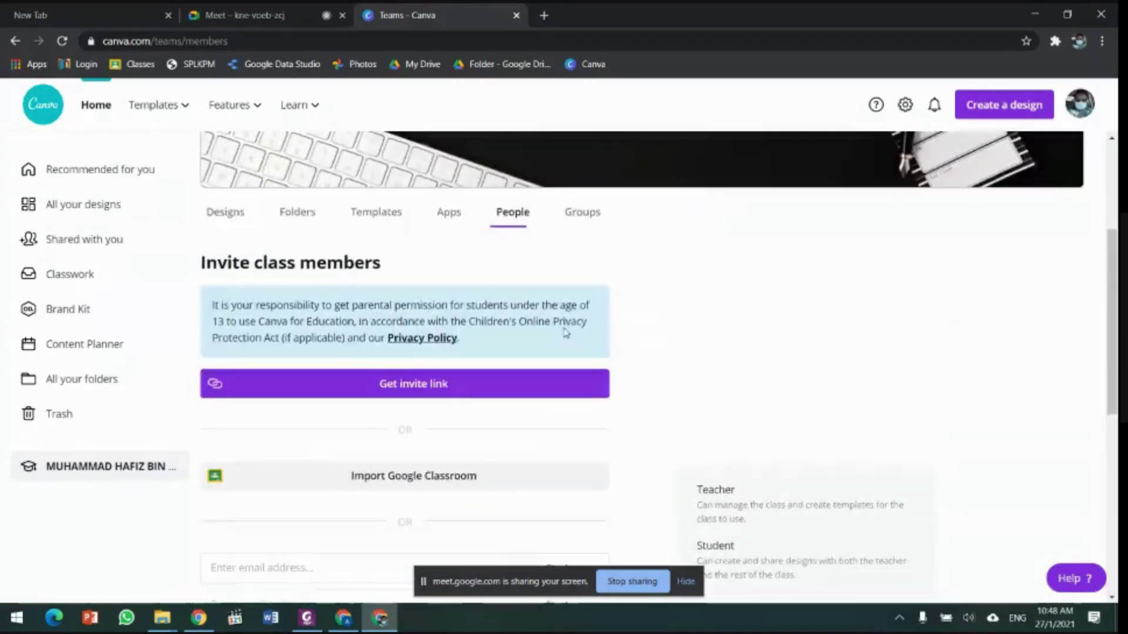
{"action": "scroll", "coordinate": [633, 333], "scroll_direction": "down", "scroll_amount": 6}
{"action": "scroll", "coordinate": [633, 336], "scroll_direction": "up", "scroll_amount": 3}
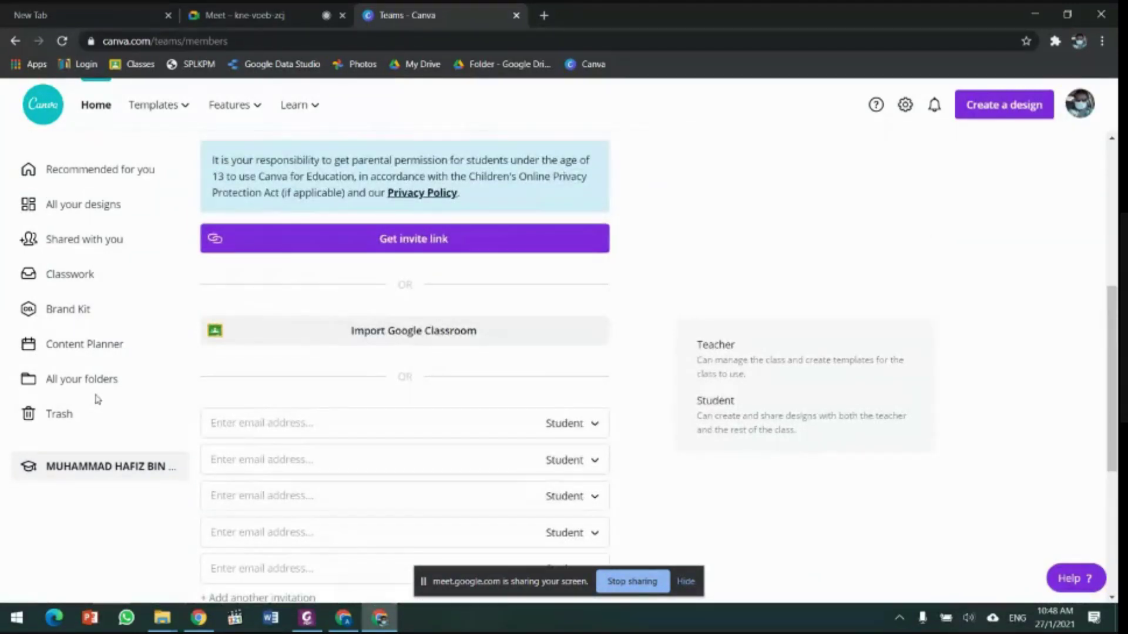
{"action": "left_click", "coordinate": [90, 176]}
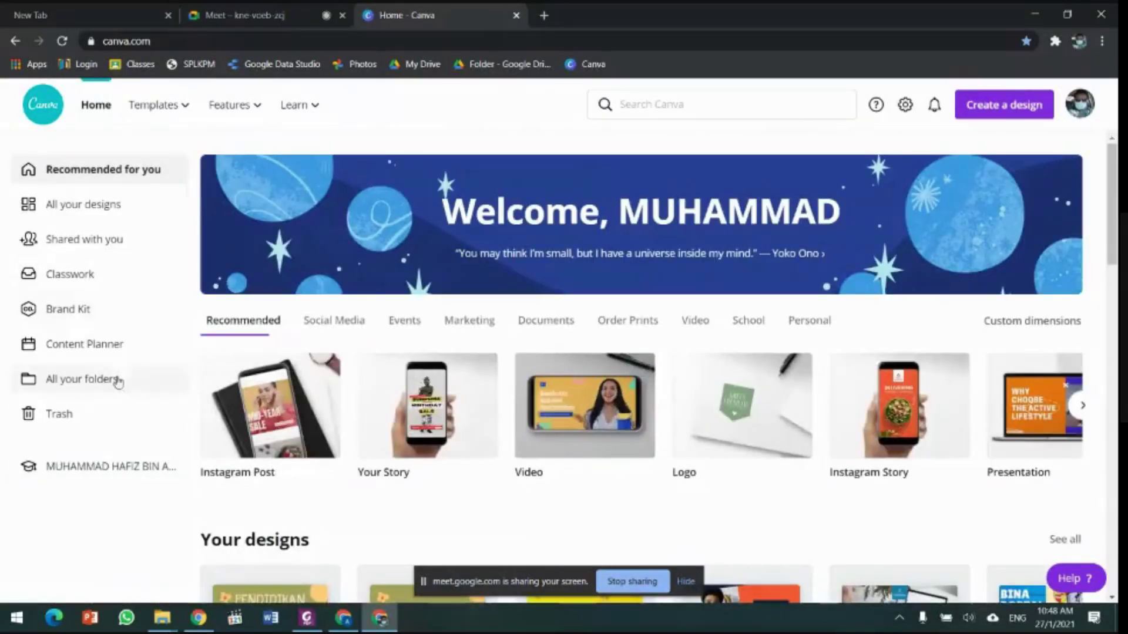
Step: Switch back to the first Chrome window and open the "PENDIDIKAN JASMANI & KESIHATAN" presentation from all saved designs
{"action": "left_click", "coordinate": [344, 617]}
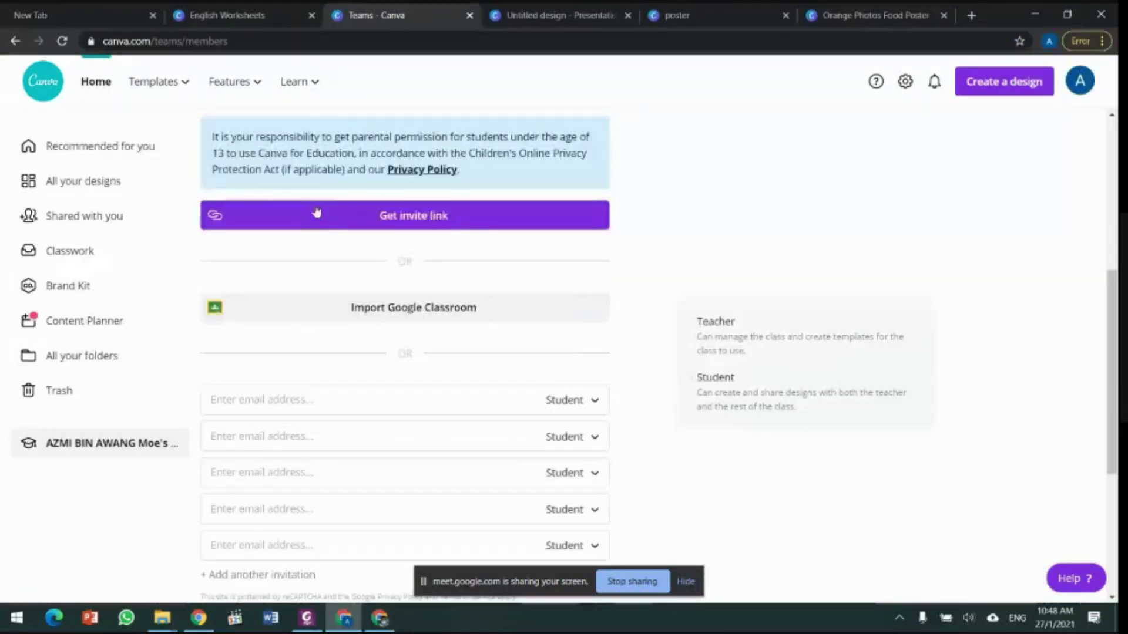
{"action": "left_click", "coordinate": [121, 151]}
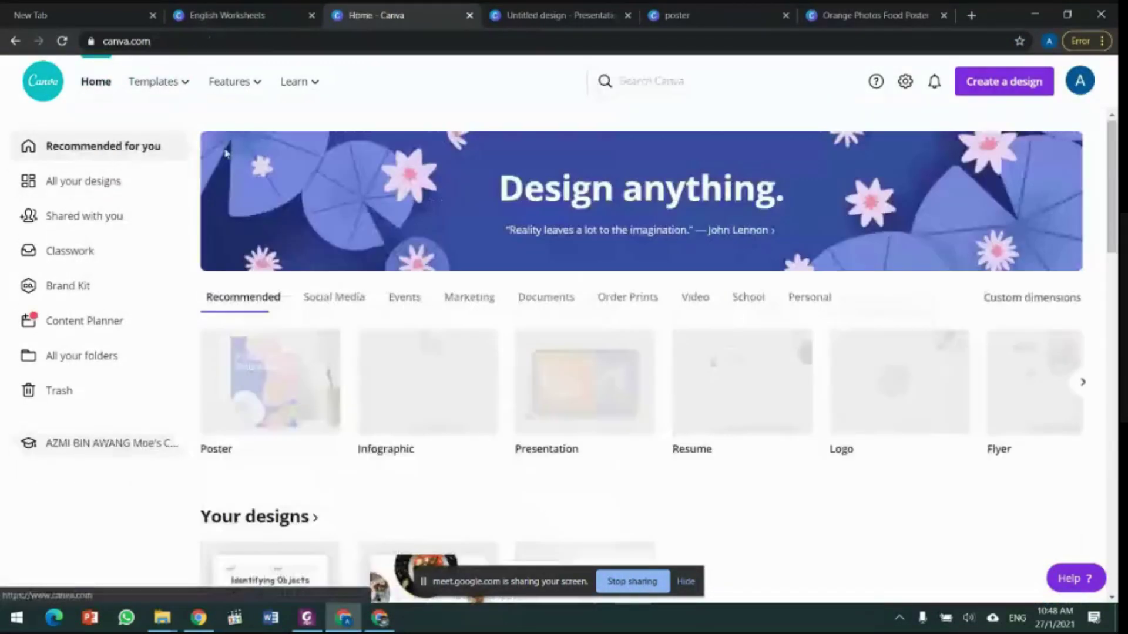
{"action": "left_click", "coordinate": [87, 182]}
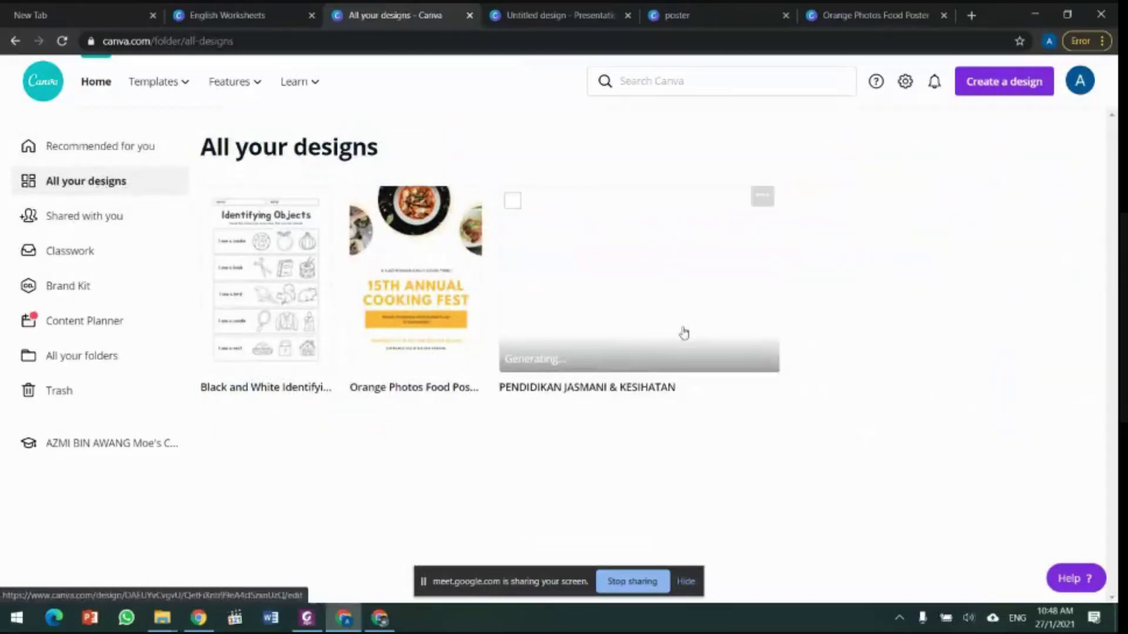
{"action": "left_click", "coordinate": [588, 282]}
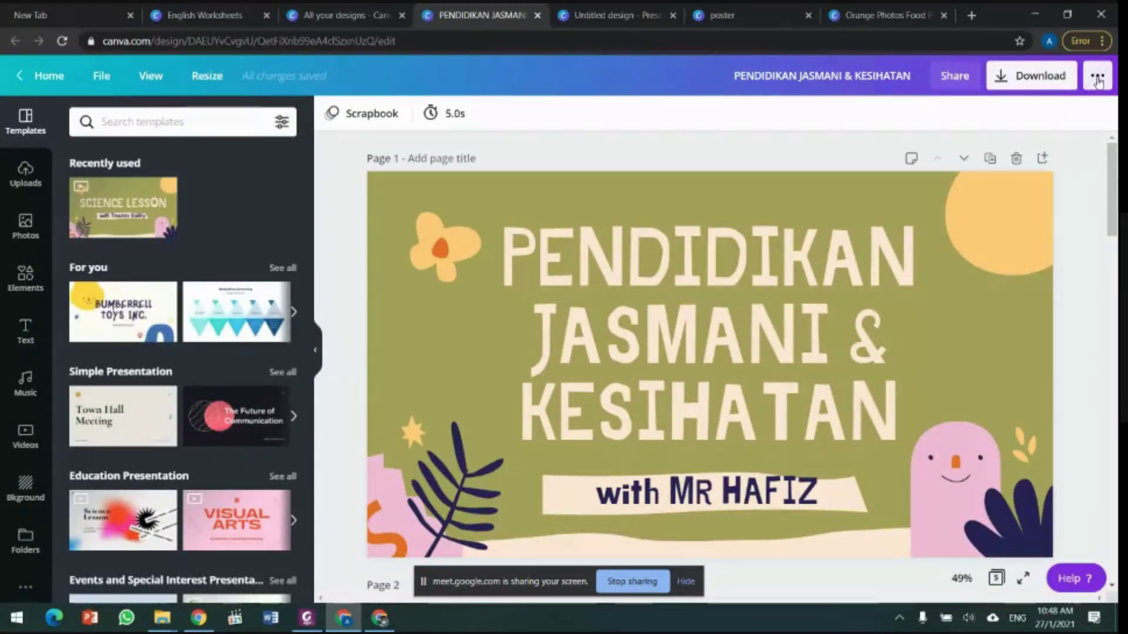
Step: Share the presentation to the Google Classroom class "3sab pjpk" with the Create assignment action
{"action": "left_click", "coordinate": [1097, 76]}
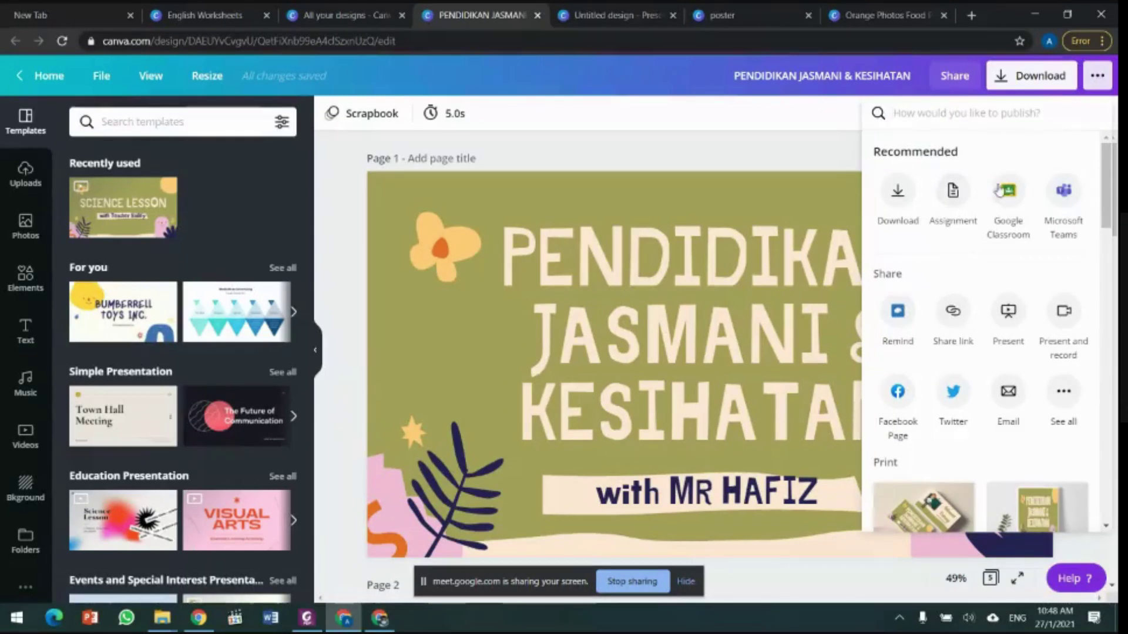
{"action": "left_click", "coordinate": [1007, 197]}
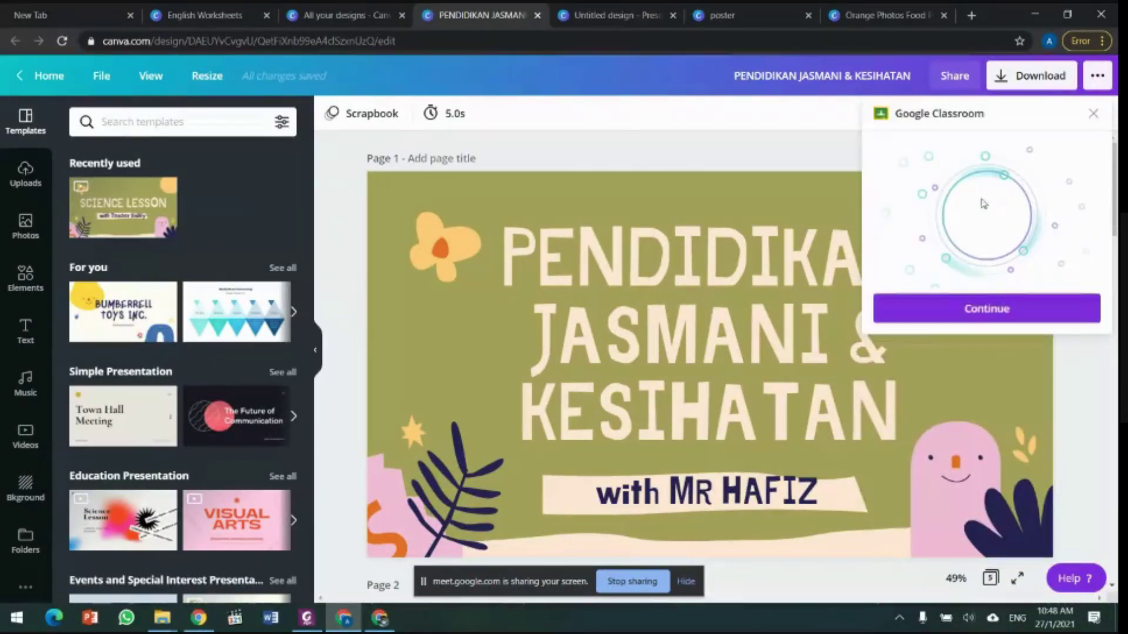
{"action": "left_click", "coordinate": [958, 312]}
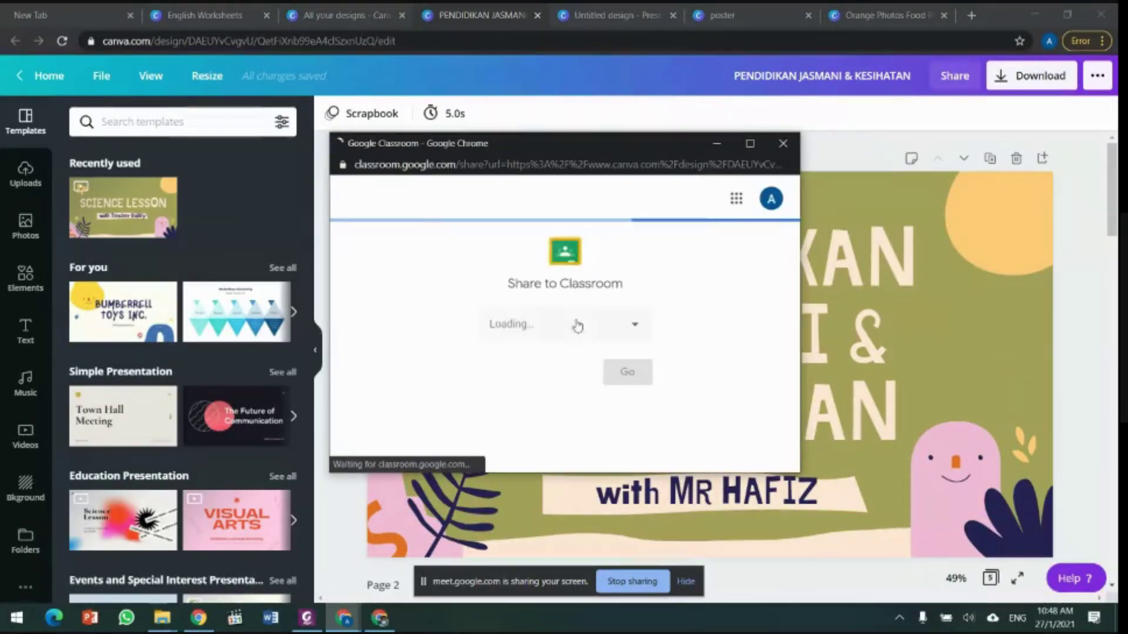
{"action": "left_click", "coordinate": [612, 327]}
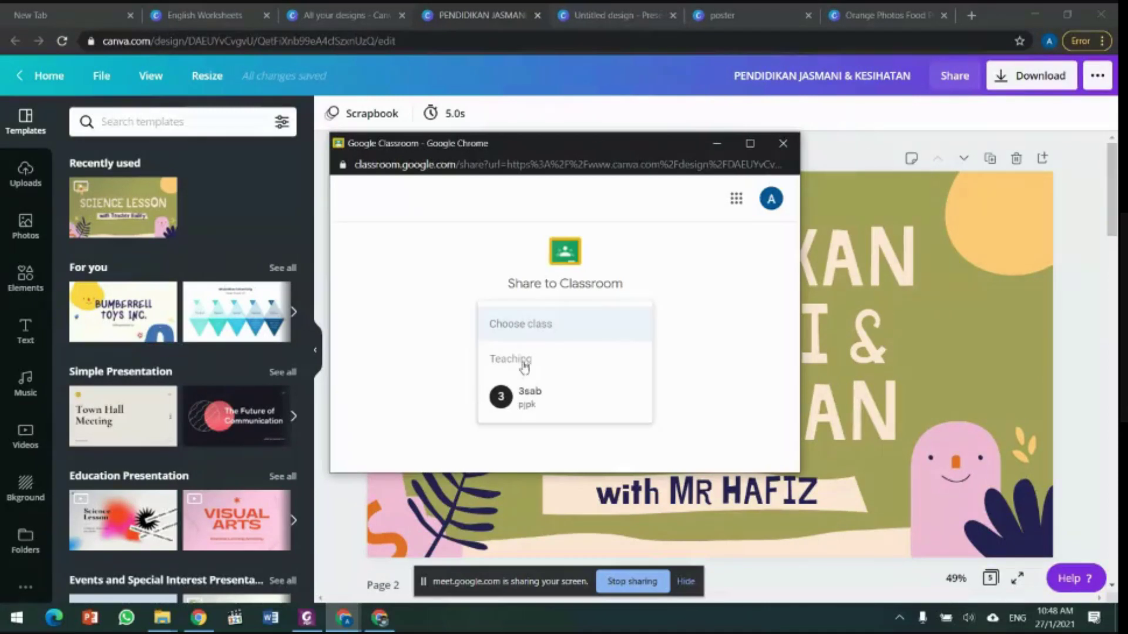
{"action": "left_click", "coordinate": [589, 401]}
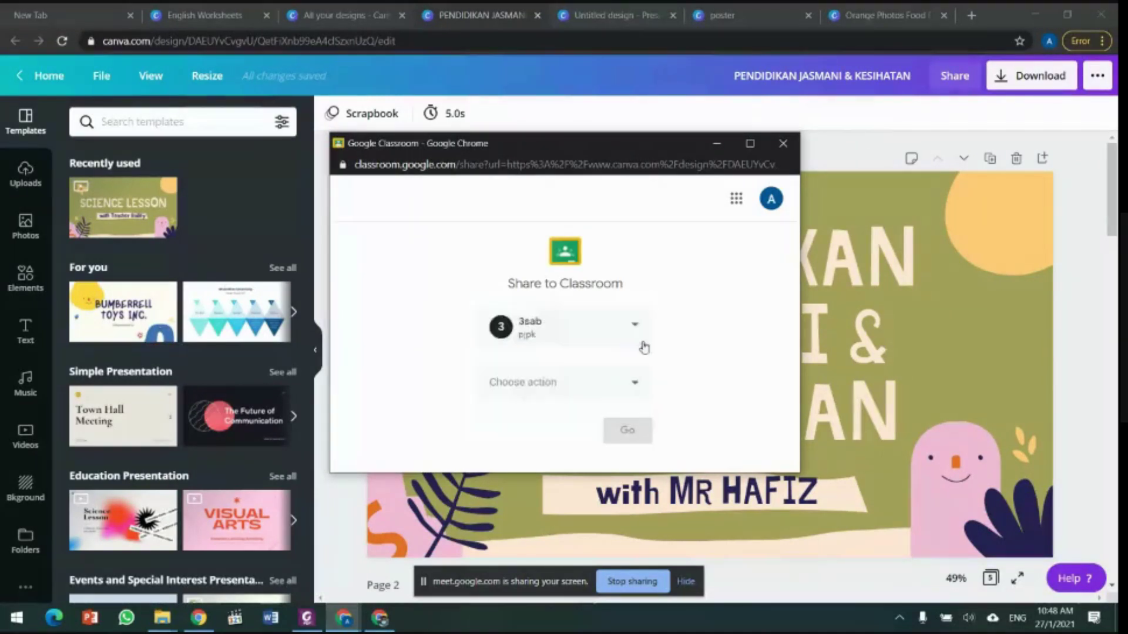
{"action": "left_click", "coordinate": [590, 390]}
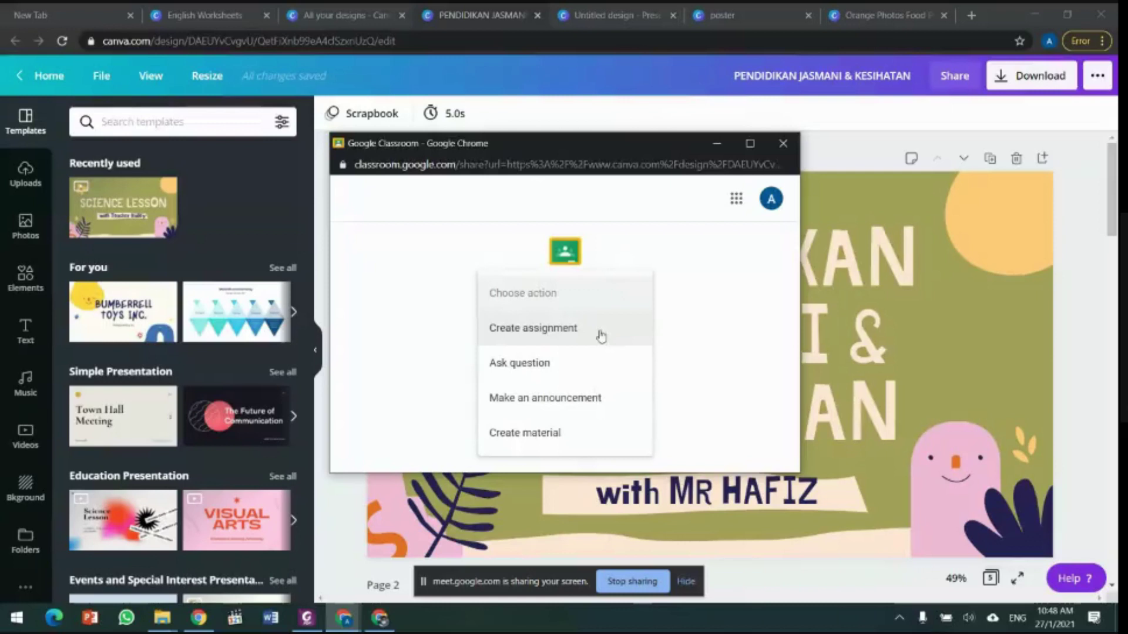
{"action": "left_click", "coordinate": [596, 338]}
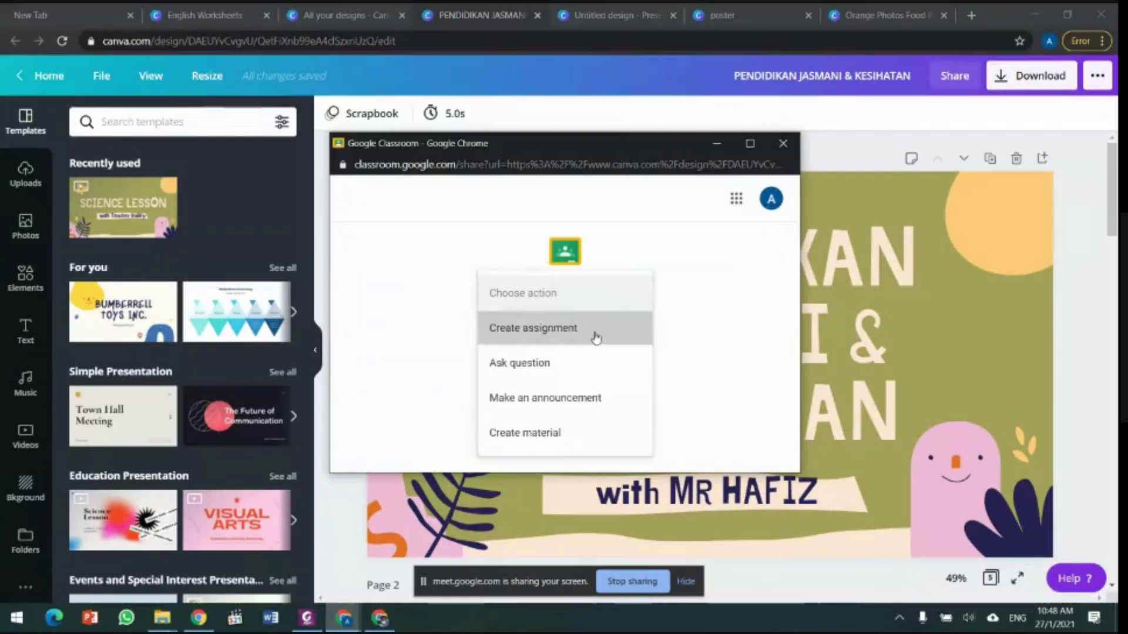
{"action": "left_click", "coordinate": [626, 431]}
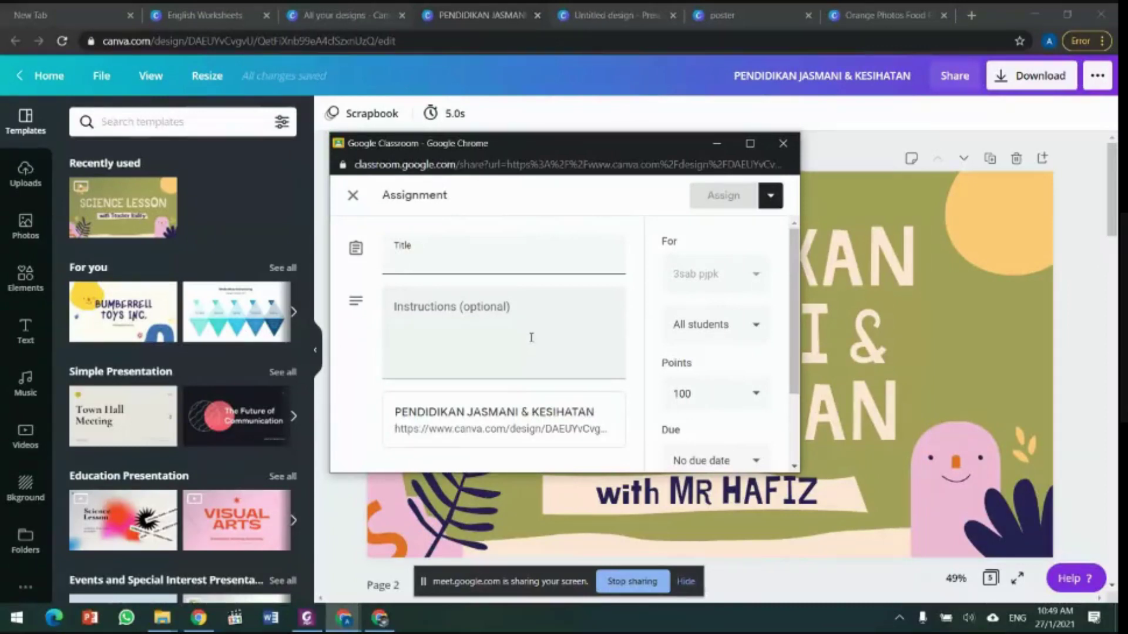
Step: Title the assignment "ROKOK" and enter the instructions "Lihat pada slide dan tulis dalam buku nota"
{"action": "type", "text": "ROKOK"}
{"action": "left_click", "coordinate": [532, 338]}
{"action": "type", "text": "Lihat"}
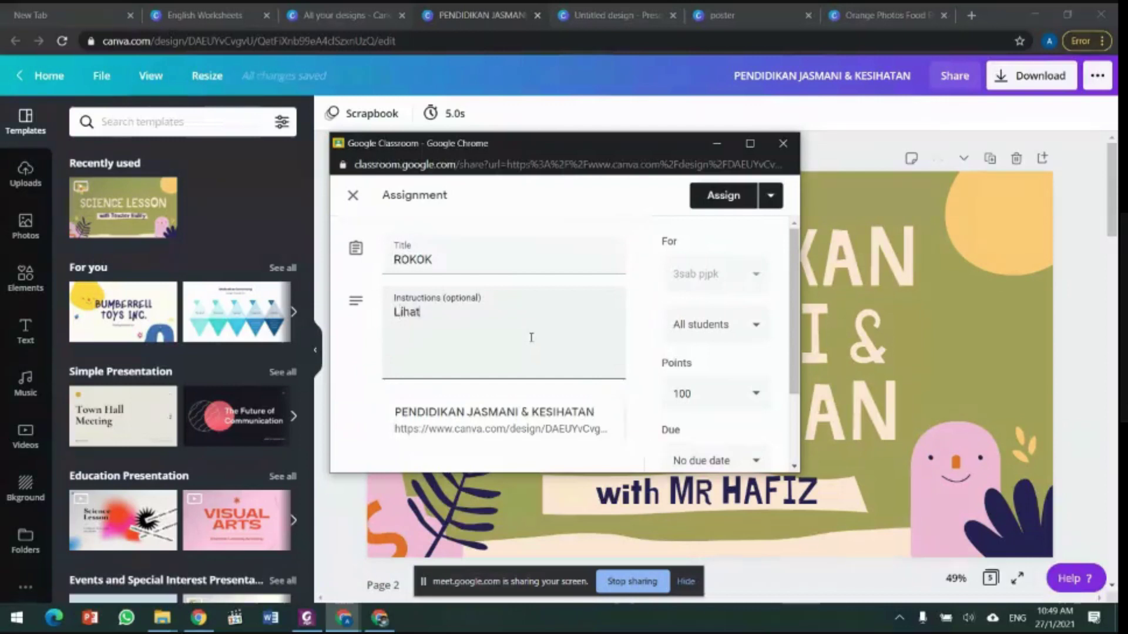
{"action": "type", "text": " pada slide dan"}
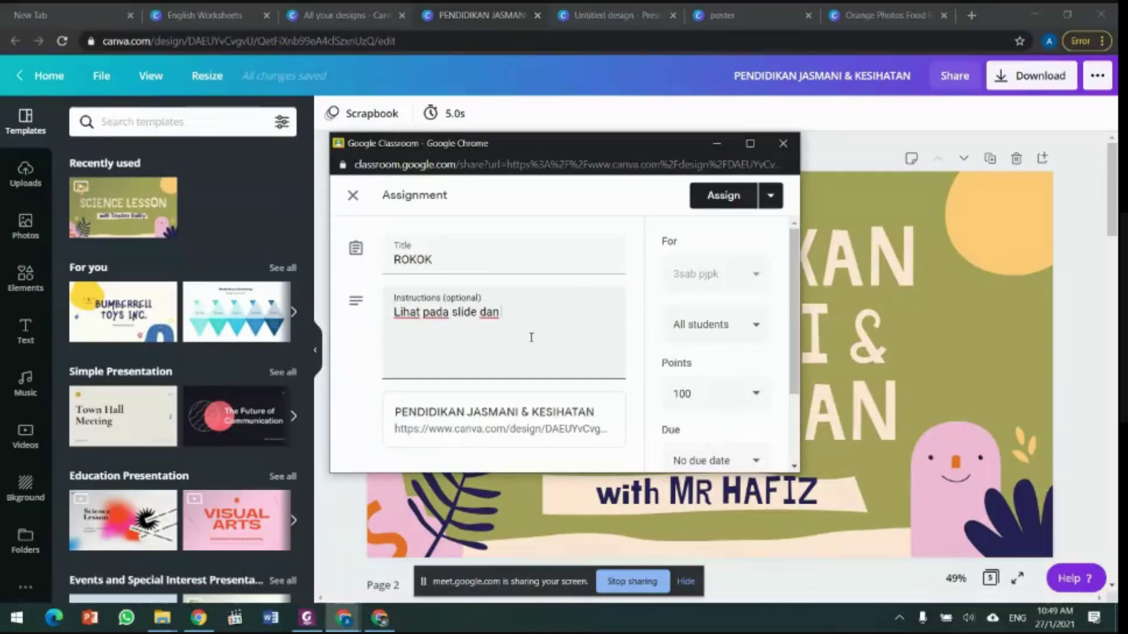
{"action": "type", "text": "tulo"}
{"action": "key", "text": "BackSpace"}
{"action": "type", "text": "is dalam buku nota"}
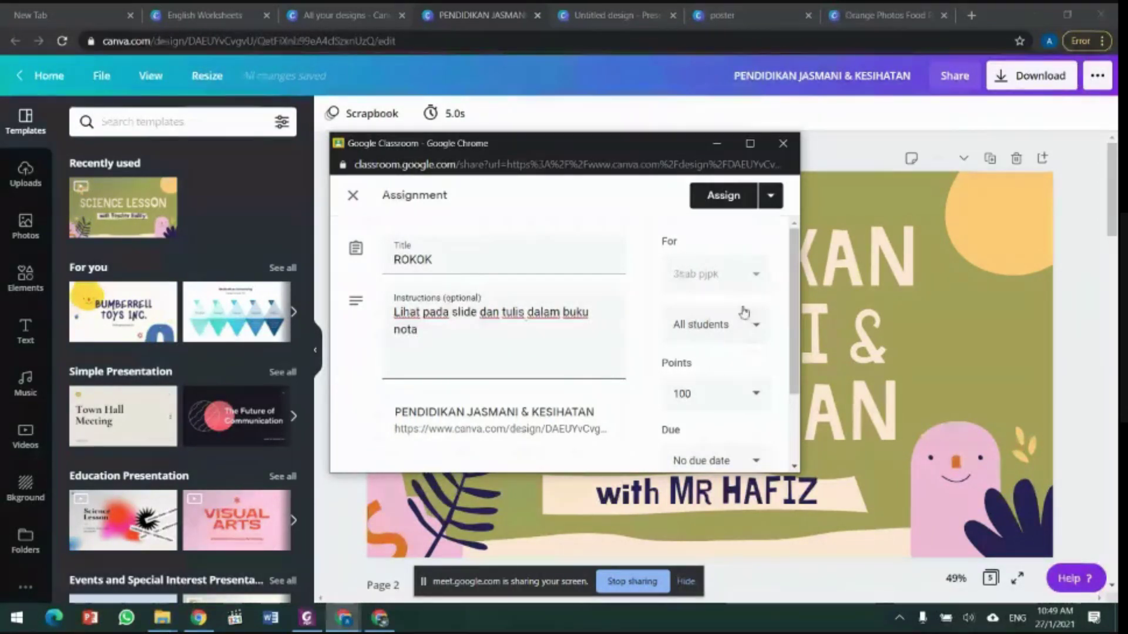
Step: Set the assignment's due date to tomorrow, Jan 28, 2021, and assign it to the class
{"action": "scroll", "coordinate": [750, 292], "scroll_direction": "down", "scroll_amount": 3}
{"action": "left_click", "coordinate": [729, 355]}
{"action": "left_click", "coordinate": [736, 408]}
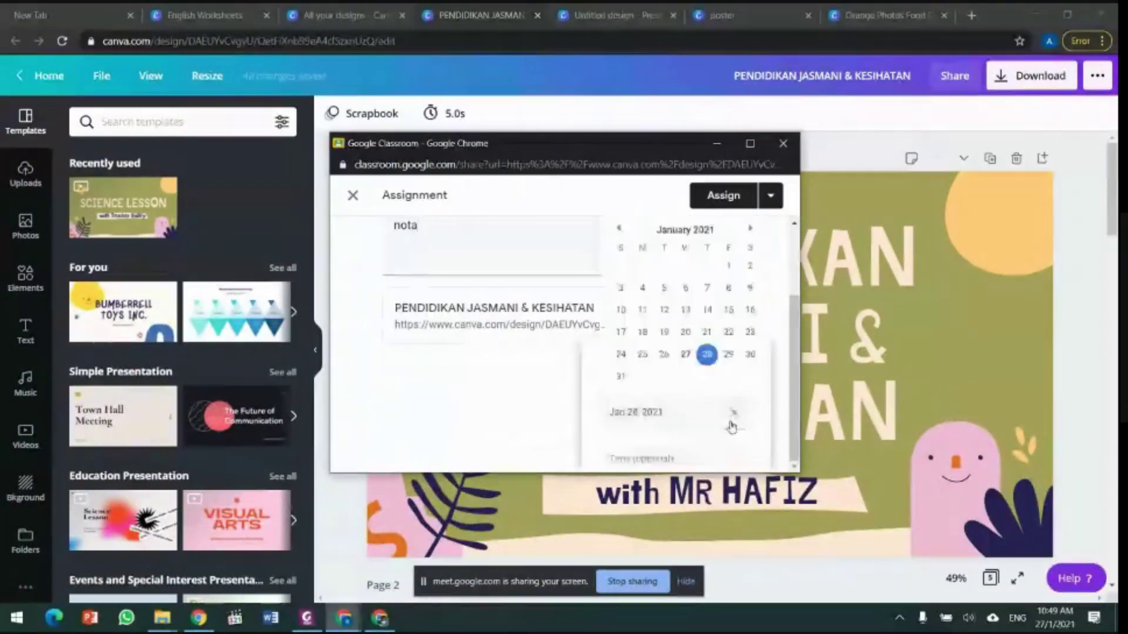
{"action": "left_click", "coordinate": [755, 382]}
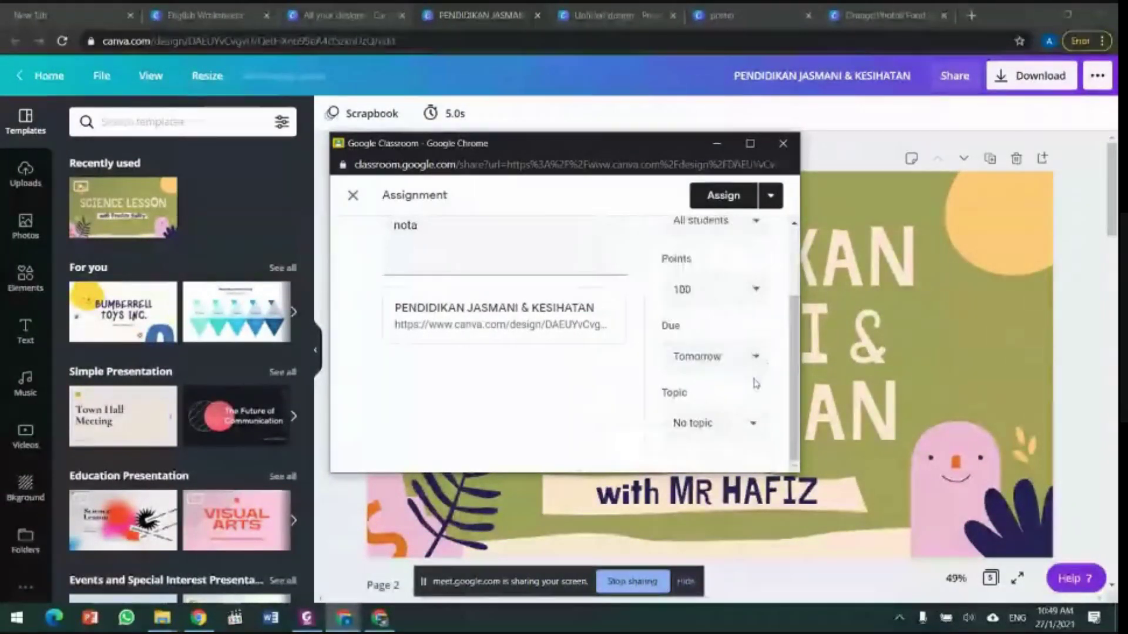
{"action": "scroll", "coordinate": [708, 262], "scroll_direction": "up", "scroll_amount": 3}
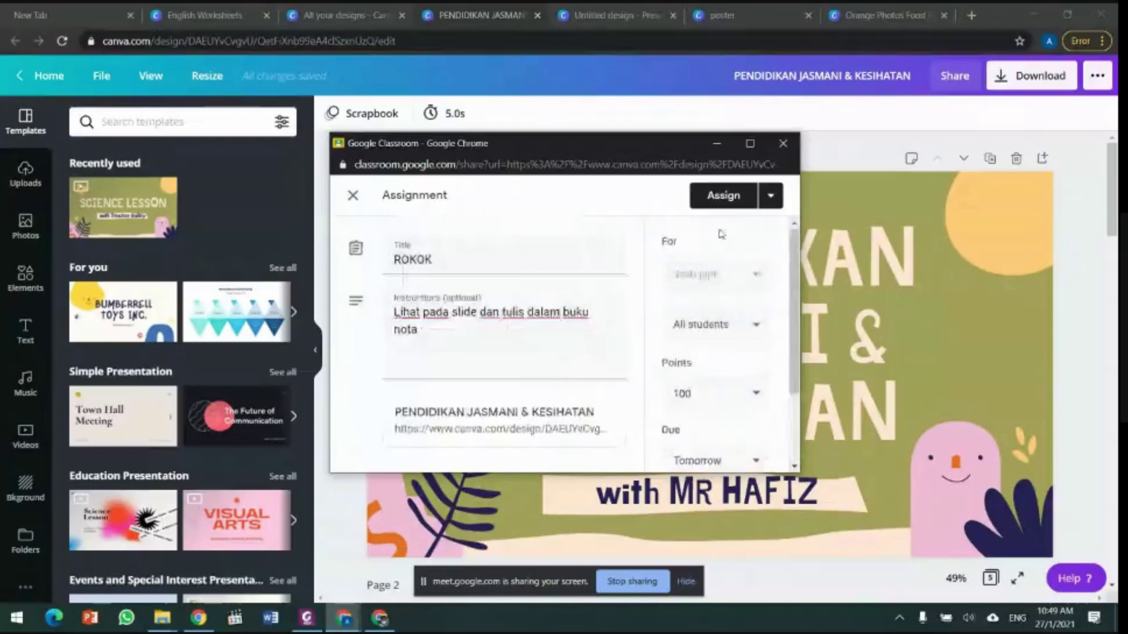
{"action": "left_click", "coordinate": [729, 203]}
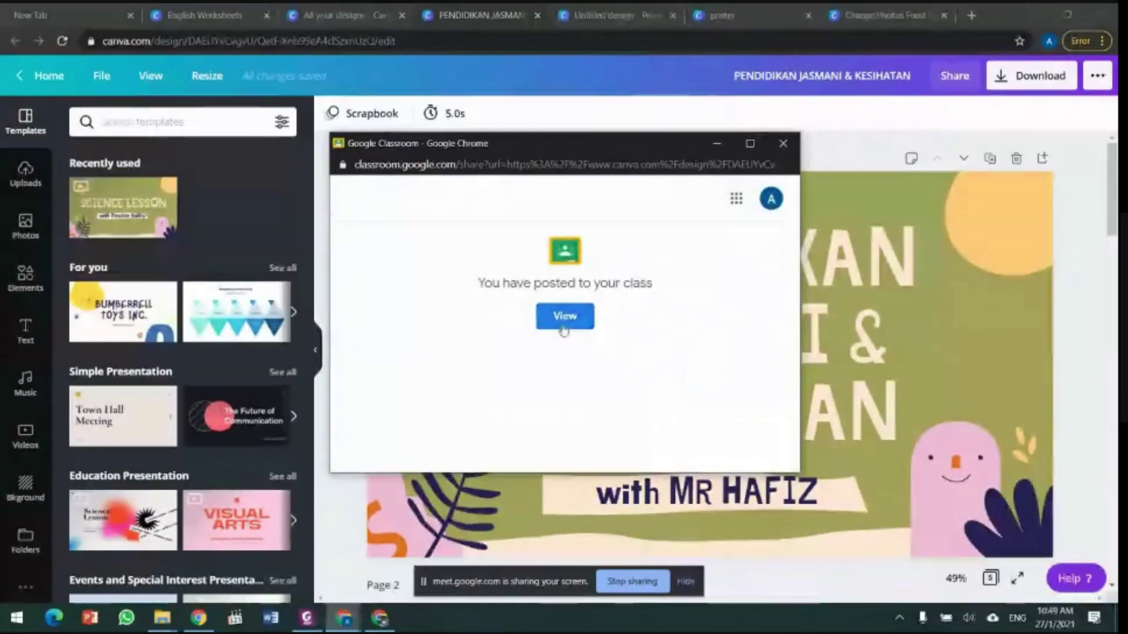
Step: Close the sharing window, search for "google classroom" in a new browser tab and open the Google Classroom site
{"action": "left_click", "coordinate": [784, 144]}
{"action": "left_click", "coordinate": [971, 15]}
{"action": "type", "text": "g"}
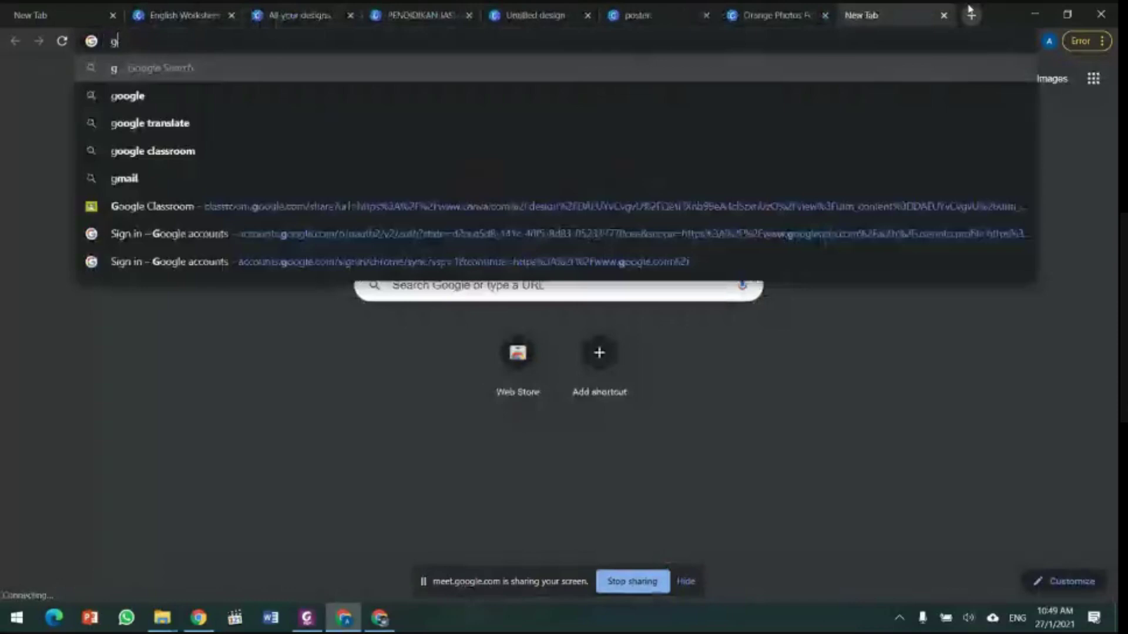
{"action": "type", "text": "oogle class"}
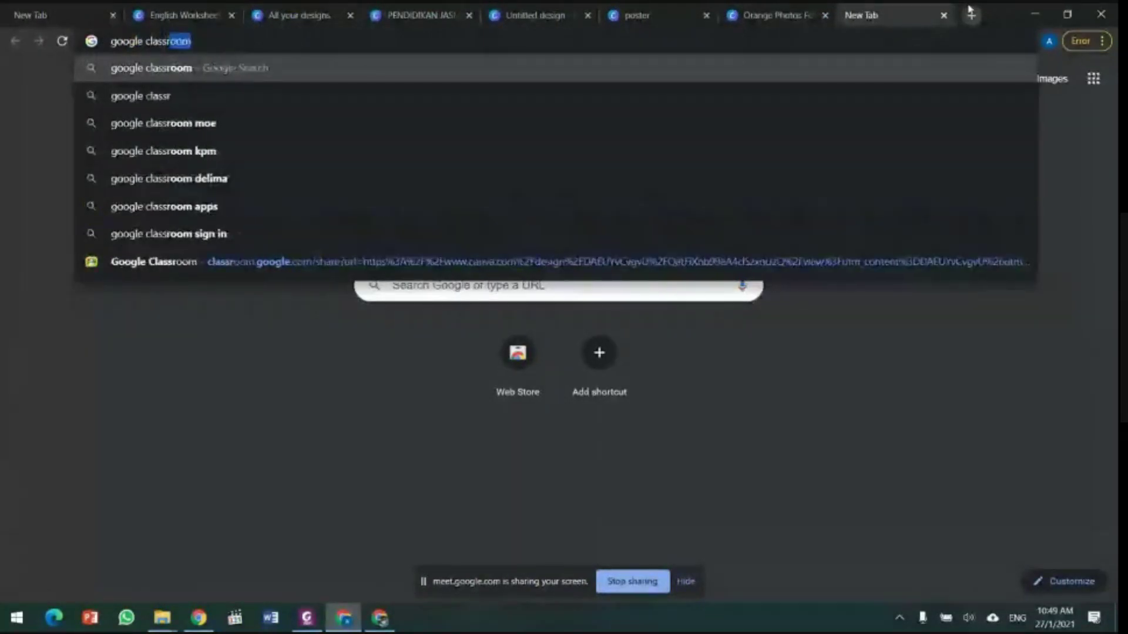
{"action": "key", "text": "Return"}
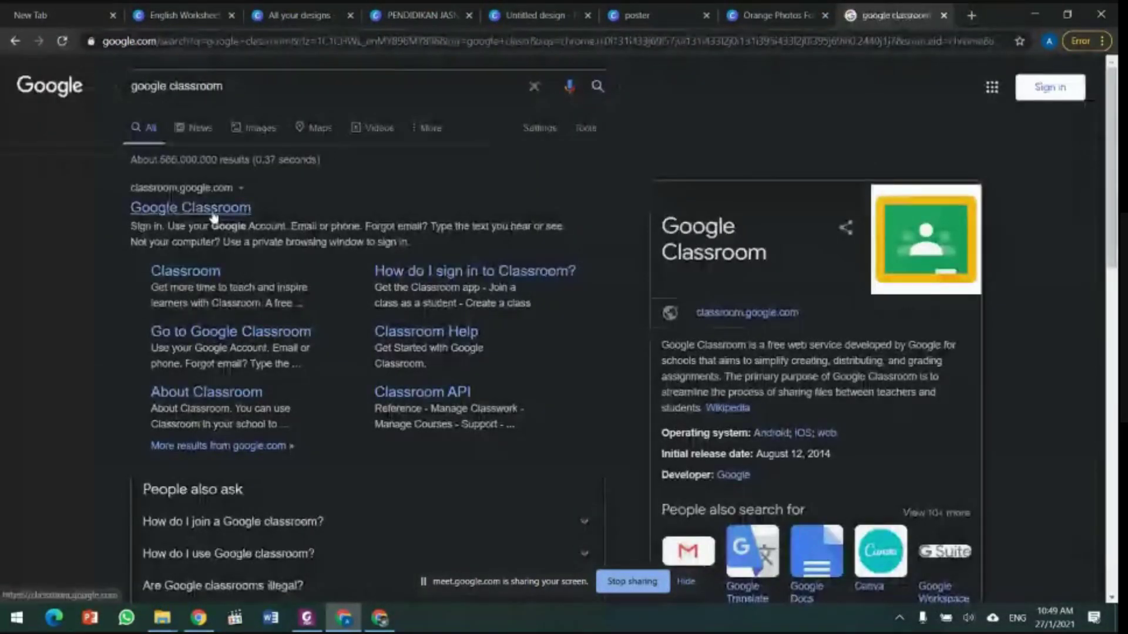
{"action": "left_click", "coordinate": [215, 210]}
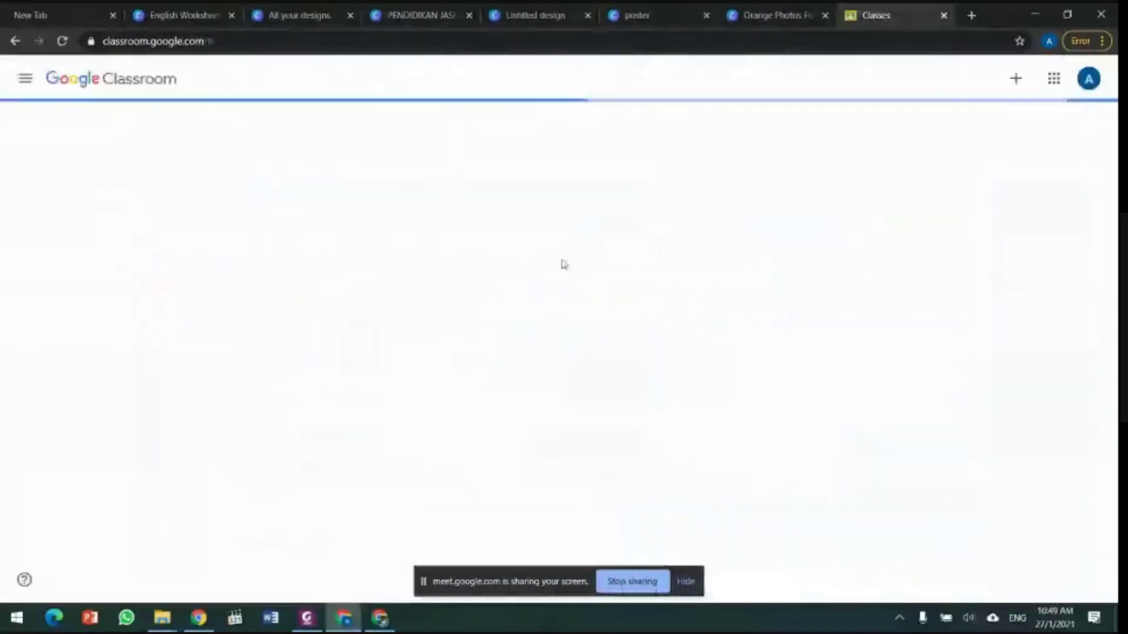
Step: Open the "3sab" class, dismiss the student invitation tip and open the posted "ROKOK" assignment
{"action": "left_click", "coordinate": [86, 207]}
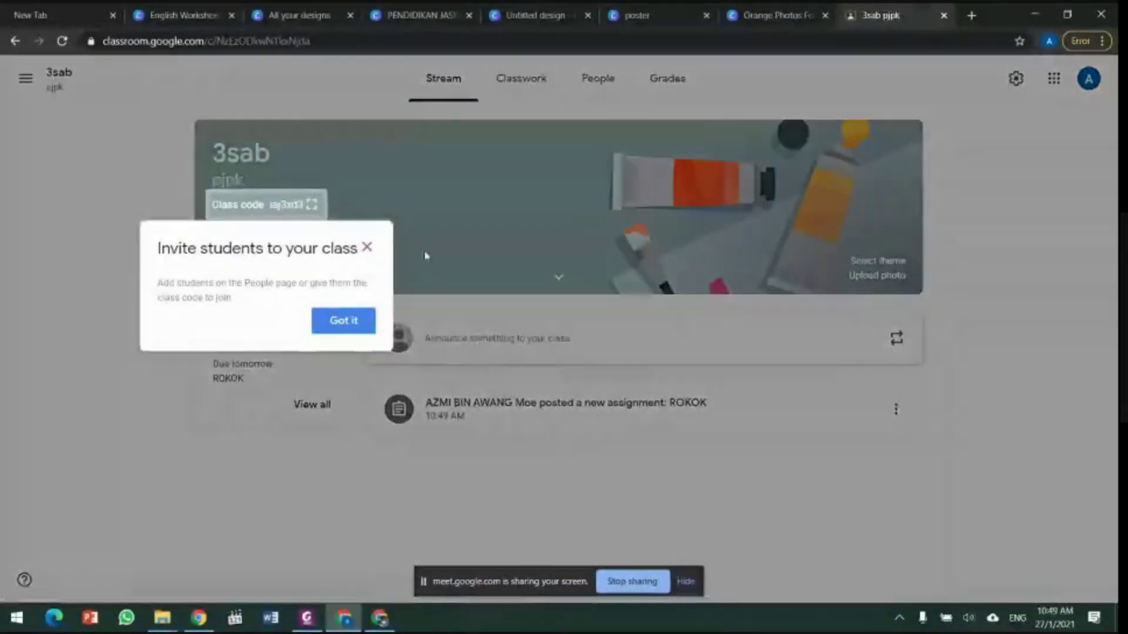
{"action": "left_click", "coordinate": [366, 247]}
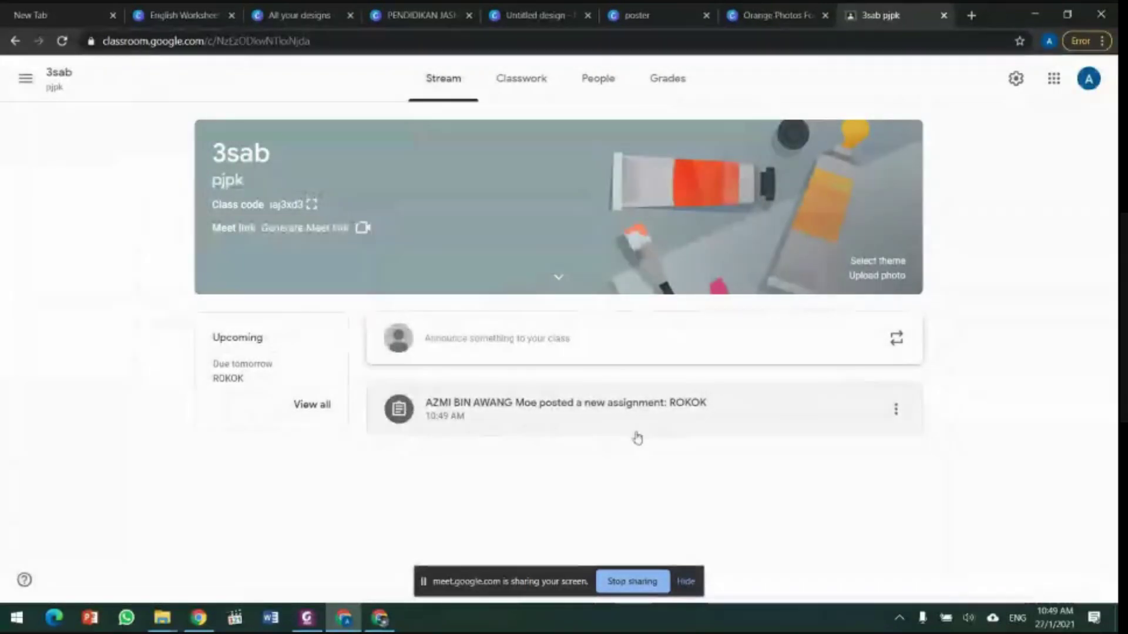
{"action": "left_click", "coordinate": [705, 418]}
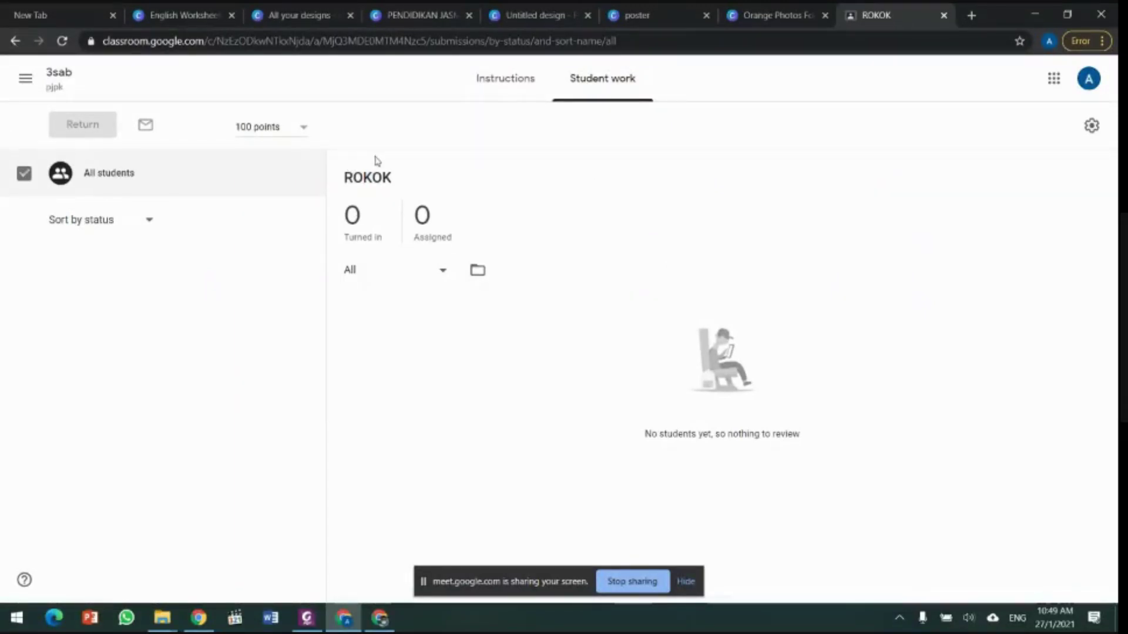
Step: Return to the "3sab" class stream, and switch back to the untitled "PENDIDIKAN JASMANI & KESIHATAN" presentation in Canva
{"action": "left_click", "coordinate": [15, 41]}
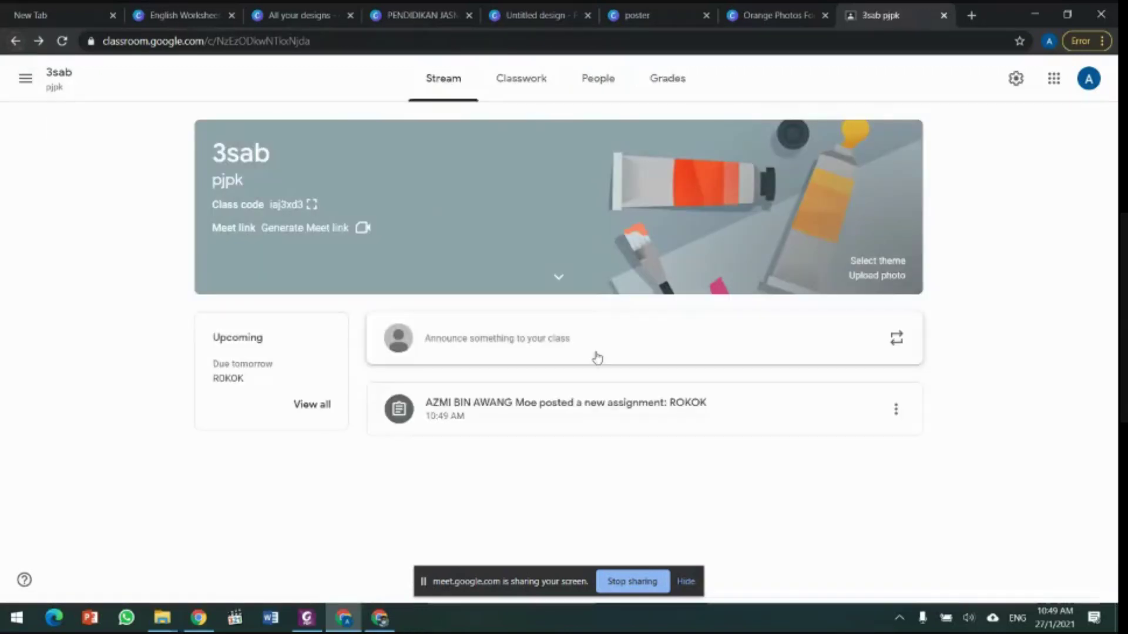
{"action": "left_click", "coordinate": [771, 7]}
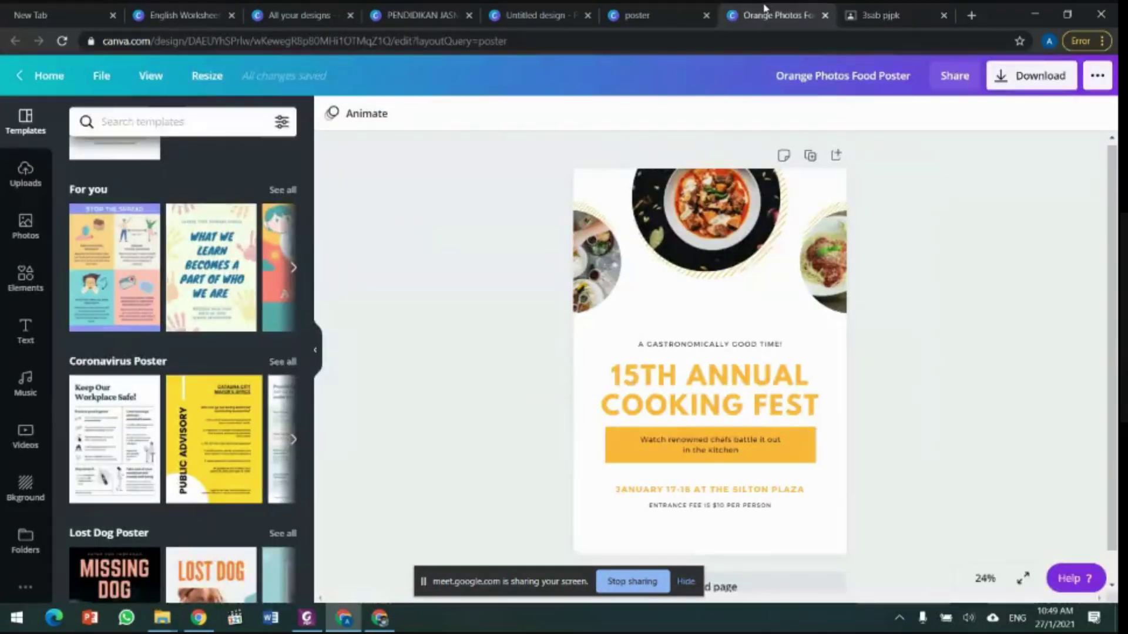
{"action": "left_click", "coordinate": [900, 9]}
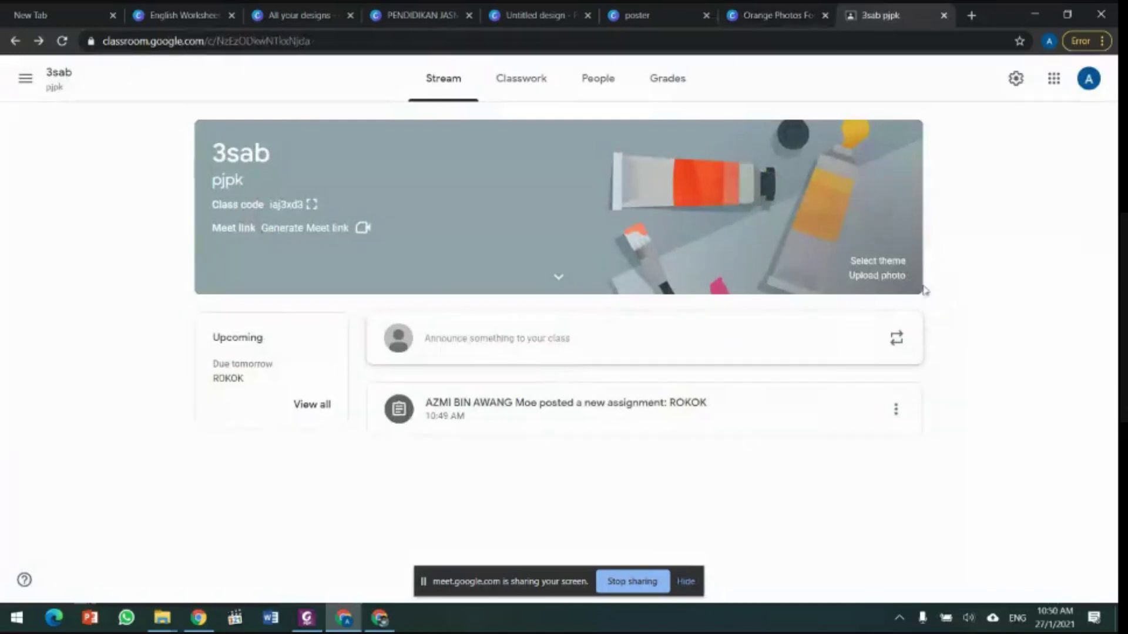
{"action": "left_click", "coordinate": [770, 8]}
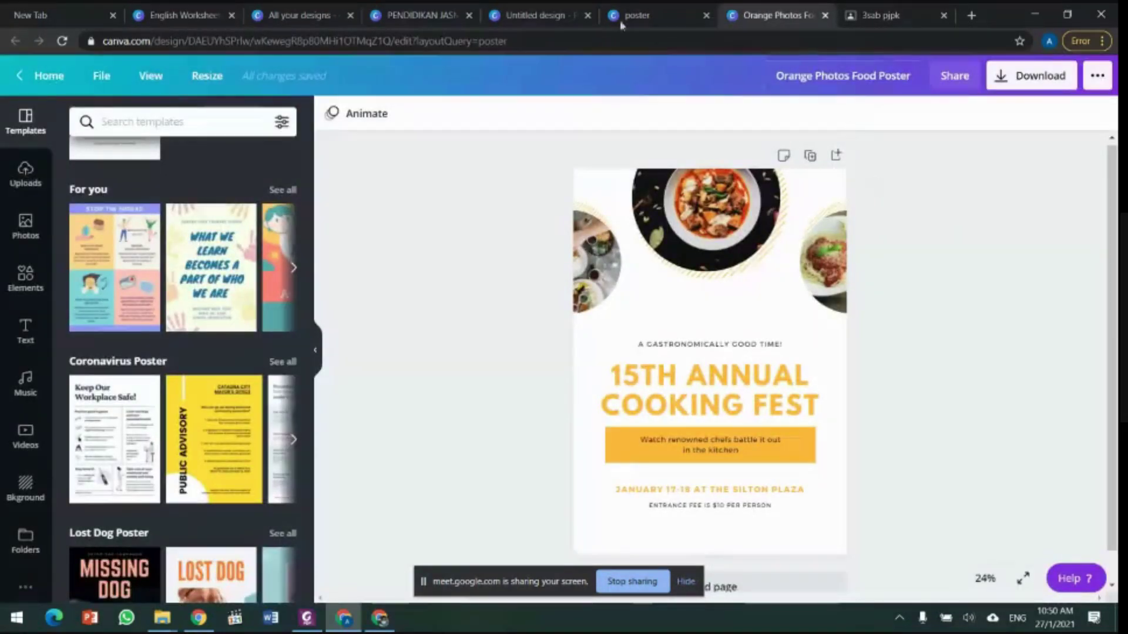
{"action": "left_click", "coordinate": [517, 13]}
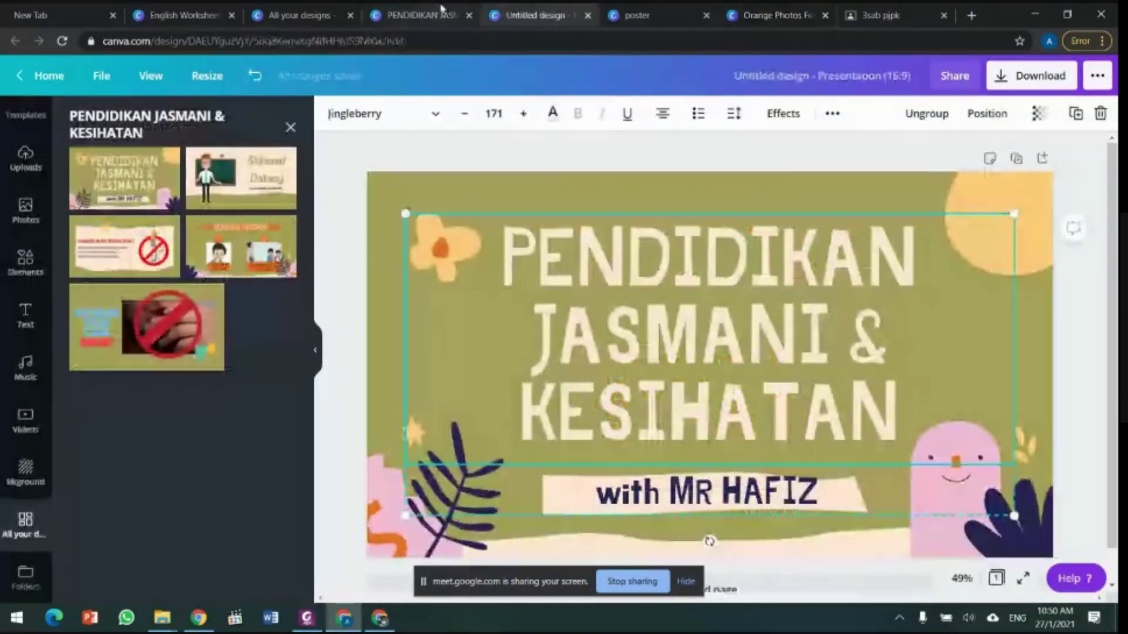
Step: Start publishing the presentation as a Canva assignment and enter "Rokok" as the assignment description
{"action": "left_click", "coordinate": [1097, 76]}
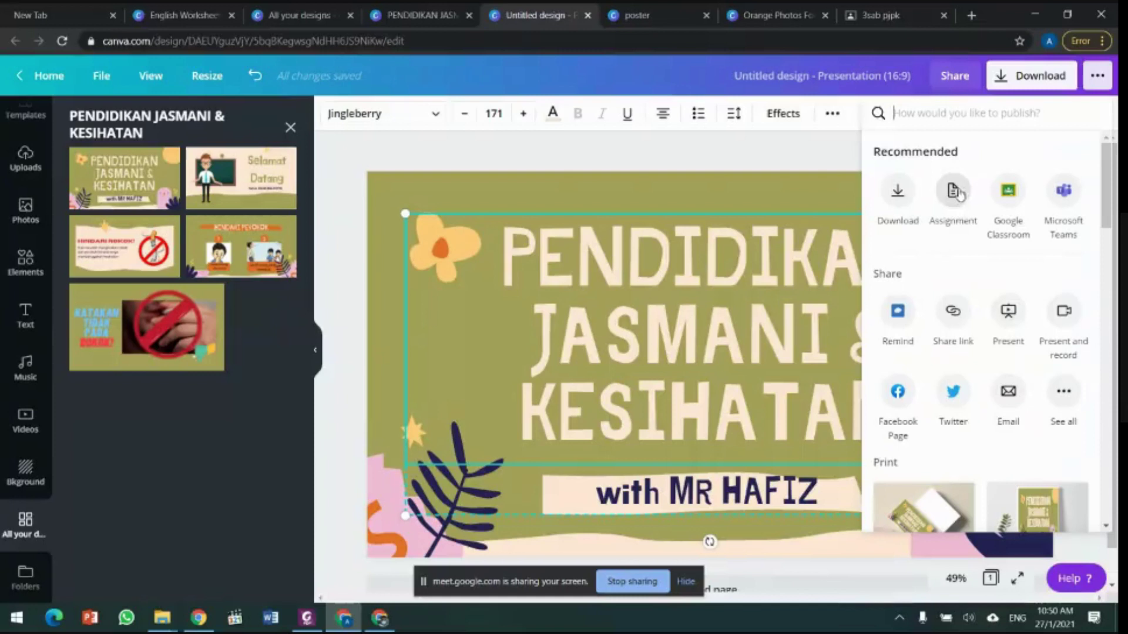
{"action": "left_click", "coordinate": [954, 191]}
{"action": "left_click", "coordinate": [945, 222]}
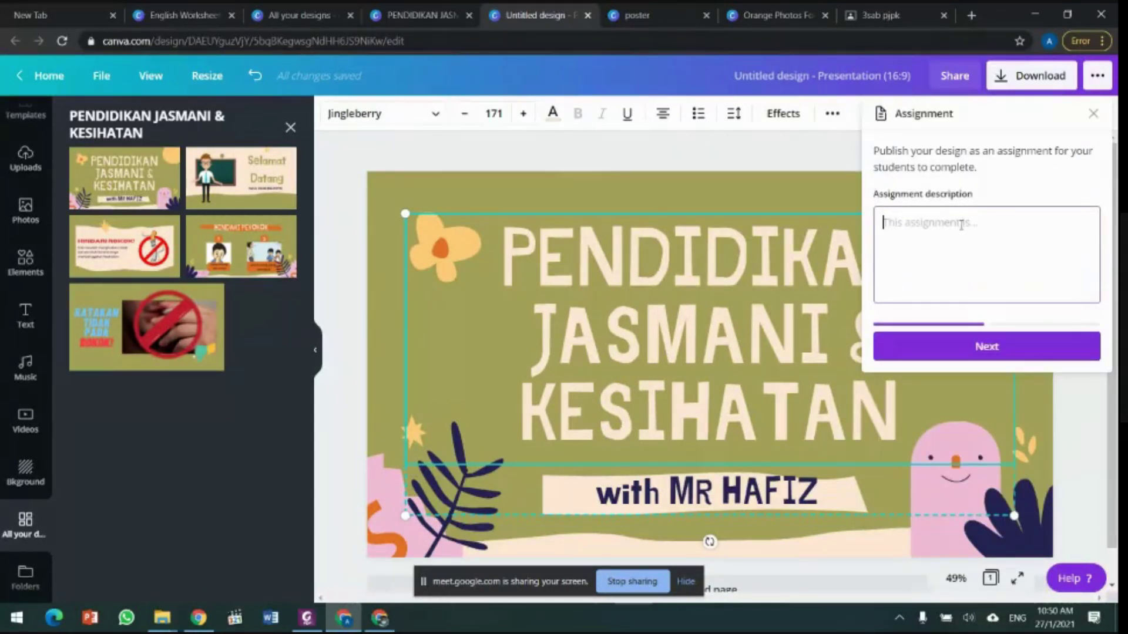
{"action": "type", "text": "Men"}
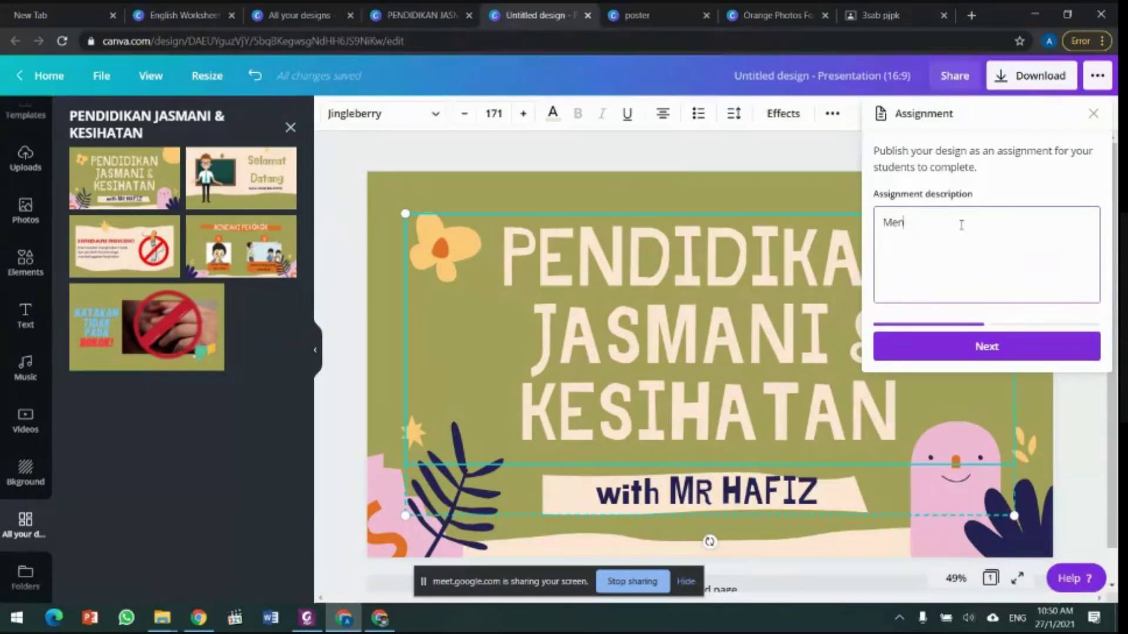
{"action": "key", "text": "BackSpace"}
{"action": "type", "text": "Rokok"}
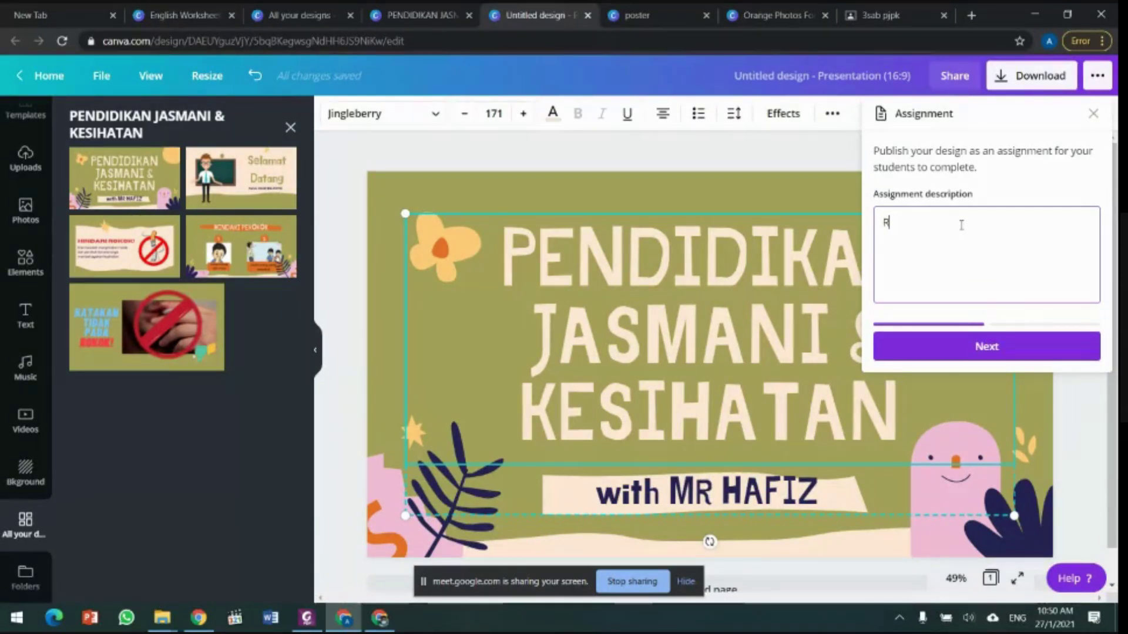
Step: Keep the listed class as the assignment's recipient, publish the assignment and continue editing the design
{"action": "left_click", "coordinate": [955, 351]}
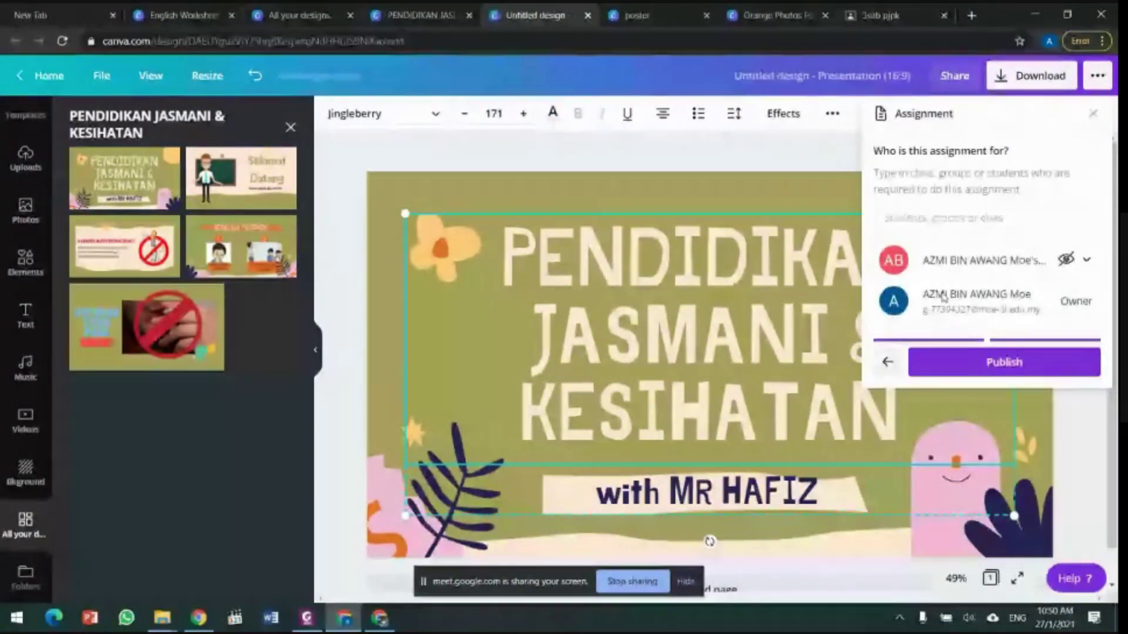
{"action": "left_click", "coordinate": [998, 217]}
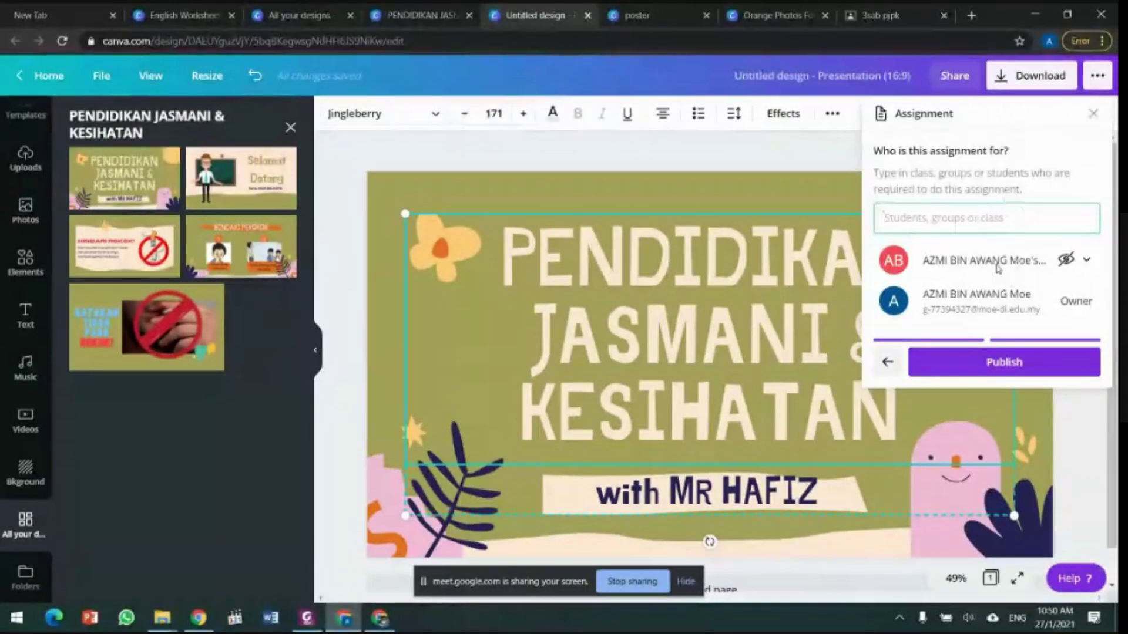
{"action": "left_click", "coordinate": [1002, 361]}
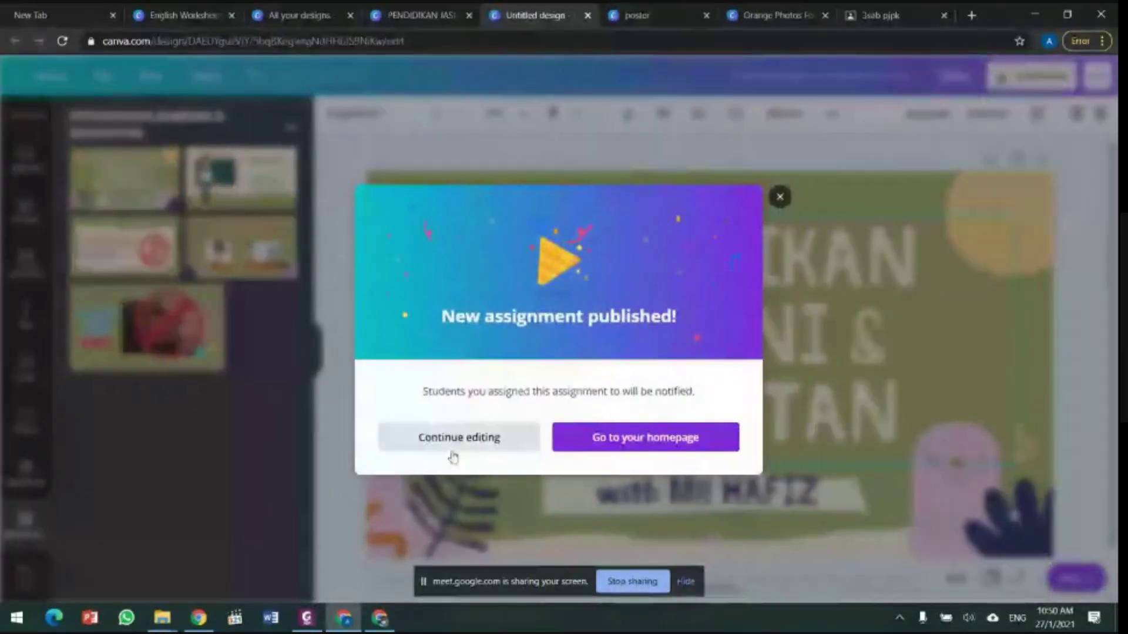
{"action": "left_click", "coordinate": [468, 448]}
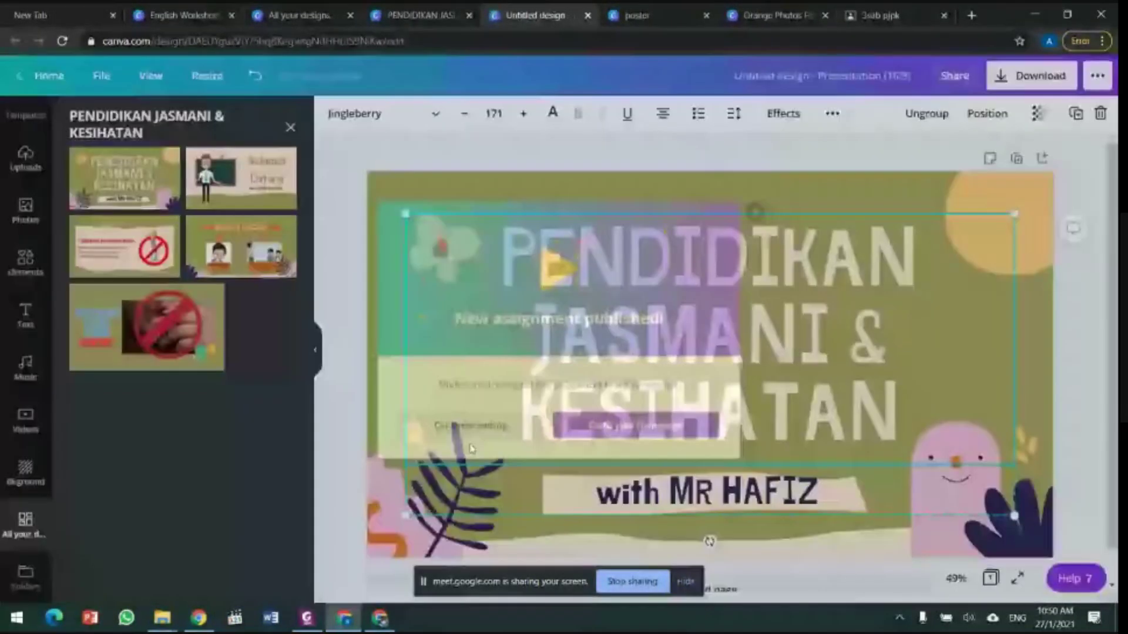
Step: Check the "3sab" stream in Google Classroom, and look at the Canva presentation's publishing and share link options
{"action": "left_click", "coordinate": [879, 14]}
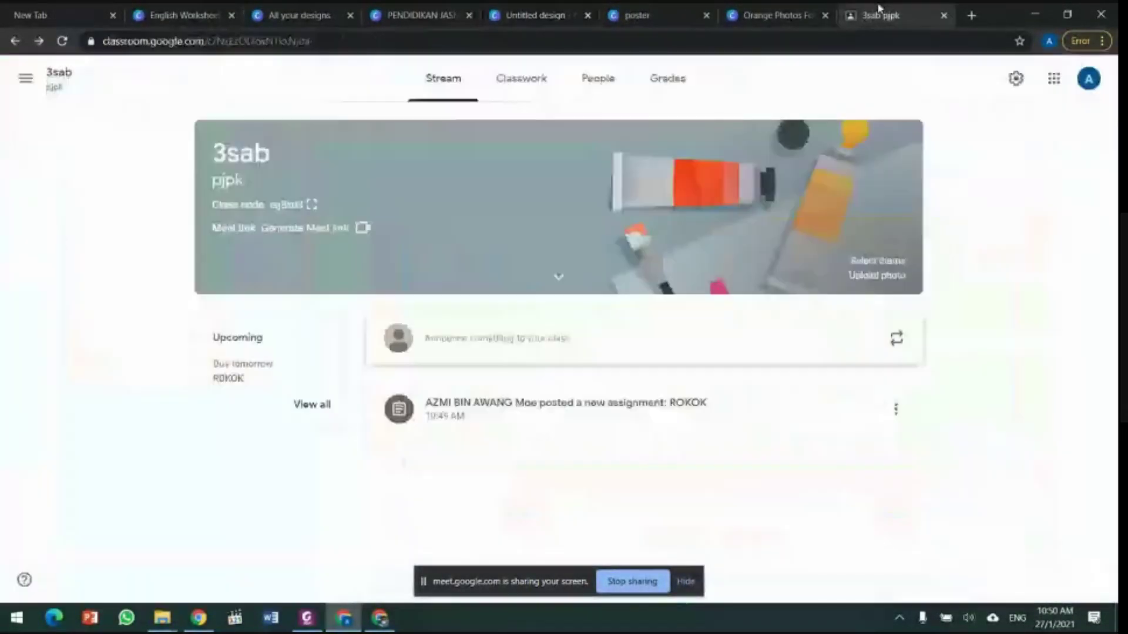
{"action": "left_click", "coordinate": [531, 15]}
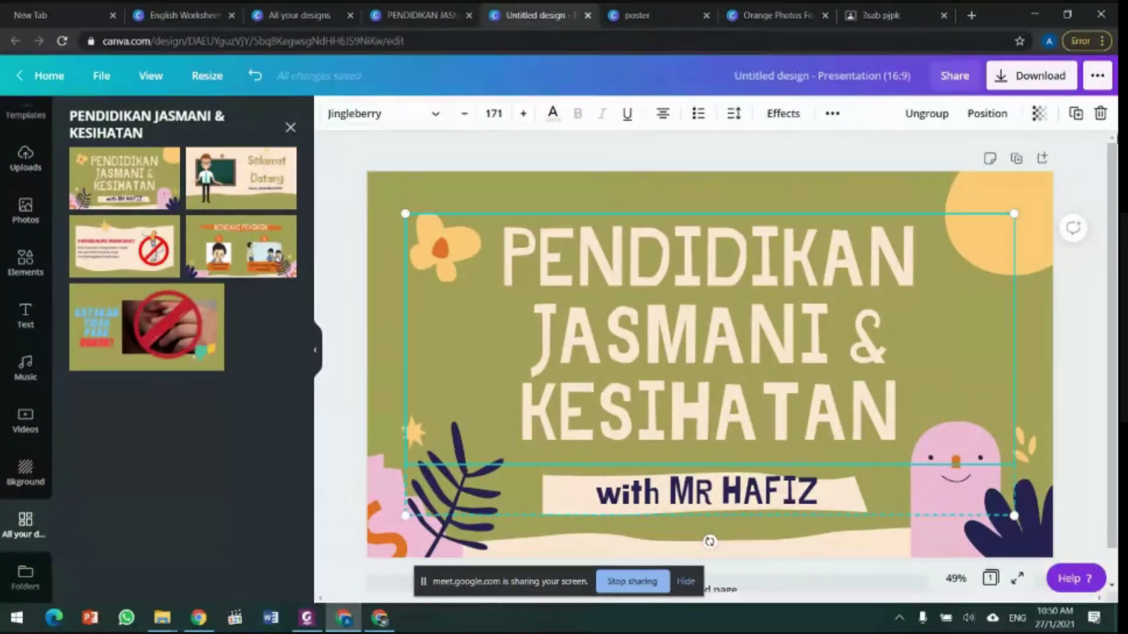
{"action": "left_click", "coordinate": [1098, 75]}
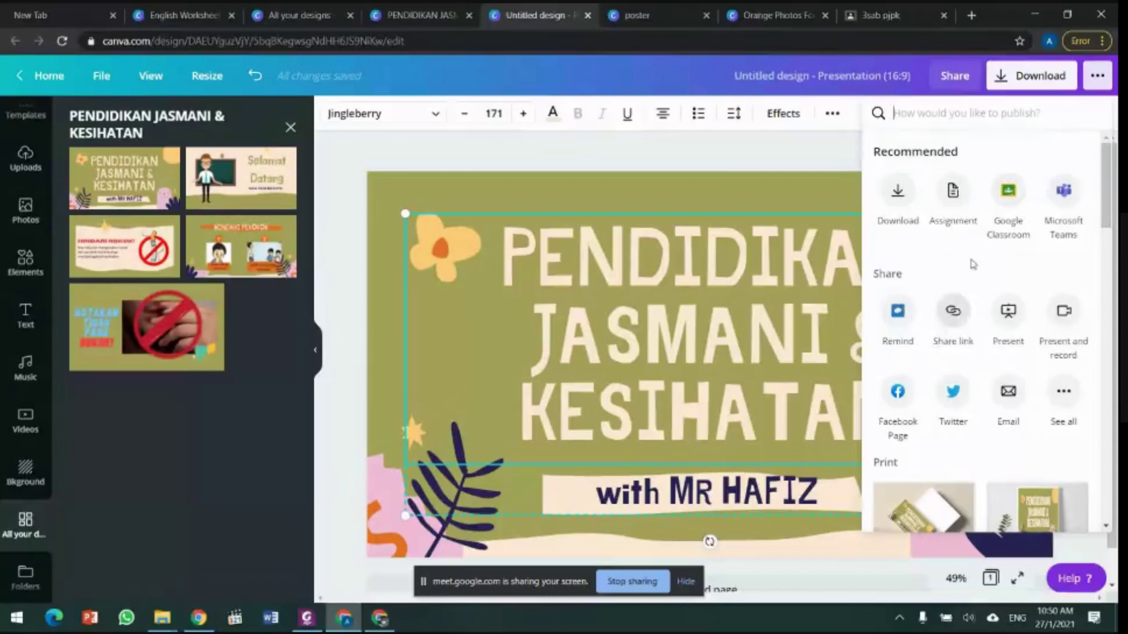
{"action": "left_click", "coordinate": [953, 310]}
{"action": "left_click", "coordinate": [796, 158]}
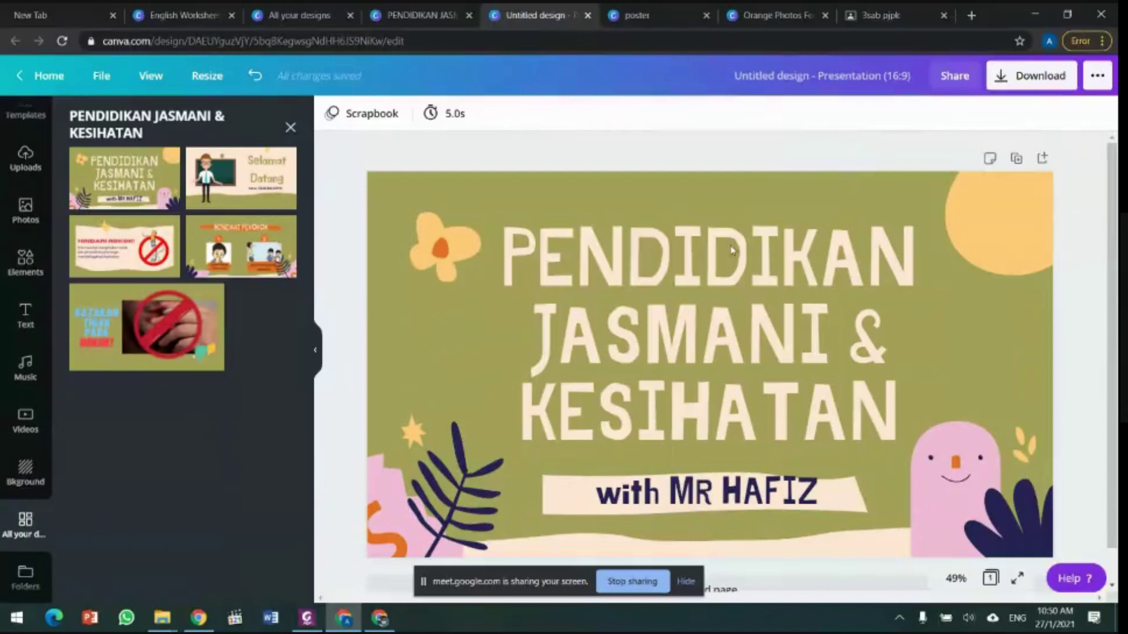
{"action": "left_click", "coordinate": [344, 618]}
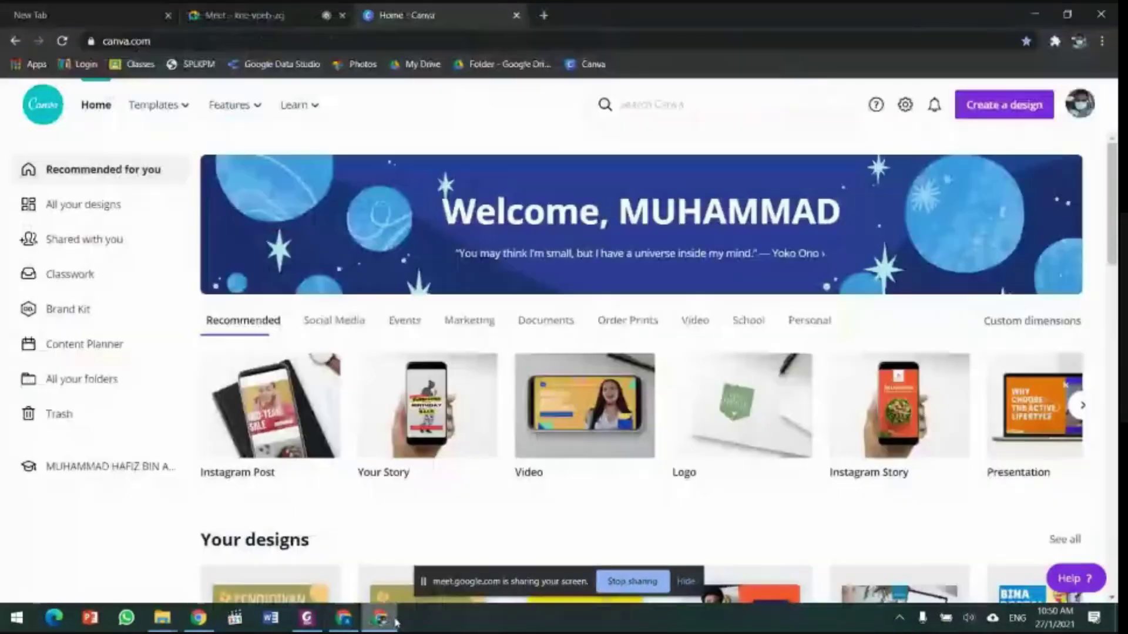
{"action": "left_click", "coordinate": [342, 622]}
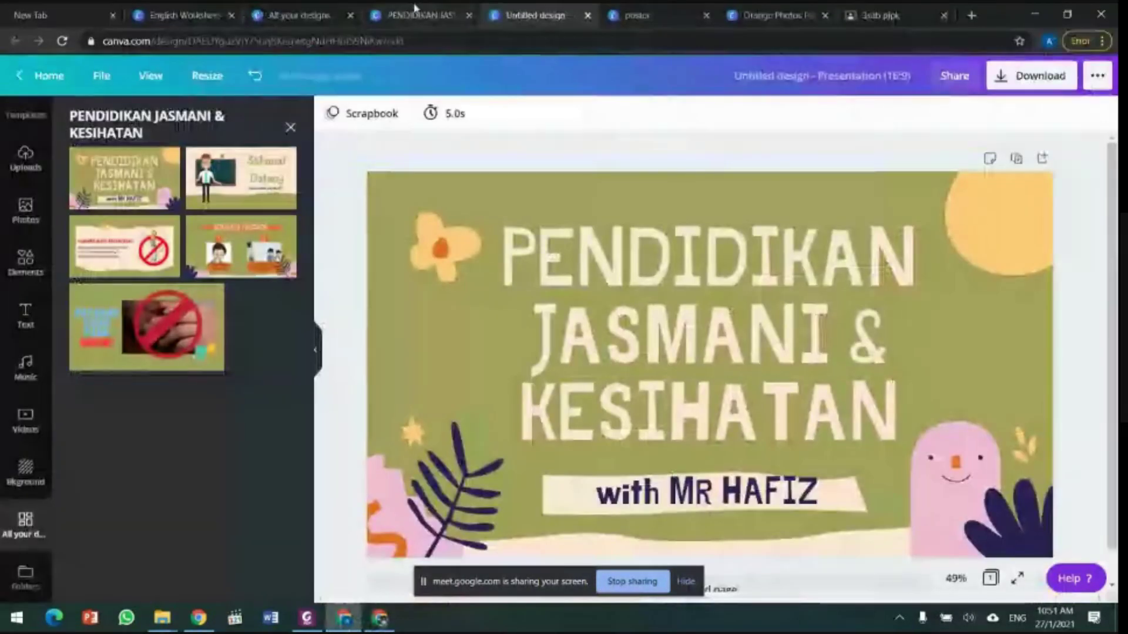